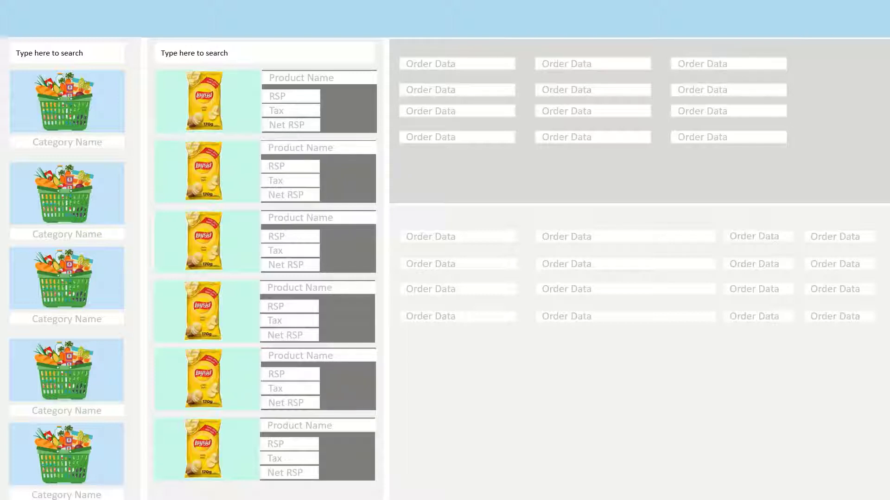
# - End the slide show of the POS screen mock-up and return to editing the presentation
pyautogui.press('Escape')
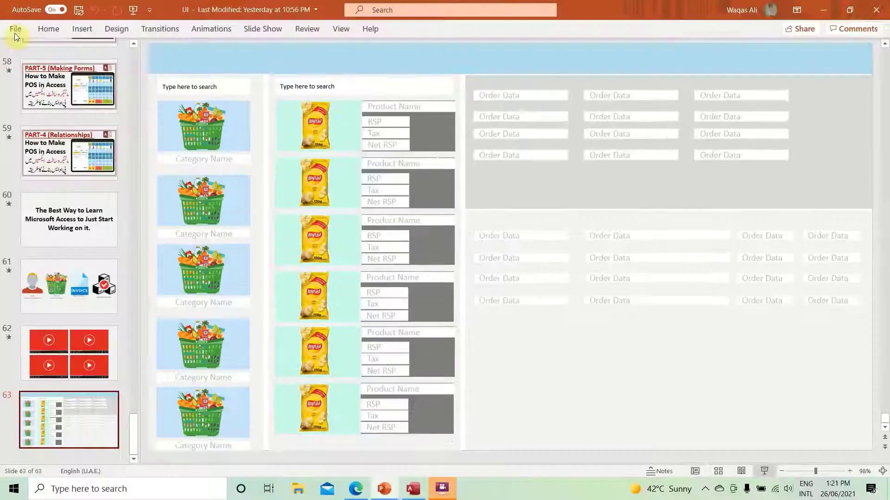
pyautogui.click(200, 4)
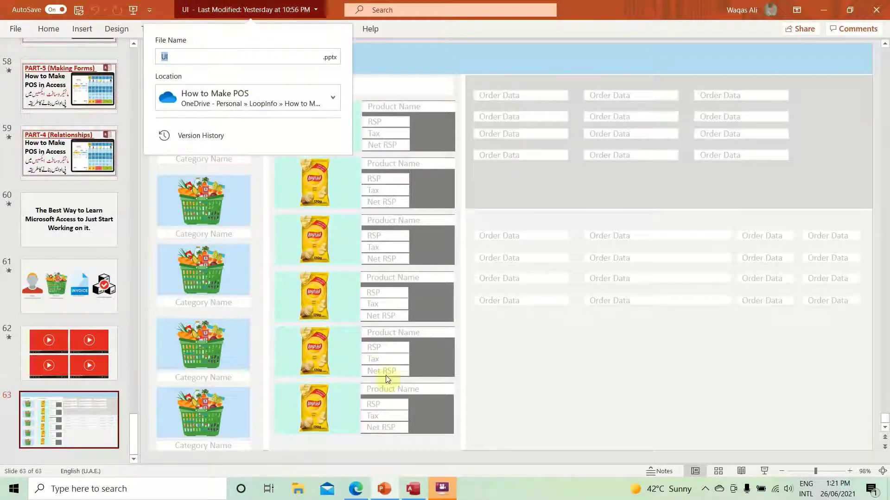
pyautogui.click(433, 403)
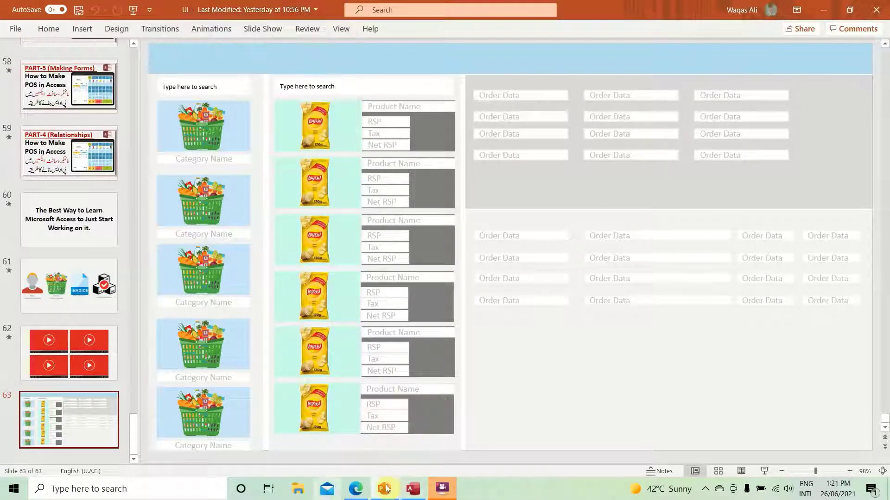
# - Switch to the Edge browser and look through the product sections of the Outgo Apparels home page
pyautogui.click(356, 489)
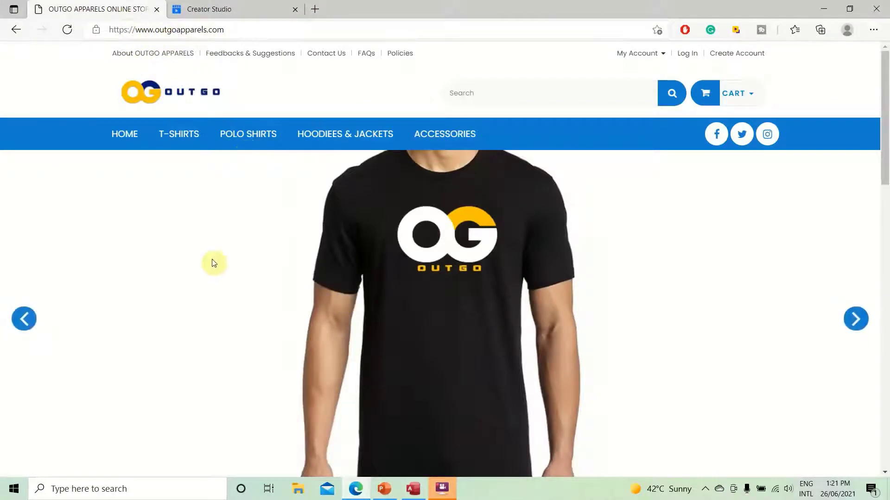
pyautogui.scroll(-10, 211, 260)
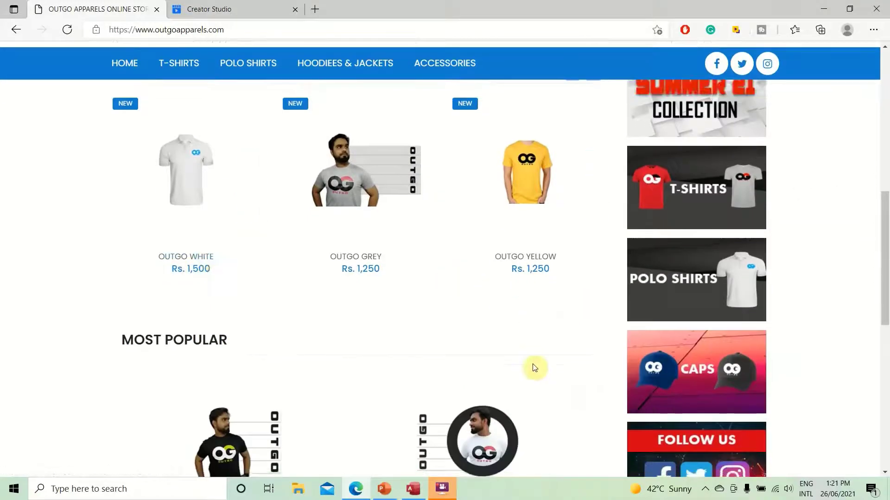
pyautogui.scroll(-3, 524, 412)
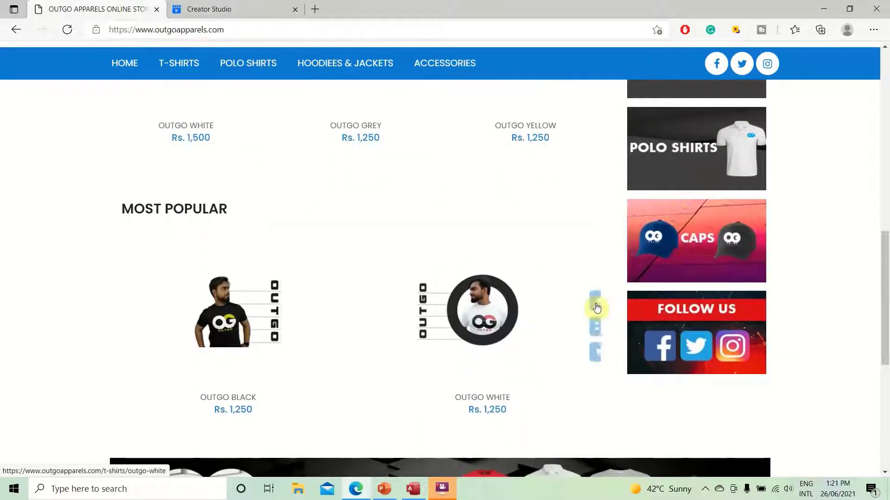
pyautogui.scroll(2, 430, 246)
pyautogui.scroll(3, 388, 382)
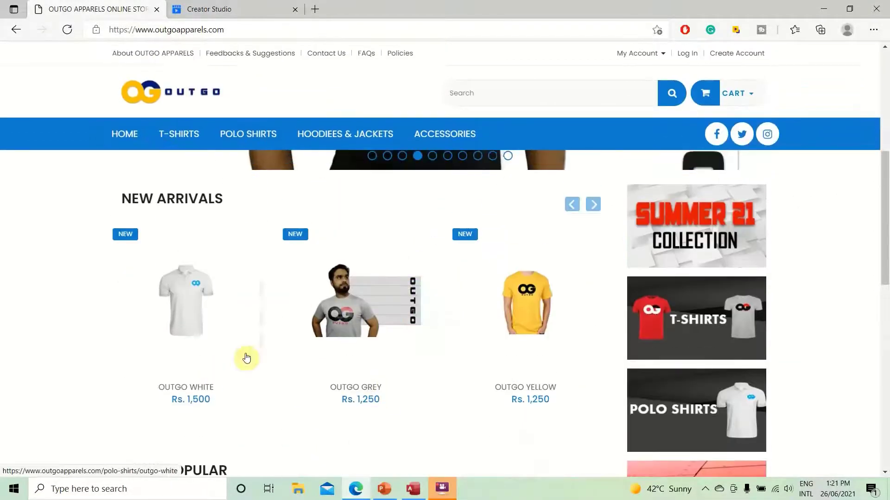
pyautogui.scroll(5, 294, 367)
pyautogui.scroll(2, 296, 367)
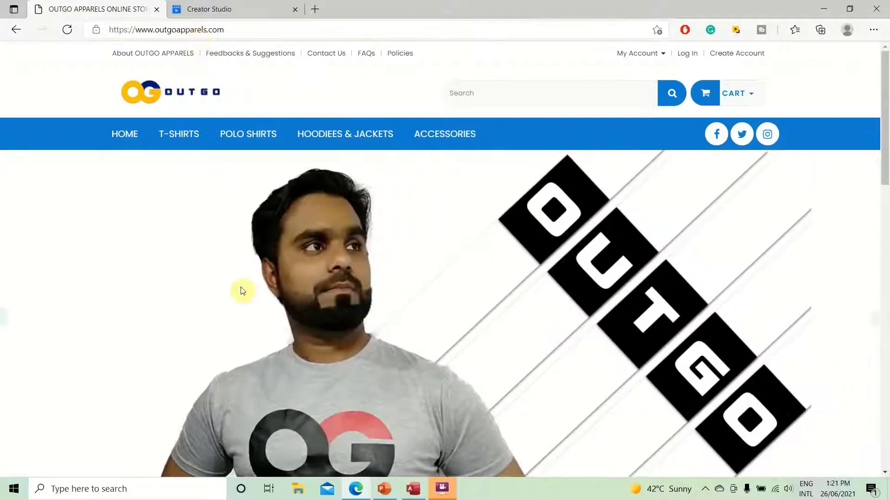
pyautogui.moveTo(288, 333)
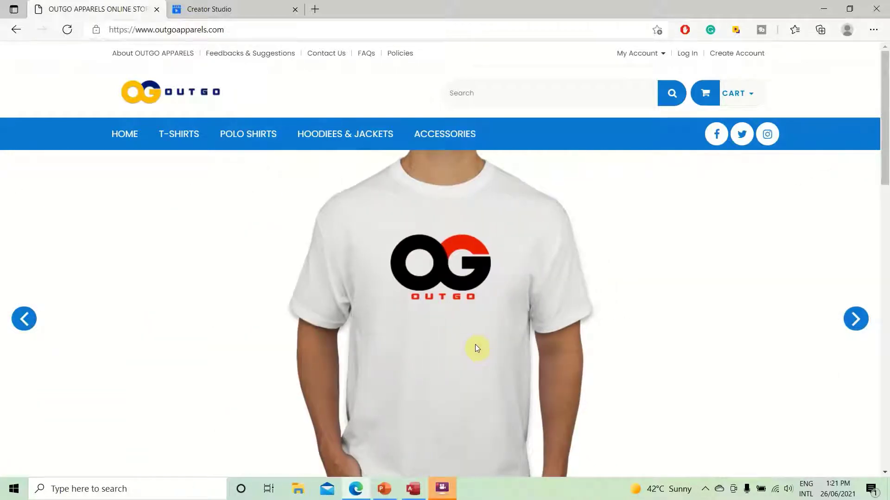
# - Switch back to the UI presentation in PowerPoint and collapse its slide thumbnails to enlarge the POS mock-up
pyautogui.click(413, 494)
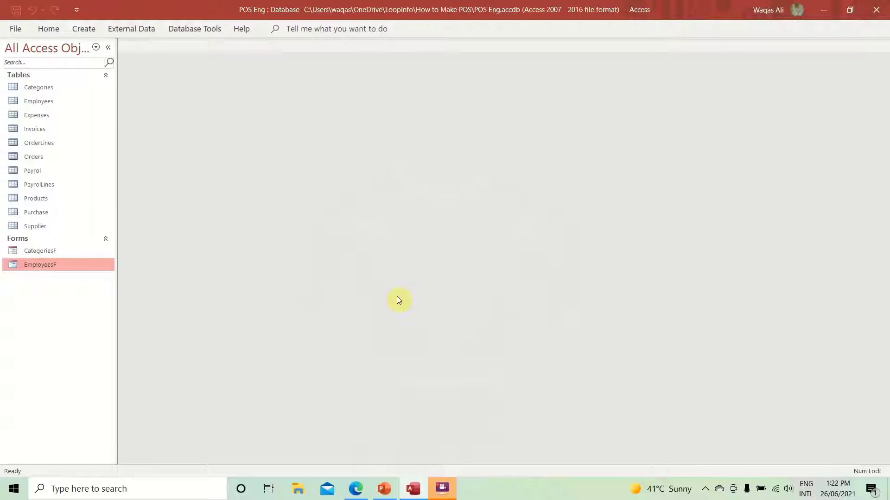
pyautogui.click(394, 481)
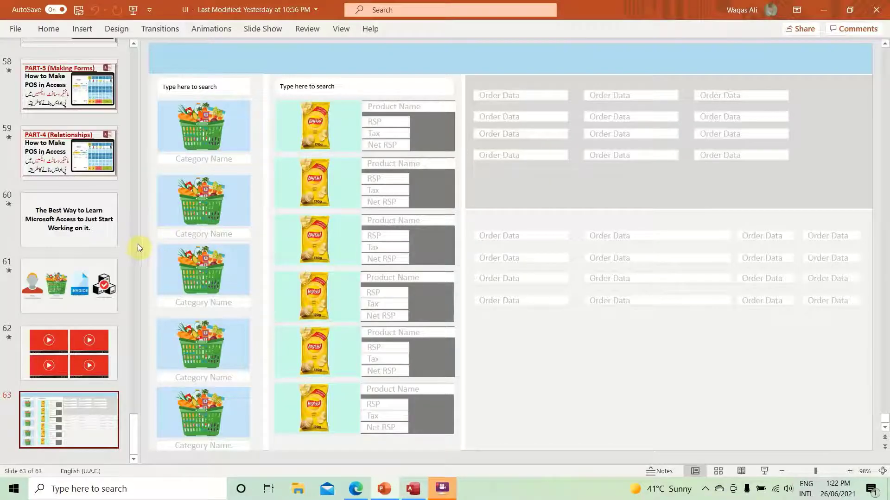
pyautogui.moveTo(137, 244); pyautogui.dragTo(2, 239)
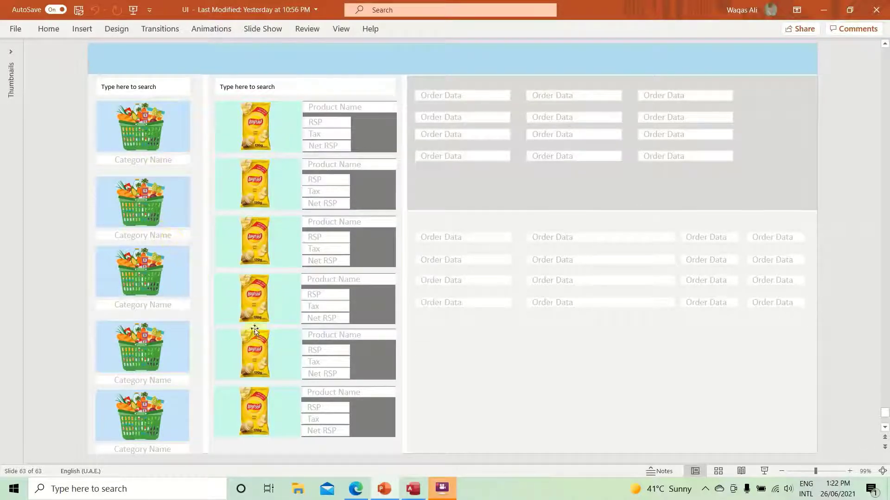
# - Switch to the POS Eng database in Access, create a form in Design View and narrow it to about 5.7 cm
pyautogui.click(413, 489)
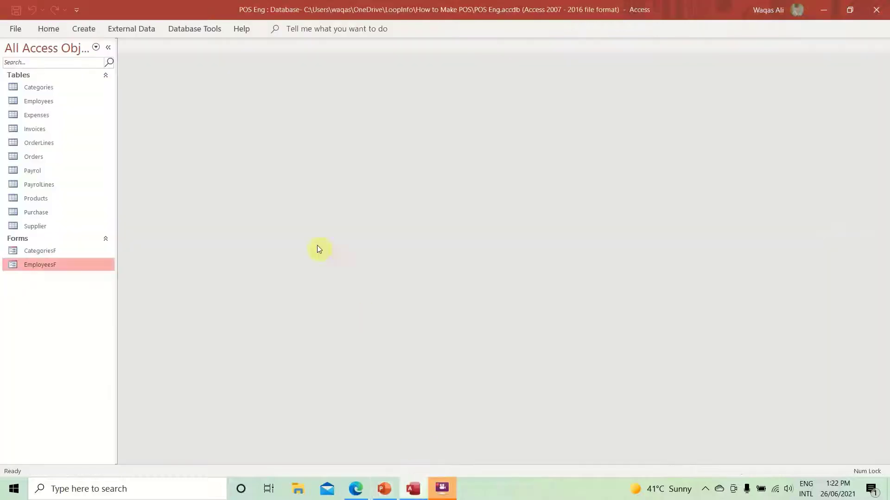
pyautogui.click(83, 30)
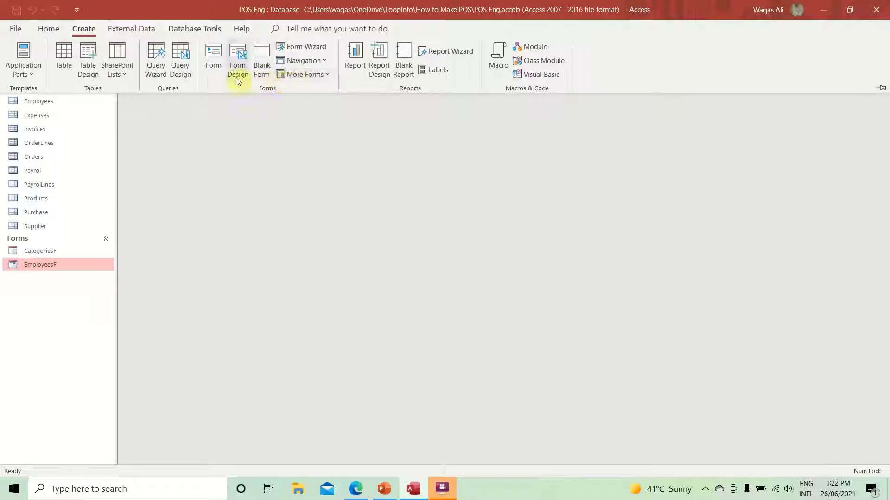
pyautogui.click(237, 59)
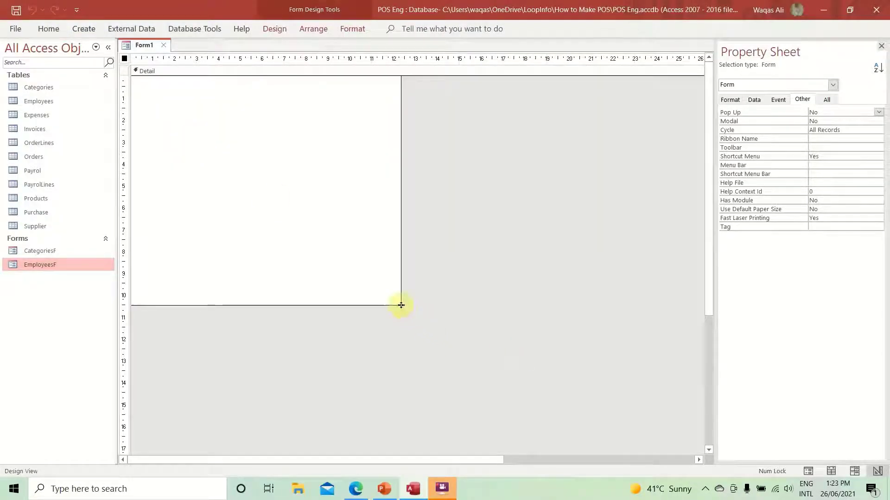
pyautogui.moveTo(401, 305); pyautogui.dragTo(255, 305)
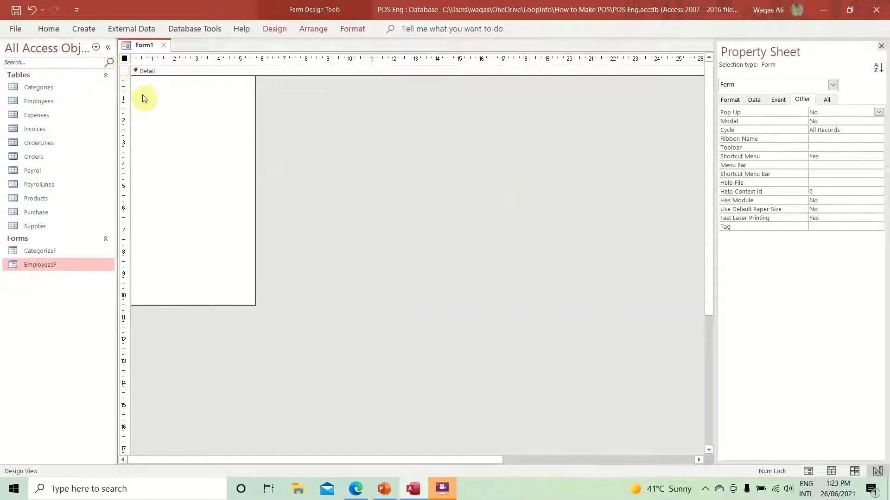
# - Set the form's Record Selectors and Navigation Buttons to No, check it in Form View and return to Design View
pyautogui.click(734, 101)
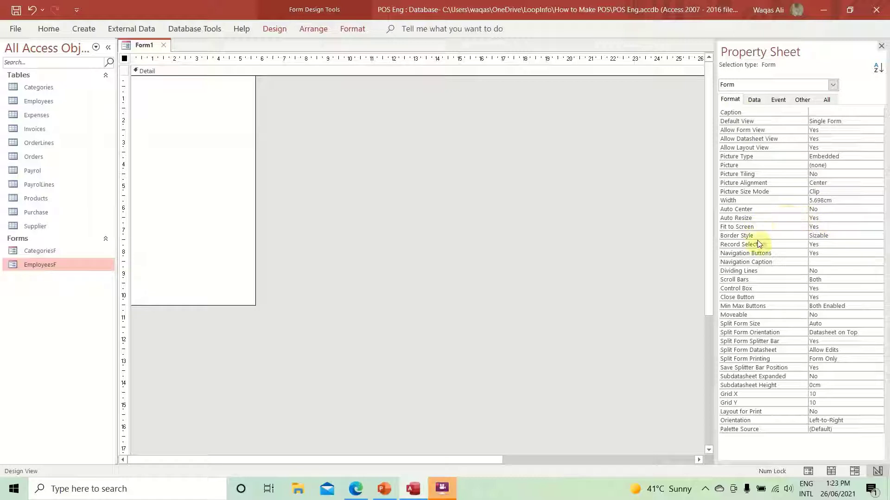
pyautogui.doubleClick(840, 245)
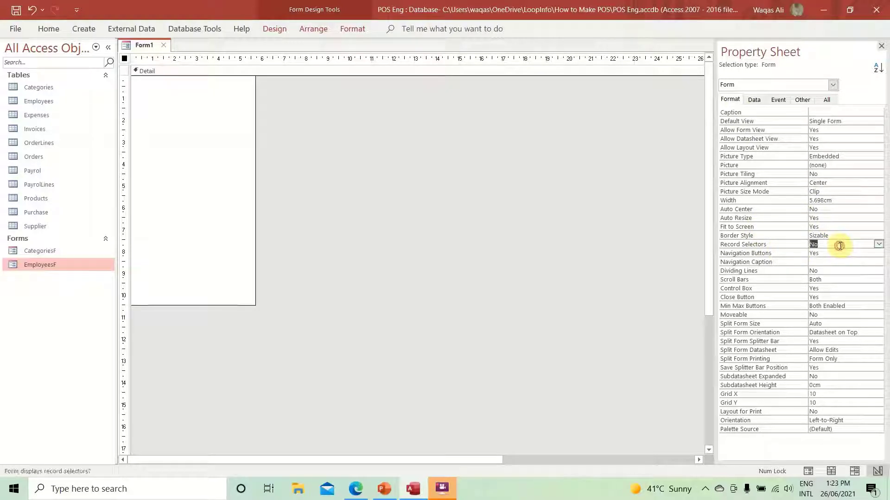
pyautogui.doubleClick(837, 253)
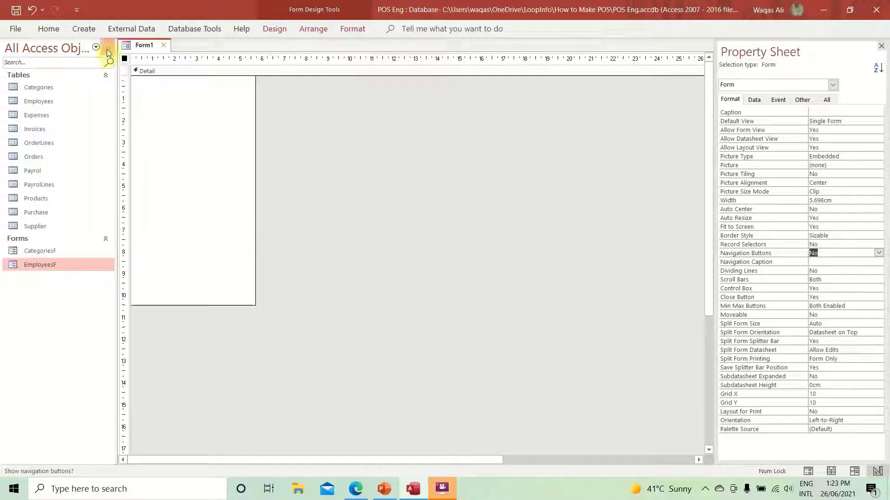
pyautogui.rightClick(130, 48)
pyautogui.click(148, 113)
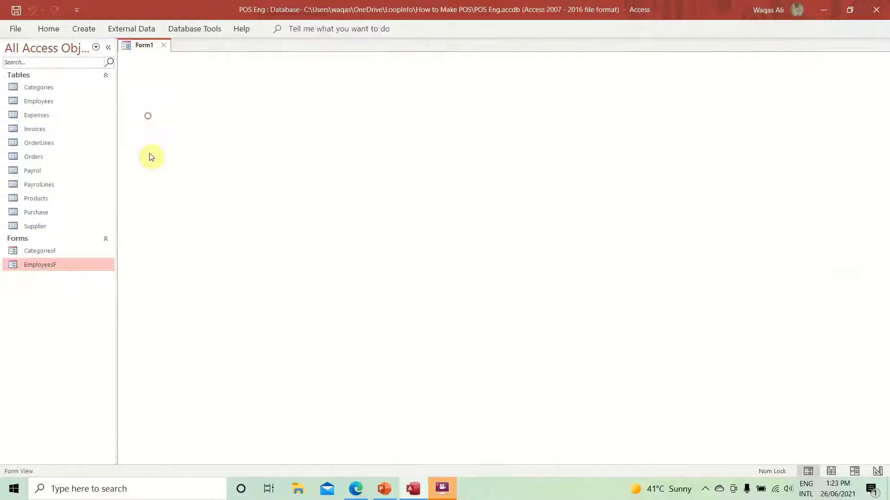
pyautogui.rightClick(298, 147)
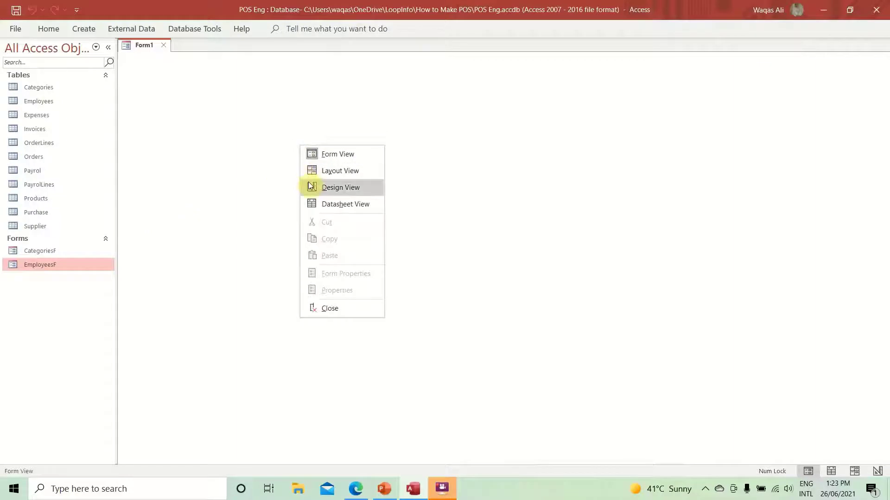
pyautogui.click(310, 185)
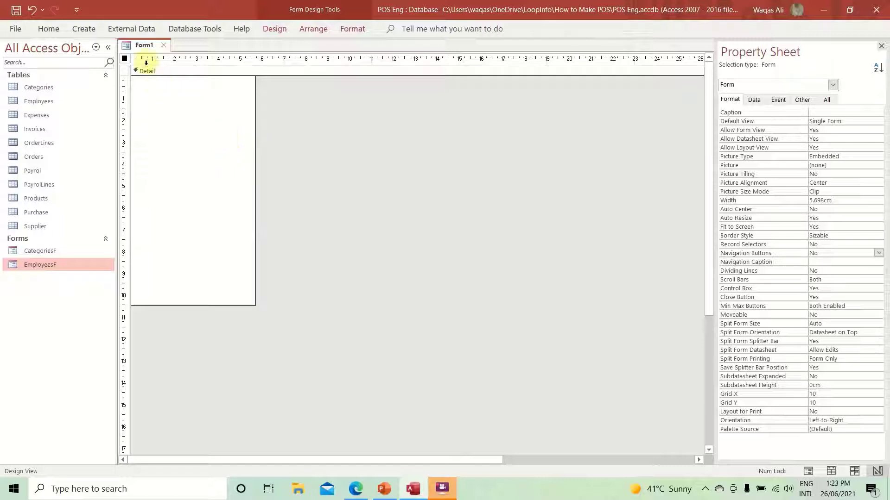
# - Save the new form as CategoriesListF
pyautogui.rightClick(143, 49)
pyautogui.click(153, 54)
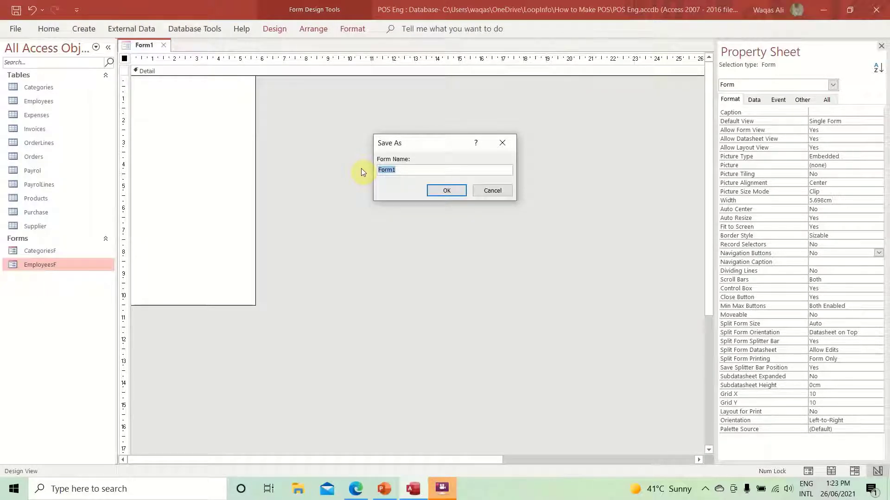
pyautogui.write('CategoriesListF')
pyautogui.press('Return')
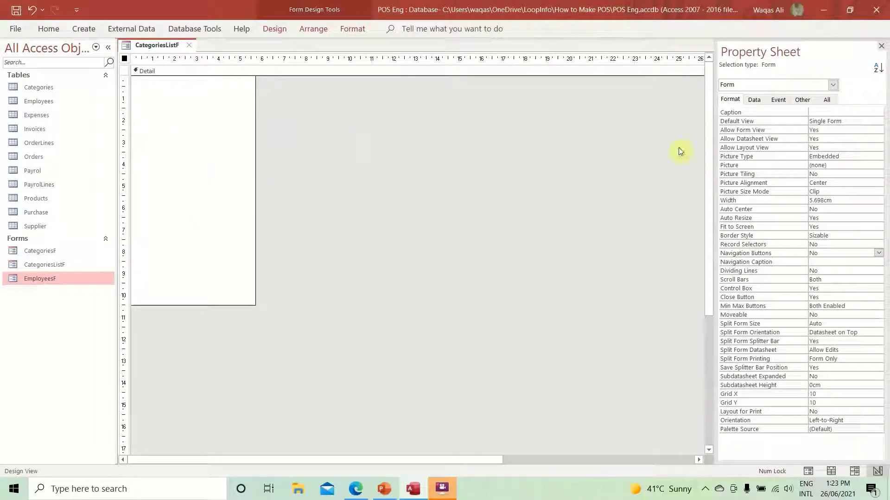
# - Set the form's Default View to Continuous Forms
pyautogui.click(845, 122)
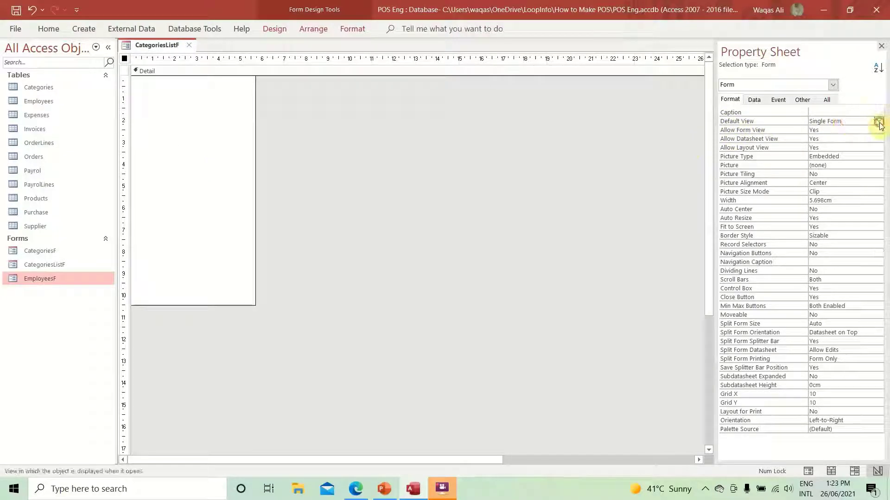
pyautogui.click(879, 121)
pyautogui.click(868, 138)
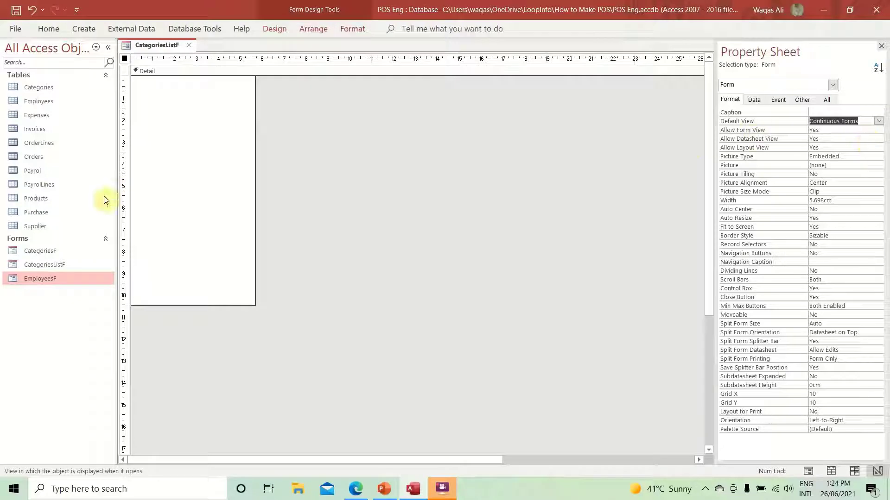
# - Set the form's Record Source to the Categories table
pyautogui.click(162, 172)
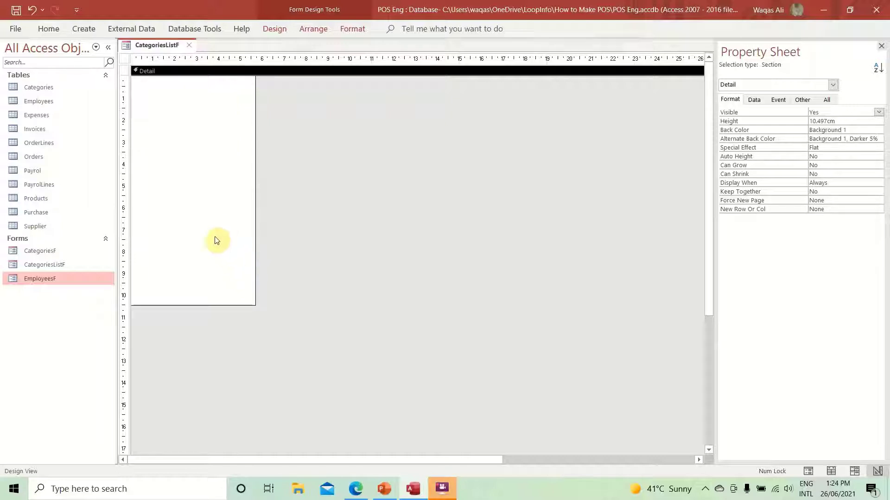
pyautogui.click(124, 59)
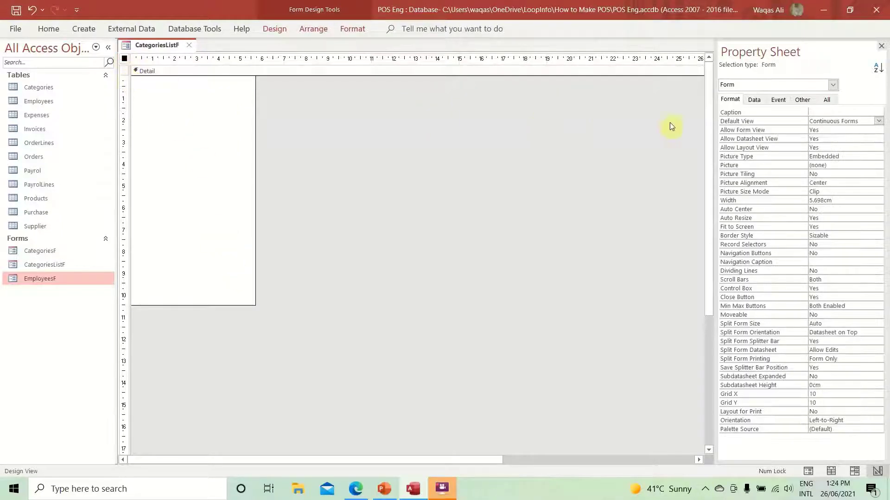
pyautogui.click(754, 100)
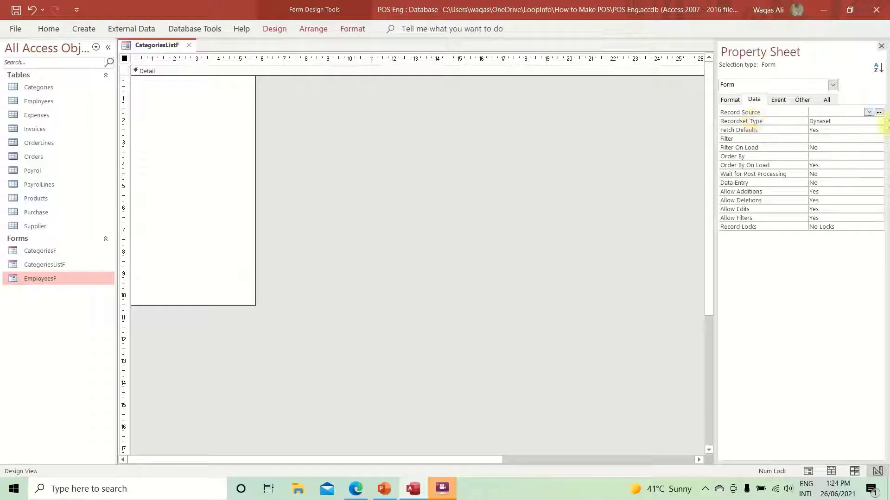
pyautogui.click(871, 113)
pyautogui.click(869, 113)
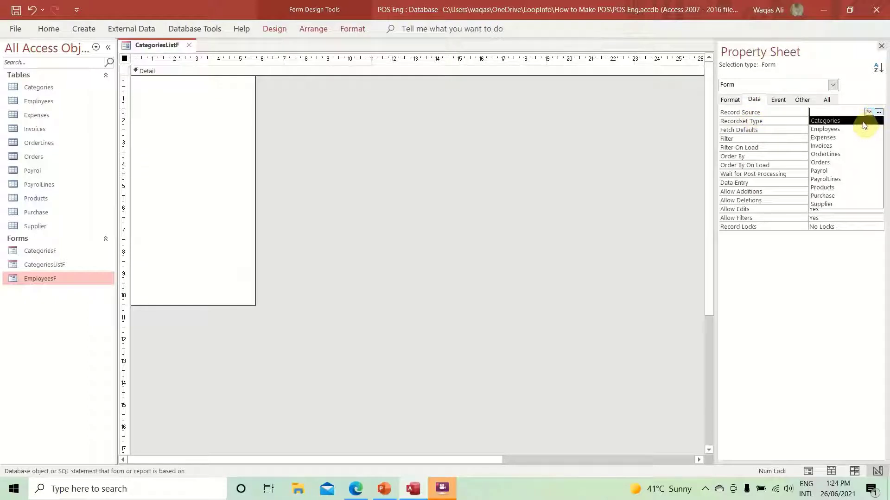
pyautogui.click(863, 121)
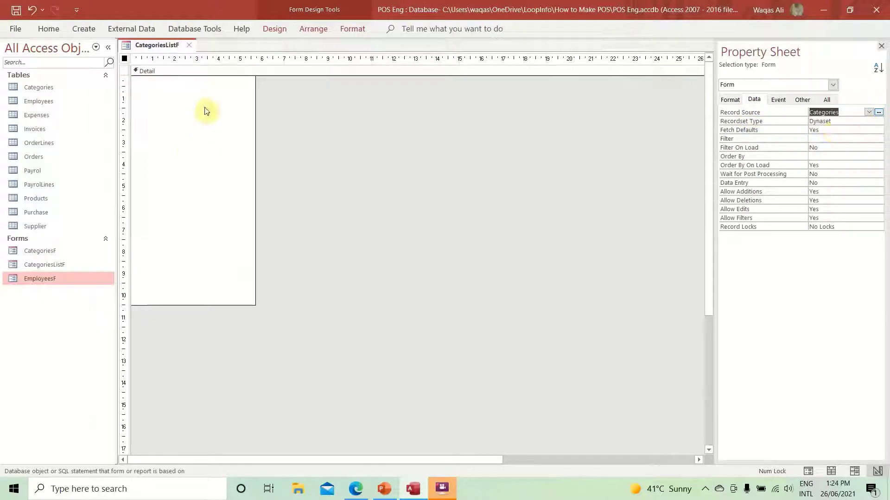
# - Show the existing fields and place the whole Picture field in the form's Detail section
pyautogui.click(275, 34)
pyautogui.click(627, 60)
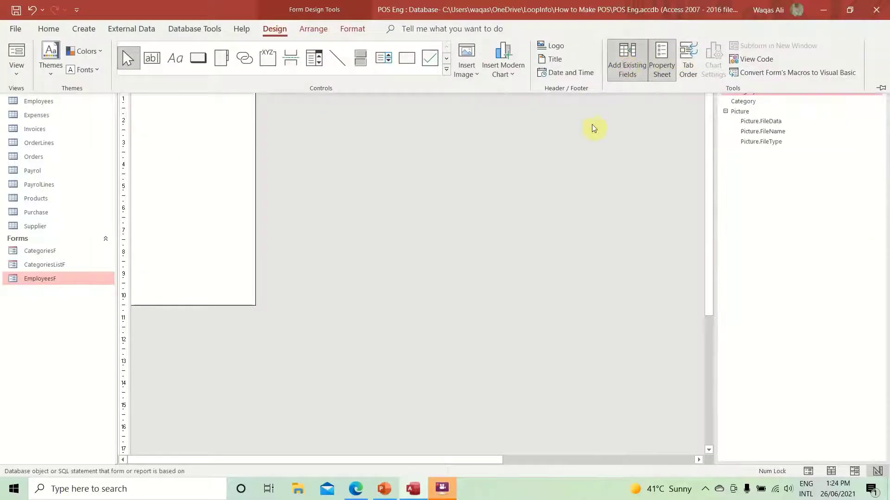
pyautogui.click(768, 149)
pyautogui.click(726, 112)
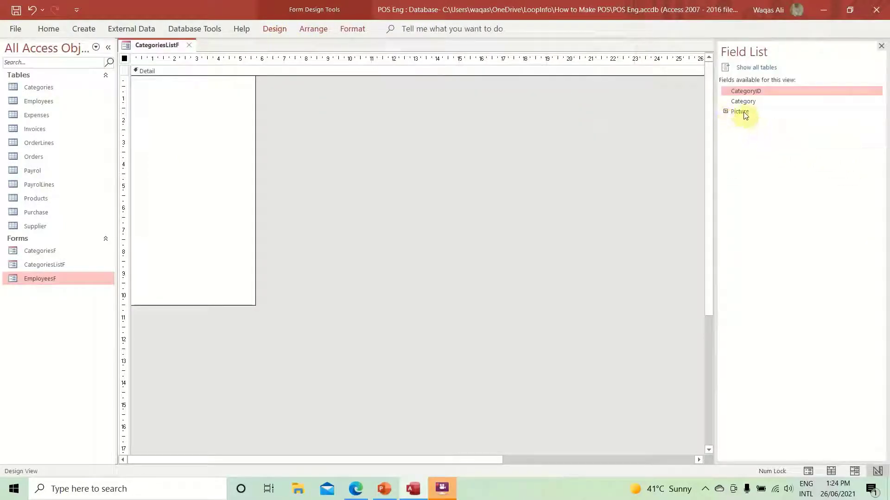
pyautogui.moveTo(739, 111); pyautogui.dragTo(176, 127)
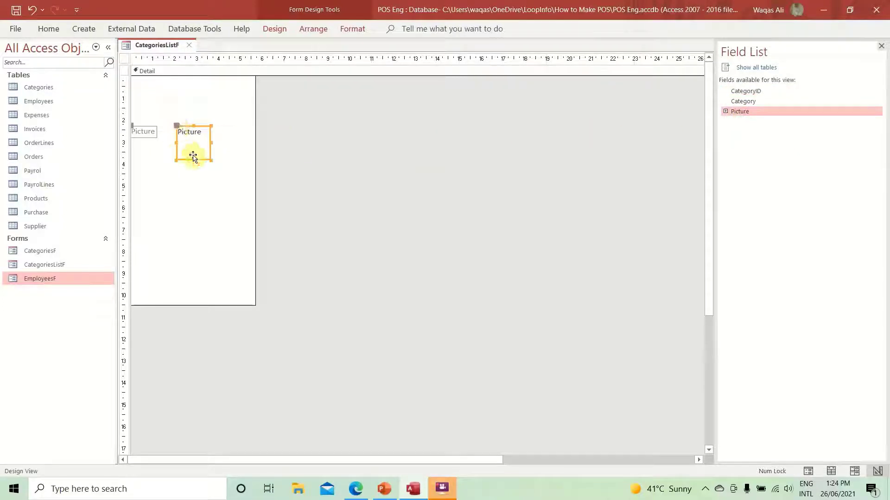
# - Delete the Picture field's label and enlarge the picture control to about 3.5 cm wide and 4.2 cm high
pyautogui.click(141, 138)
pyautogui.click(146, 131)
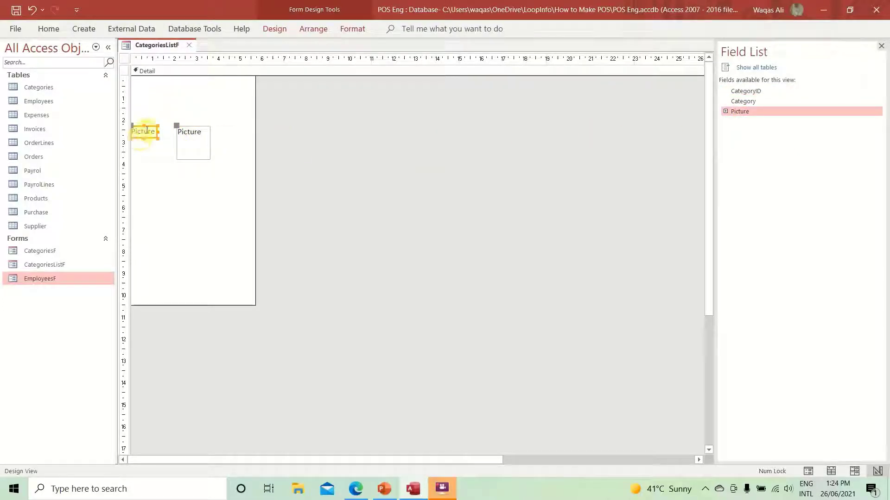
pyautogui.press('Delete')
pyautogui.moveTo(189, 144); pyautogui.dragTo(225, 194)
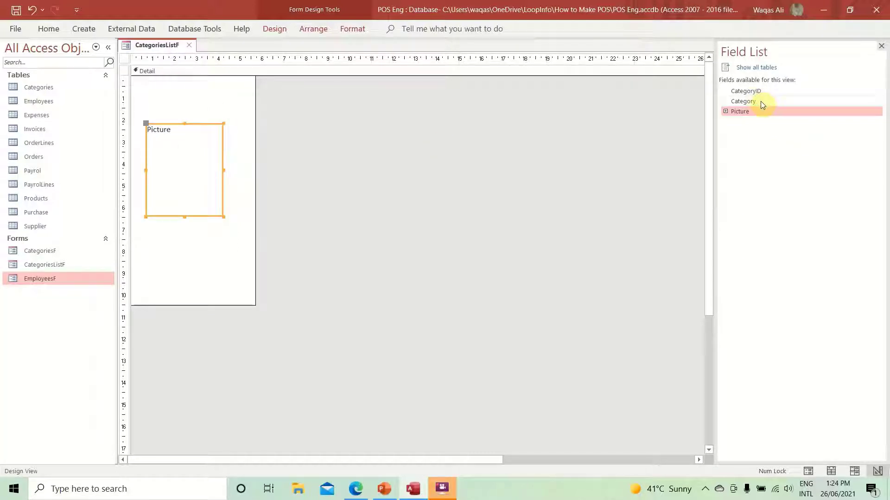
# - Add the CategoryID field above the picture control and the Category field directly below it, matching the picture's width and without the Category label
pyautogui.click(743, 92)
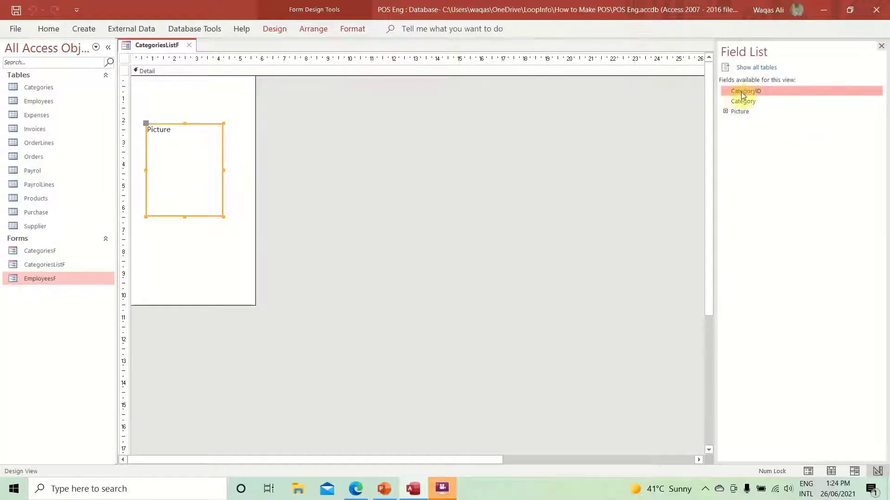
pyautogui.moveTo(742, 95); pyautogui.dragTo(199, 102)
pyautogui.click(743, 101)
pyautogui.moveTo(743, 101); pyautogui.dragTo(224, 223)
pyautogui.click(159, 241)
pyautogui.press('Delete')
# - Format the Category text box with centred, bold, black text
pyautogui.click(49, 29)
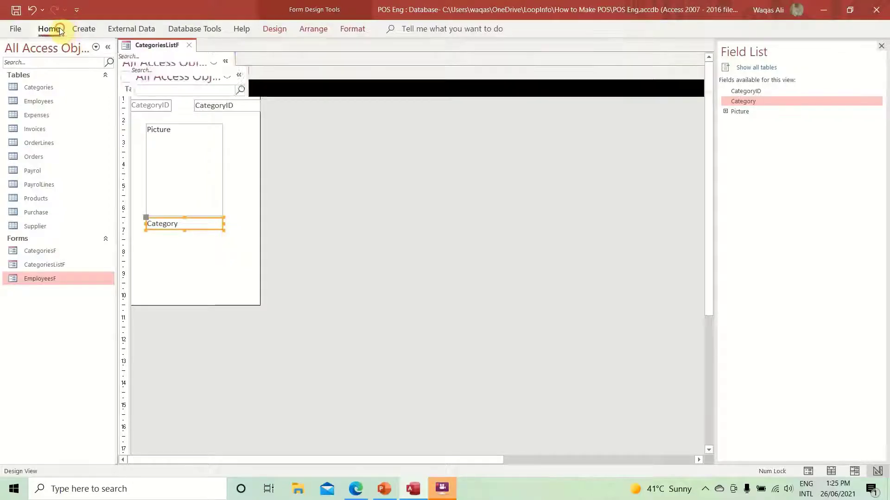
pyautogui.click(614, 74)
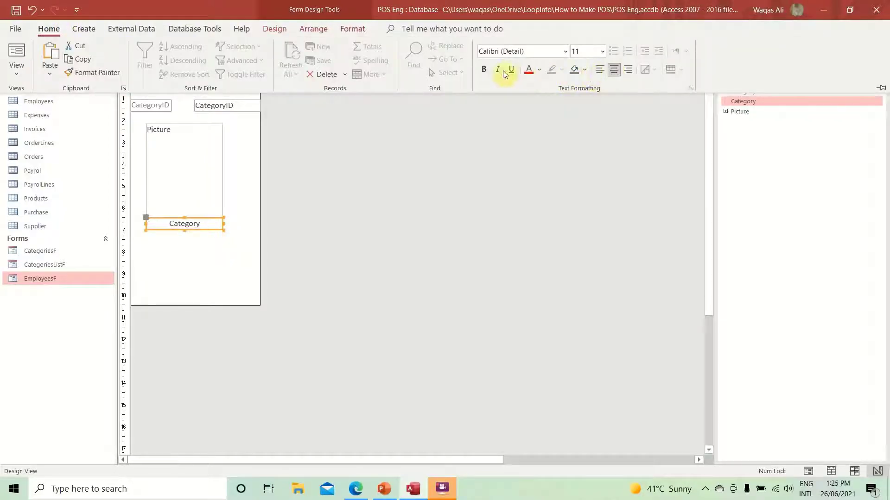
pyautogui.click(484, 71)
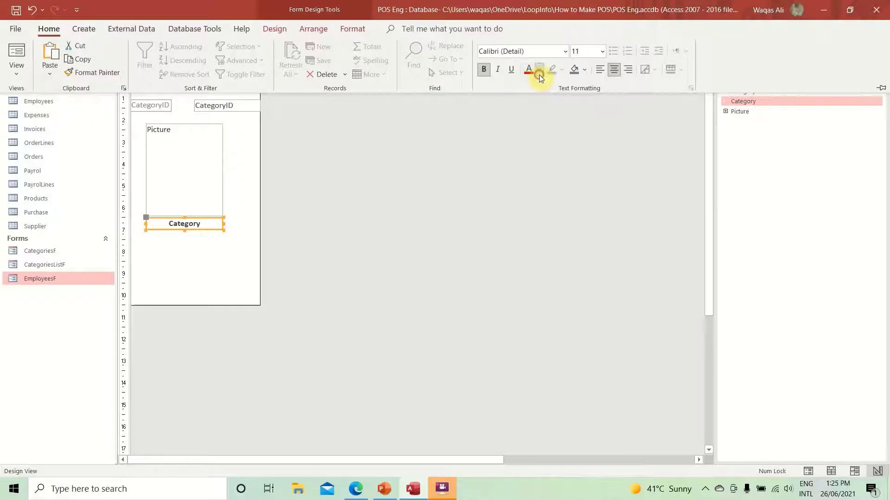
pyautogui.click(539, 73)
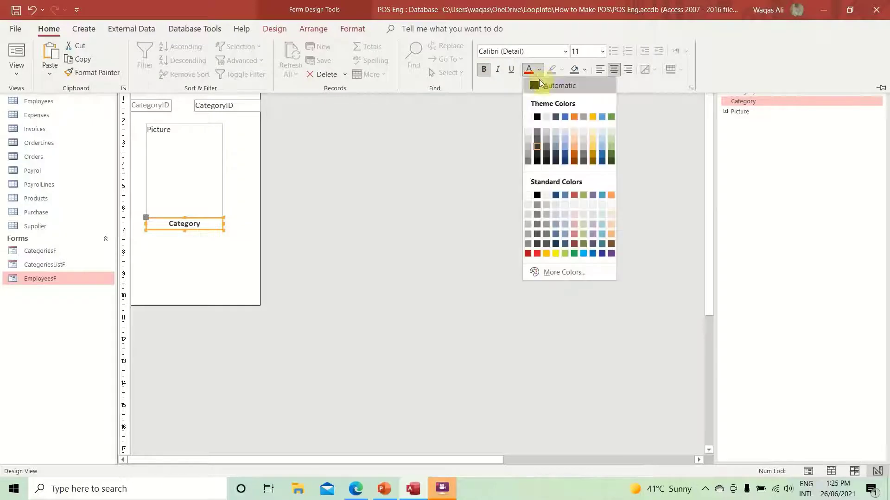
pyautogui.click(536, 117)
pyautogui.click(145, 293)
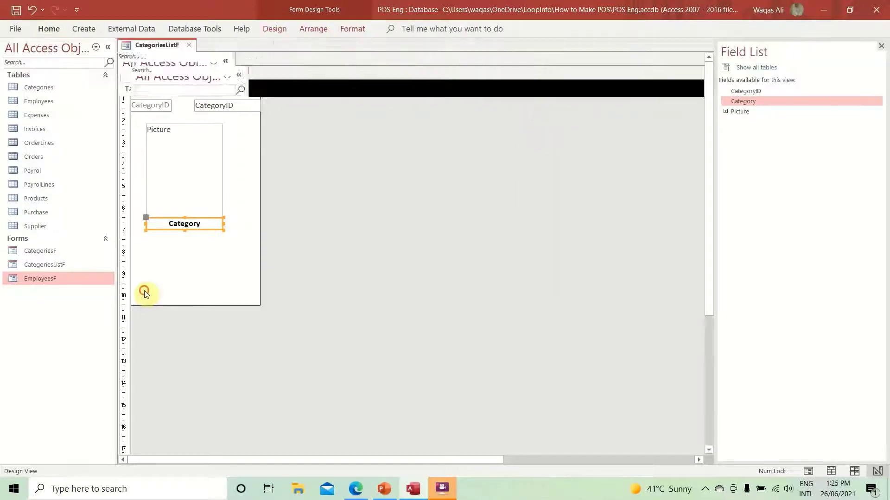
# - Delete the CategoryID label and fit the CategoryID text box to the picture's width, just above the picture control
pyautogui.click(164, 106)
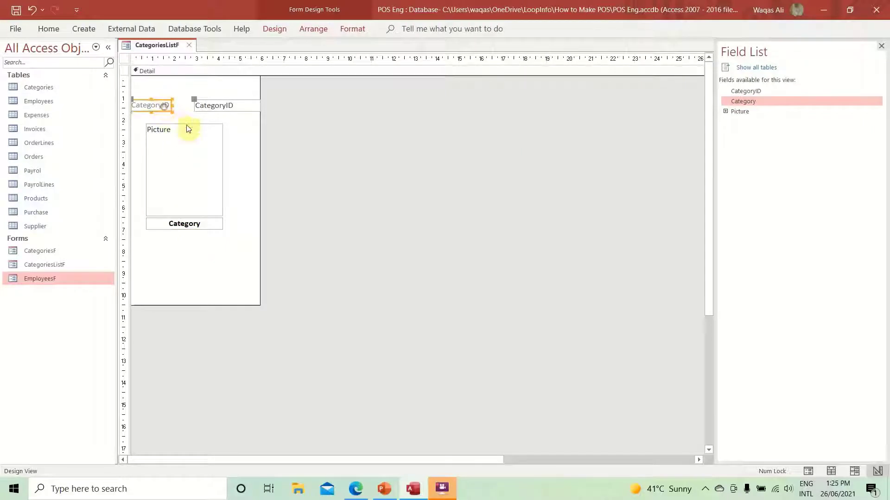
pyautogui.press('Delete')
pyautogui.moveTo(232, 105)
pyautogui.mouseDown()
pyautogui.moveTo(183, 120)
pyautogui.moveTo(223, 119)
pyautogui.mouseUp()
pyautogui.click(269, 34)
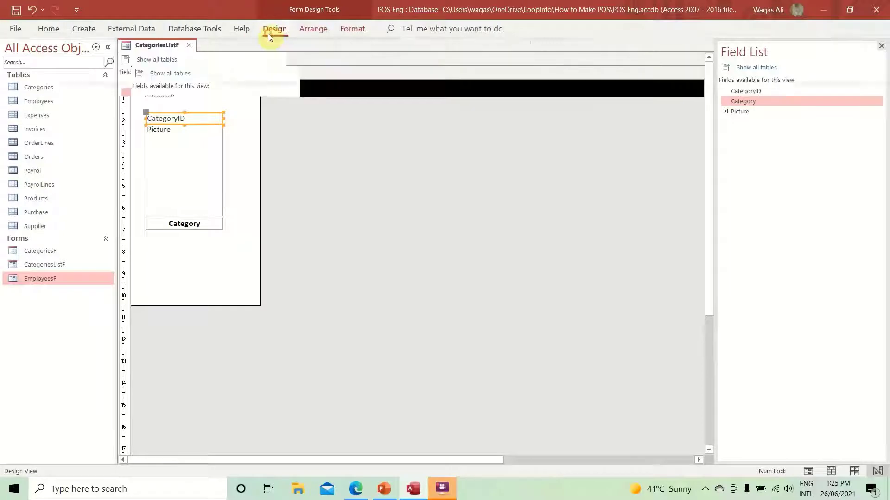
pyautogui.click(262, 149)
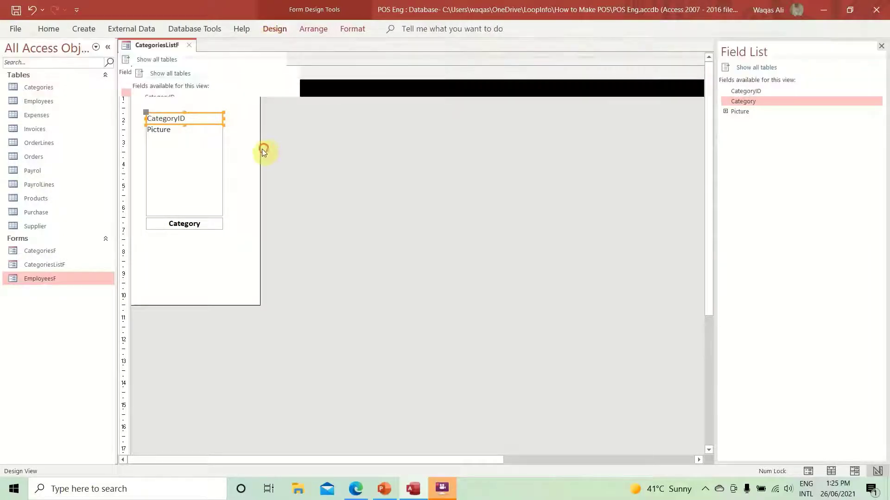
# - Preview CategoriesListF in Form View, try its CategoryID and Category boxes, and compare the layout with the PowerPoint mock-up
pyautogui.rightClick(158, 46)
pyautogui.click(183, 112)
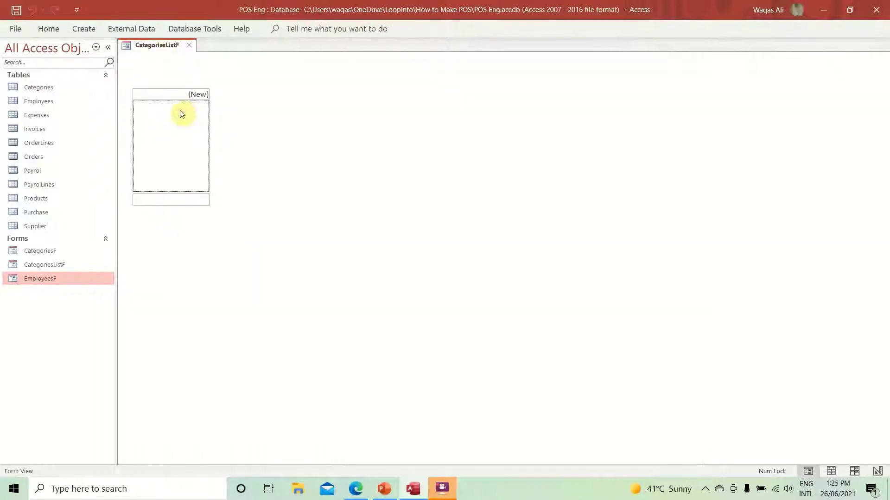
pyautogui.click(155, 94)
pyautogui.click(172, 202)
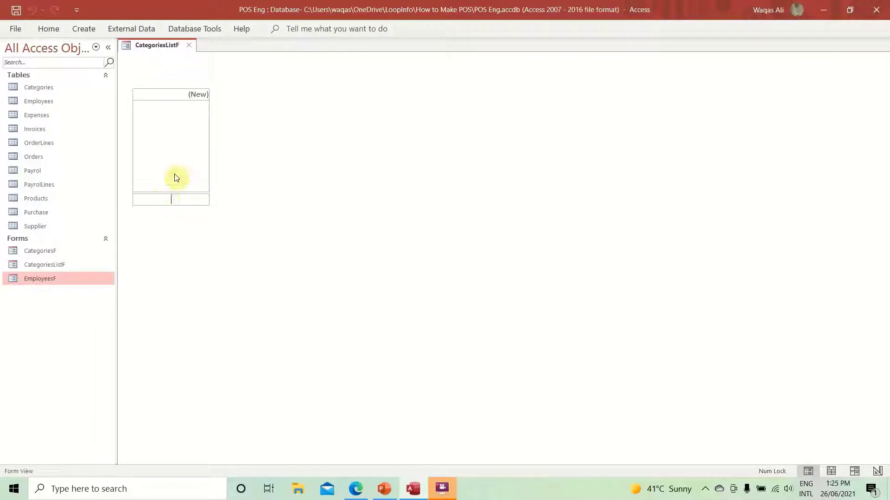
pyautogui.click(156, 202)
pyautogui.click(155, 95)
pyautogui.click(385, 489)
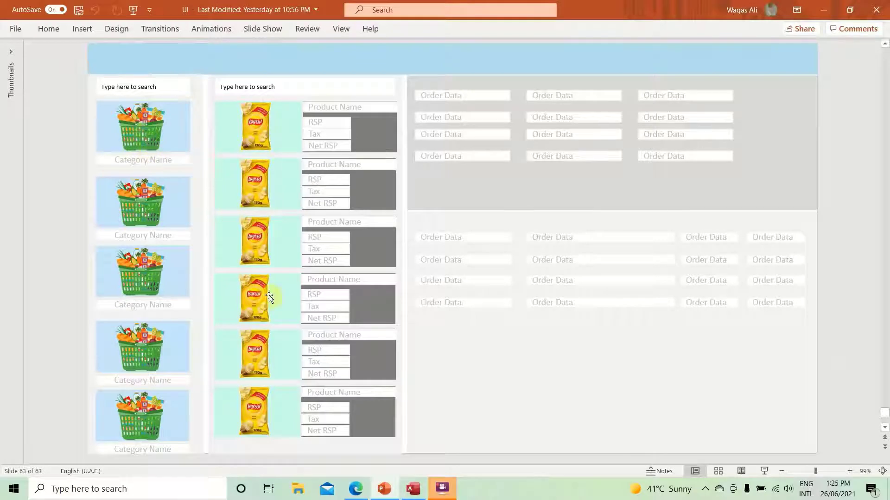
pyautogui.click(385, 489)
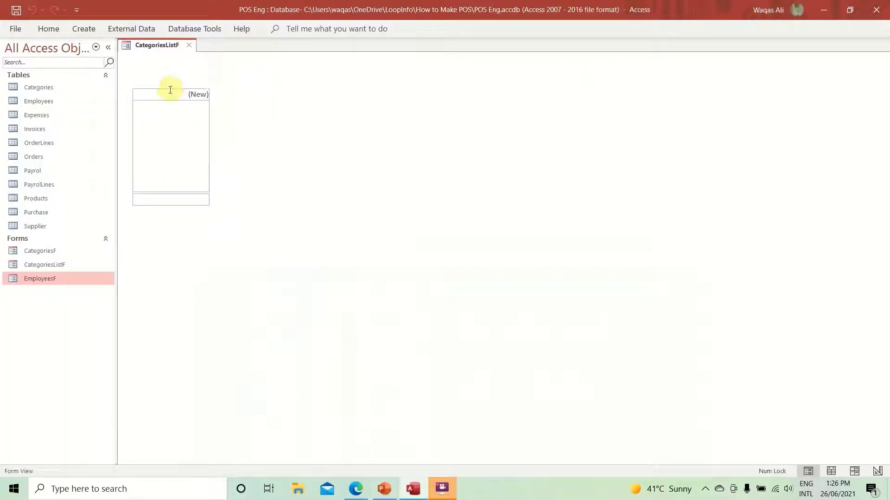
# - Back in Design View, shrink CategoryID to about 0.04 cm high along the picture's upper edge and set its Visible property to No
pyautogui.rightClick(241, 96)
pyautogui.click(262, 140)
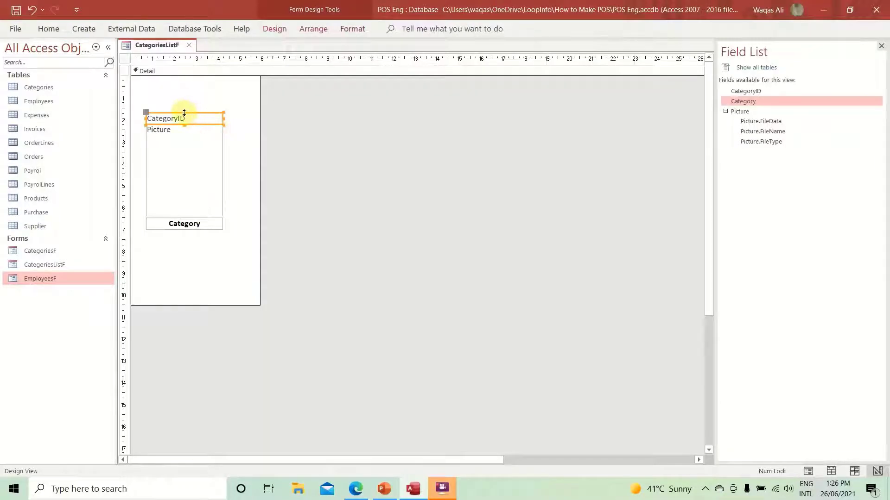
pyautogui.moveTo(184, 113); pyautogui.dragTo(182, 123)
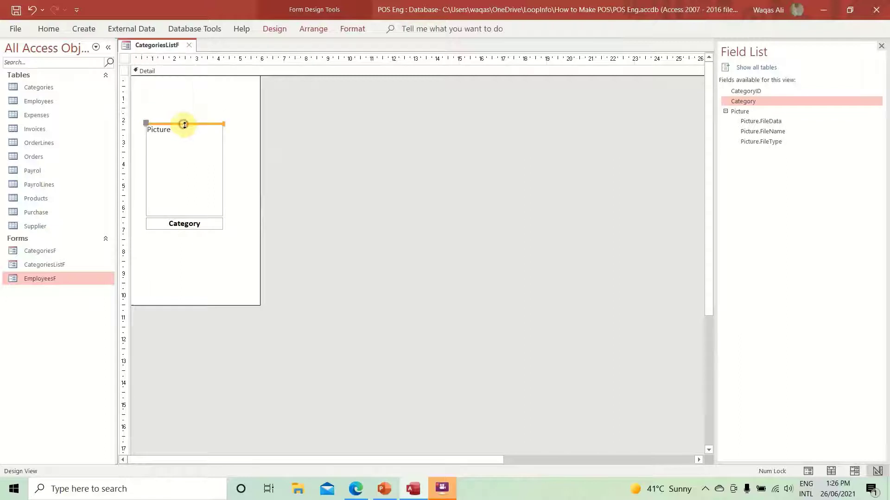
pyautogui.click(266, 29)
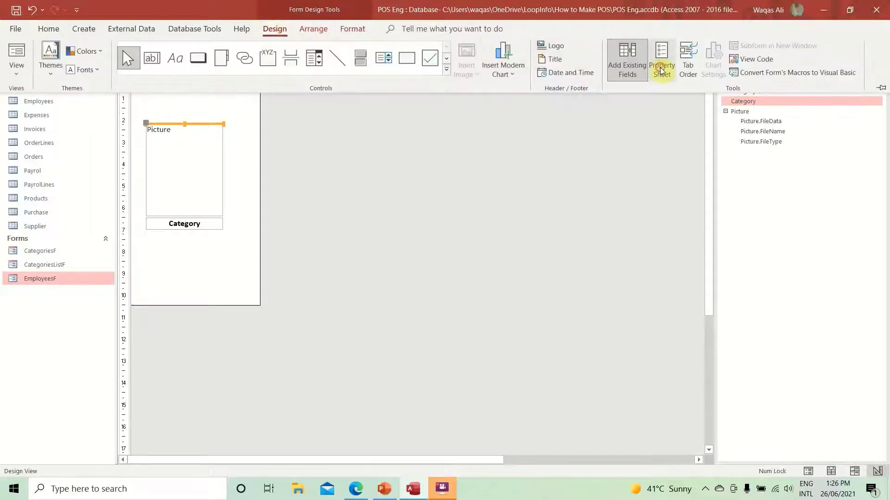
pyautogui.click(661, 64)
pyautogui.click(732, 101)
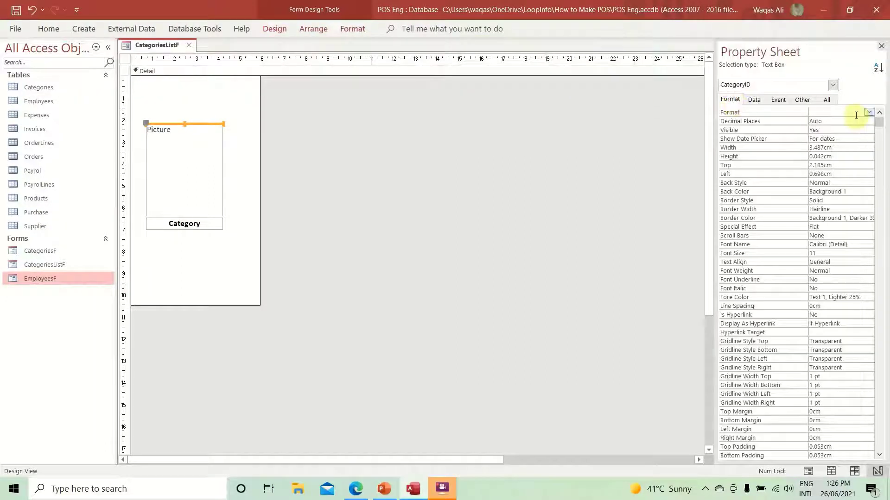
pyautogui.doubleClick(831, 131)
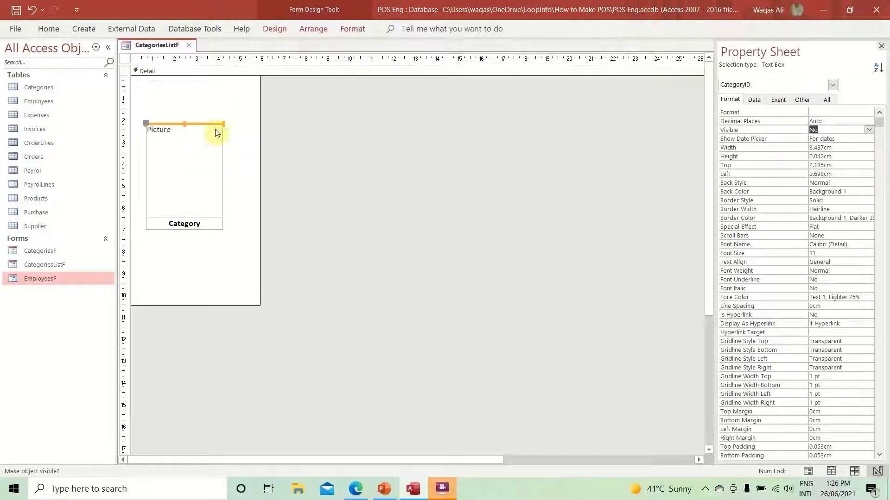
pyautogui.click(220, 247)
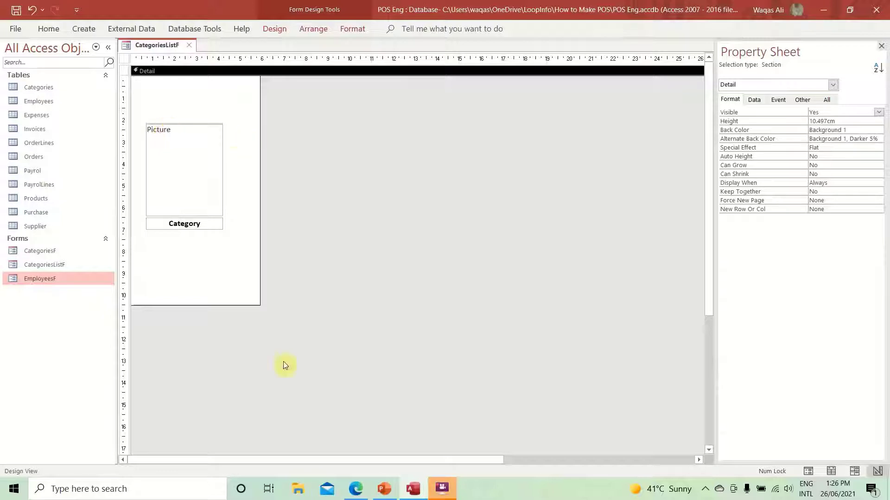
# - Check the PowerPoint mock-up, narrow the form to about 5.2 cm and move the picture and Category controls slightly upward together
pyautogui.click(388, 485)
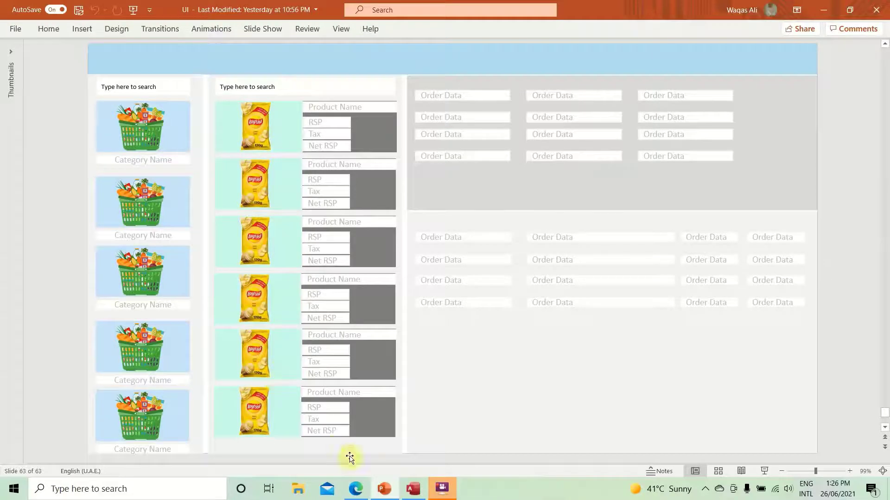
pyautogui.click(384, 489)
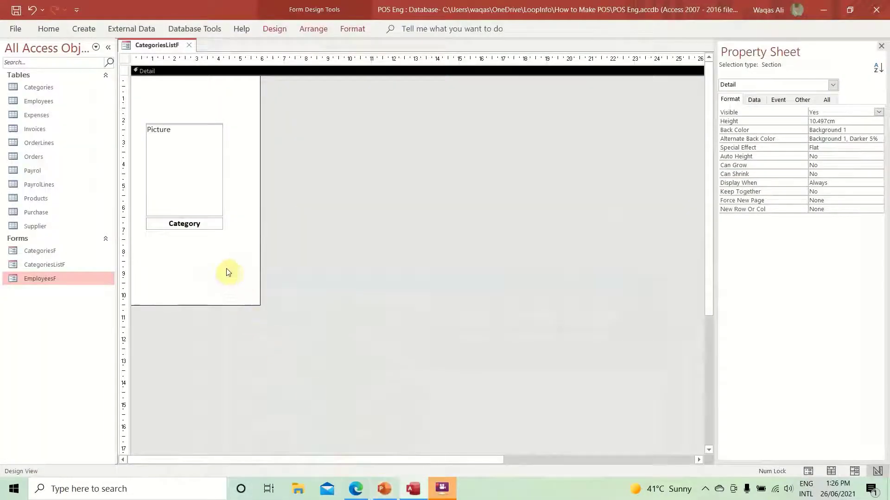
pyautogui.moveTo(261, 209); pyautogui.dragTo(244, 207)
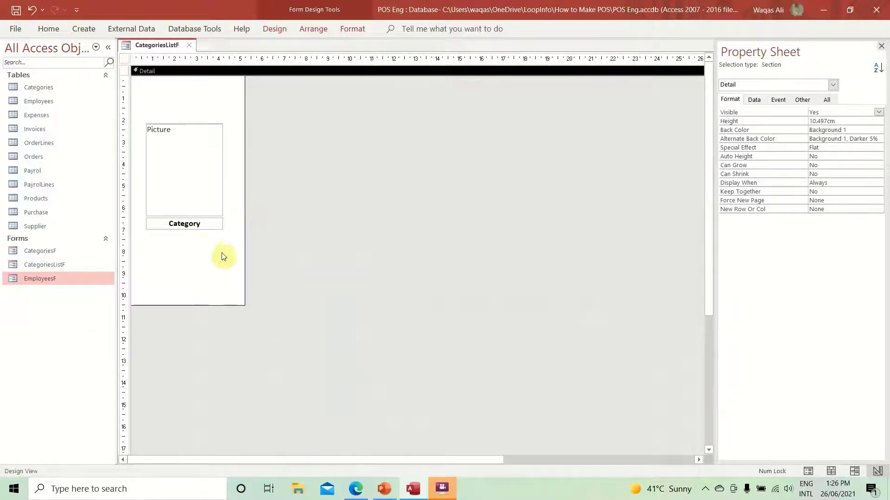
pyautogui.moveTo(193, 243); pyautogui.dragTo(167, 121)
pyautogui.moveTo(184, 171); pyautogui.dragTo(185, 157)
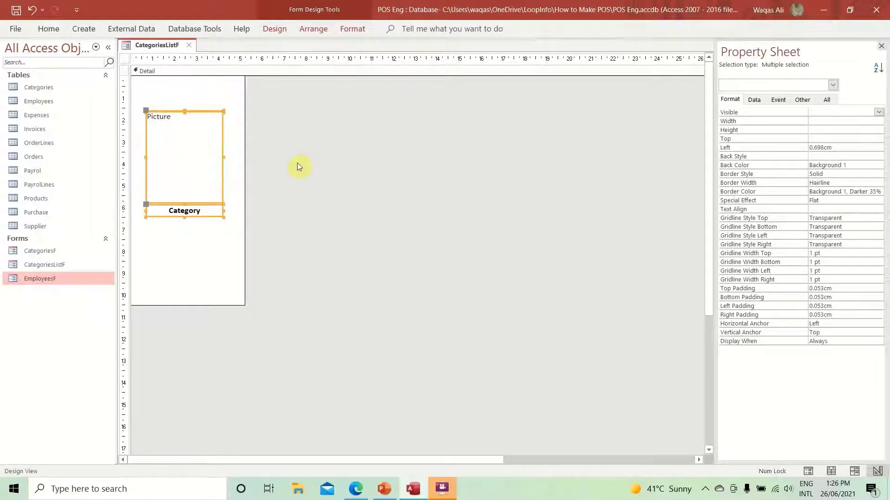
pyautogui.click(203, 272)
# - Preview the form in Form View and check whether the Category box accepts the cursor
pyautogui.rightClick(149, 43)
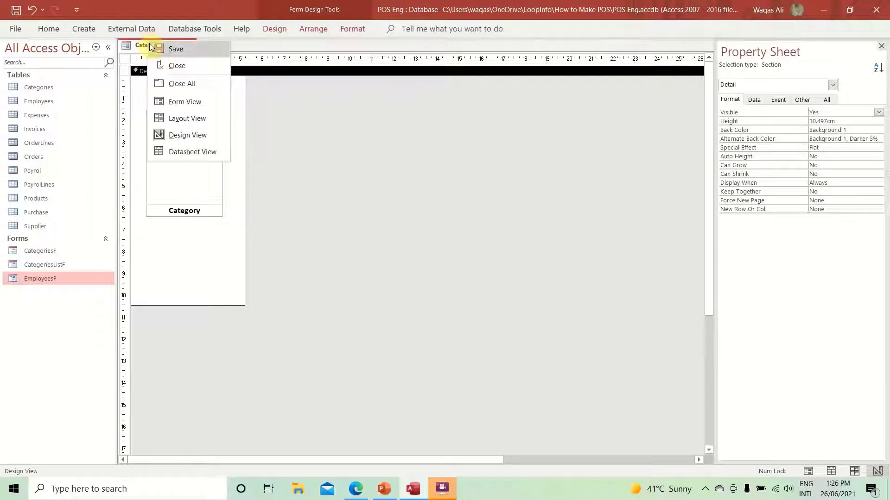
pyautogui.rightClick(149, 43)
pyautogui.rightClick(149, 43)
pyautogui.click(204, 107)
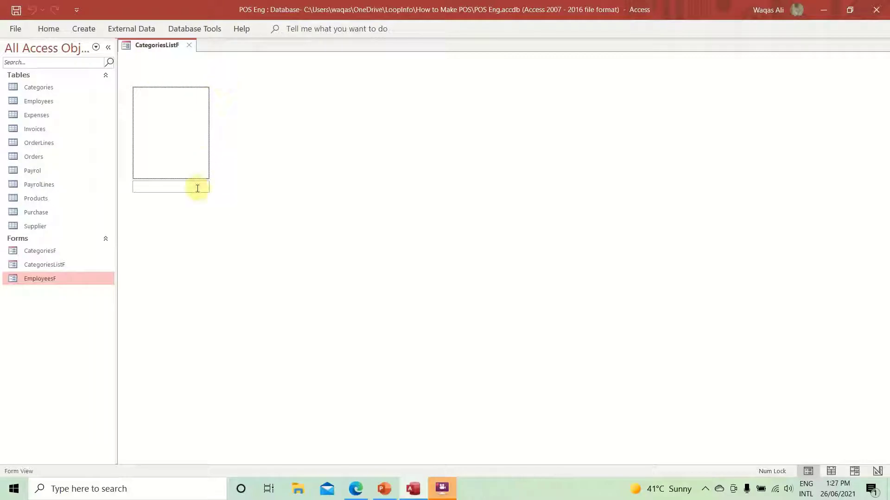
pyautogui.click(174, 189)
# - Return to Design View and set the Category text box's Enabled property to No and Locked to Yes
pyautogui.rightClick(429, 204)
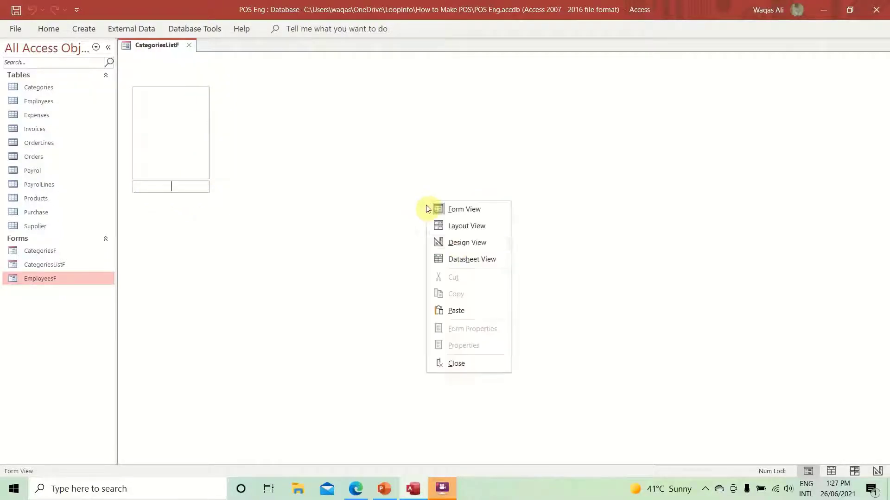
pyautogui.click(461, 246)
pyautogui.click(187, 213)
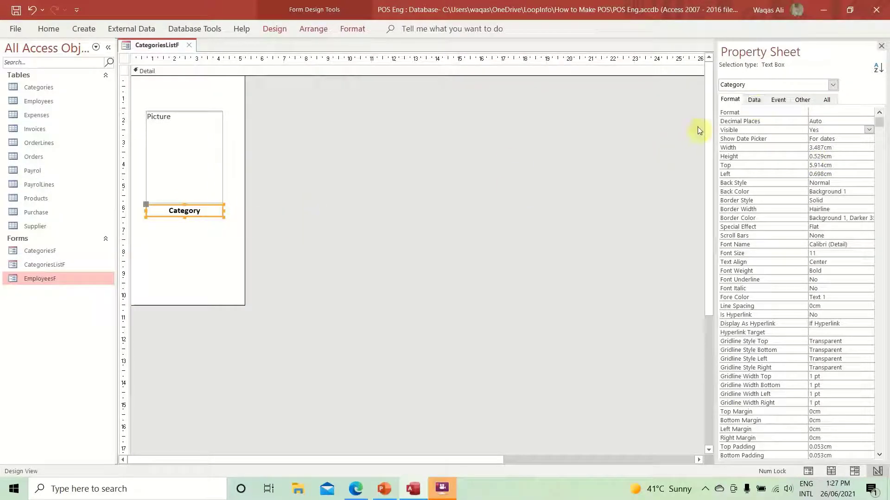
pyautogui.click(754, 100)
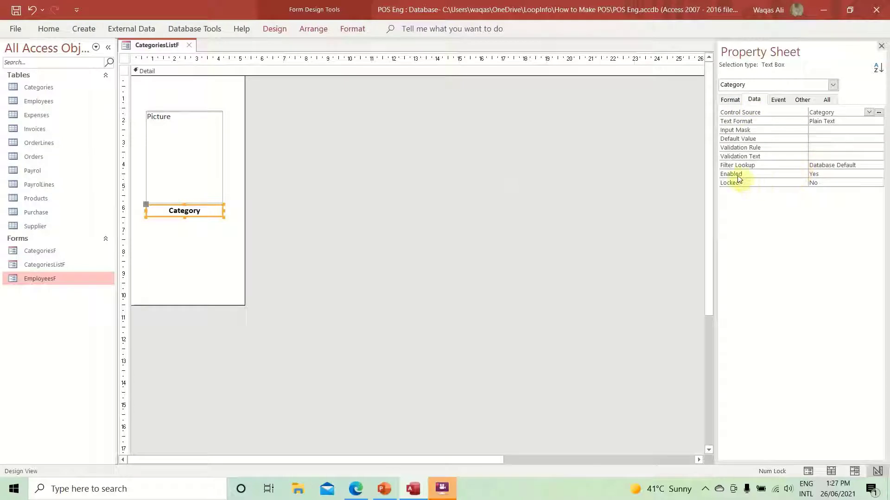
pyautogui.doubleClick(852, 174)
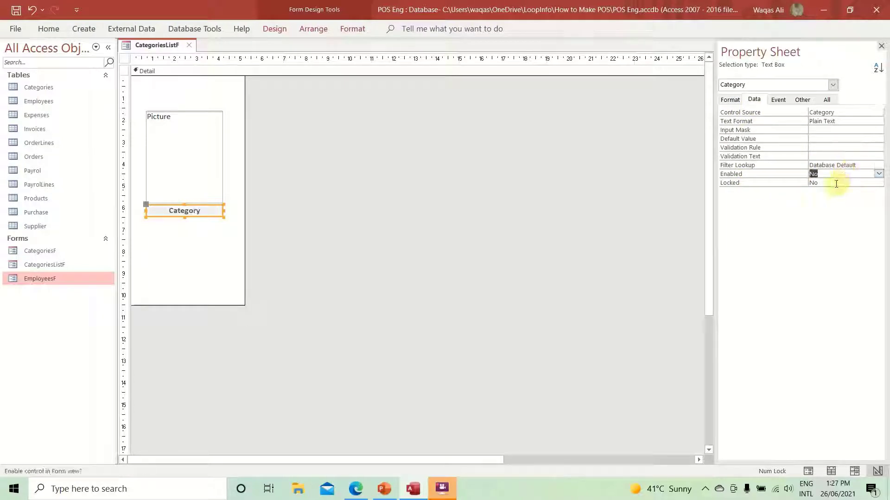
pyautogui.doubleClick(836, 183)
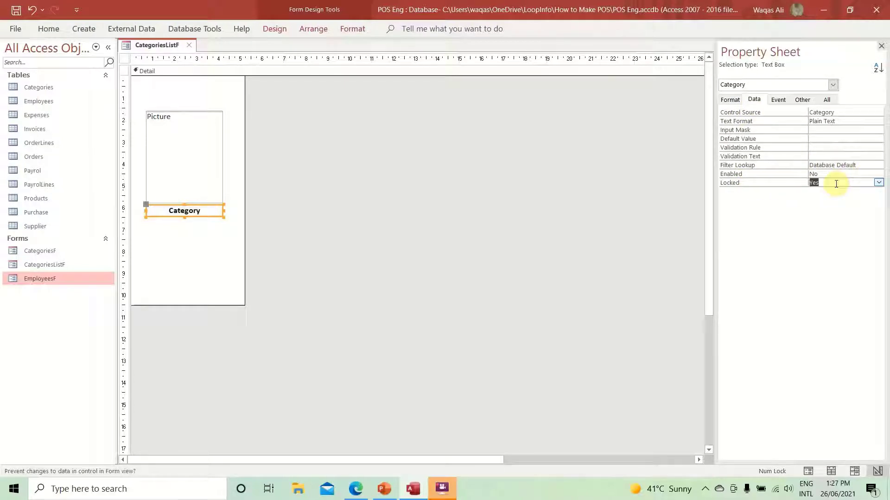
# - Give the Category text box a very light grey theme-colour shape fill
pyautogui.click(353, 29)
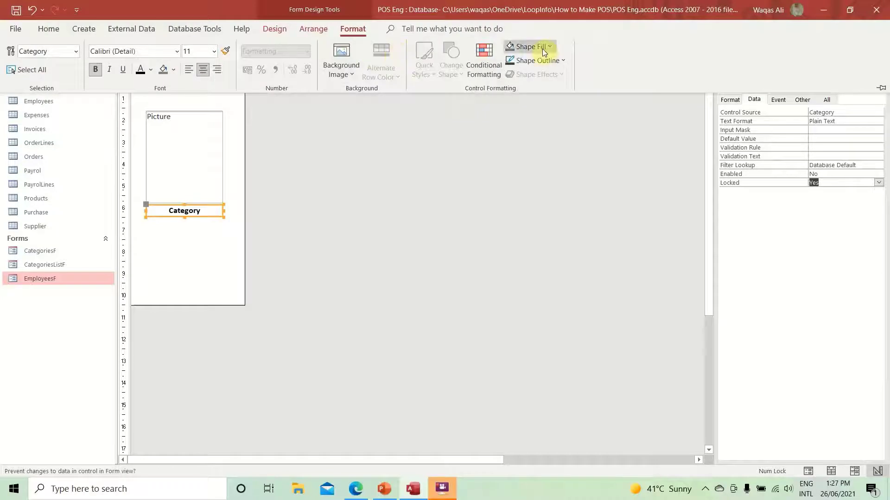
pyautogui.click(544, 51)
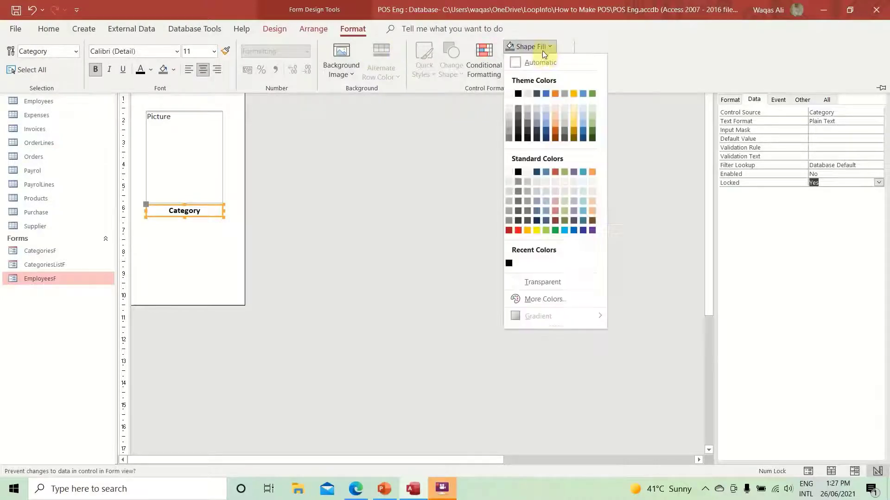
pyautogui.click(508, 111)
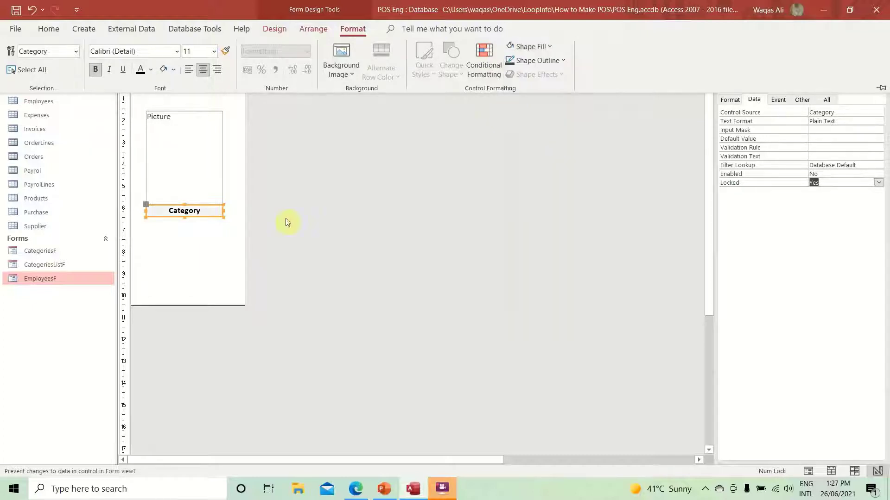
# - Preview the form in Form View to check the grey Category box, and return to Design View
pyautogui.click(143, 291)
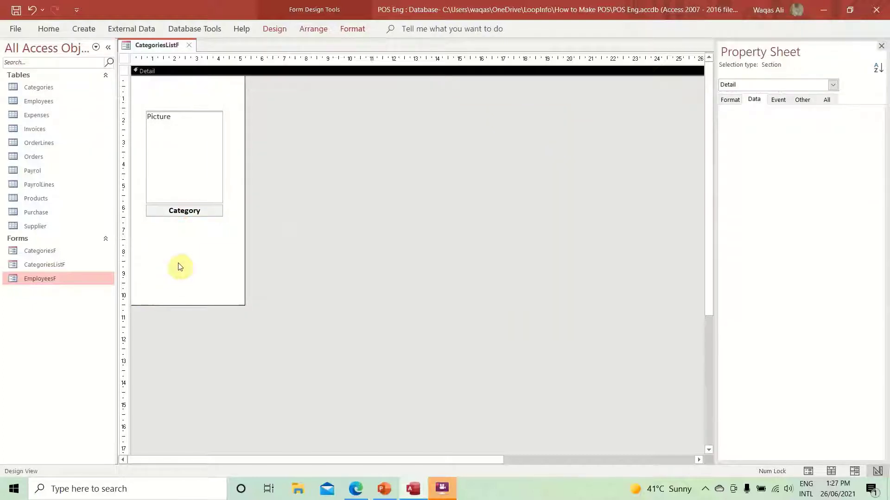
pyautogui.rightClick(155, 45)
pyautogui.rightClick(158, 47)
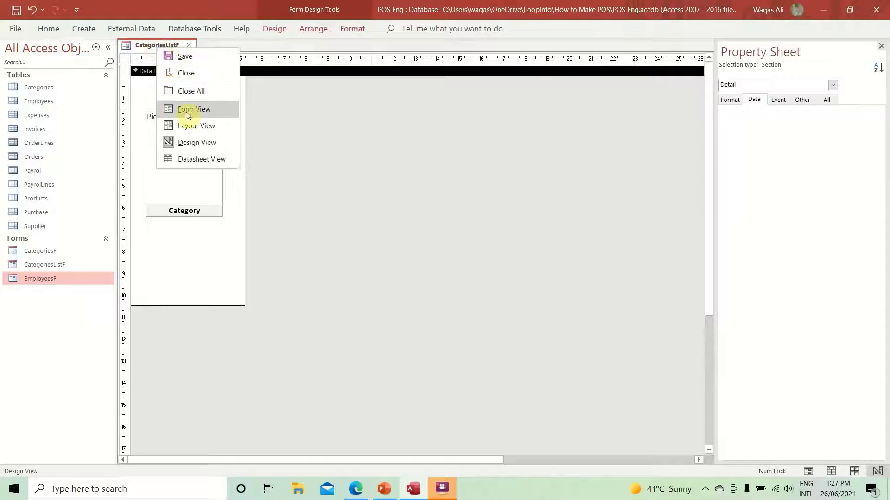
pyautogui.click(187, 110)
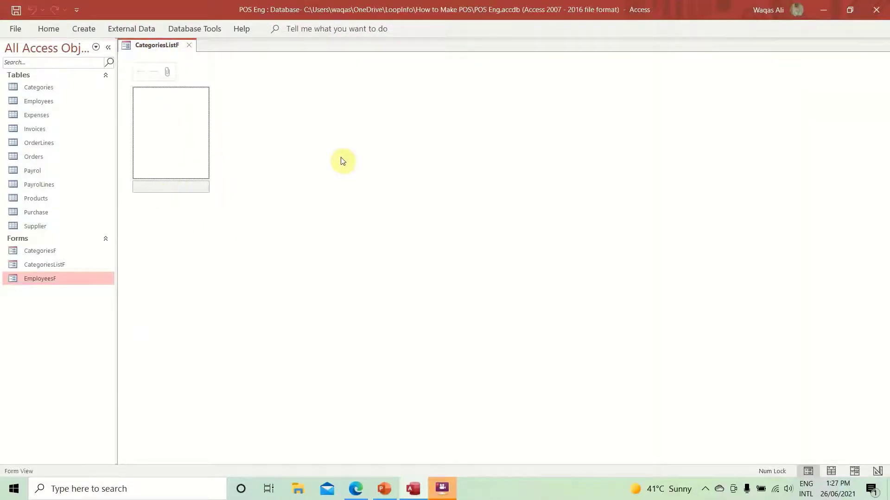
pyautogui.rightClick(272, 117)
pyautogui.click(305, 154)
# - Try to move the Category text box slightly closer to the Picture control
pyautogui.moveTo(194, 253); pyautogui.dragTo(168, 99)
pyautogui.click(186, 251)
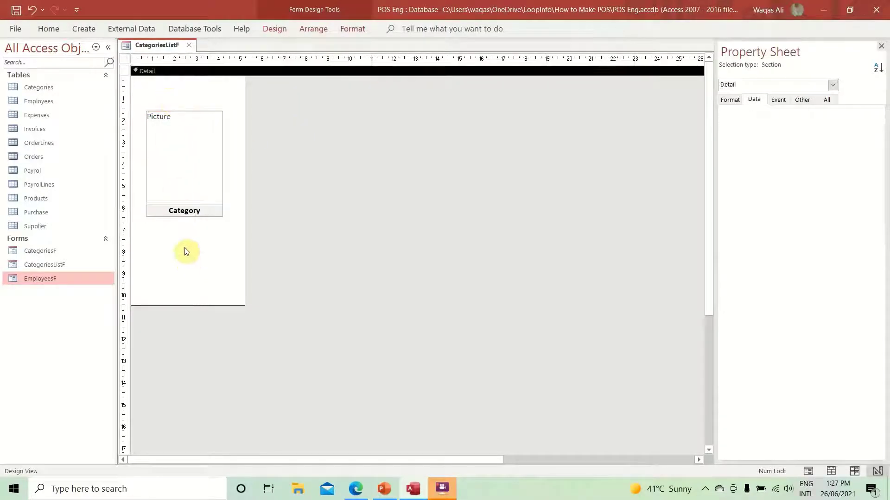
pyautogui.click(188, 214)
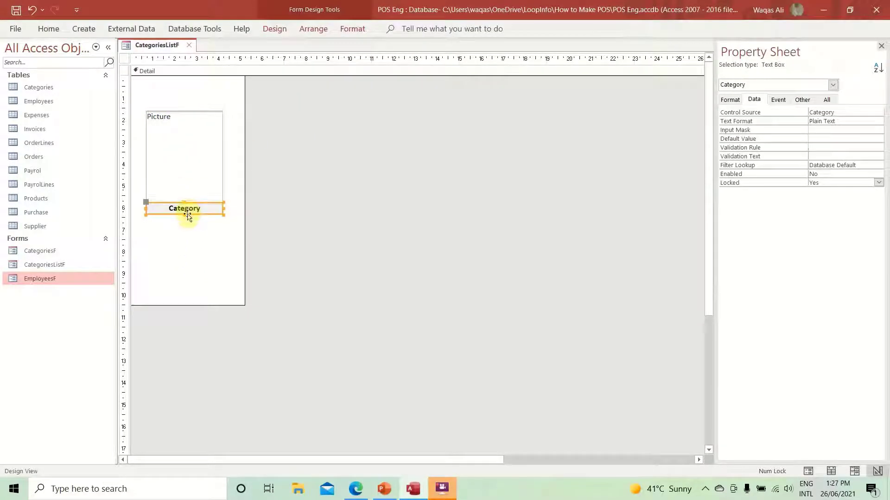
pyautogui.click(187, 214)
pyautogui.click(199, 259)
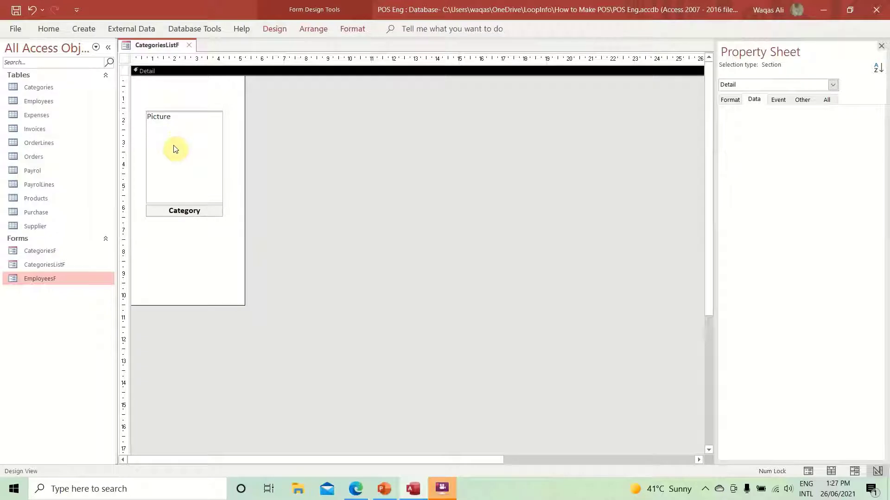
# - Check the category column in the PowerPoint mock-up and give the form's Picture control a light blue theme-colour shape fill
pyautogui.click(384, 489)
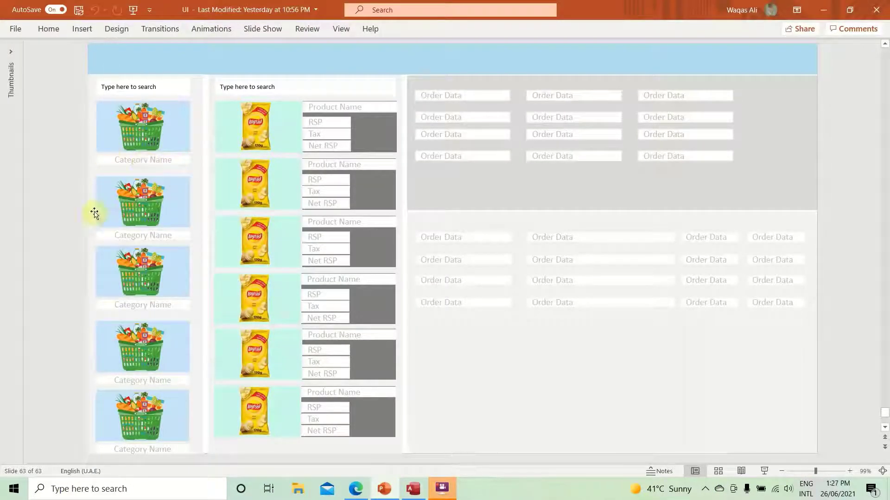
pyautogui.click(196, 104)
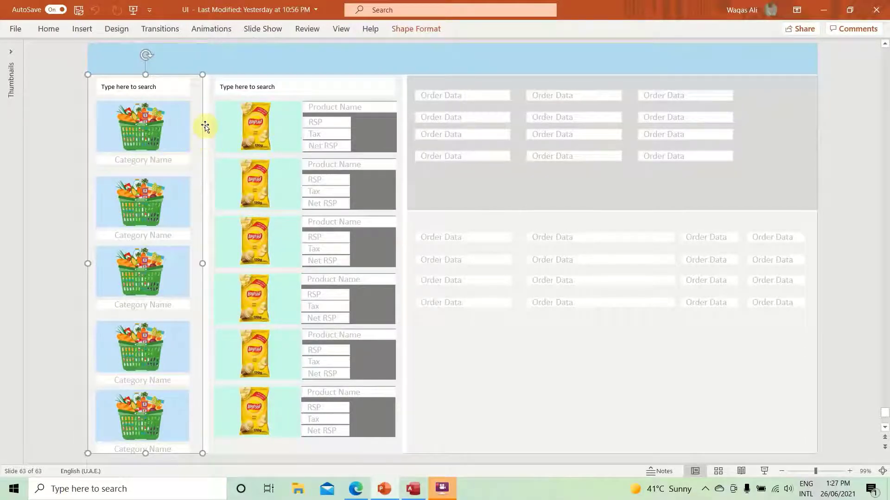
pyautogui.click(820, 11)
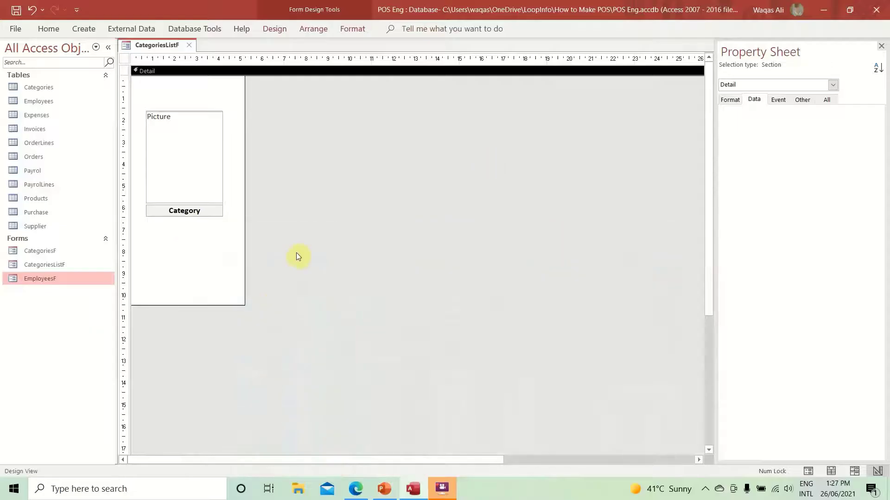
pyautogui.click(190, 181)
pyautogui.click(353, 31)
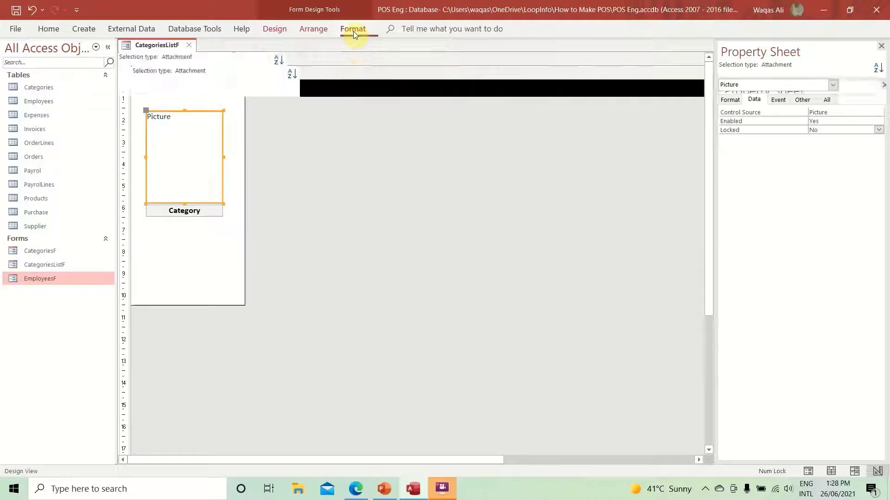
pyautogui.click(548, 45)
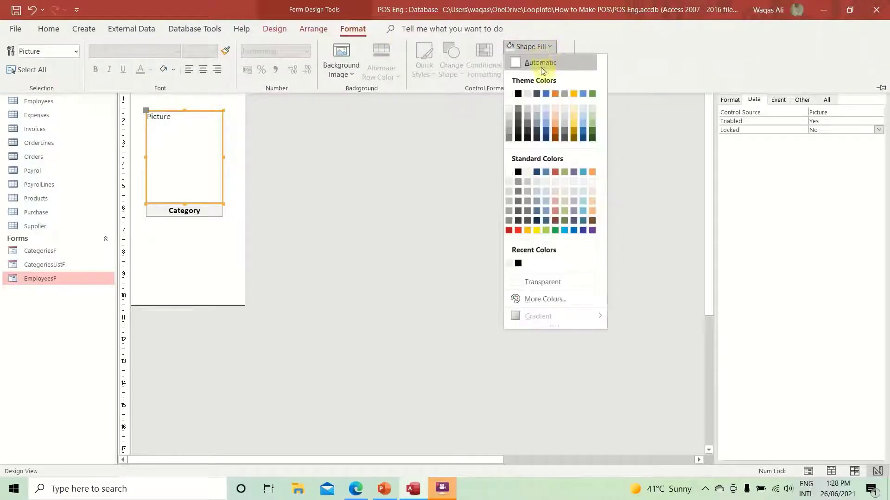
pyautogui.click(586, 106)
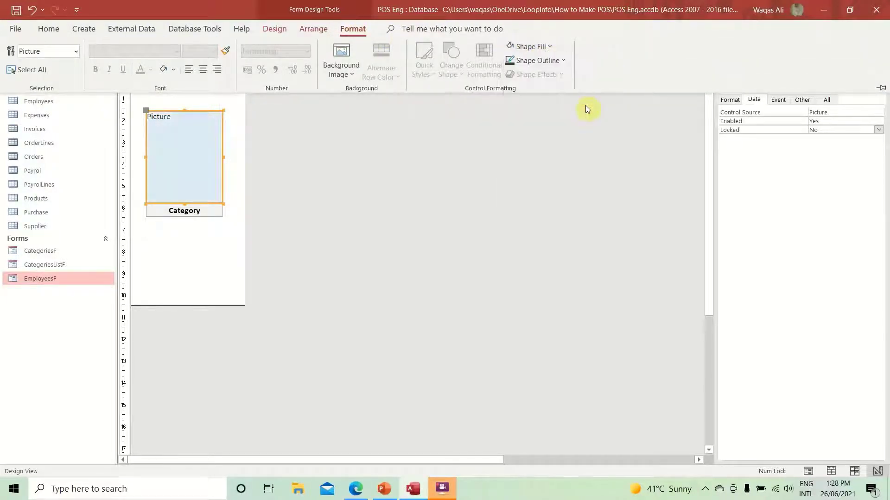
pyautogui.click(175, 266)
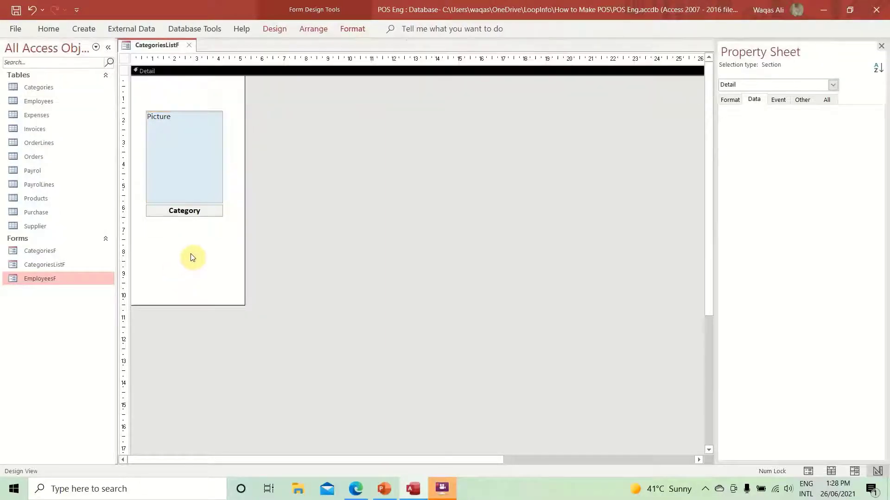
# - Add the Form Header and Form Footer sections to the form
pyautogui.rightClick(192, 256)
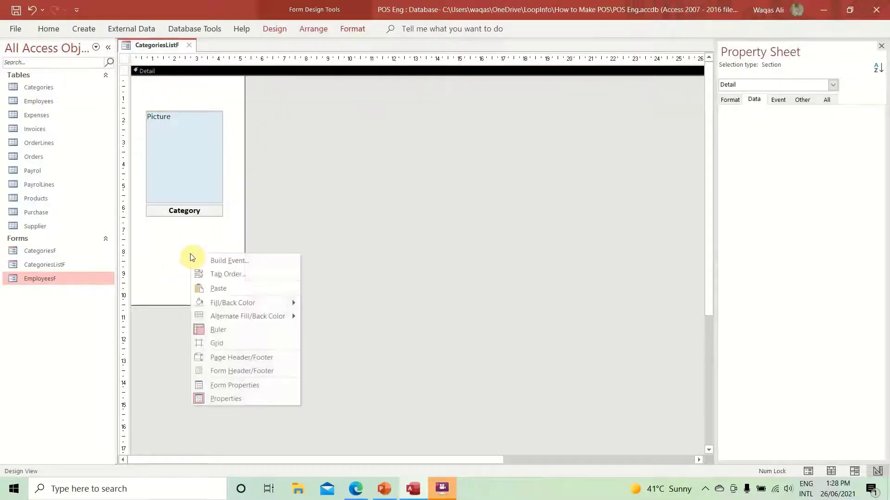
pyautogui.click(173, 268)
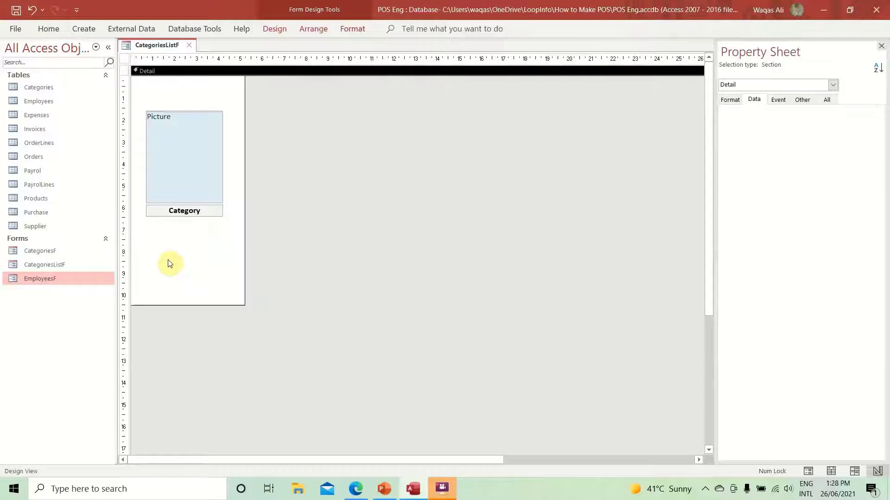
pyautogui.click(274, 29)
pyautogui.click(198, 98)
pyautogui.rightClick(196, 97)
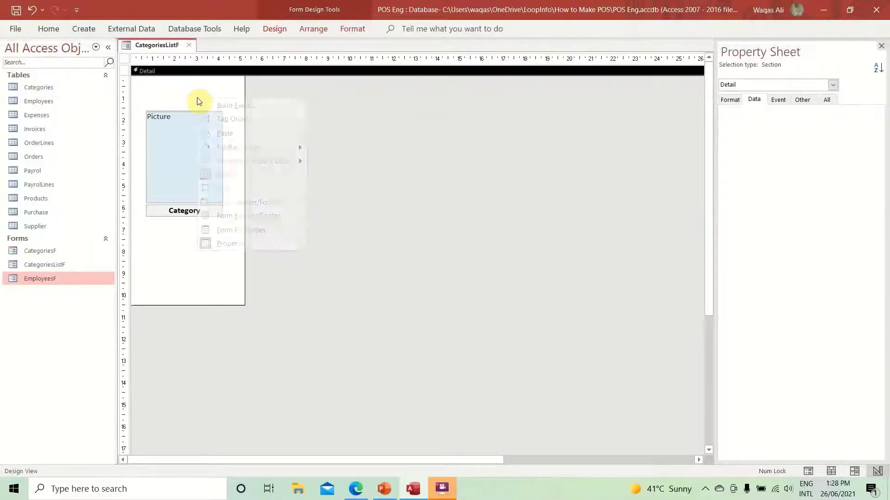
pyautogui.click(246, 213)
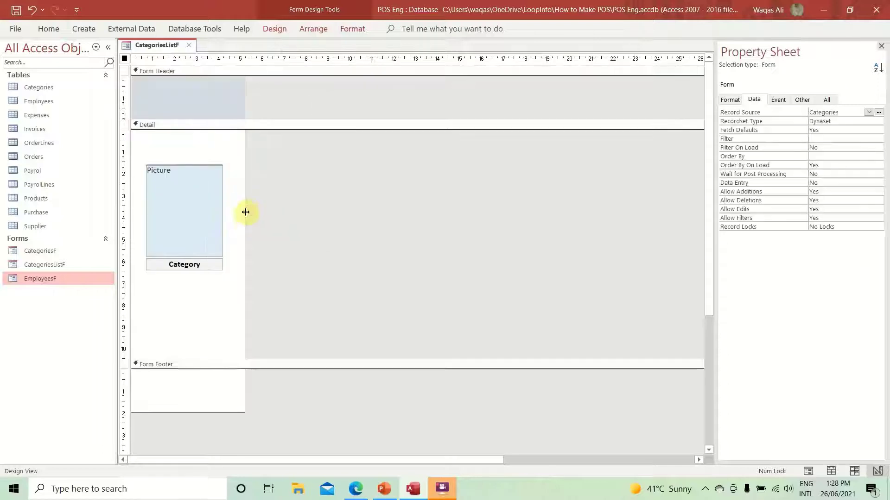
# - Reduce the form header to about 1 cm high and collapse the form footer to no height
pyautogui.click(200, 122)
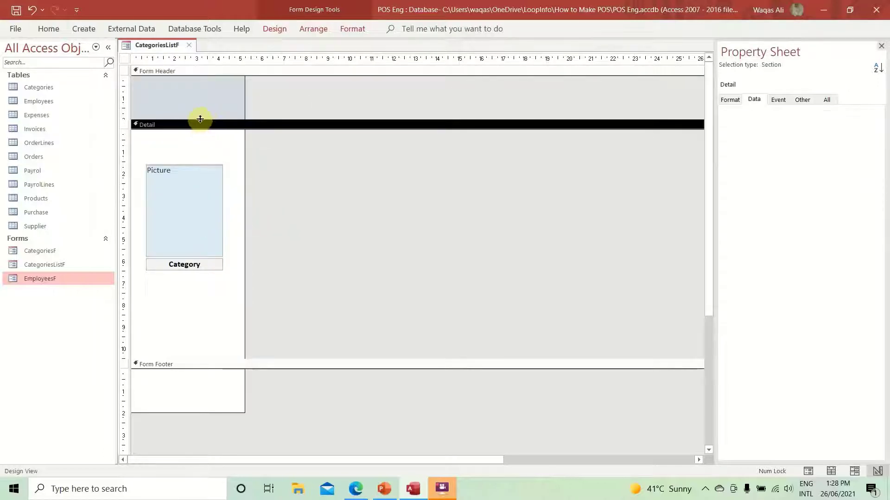
pyautogui.moveTo(201, 120); pyautogui.dragTo(199, 98)
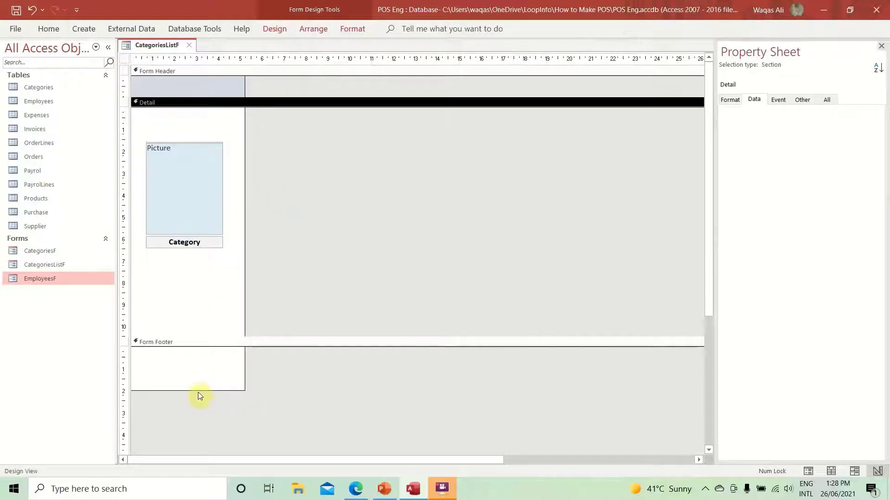
pyautogui.moveTo(198, 391); pyautogui.dragTo(200, 318)
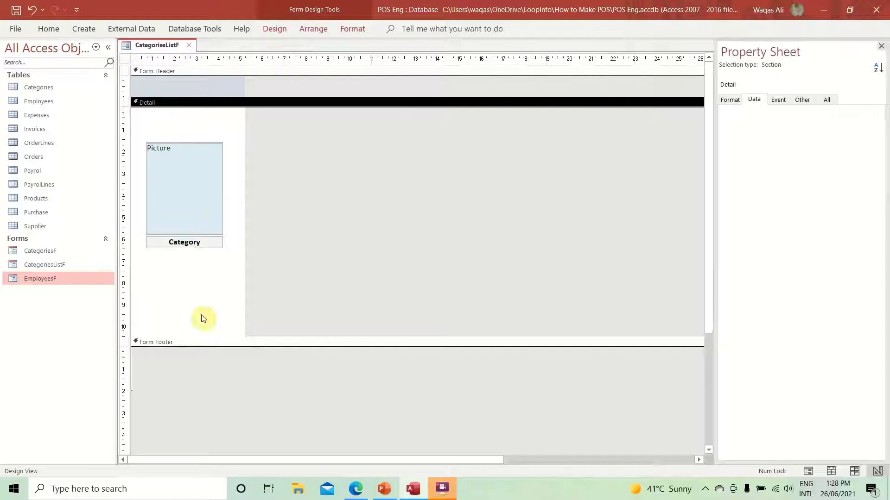
# - Set the form header's back colour to a very light grey
pyautogui.click(214, 87)
pyautogui.rightClick(211, 85)
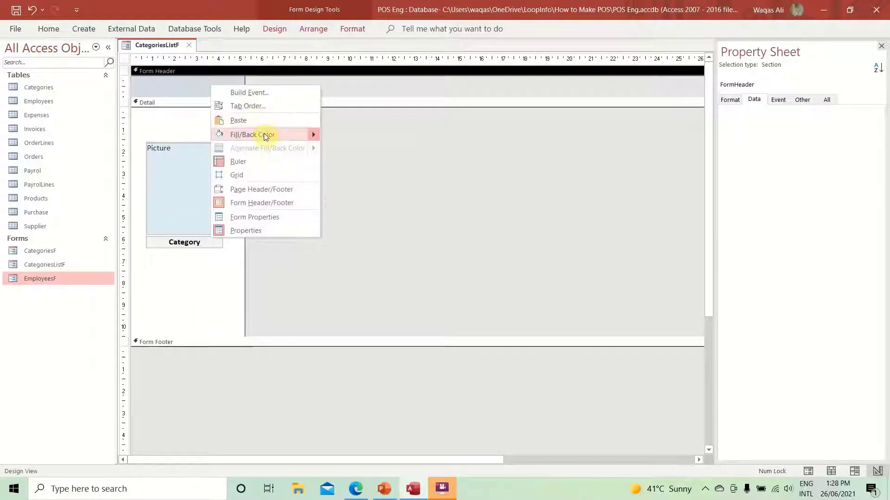
pyautogui.moveTo(263, 132)
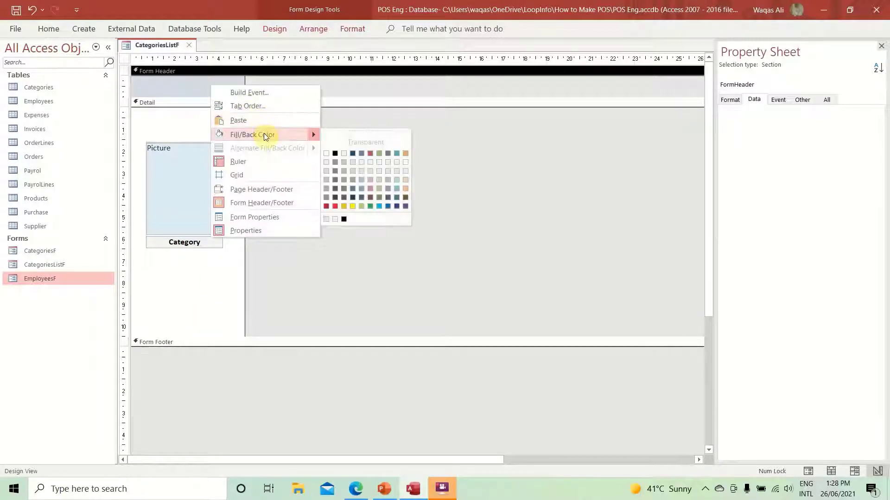
pyautogui.click(326, 163)
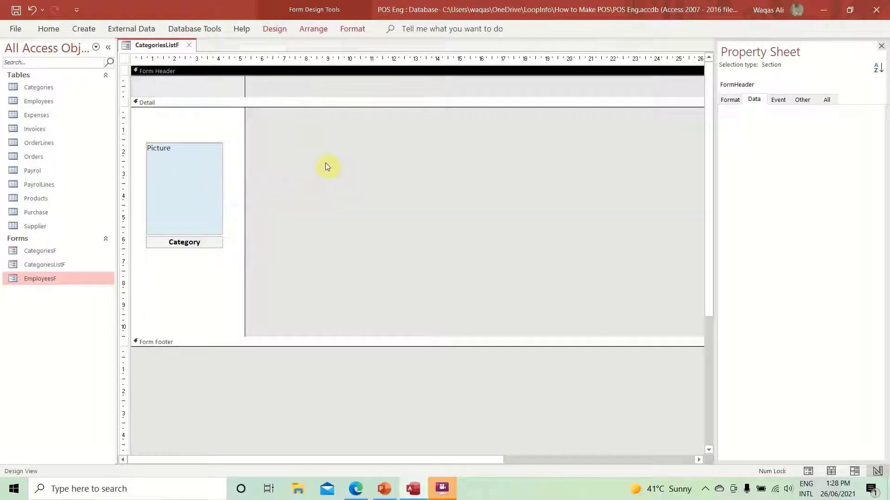
# - Place an unbound text box in the form header above the Picture control and delete its attached label
pyautogui.click(277, 29)
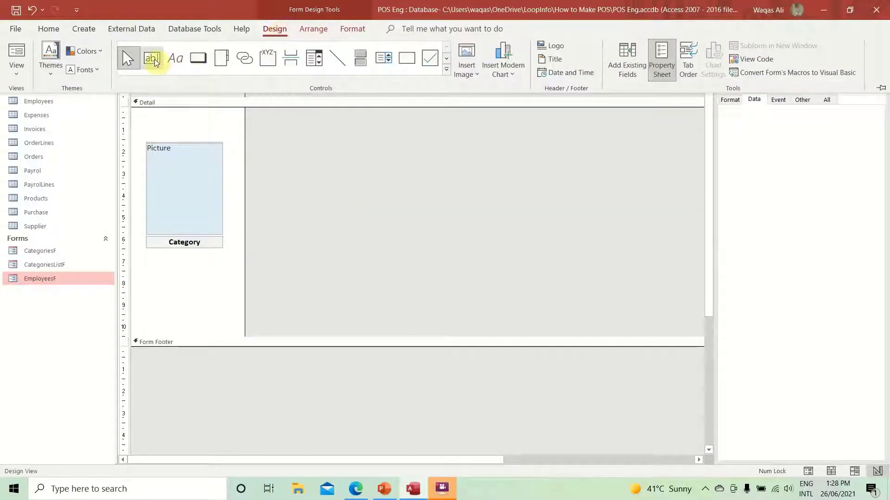
pyautogui.click(154, 59)
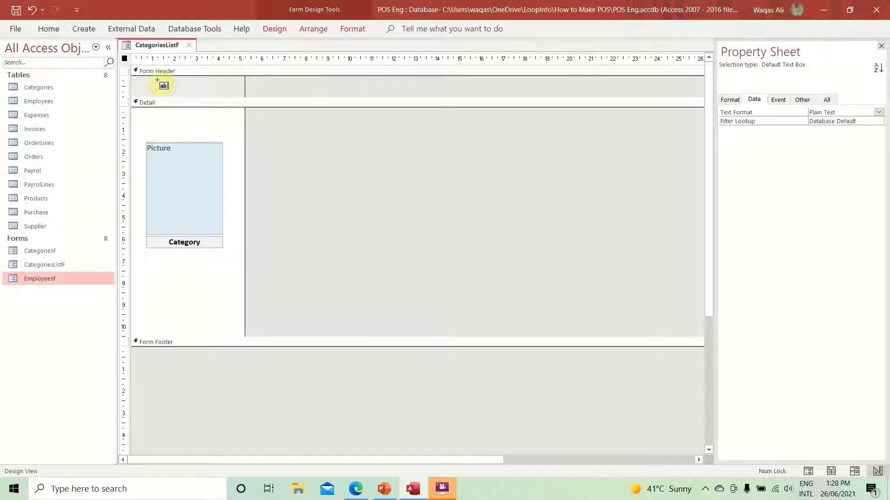
pyautogui.click(144, 81)
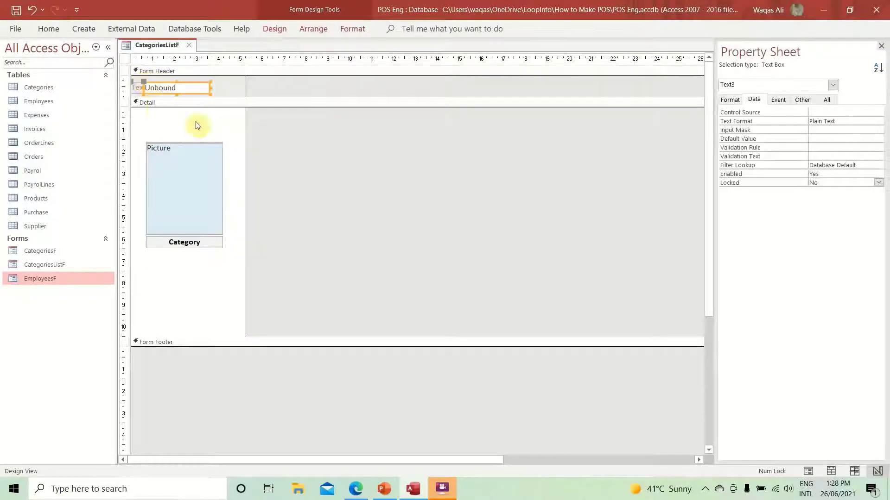
pyautogui.click(135, 87)
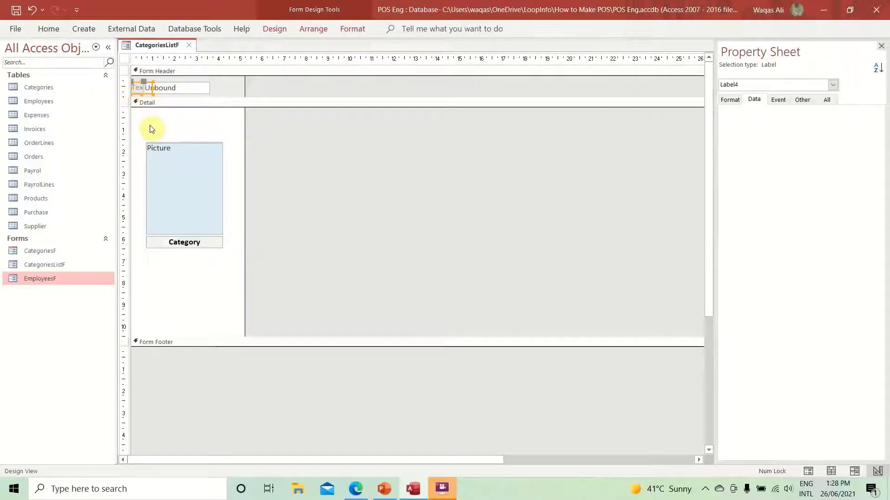
pyautogui.press('Delete')
# - Name the header text box txtSearch and widen it to roughly the Picture control's right edge
pyautogui.click(167, 89)
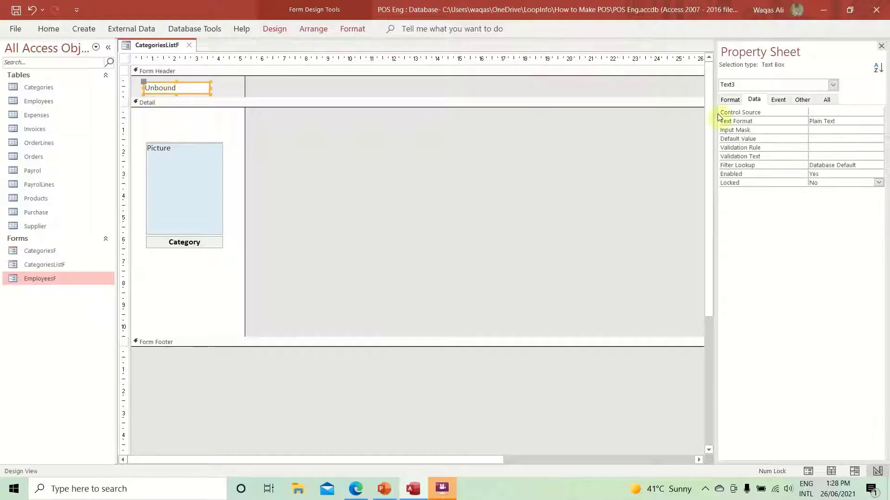
pyautogui.click(802, 100)
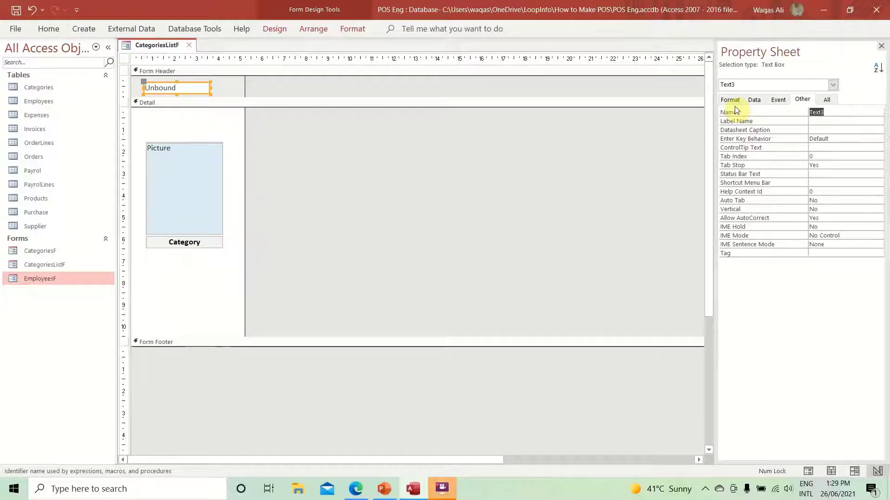
pyautogui.write('txtSearch')
pyautogui.press('Return')
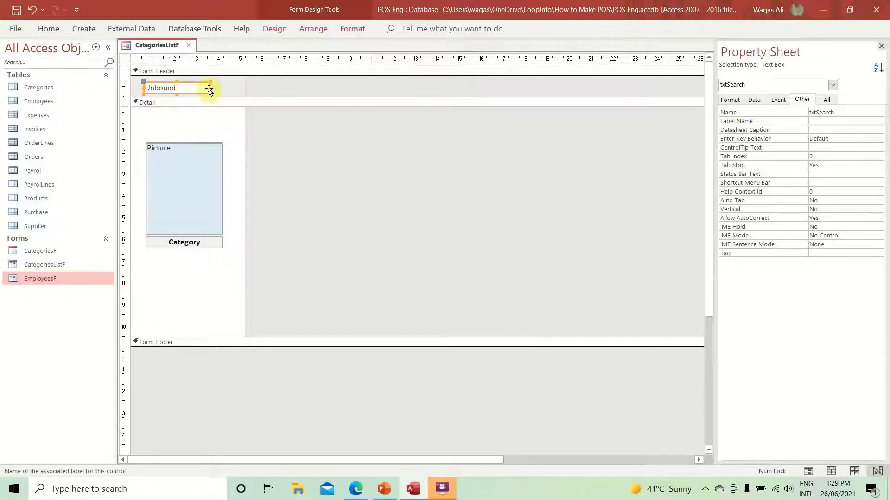
pyautogui.moveTo(210, 86); pyautogui.dragTo(223, 84)
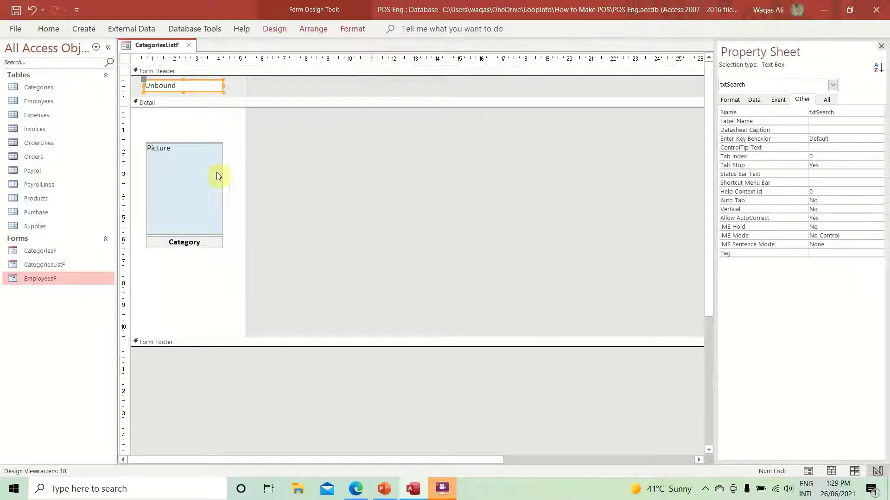
# - Move the Picture and Category controls together to the top of the Detail section and align their left edges with the search box
pyautogui.moveTo(231, 122); pyautogui.dragTo(190, 209)
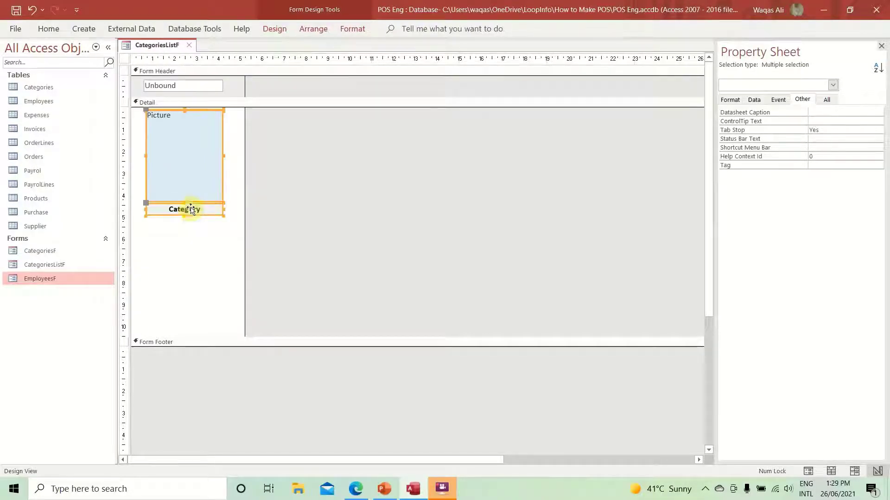
pyautogui.click(215, 332)
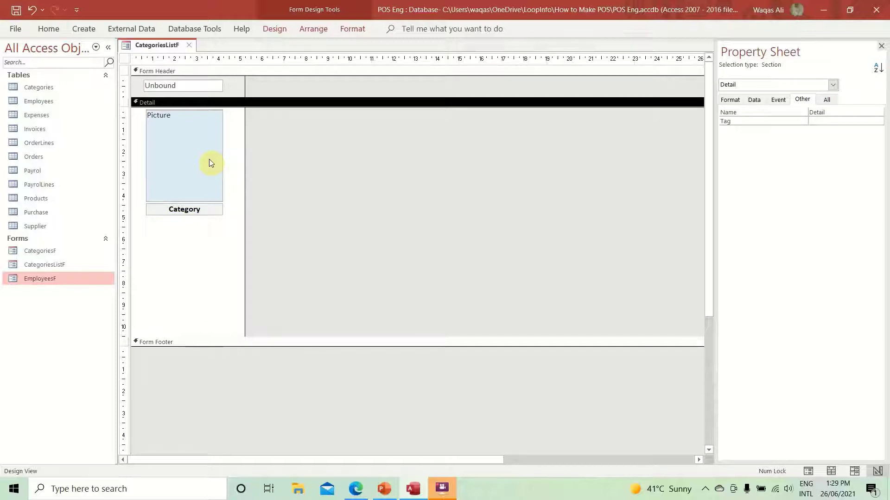
pyautogui.moveTo(236, 141); pyautogui.dragTo(111, 250)
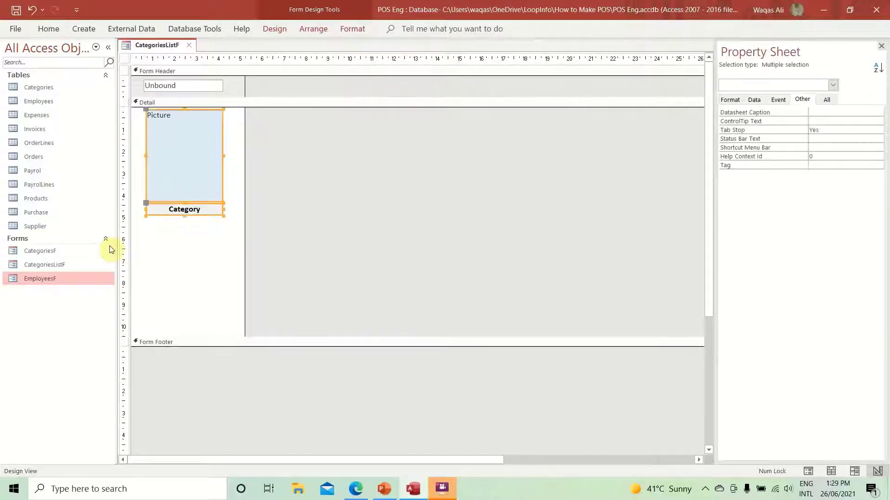
pyautogui.press('Left')
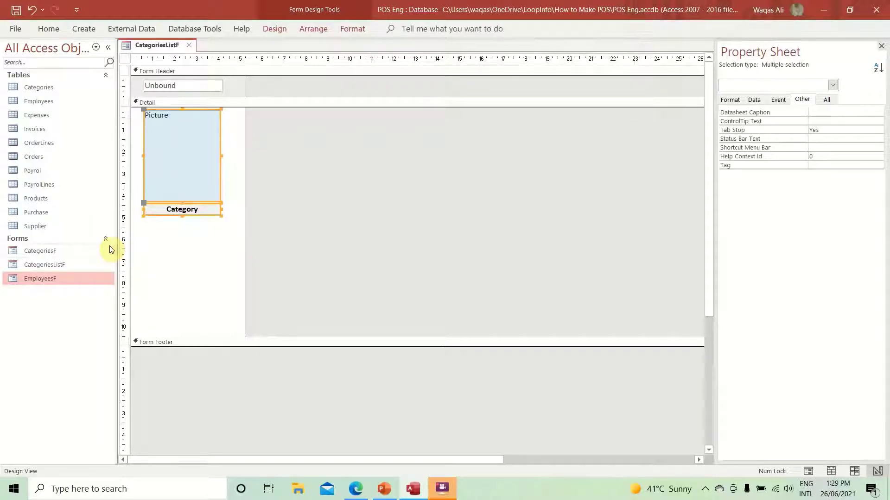
# - Draw a horizontal line directly beneath the Category control, spanning its width, and shorten the Detail section to end just below the line
pyautogui.click(190, 266)
pyautogui.click(275, 29)
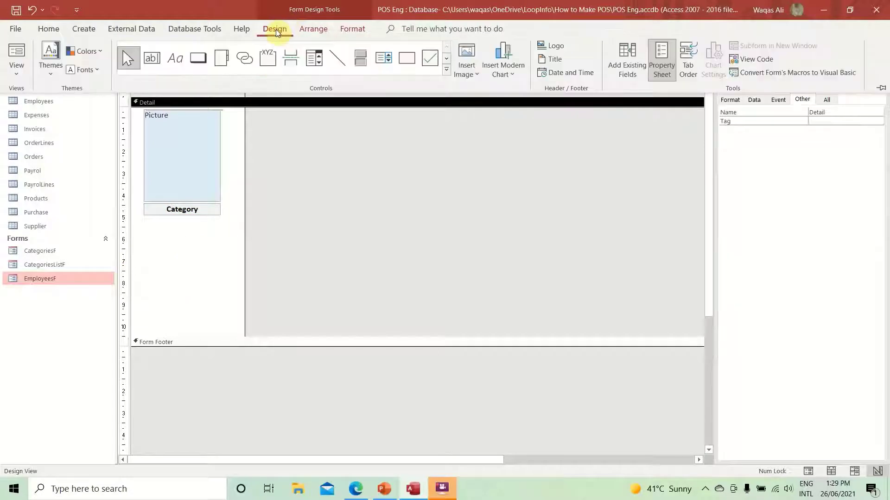
pyautogui.click(338, 59)
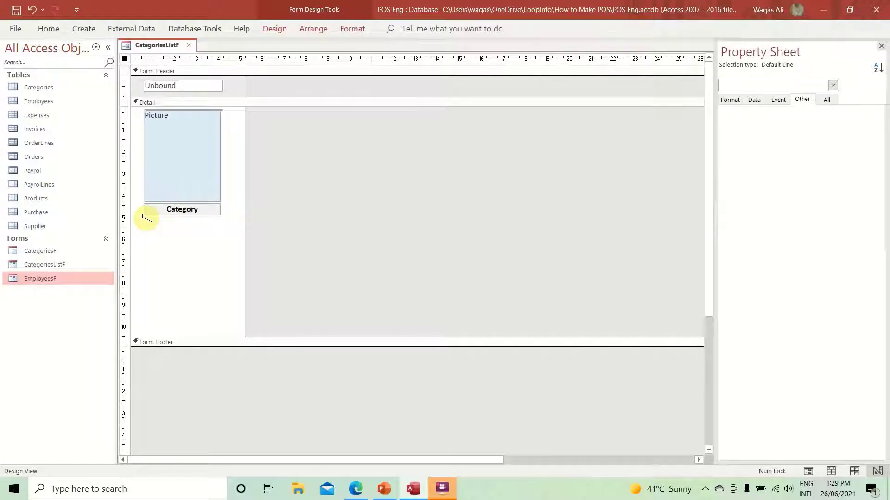
pyautogui.moveTo(143, 217); pyautogui.dragTo(221, 218)
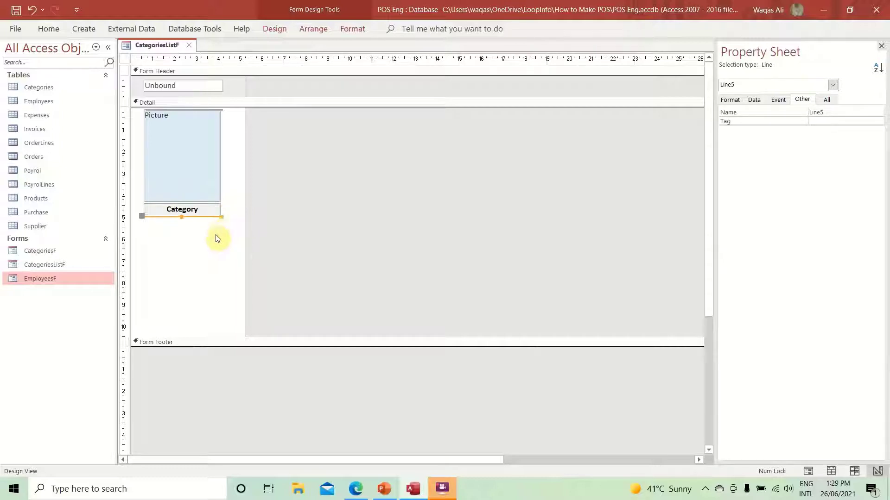
pyautogui.click(215, 238)
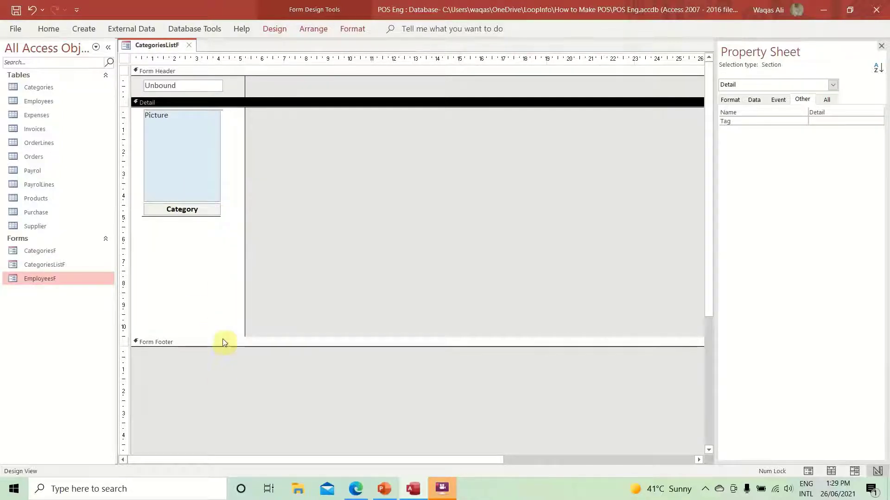
pyautogui.moveTo(222, 332); pyautogui.dragTo(210, 219)
# - Preview the form in Form View with "personal" in the search box, compare it with the PowerPoint mock-up, and return to Design View
pyautogui.rightClick(160, 46)
pyautogui.click(196, 109)
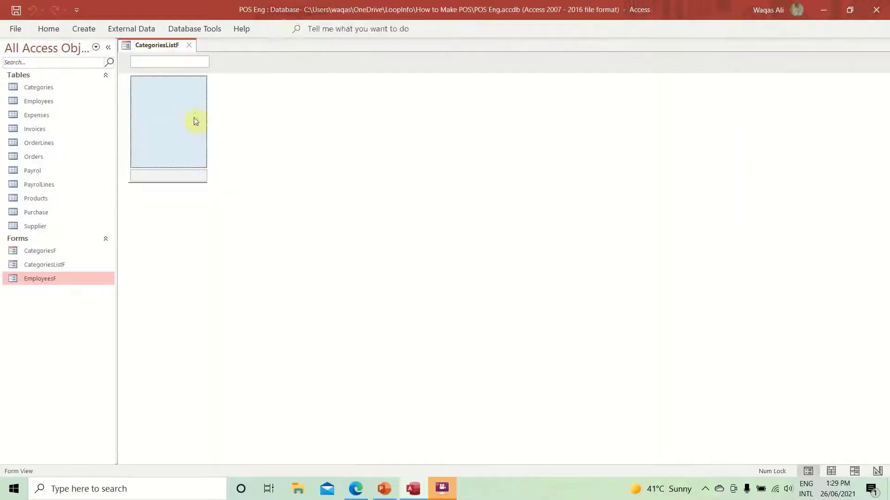
pyautogui.click(195, 58)
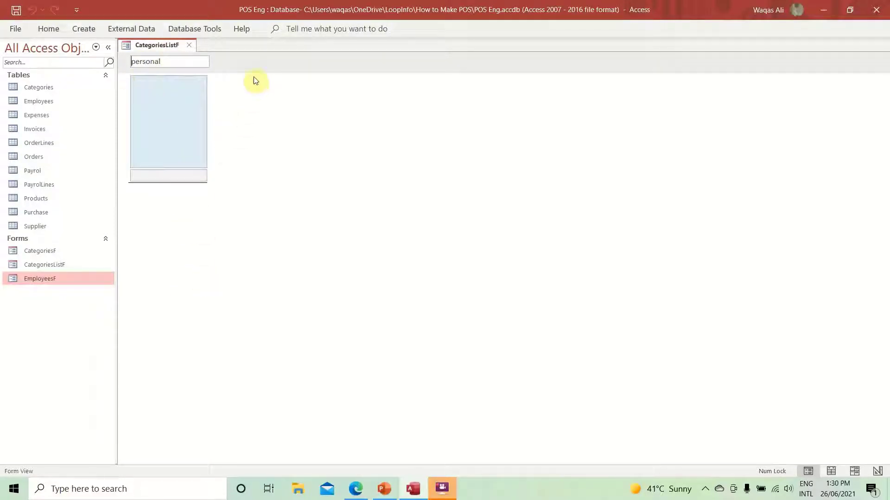
pyautogui.click(181, 180)
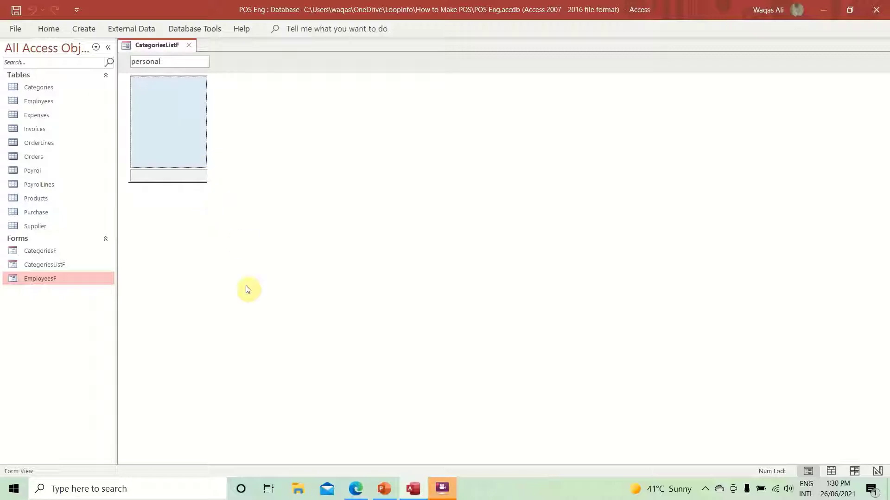
pyautogui.click(382, 490)
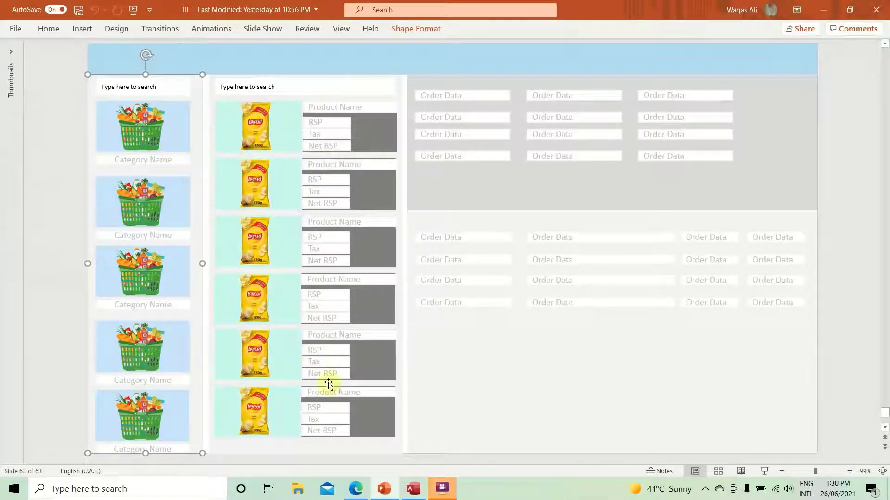
pyautogui.click(412, 489)
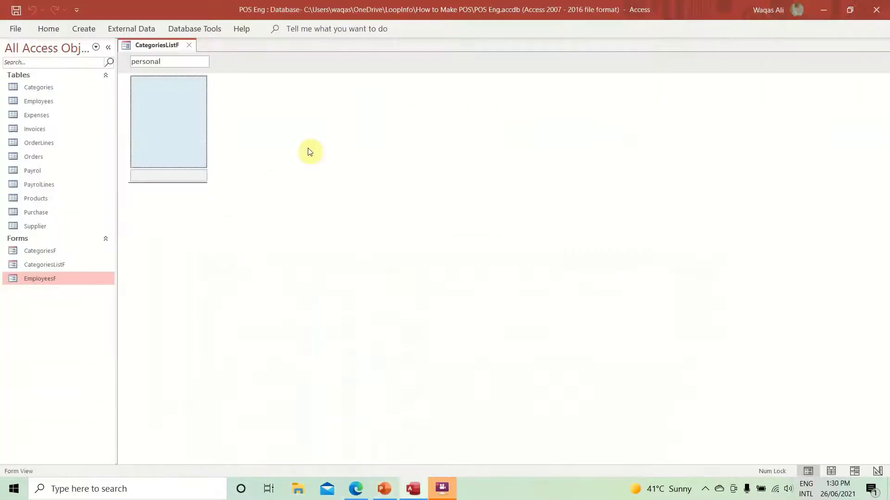
pyautogui.rightClick(308, 149)
pyautogui.click(324, 190)
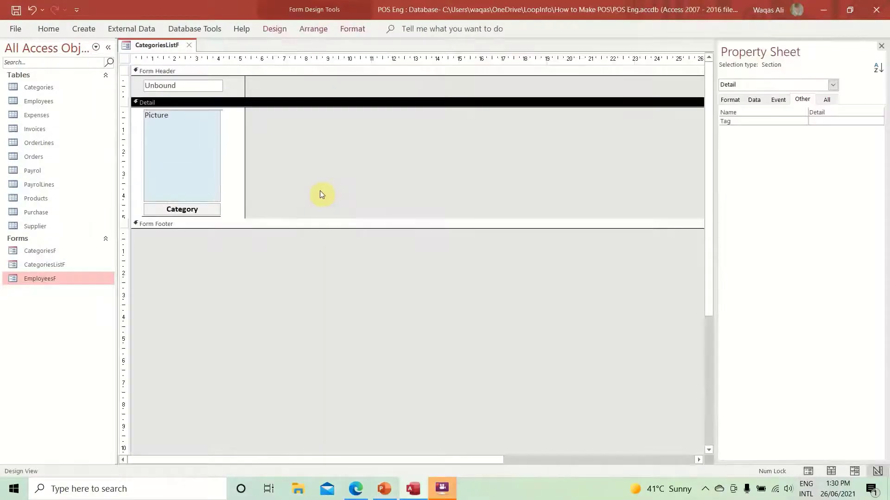
# - Make the outline of the Category text box transparent
pyautogui.click(232, 230)
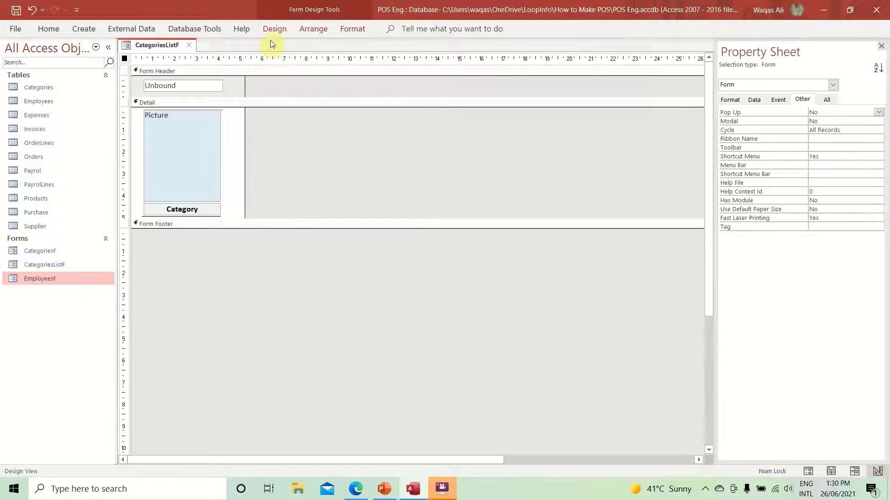
pyautogui.click(199, 209)
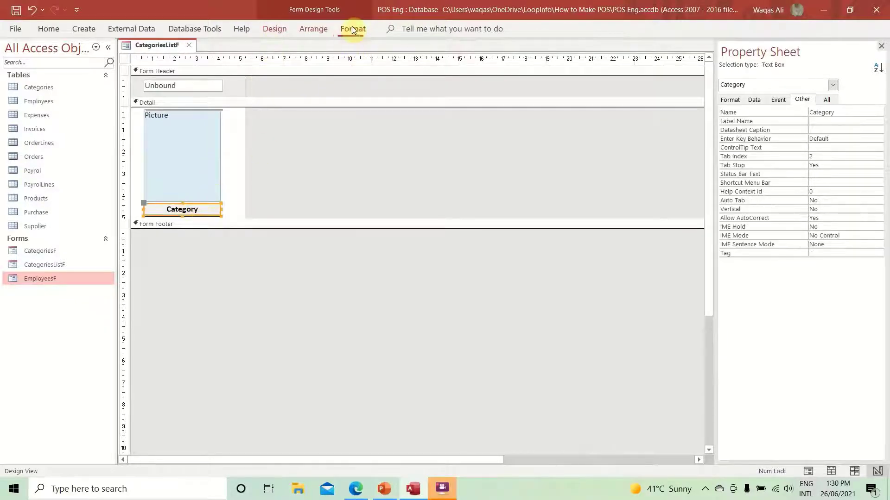
pyautogui.click(353, 29)
pyautogui.click(553, 62)
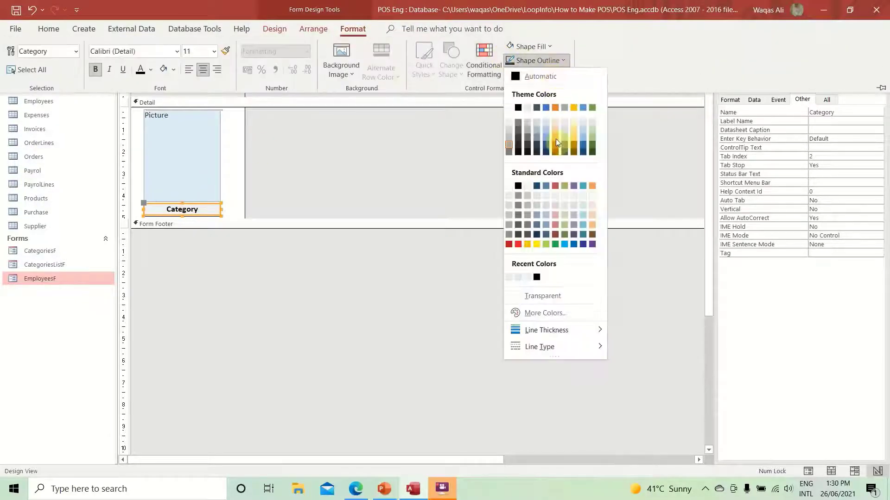
pyautogui.click(561, 299)
pyautogui.hotkey('ctrl', 'F1')
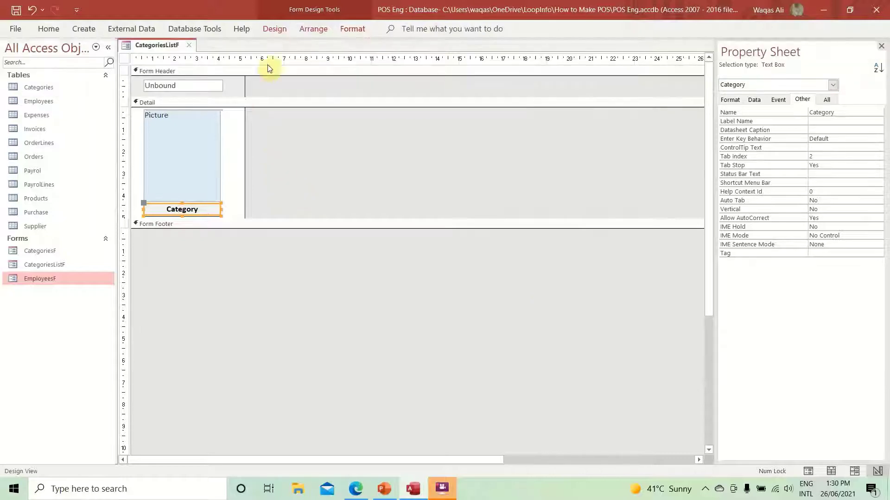
# - Add a command button to the Detail section beside the Picture control, without assigning an action through the wizard
pyautogui.click(281, 29)
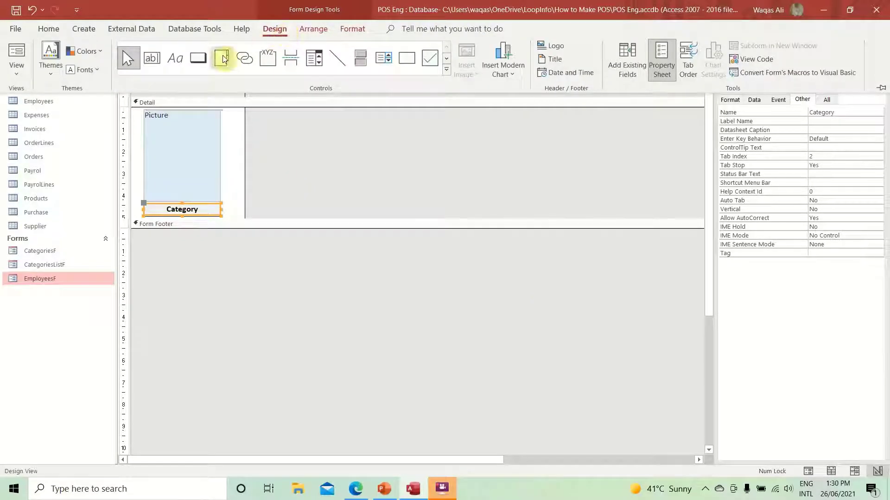
pyautogui.click(198, 58)
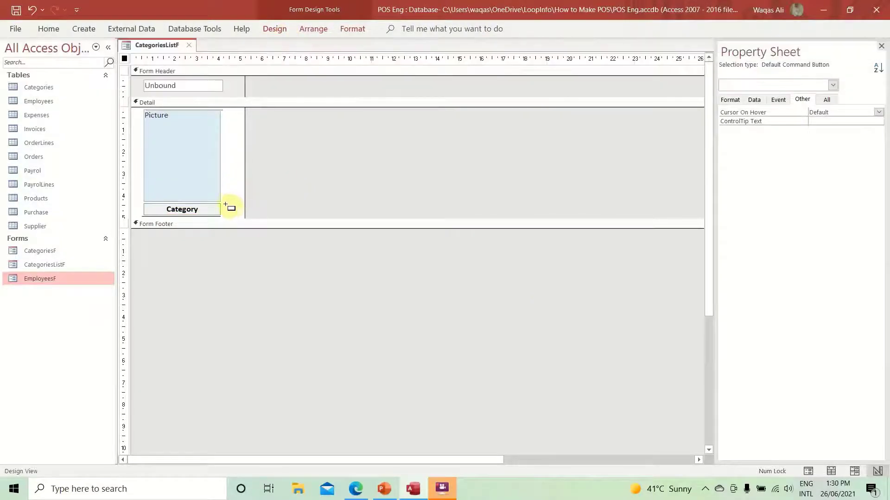
pyautogui.click(223, 185)
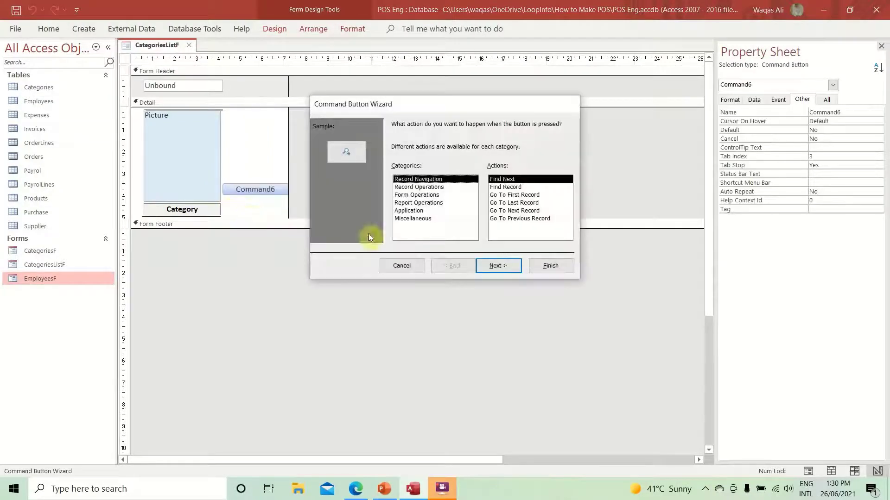
pyautogui.click(406, 265)
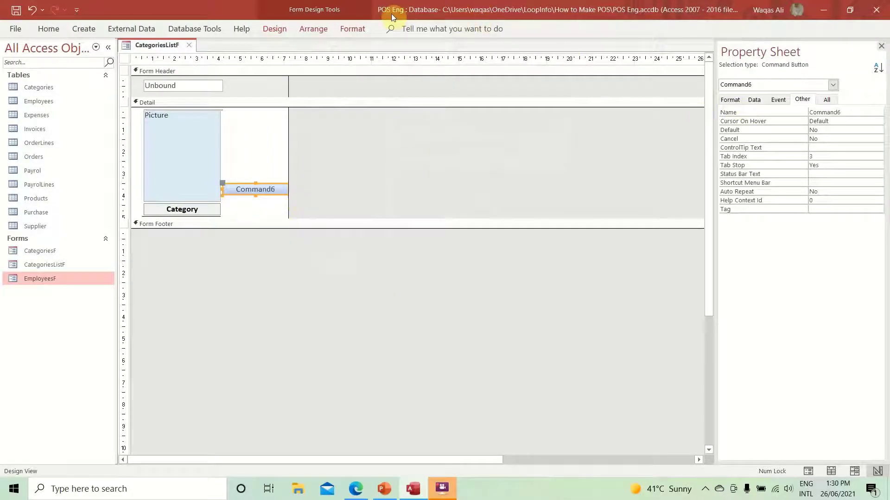
# - Format the new command button with a rectangle shape, the white black-outlined quick style and a transparent outline
pyautogui.click(353, 29)
pyautogui.click(449, 69)
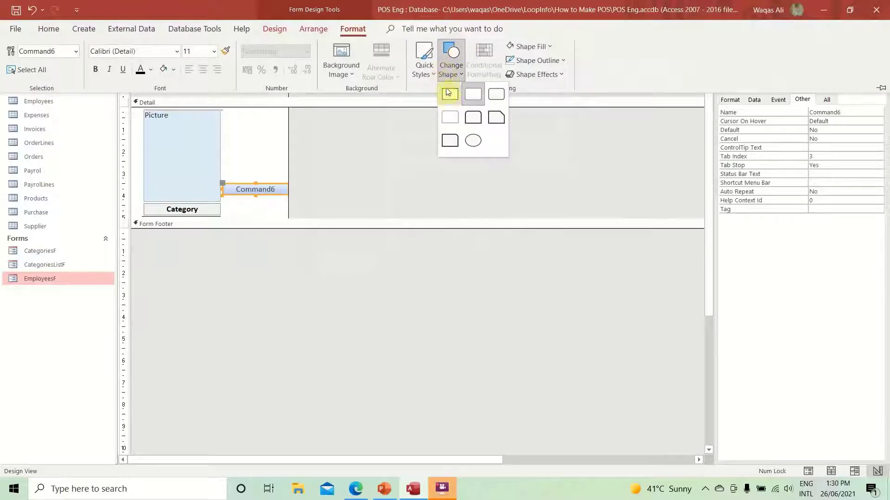
pyautogui.click(446, 93)
pyautogui.click(430, 69)
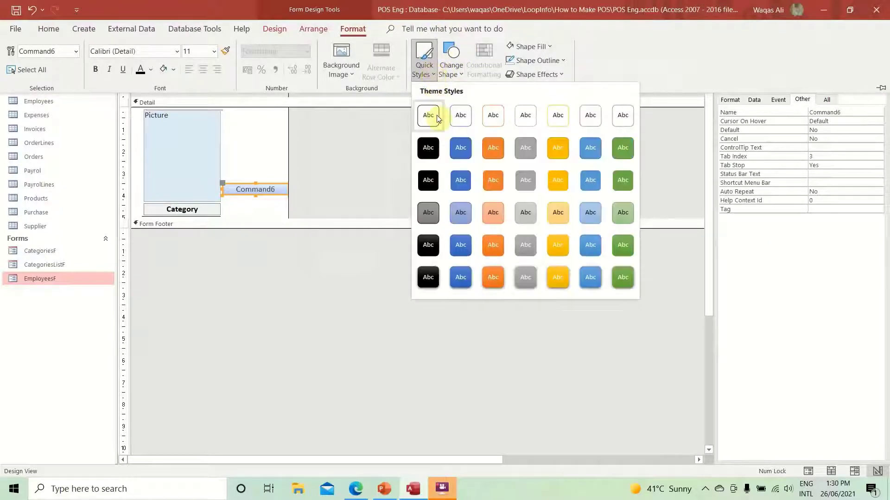
pyautogui.click(436, 115)
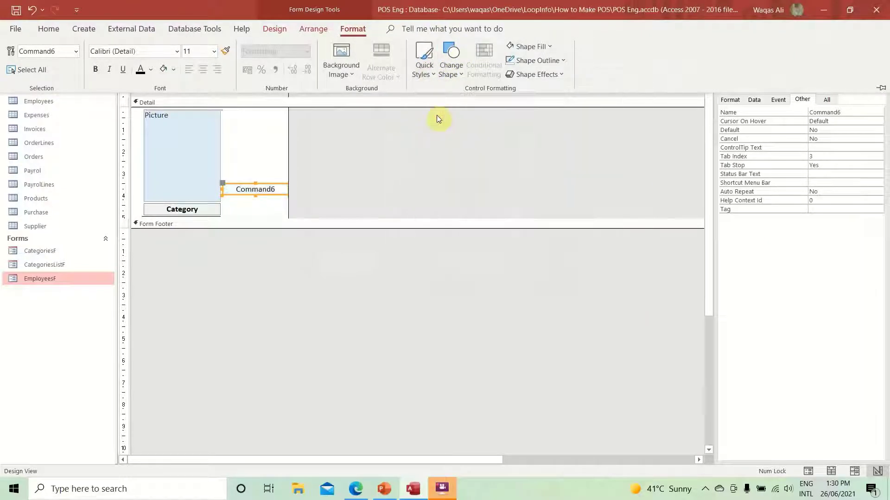
pyautogui.click(549, 61)
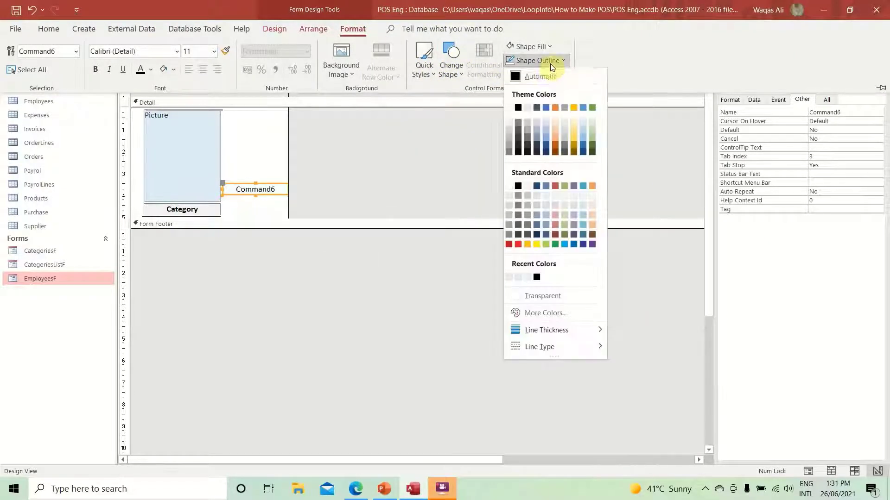
pyautogui.click(546, 296)
# - Set the command button's picture to the built-in Check Mark image
pyautogui.click(729, 100)
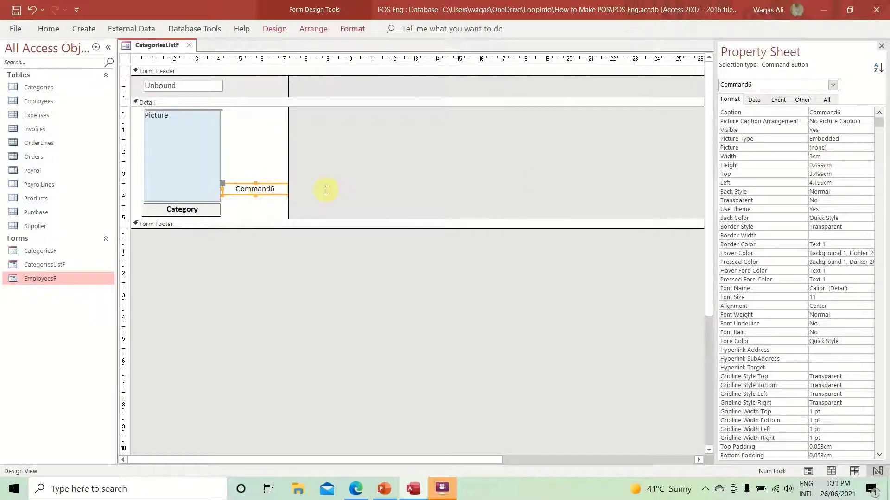
pyautogui.click(830, 147)
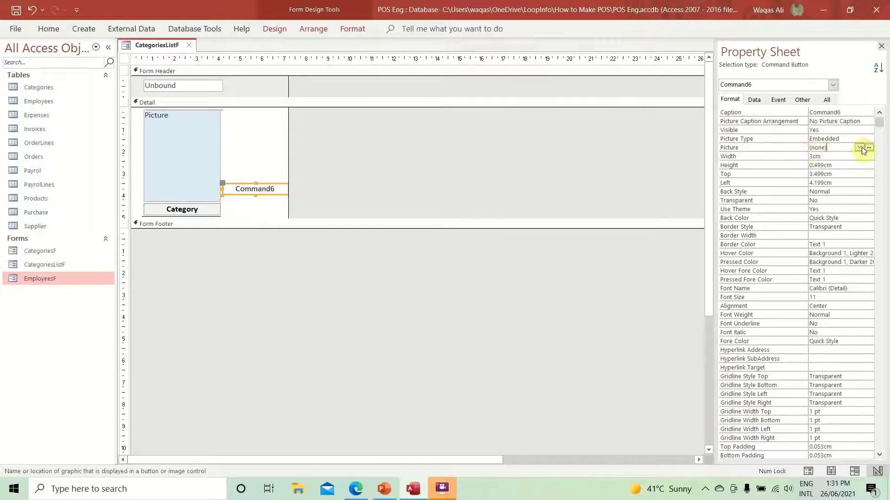
pyautogui.click(870, 148)
pyautogui.click(427, 197)
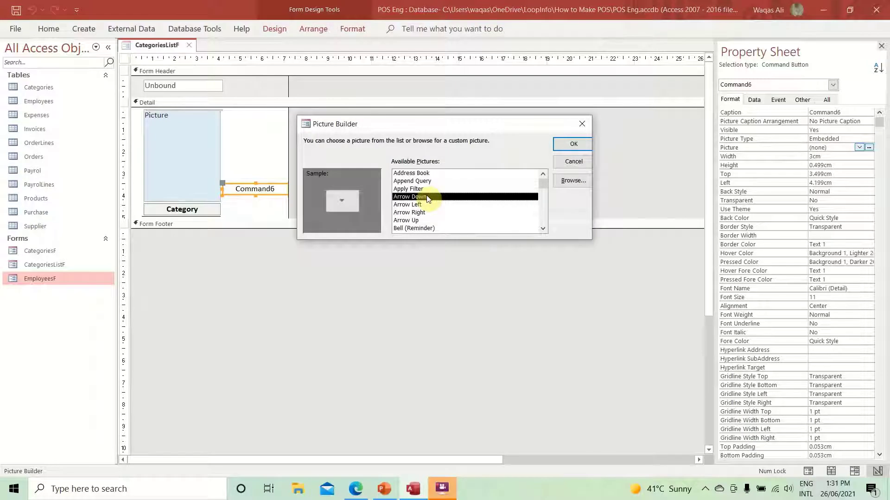
pyautogui.press('c')
pyautogui.press('Down')
pyautogui.press('Down')
pyautogui.press('Down')
pyautogui.press('Down')
pyautogui.press('Down')
pyautogui.press('Down')
pyautogui.press('Down')
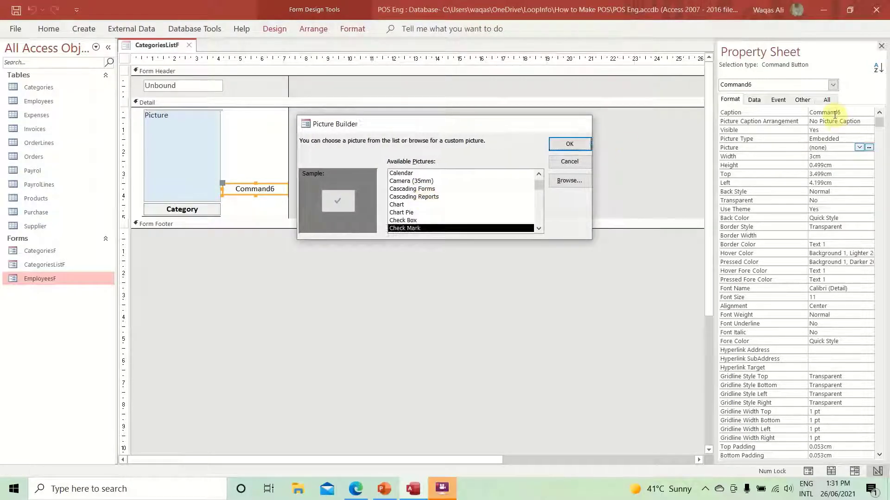
pyautogui.press('Return')
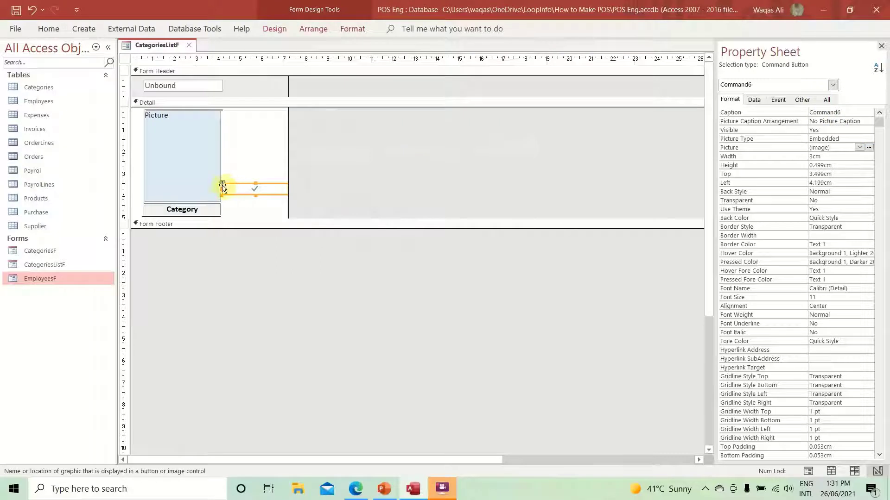
# - Shrink the check mark button to about 0.5 cm wide and place it over the right end of the Category text box
pyautogui.moveTo(223, 188); pyautogui.dragTo(261, 191)
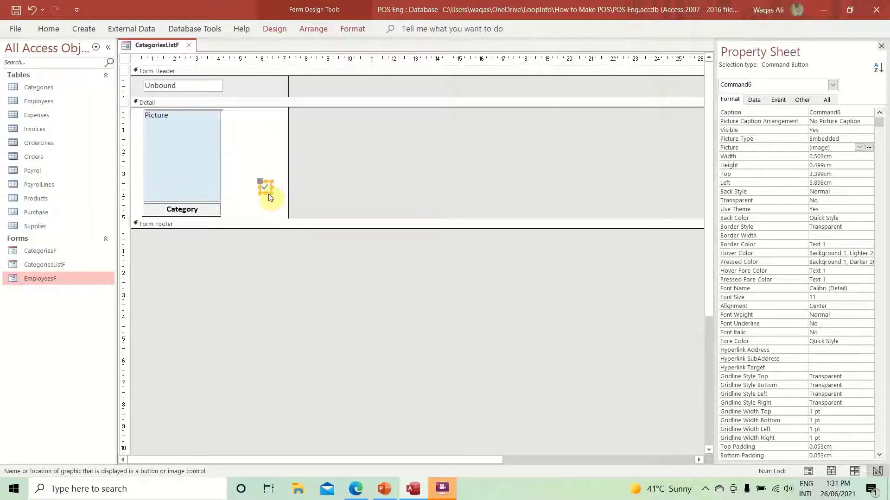
pyautogui.moveTo(270, 197); pyautogui.dragTo(216, 212)
pyautogui.press('Up')
pyautogui.press('Up')
pyautogui.press('Up')
pyautogui.press('Up')
# - Set the check mark button's fill colour to white (Background 1)
pyautogui.click(366, 29)
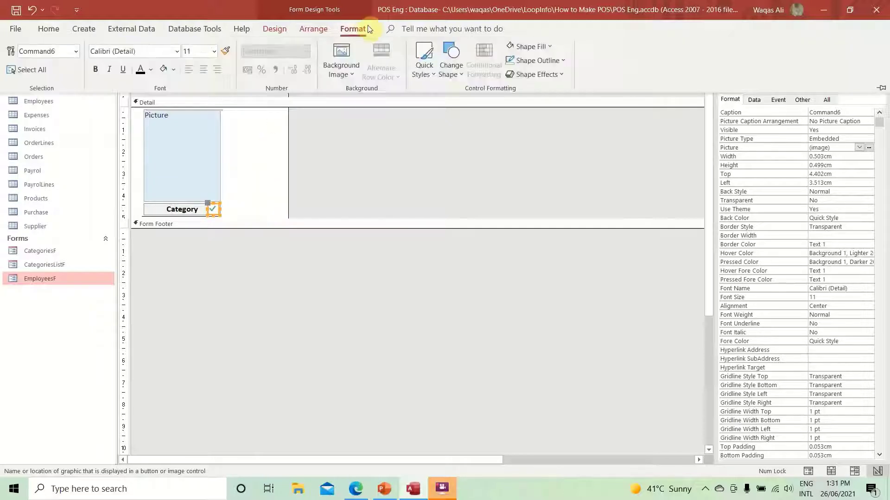
pyautogui.click(550, 48)
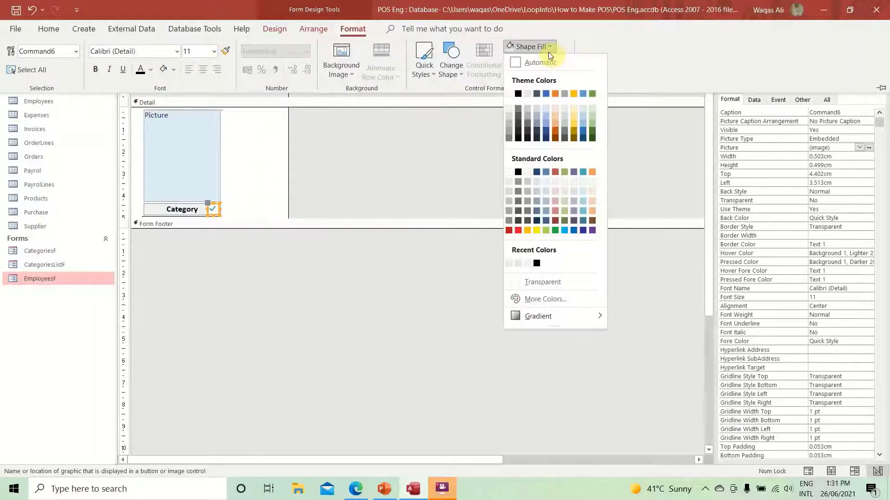
pyautogui.click(511, 101)
pyautogui.click(250, 199)
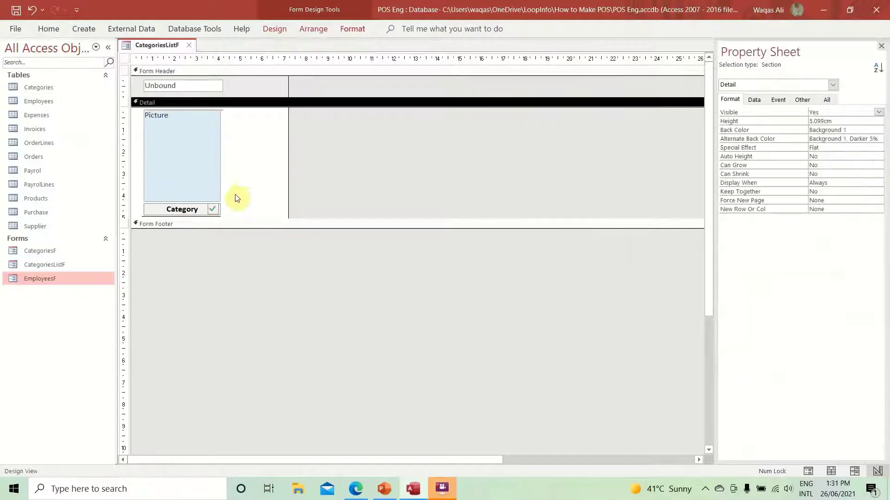
pyautogui.click(213, 211)
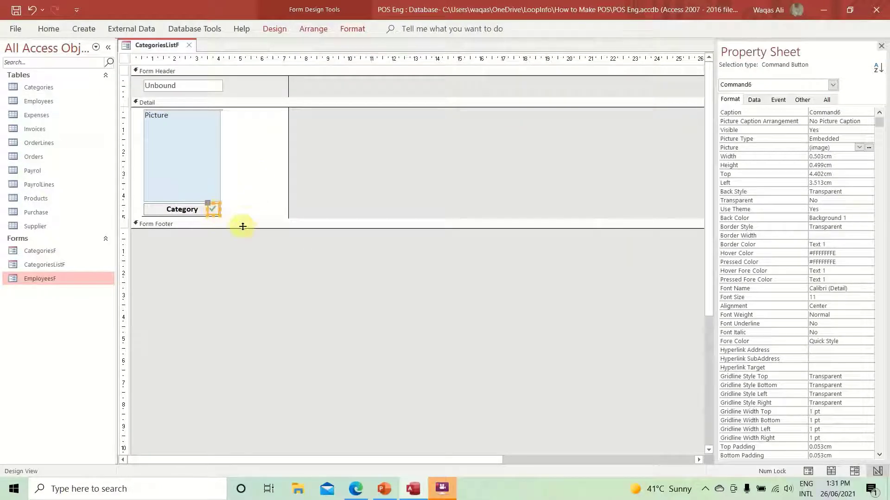
# - Preview the form in Form View, try the check mark button beside the category name, and return to Design View
pyautogui.rightClick(158, 46)
pyautogui.click(180, 107)
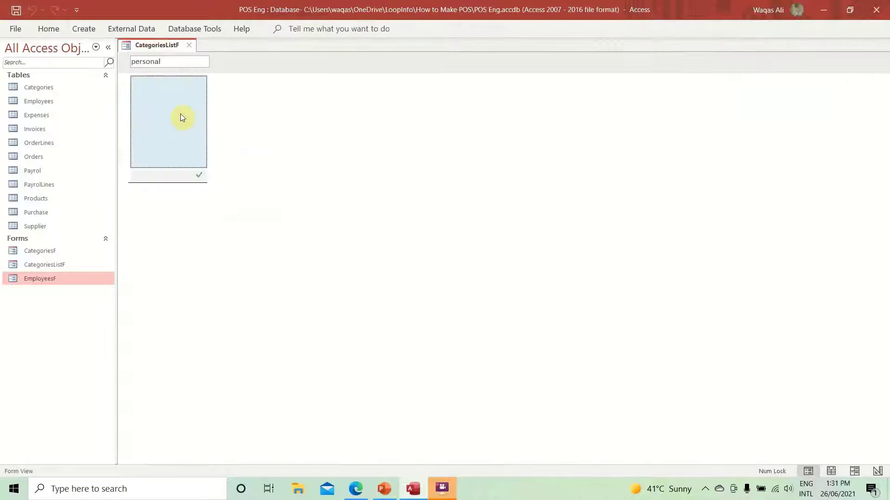
pyautogui.click(198, 177)
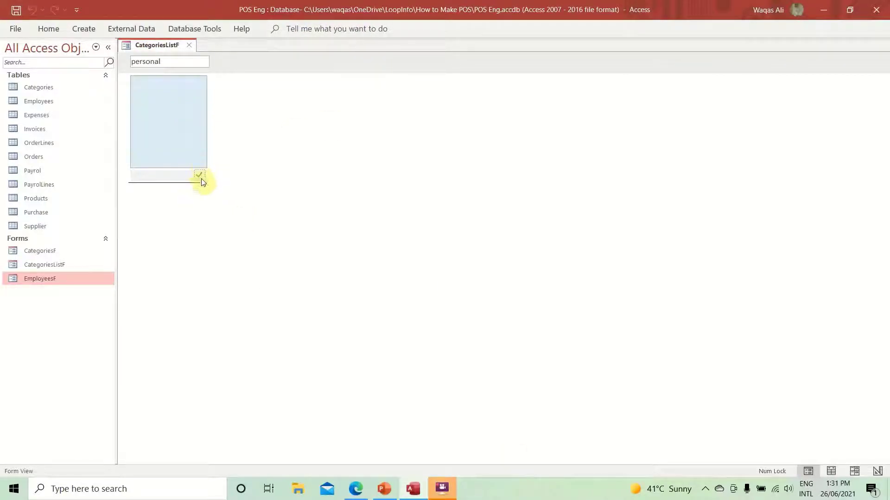
pyautogui.rightClick(319, 151)
pyautogui.click(347, 188)
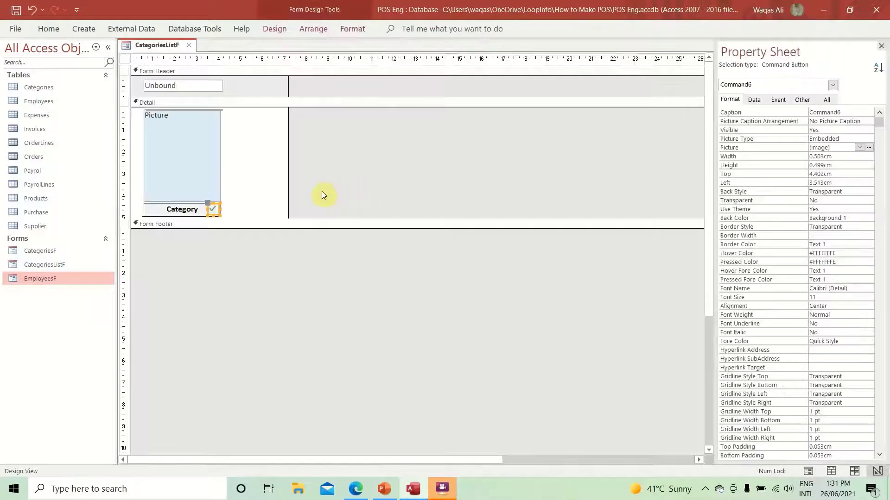
# - Extend the Detail section to about 6.9 cm high and move the line below the category name down to about 6 cm
pyautogui.click(255, 196)
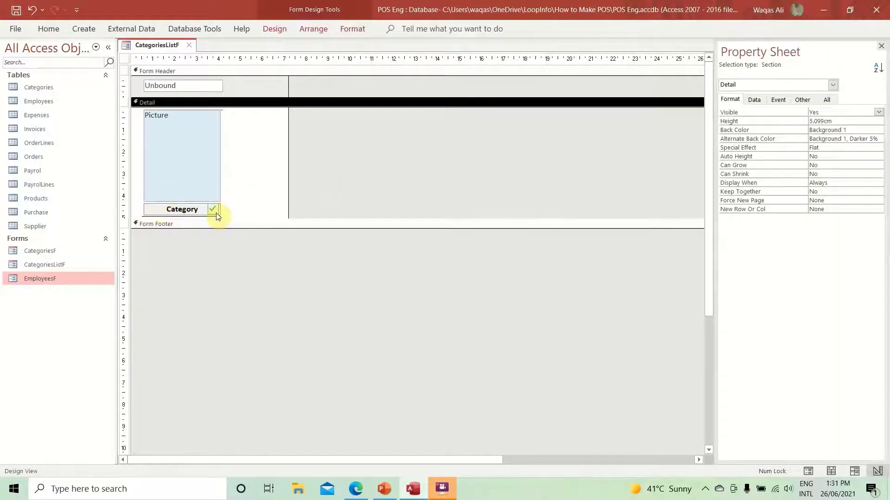
pyautogui.moveTo(232, 219); pyautogui.dragTo(211, 259)
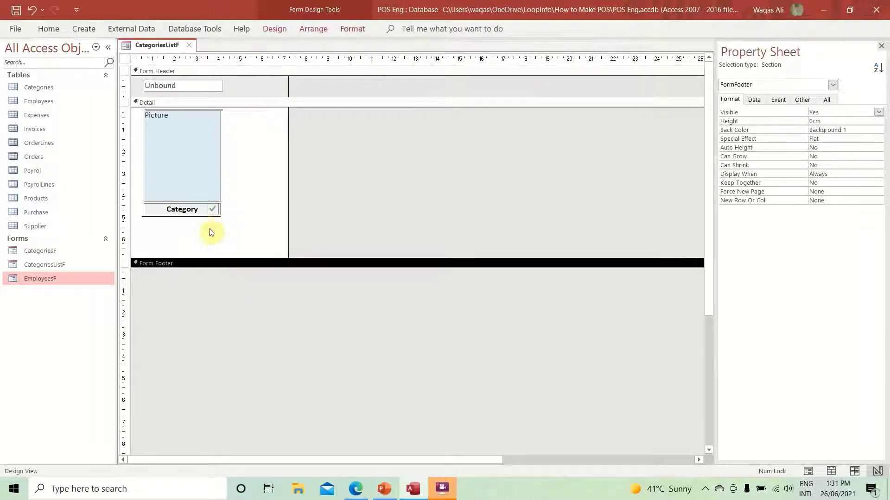
pyautogui.click(200, 223)
pyautogui.moveTo(199, 218); pyautogui.dragTo(198, 220)
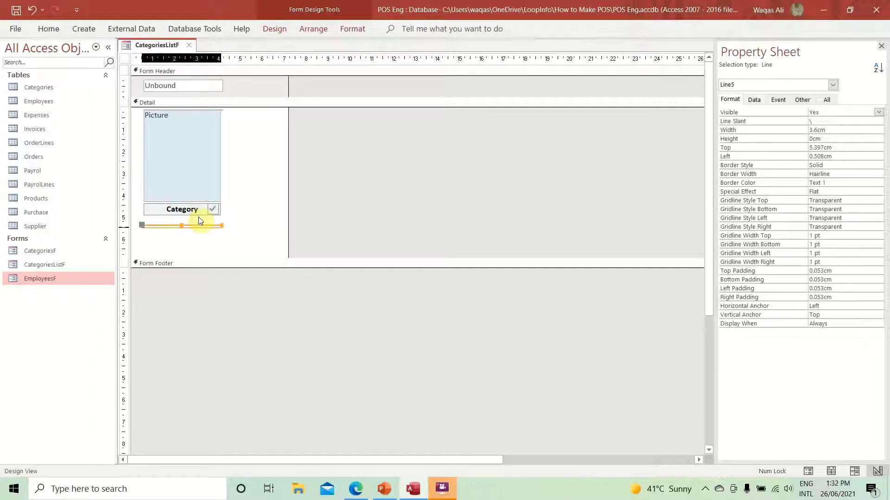
pyautogui.moveTo(198, 217); pyautogui.dragTo(198, 218)
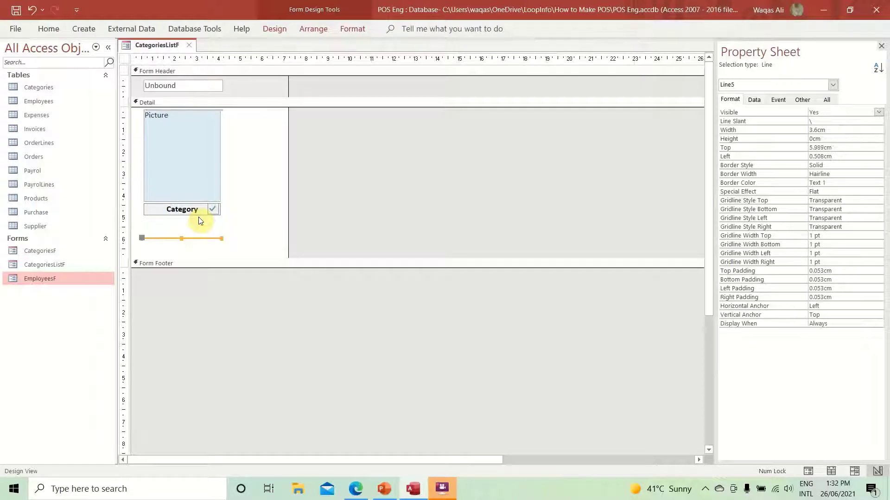
pyautogui.click(284, 183)
# - Draw a command button about 3.5 cm wide and 0.5 cm high directly below the Category text box, without using the wizard
pyautogui.click(272, 28)
pyautogui.click(222, 60)
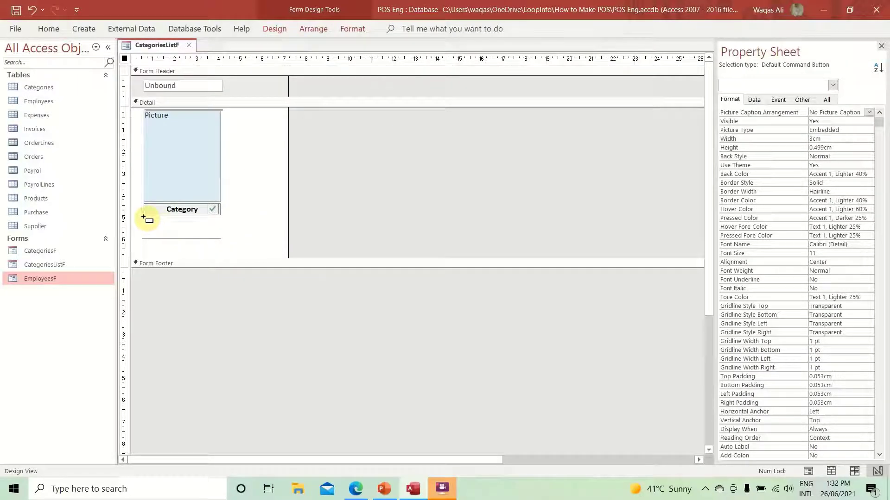
pyautogui.moveTo(143, 216); pyautogui.dragTo(220, 226)
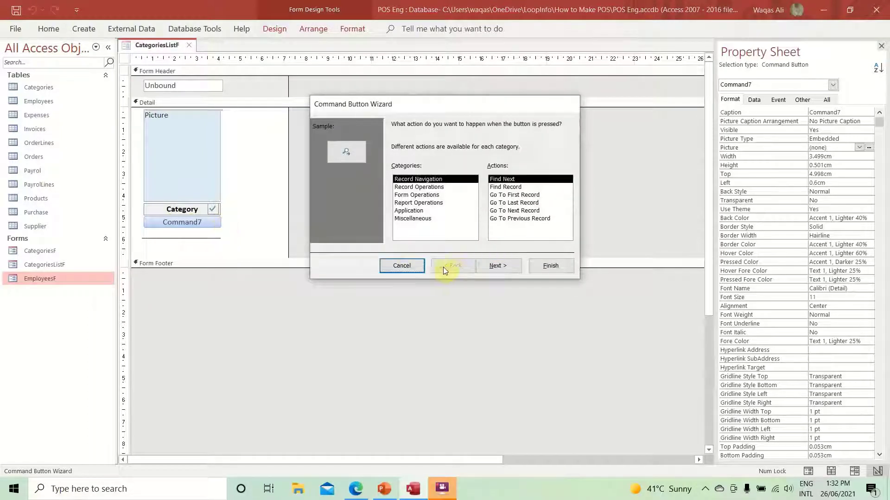
pyautogui.click(417, 267)
# - Caption the new command button "Choose Category"
pyautogui.doubleClick(183, 222)
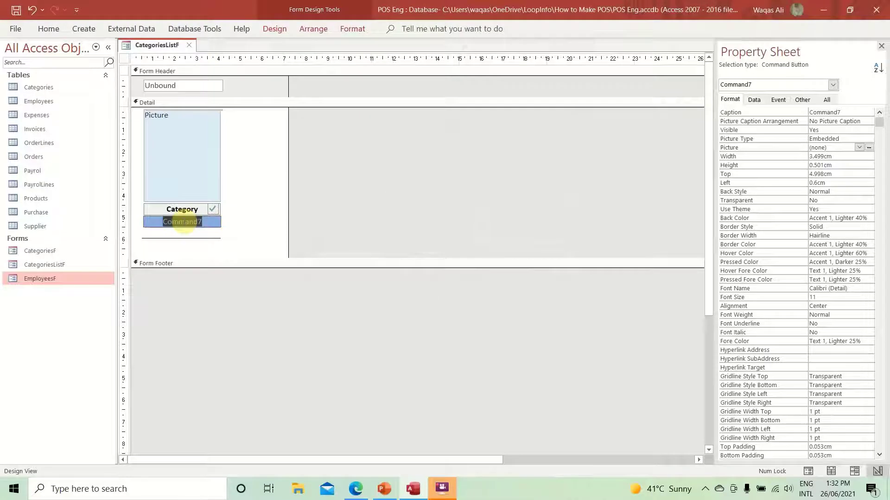
pyautogui.press('BackSpace')
pyautogui.write('Choose')
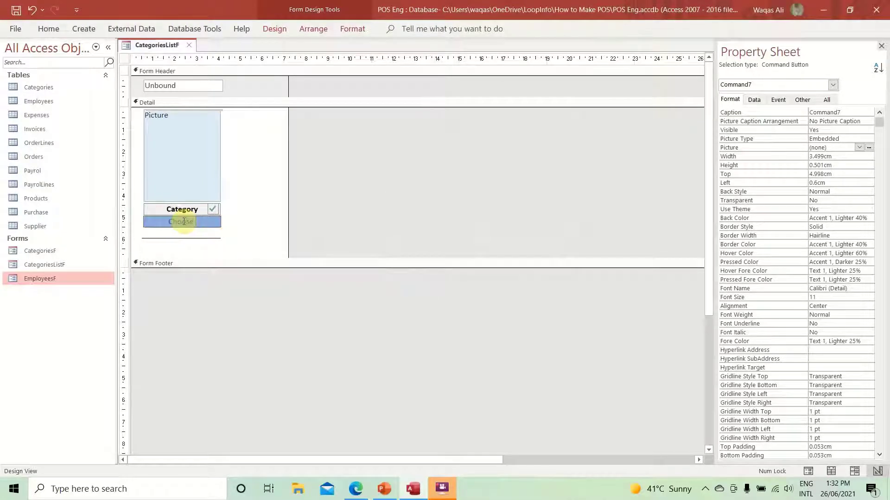
pyautogui.write(' Category')
pyautogui.press('Return')
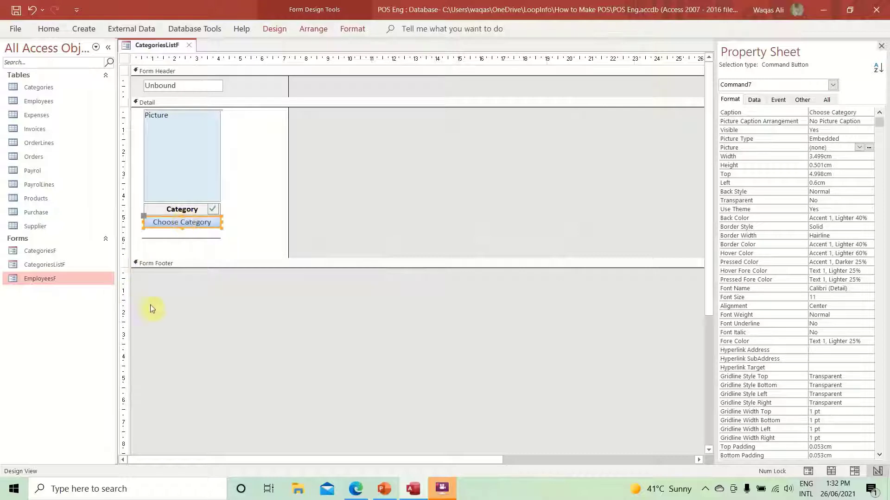
# - Apply a quick style with white fill and black outline to the Choose Category button
pyautogui.click(359, 32)
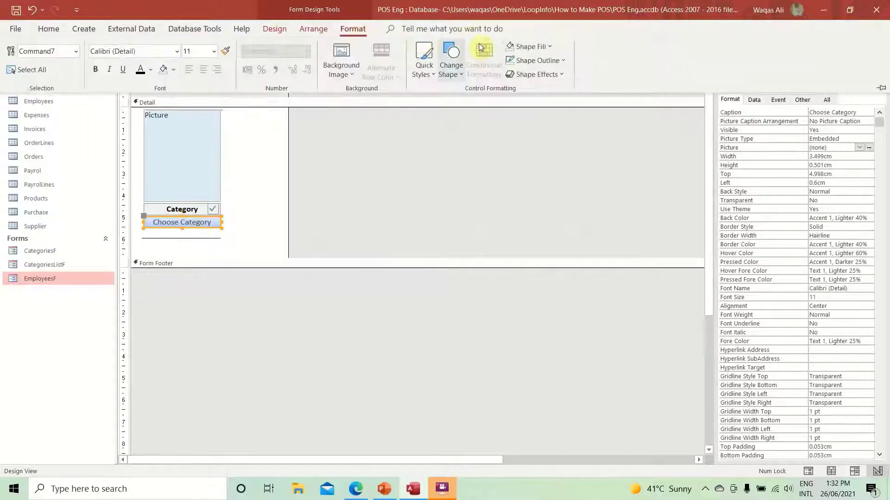
pyautogui.click(542, 48)
pyautogui.click(453, 71)
pyautogui.click(423, 70)
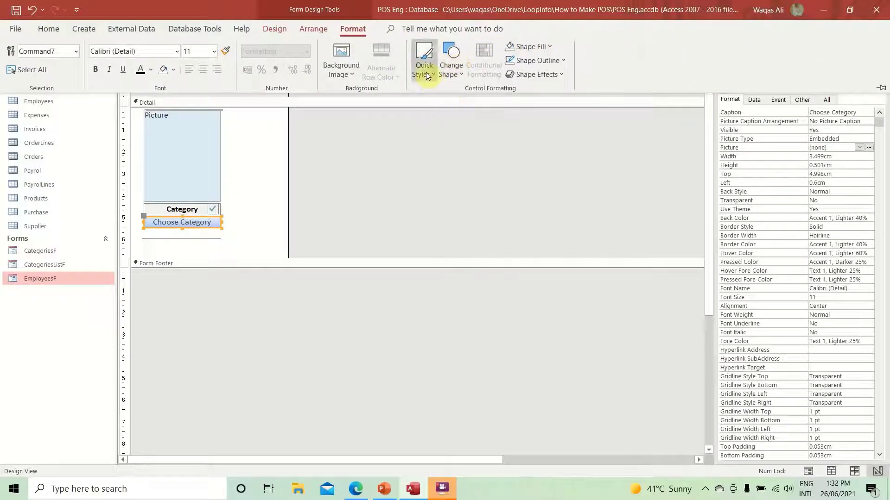
pyautogui.click(426, 119)
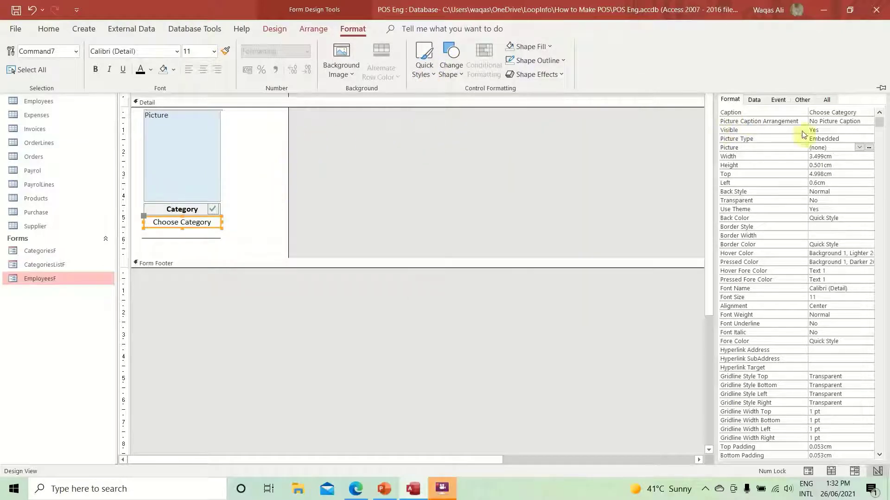
# - Give the Choose Category button the built-in Check Mark picture and set its Picture Caption Arrangement to General
pyautogui.click(869, 147)
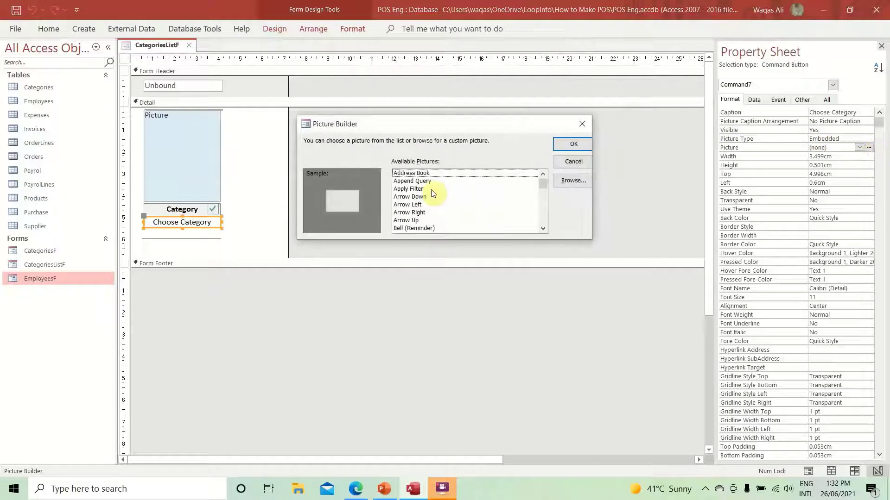
pyautogui.click(430, 190)
pyautogui.press('b')
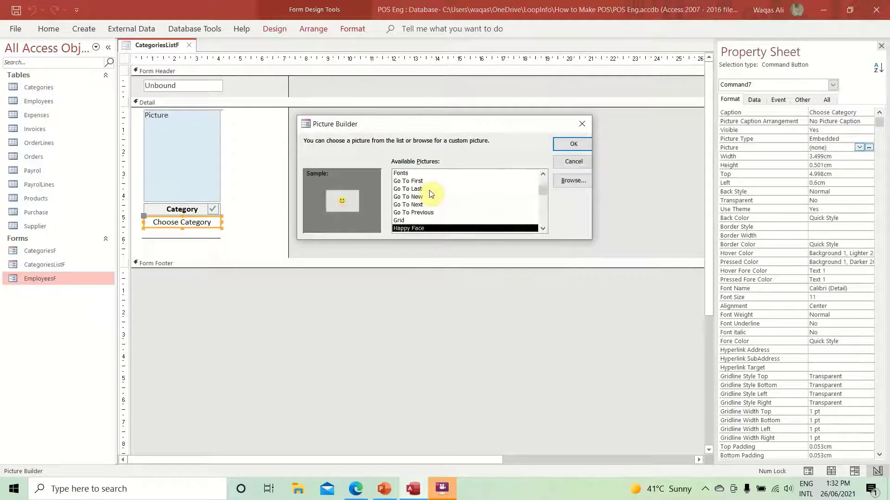
pyautogui.press('c')
pyautogui.press('Down')
pyautogui.press('Down')
pyautogui.press('Down')
pyautogui.press('Down')
pyautogui.press('Down')
pyautogui.press('Down')
pyautogui.press('Down')
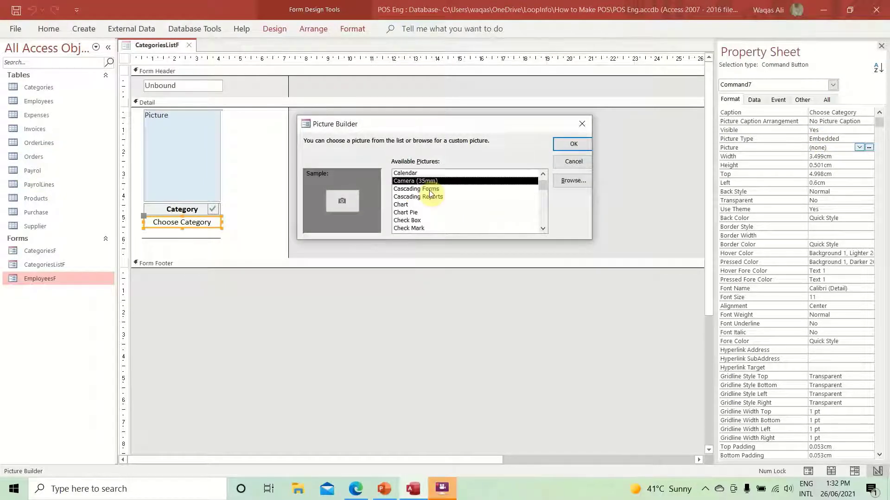
pyautogui.press('Return')
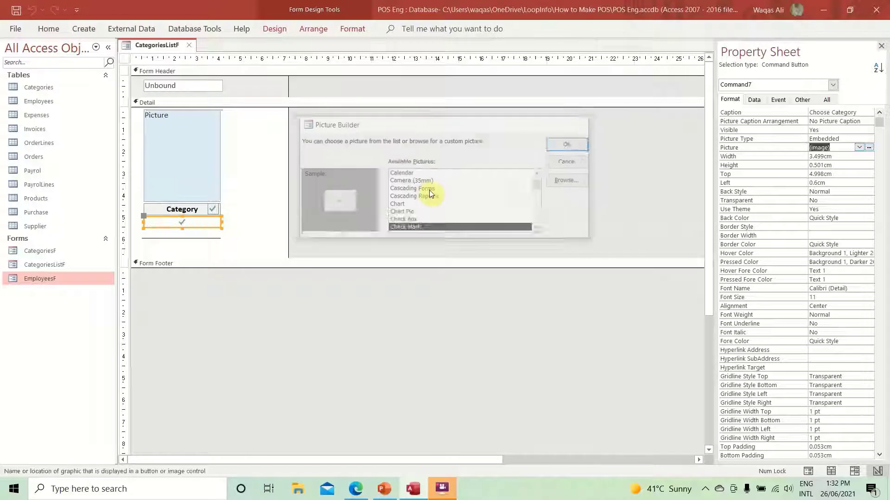
pyautogui.click(869, 122)
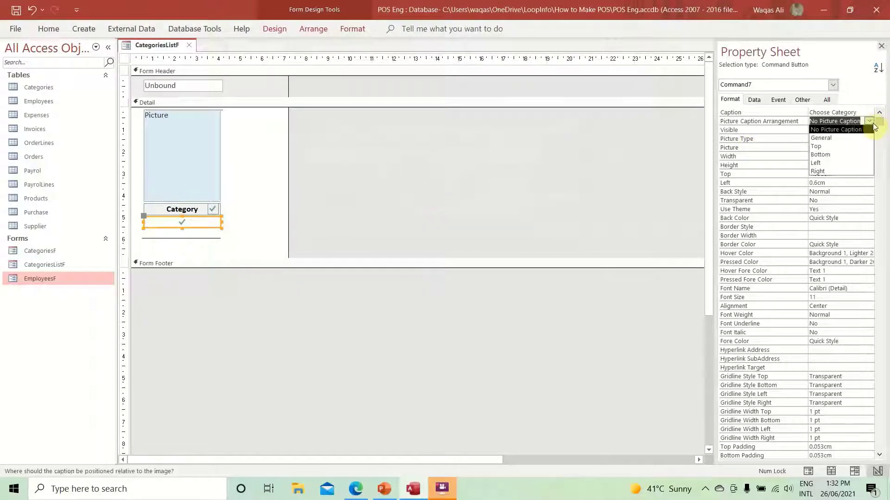
pyautogui.click(859, 137)
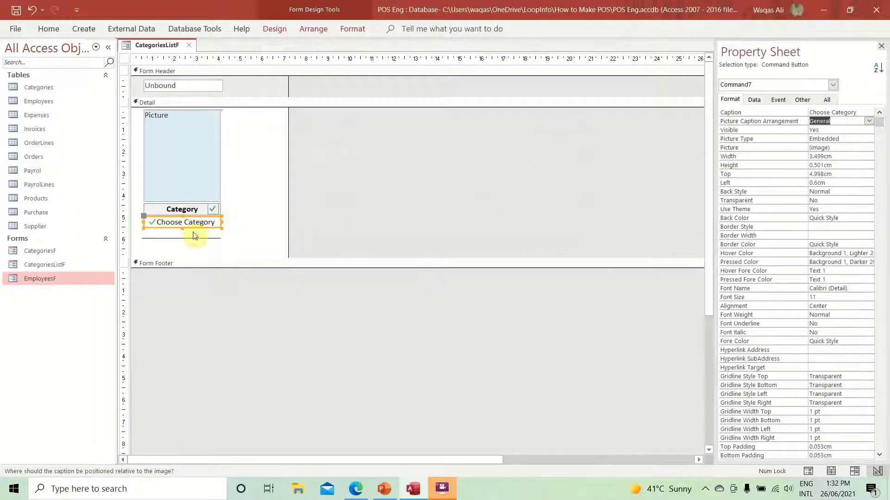
# - Set the Choose Category button's outline colour to the theme blue (Accent 1)
pyautogui.click(208, 221)
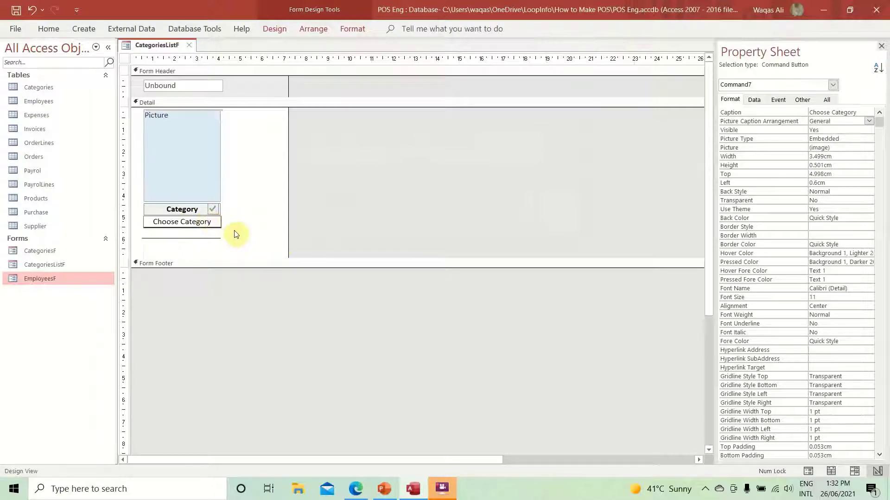
pyautogui.click(229, 230)
pyautogui.click(219, 223)
pyautogui.click(352, 29)
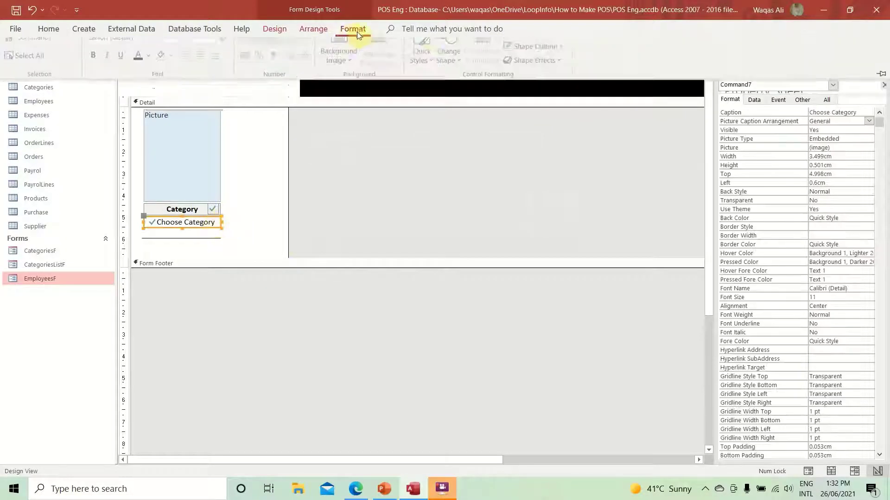
pyautogui.click(536, 60)
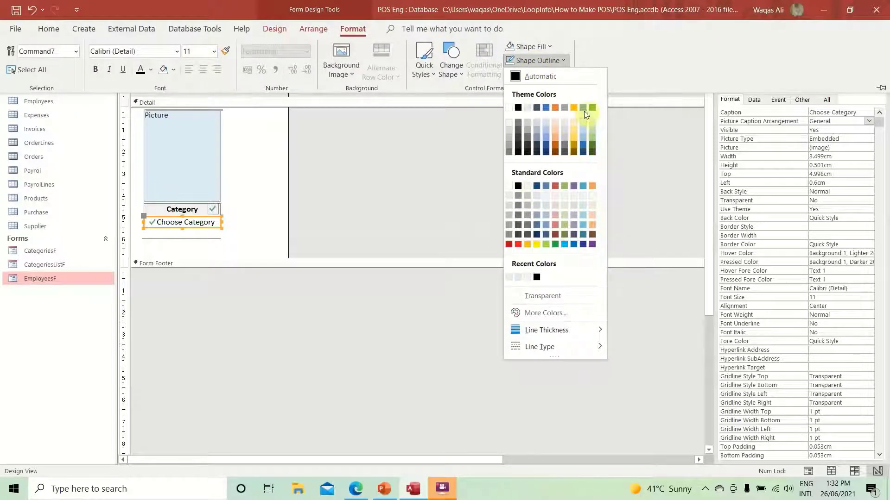
pyautogui.click(548, 105)
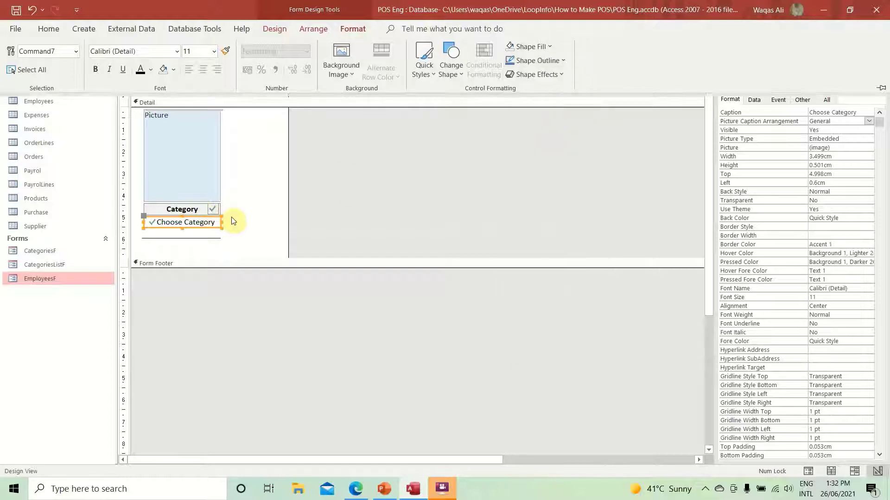
# - Move the separator line up to about 5.6 cm, just below the Choose Category button
pyautogui.click(245, 193)
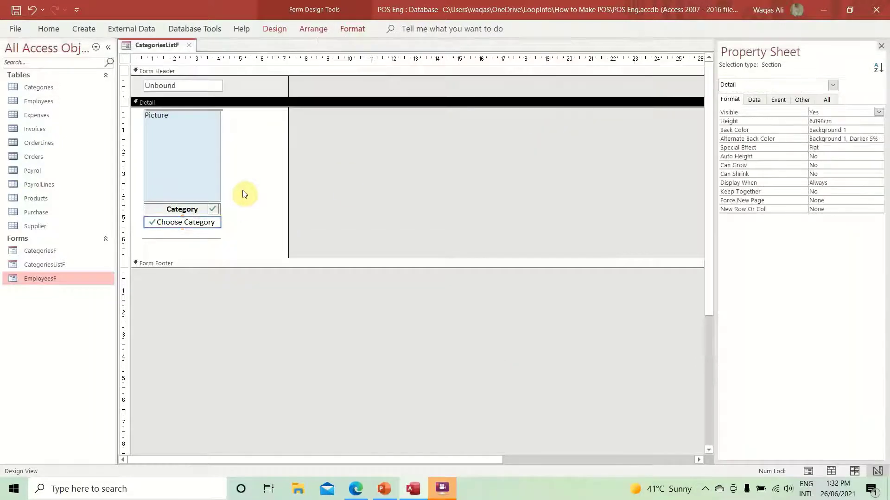
pyautogui.click(209, 238)
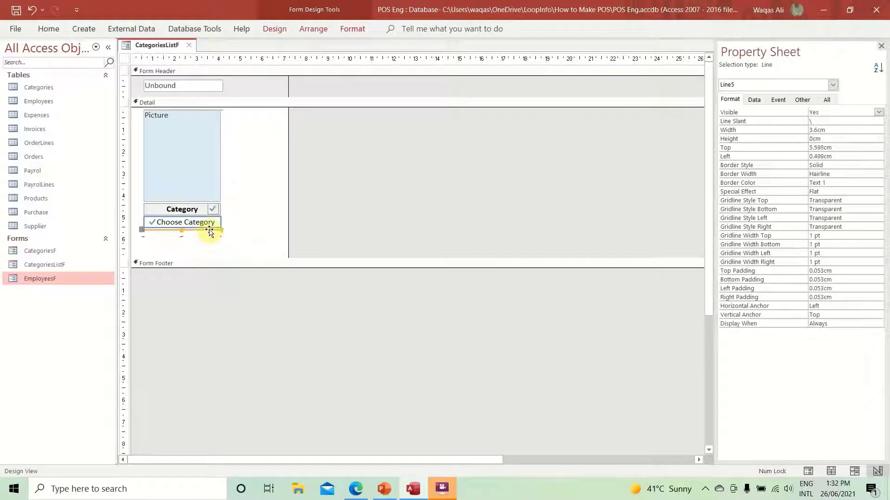
pyautogui.click(265, 208)
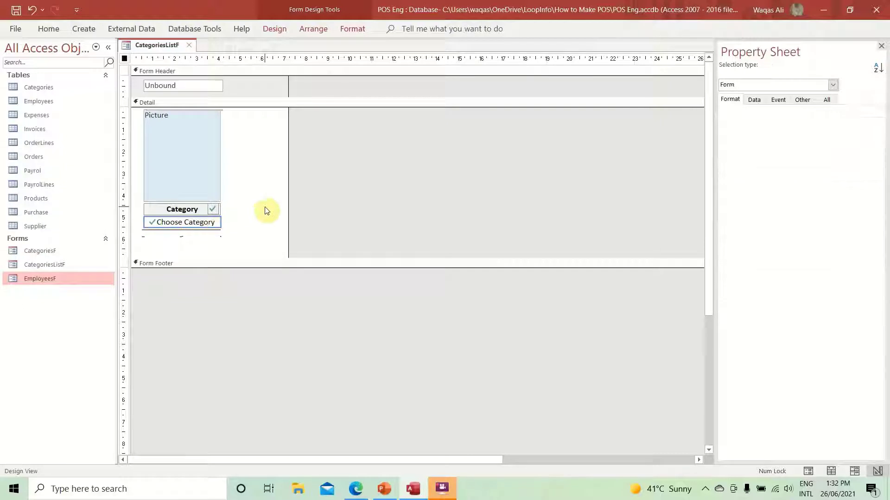
# - Narrow the form to about 4.7 cm and shorten the Detail section to end just below the separator line
pyautogui.click(296, 221)
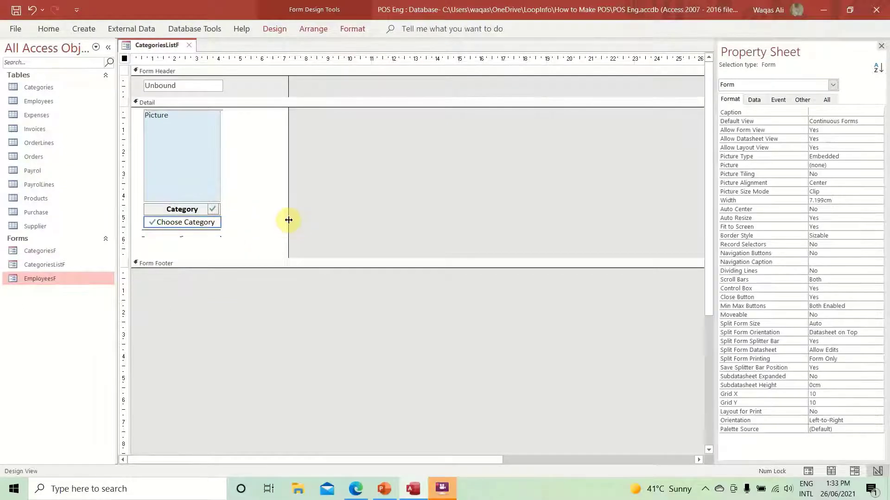
pyautogui.moveTo(289, 220); pyautogui.dragTo(233, 220)
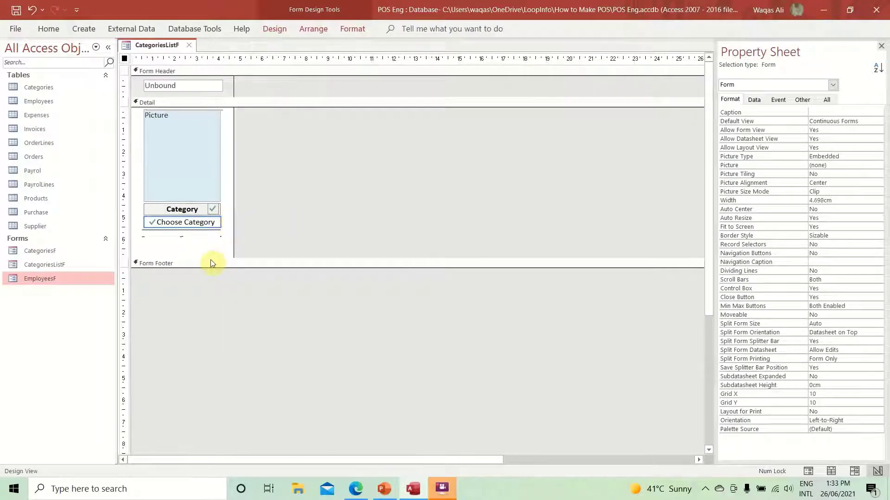
pyautogui.moveTo(208, 256); pyautogui.dragTo(209, 233)
# - Preview the form in Form View, try the Choose Category button, and return to Design View
pyautogui.rightClick(151, 45)
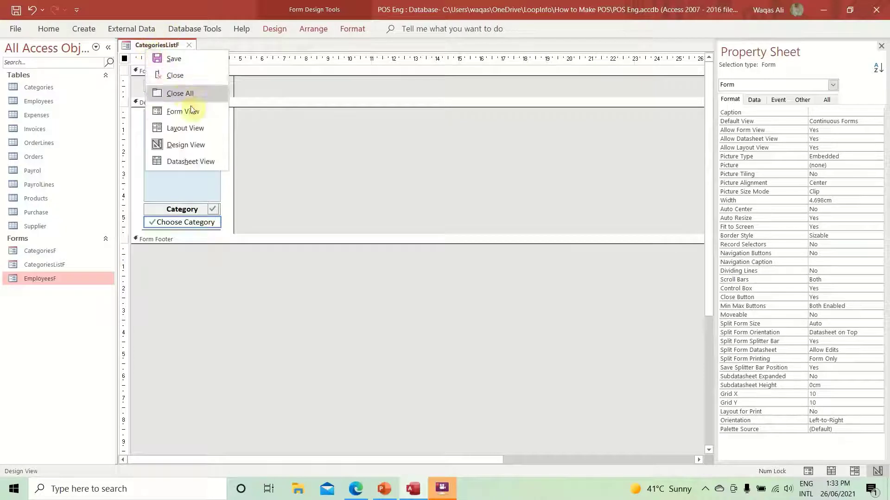
pyautogui.click(193, 110)
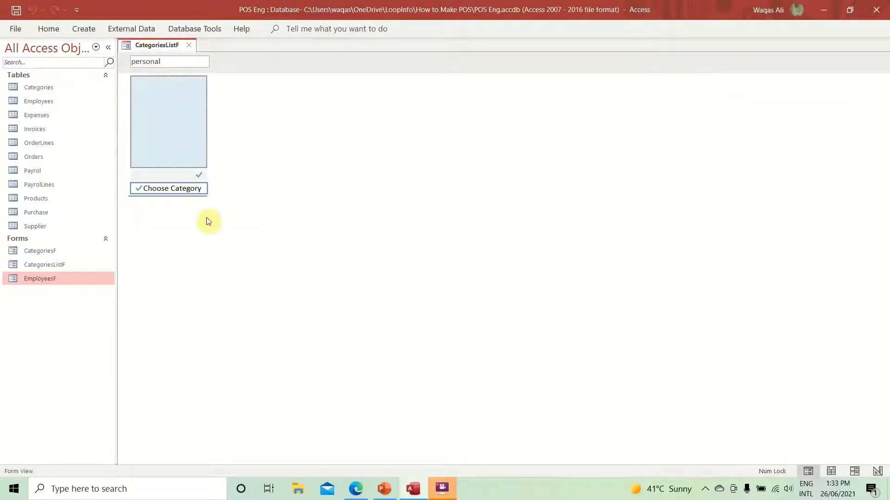
pyautogui.click(158, 189)
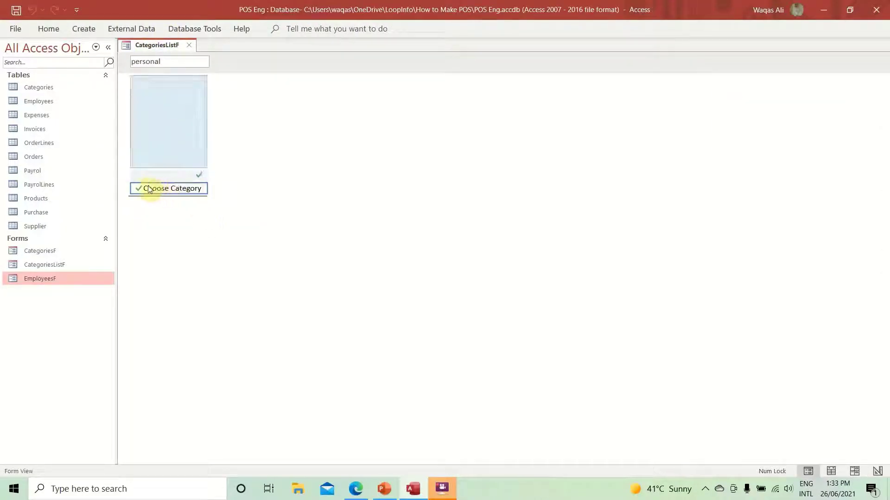
pyautogui.click(171, 188)
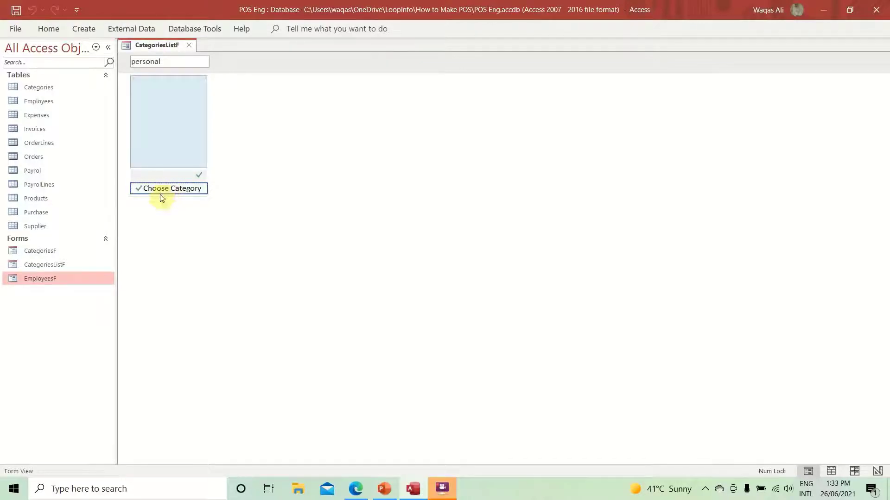
pyautogui.click(168, 188)
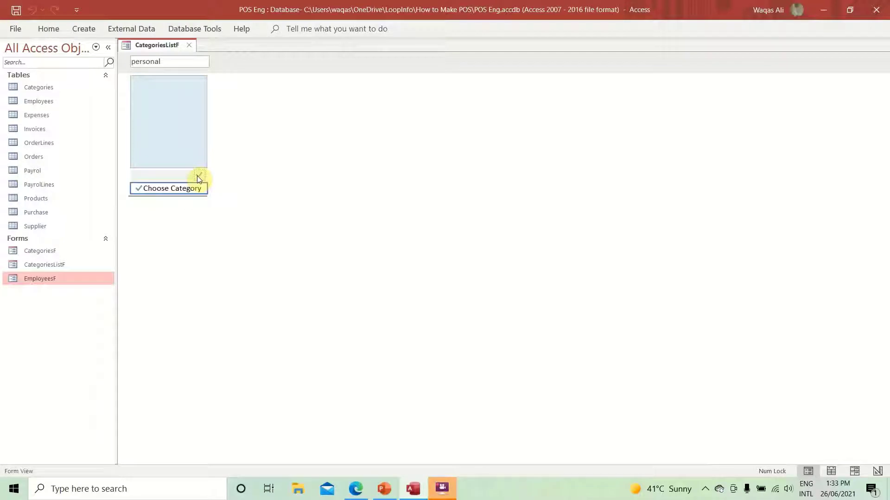
pyautogui.click(179, 191)
pyautogui.click(194, 123)
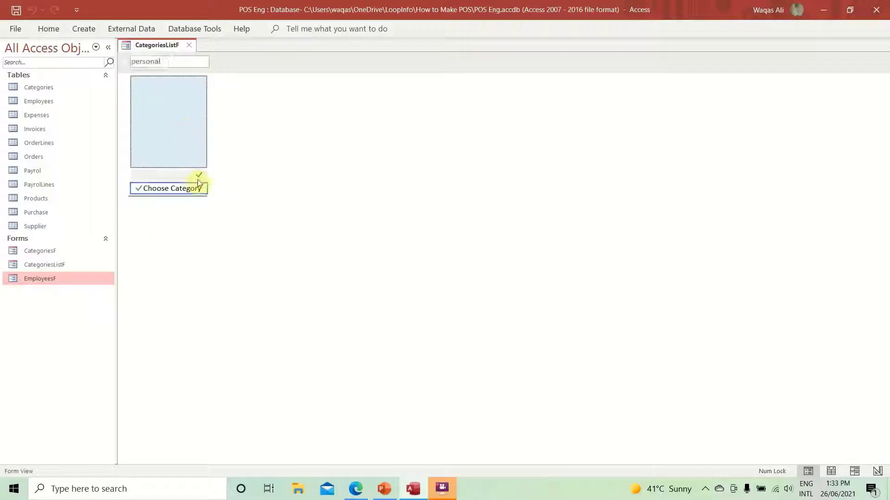
pyautogui.rightClick(427, 159)
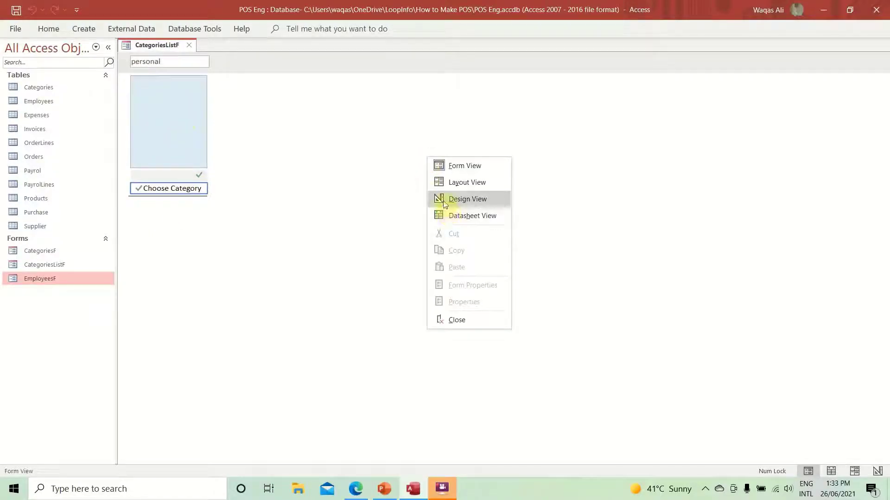
pyautogui.click(443, 200)
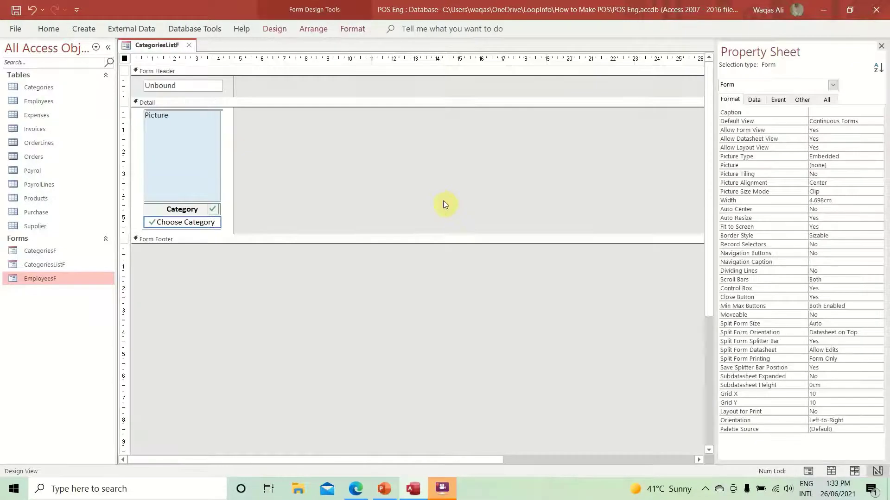
# - Create an On Load event procedure for the CategoriesListF form with Code Builder and add blank lines inside it
pyautogui.click(177, 211)
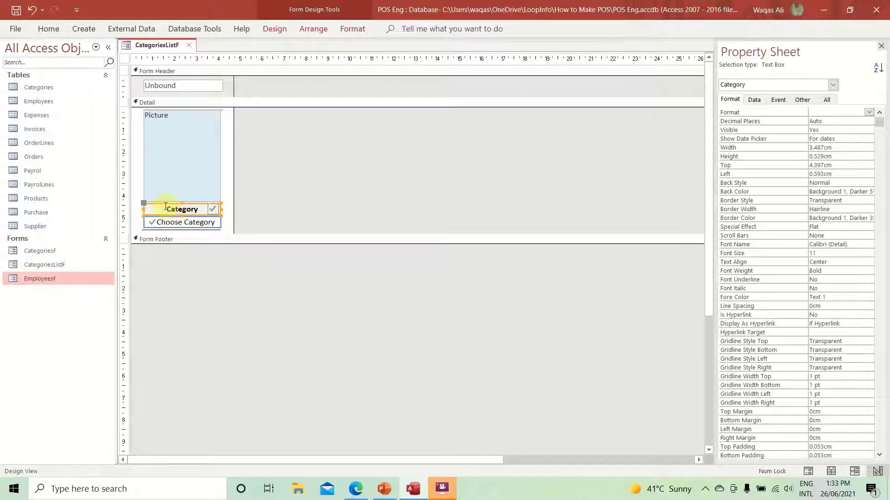
pyautogui.click(183, 226)
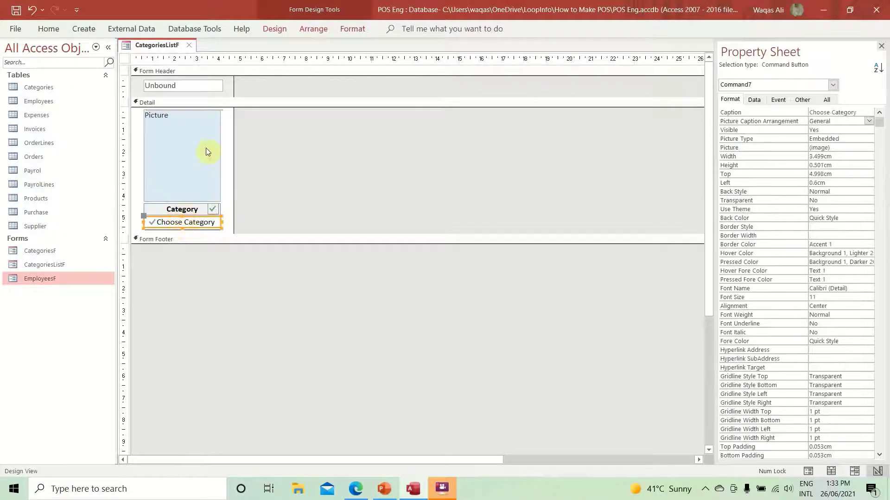
pyautogui.rightClick(151, 45)
pyautogui.click(124, 58)
pyautogui.click(778, 100)
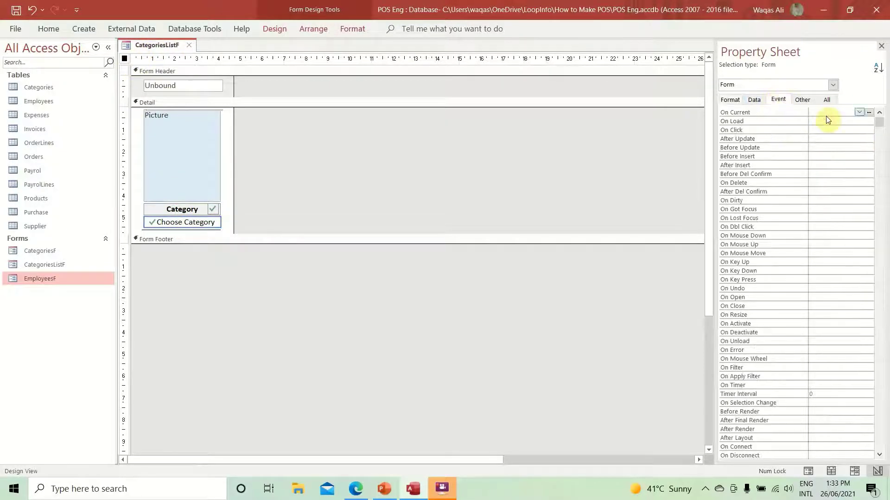
pyautogui.click(825, 123)
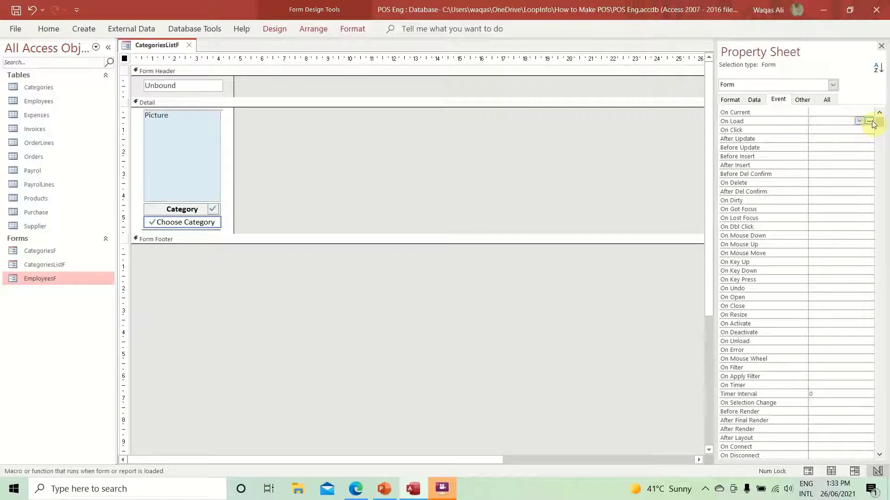
pyautogui.click(869, 121)
pyautogui.doubleClick(406, 145)
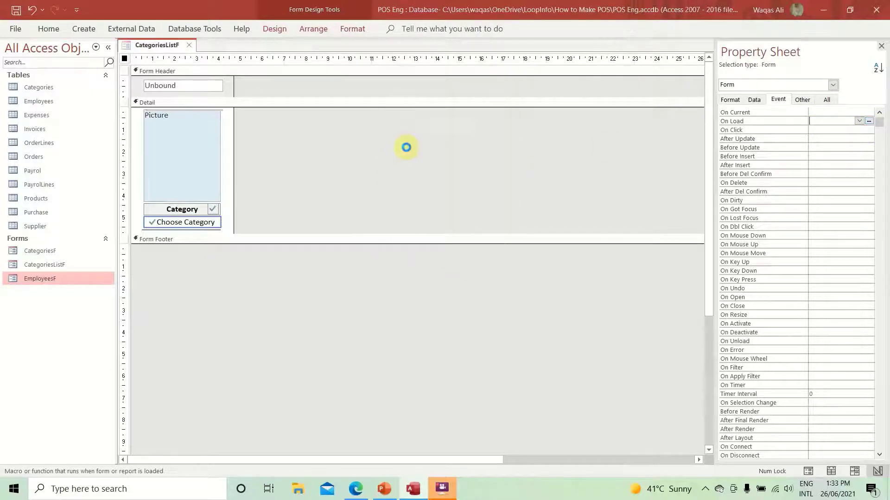
pyautogui.press('Return')
pyautogui.press('Return')
pyautogui.press('Return')
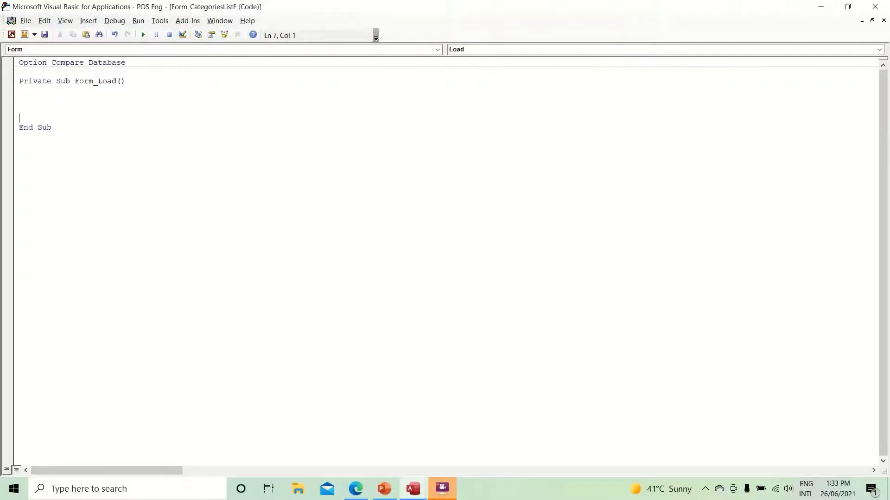
# - Rename the Choose Category button as btnChooseCat
pyautogui.hotkey('alt', 'F11')
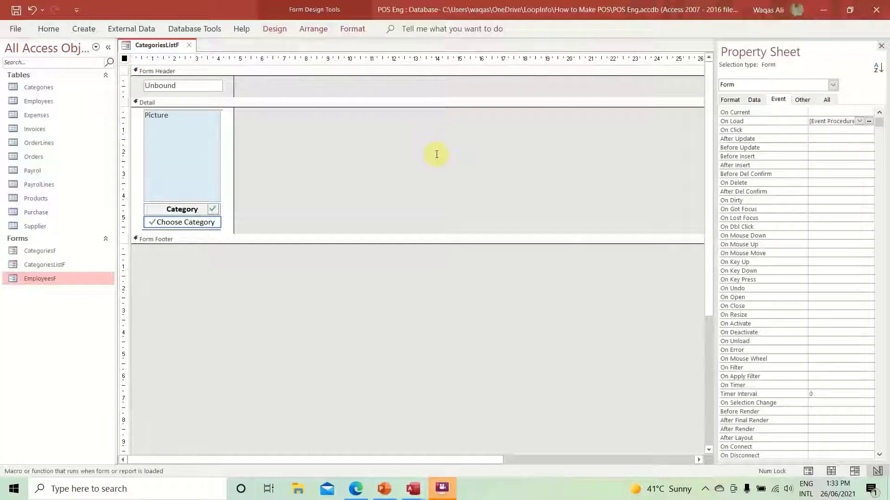
pyautogui.hotkey('alt', 'Tab')
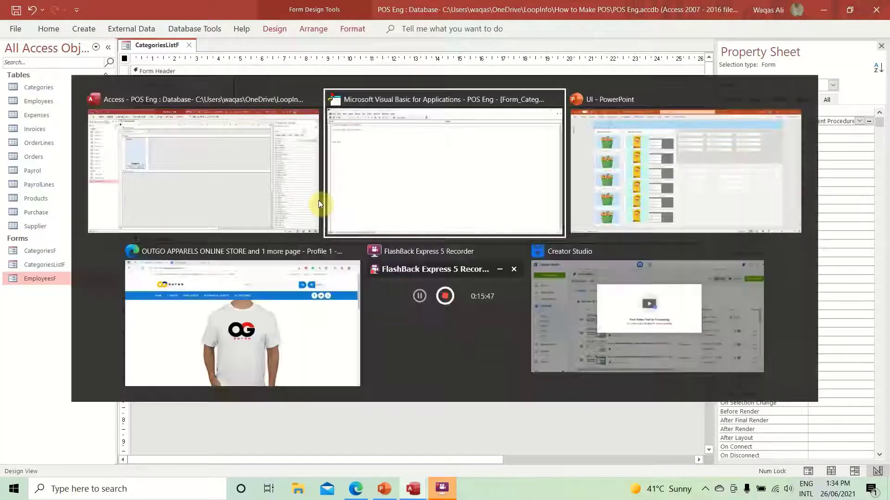
pyautogui.hotkey('alt', 'F11')
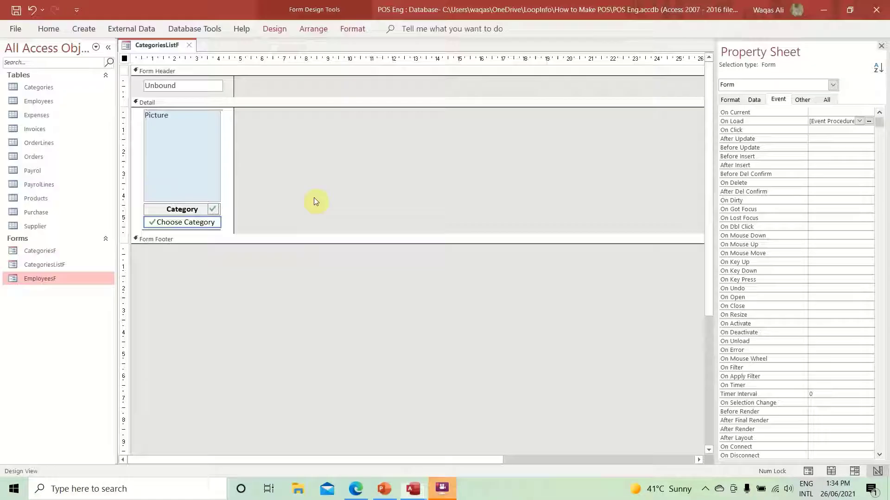
pyautogui.click(217, 222)
pyautogui.click(812, 101)
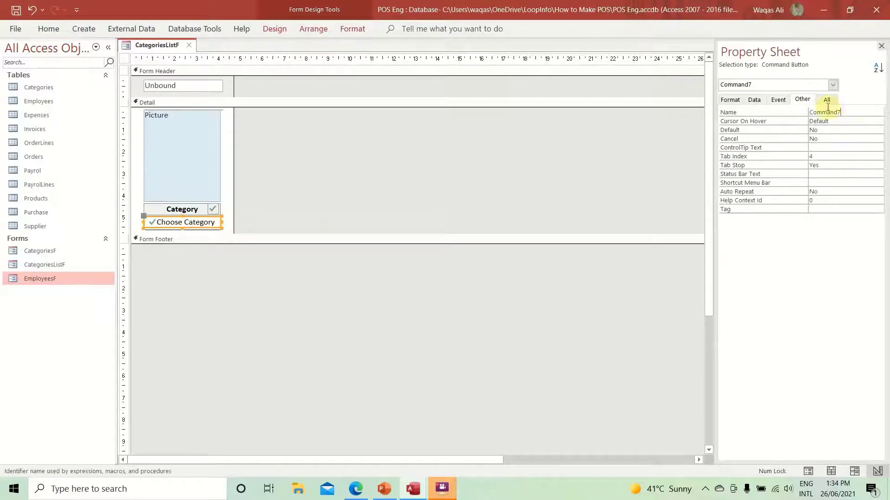
pyautogui.write('btnChooseCat')
pyautogui.press('Return')
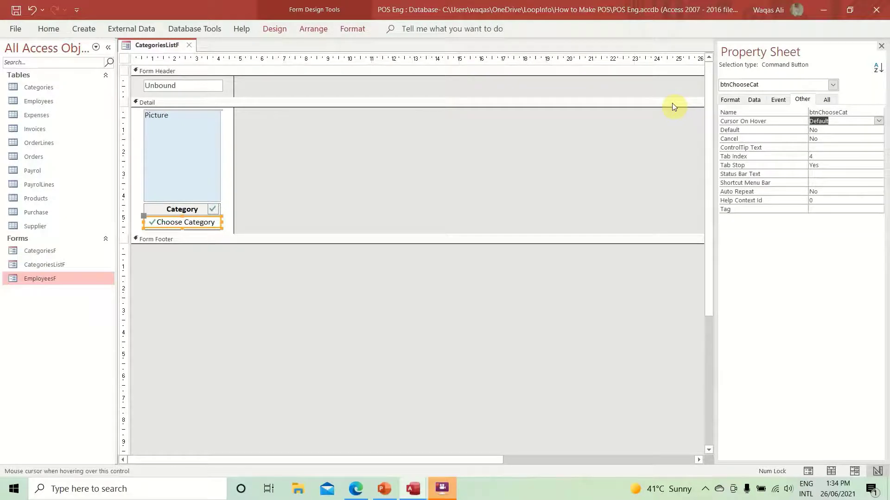
# - Try to set the button's caption from the category in Form_Load with the code Me.btnChooseCat.Caption = Me.Category.Value
pyautogui.press('F7')
pyautogui.write('me')
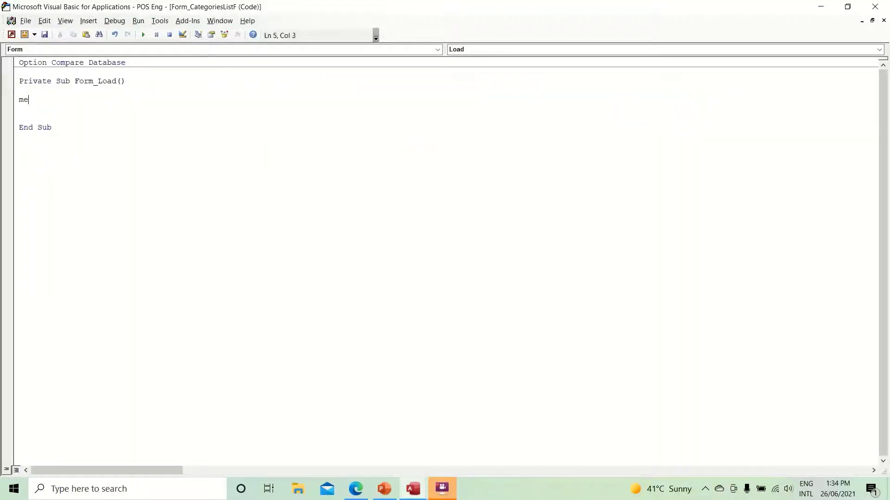
pyautogui.write('.btnChooseCat,..cap')
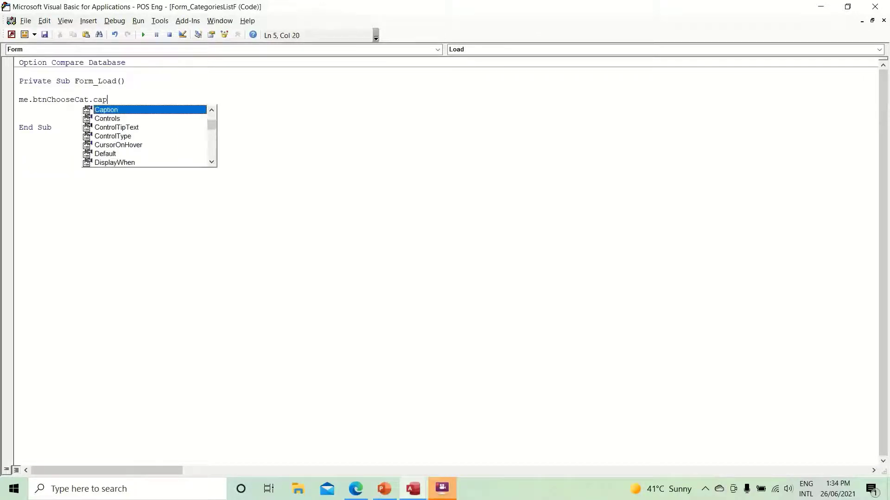
pyautogui.press('Tab')
pyautogui.write('=')
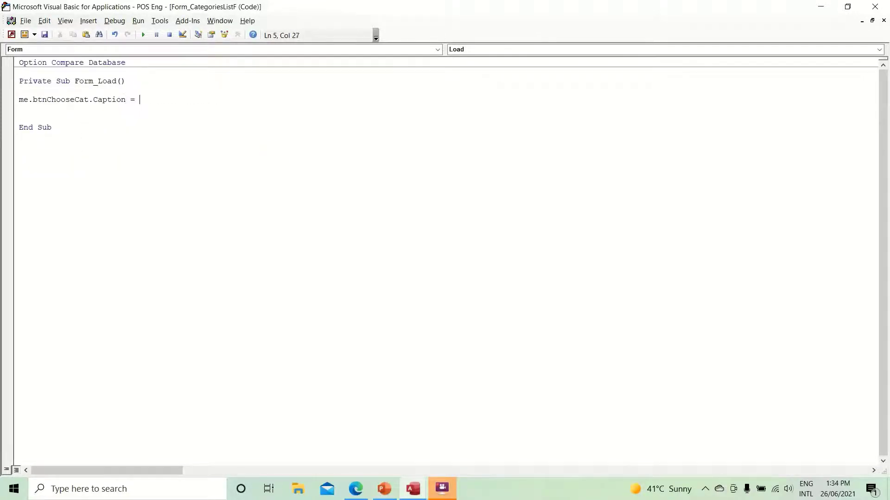
pyautogui.hotkey('alt', 'F11')
pyautogui.click(184, 209)
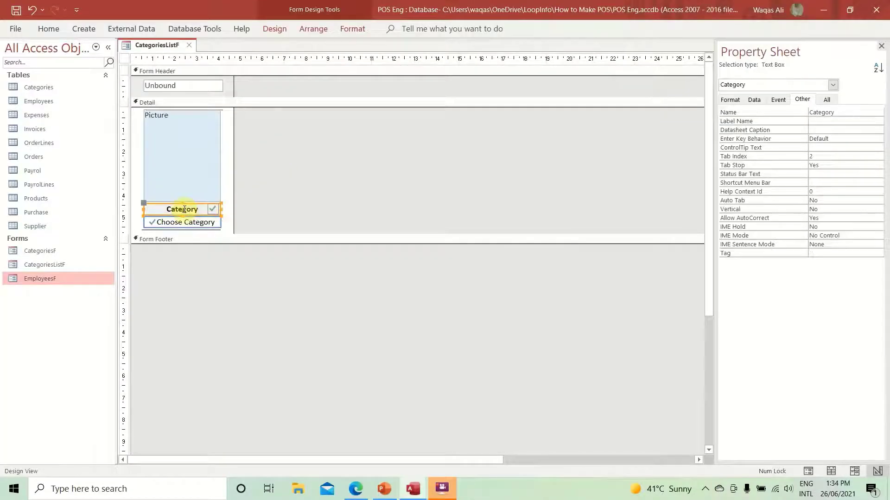
pyautogui.hotkey('alt', 'F11')
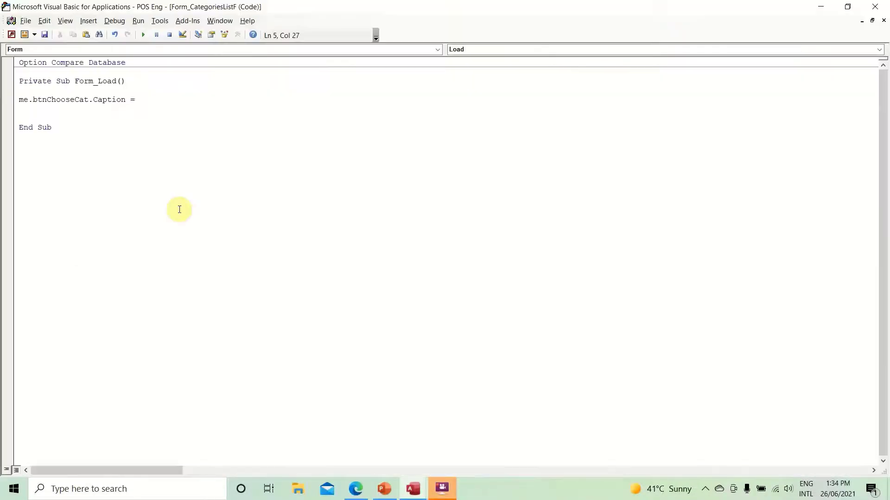
pyautogui.write('me.')
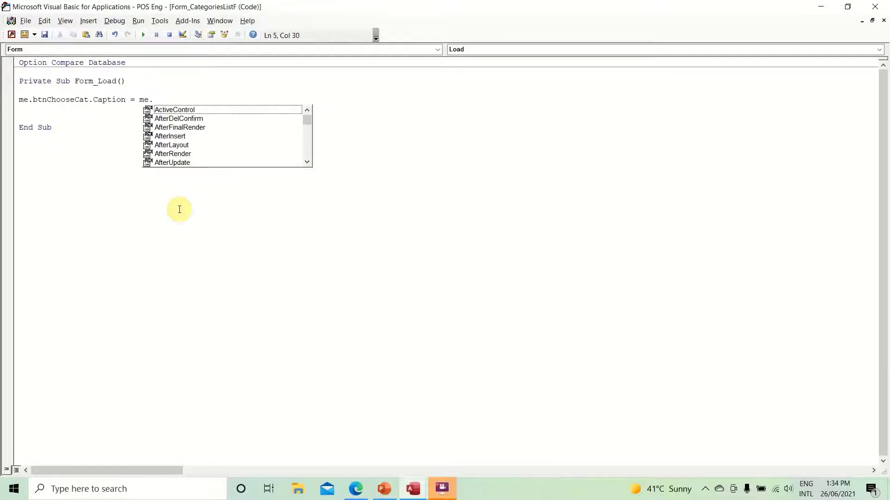
pyautogui.write('cat')
pyautogui.press('Tab')
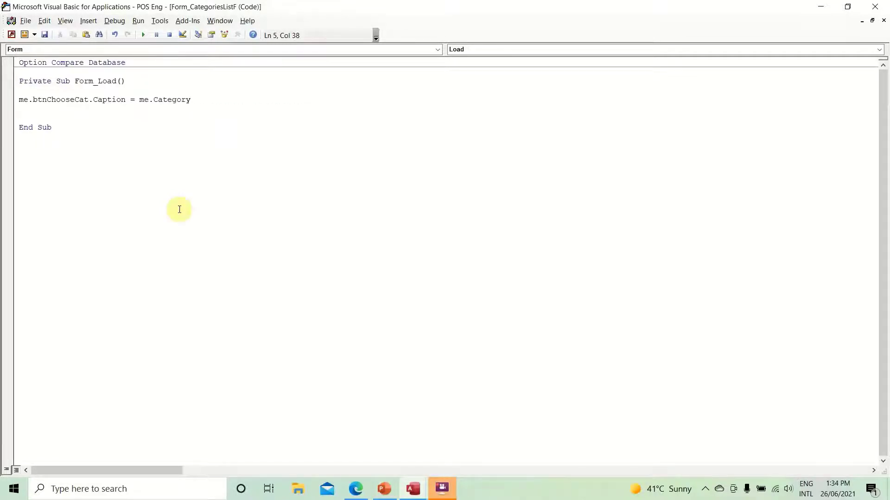
pyautogui.write('.')
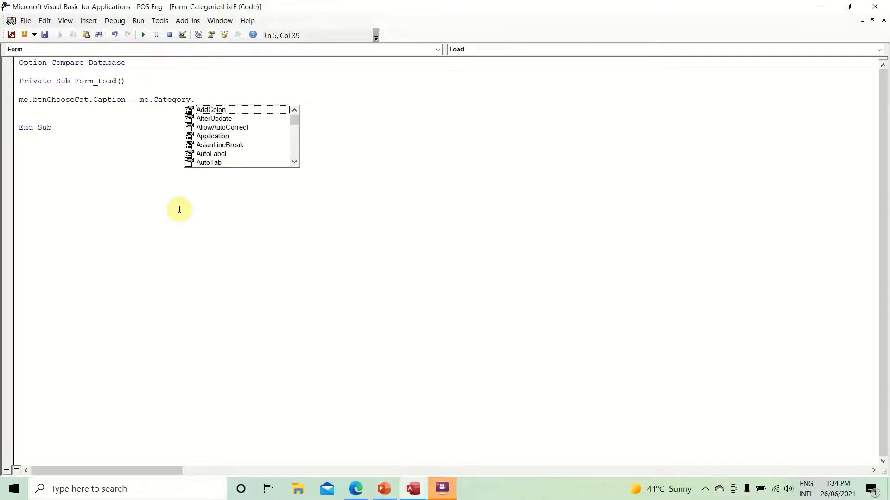
pyautogui.write('valu')
pyautogui.press('Tab')
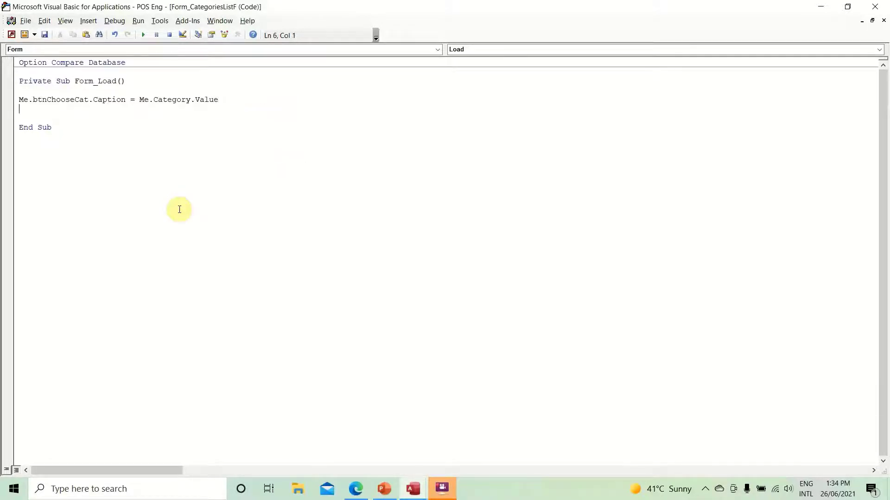
# - Run the form in Form View, debug the caption line by inspecting both of its values, and stop the code
pyautogui.hotkey('alt', 'F11')
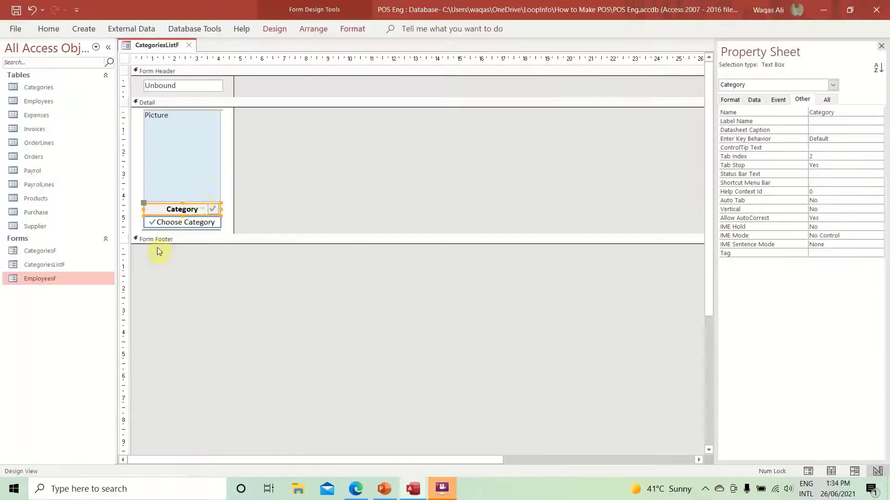
pyautogui.rightClick(143, 47)
pyautogui.click(167, 108)
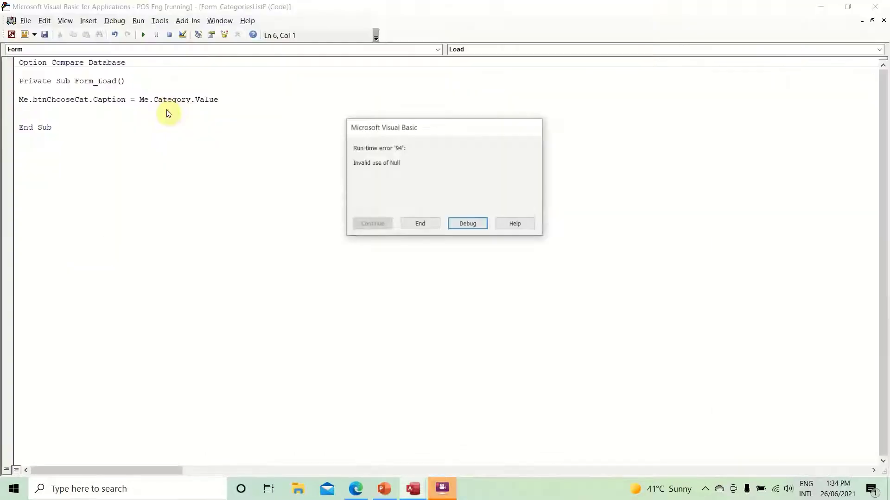
pyautogui.click(468, 224)
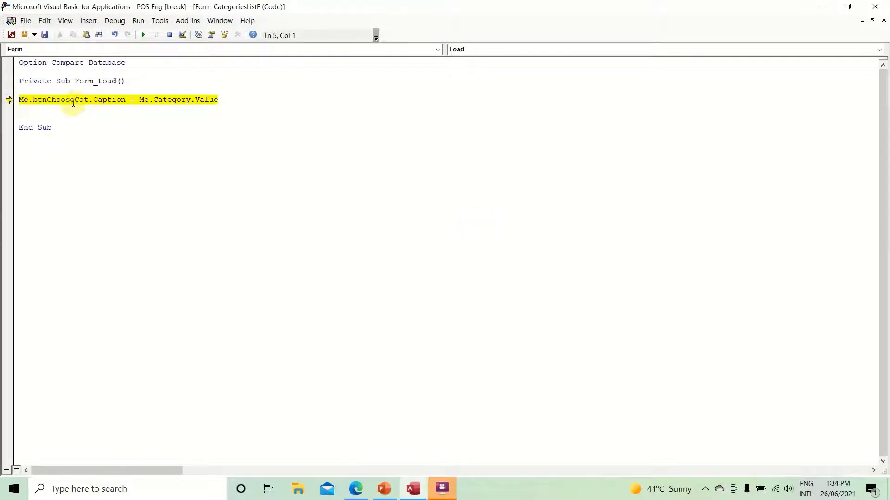
pyautogui.moveTo(83, 101)
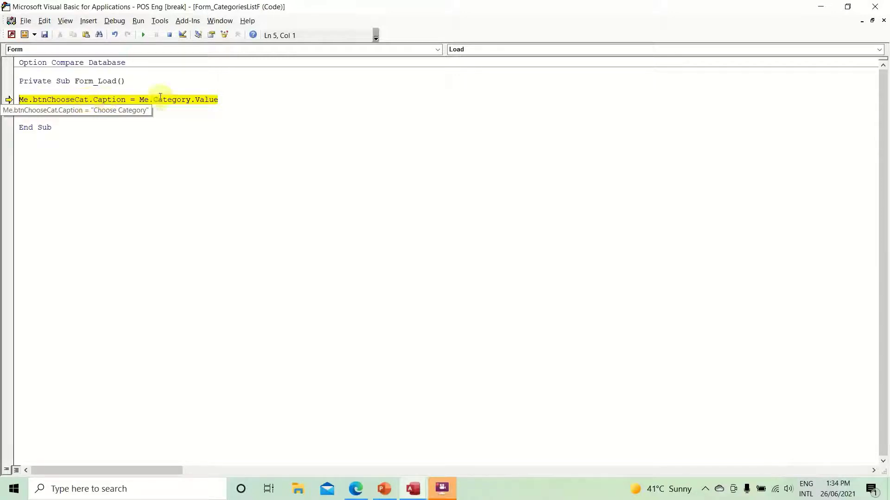
pyautogui.moveTo(168, 103)
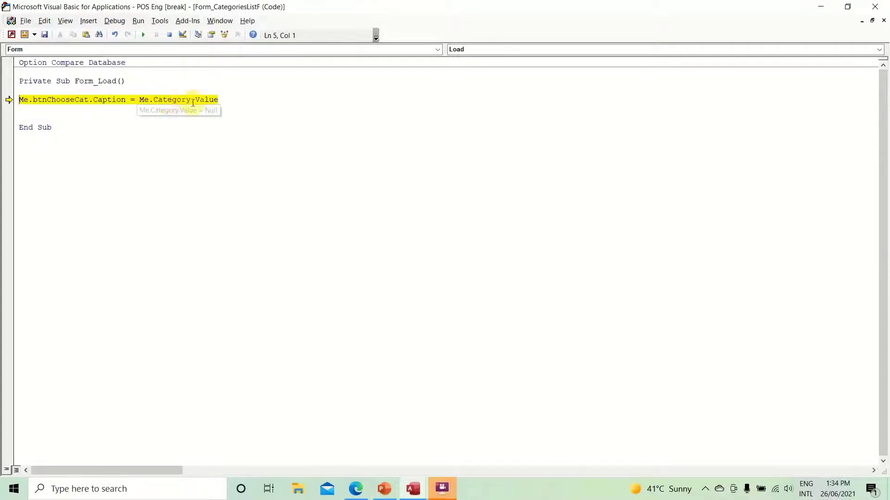
pyautogui.click(168, 34)
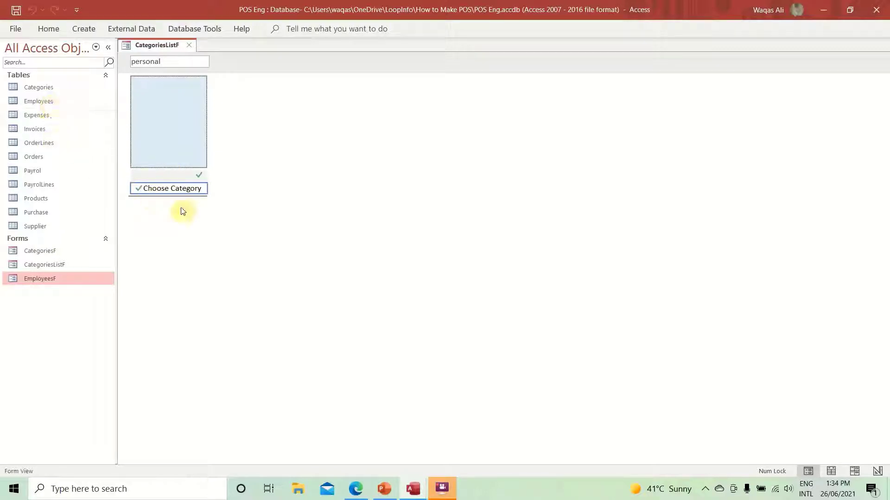
# - Delete the whole Form_Load procedure from the form's code and close the code editor
pyautogui.hotkey('alt', 'F11')
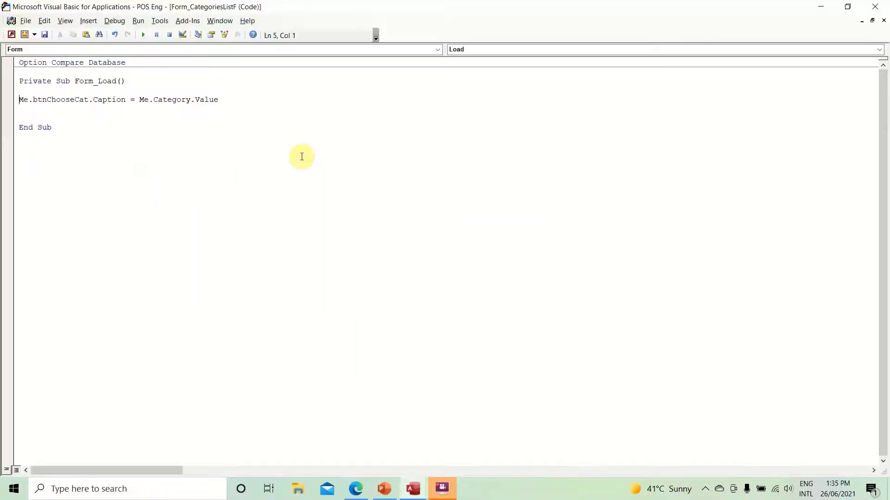
pyautogui.moveTo(63, 127); pyautogui.dragTo(17, 83)
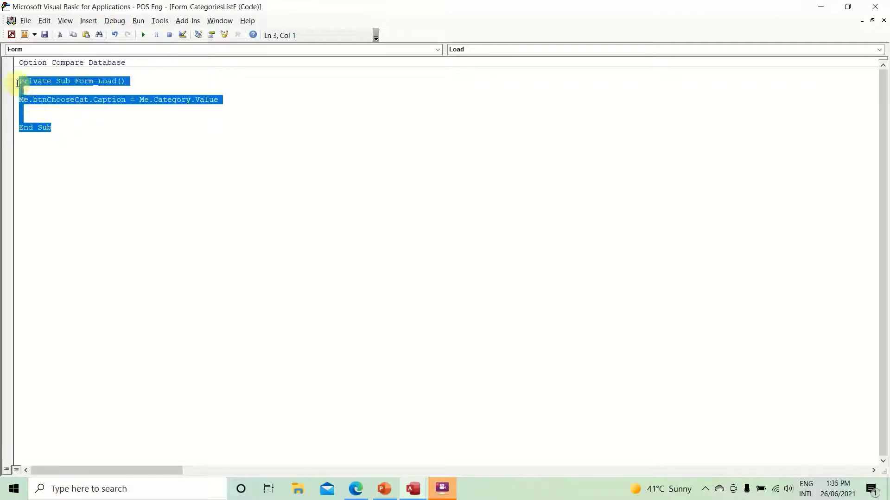
pyautogui.press('Delete')
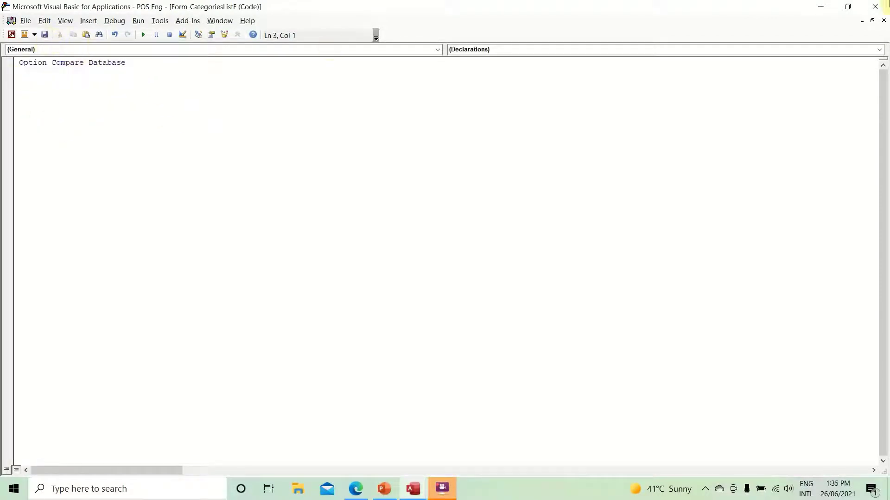
pyautogui.click(874, 7)
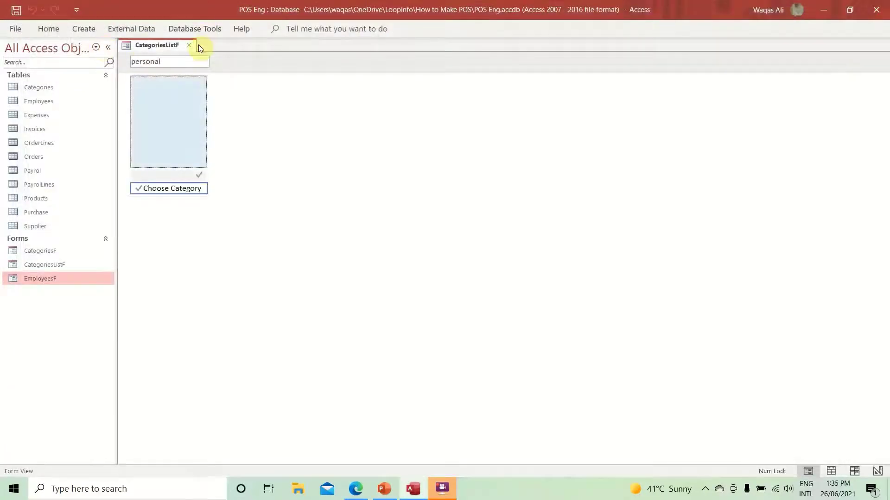
# - Clear the header search box in Form View, check the Choose Category button, and return to Design View
pyautogui.rightClick(171, 46)
pyautogui.click(183, 54)
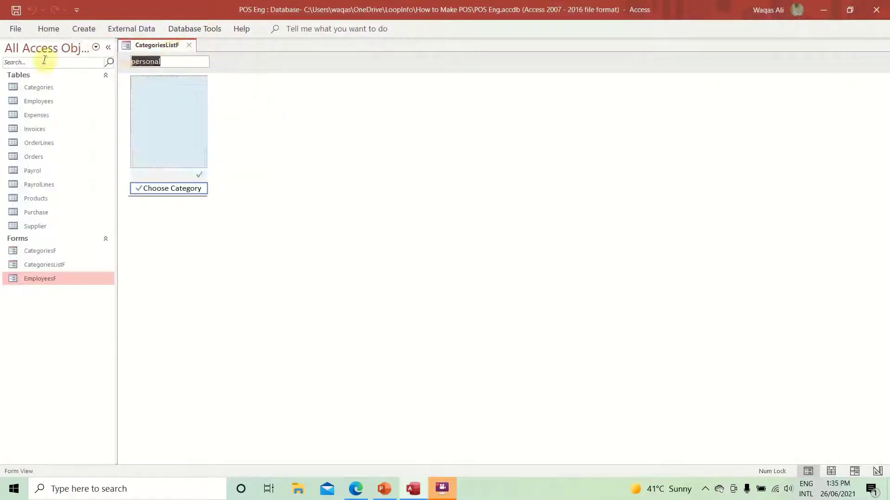
pyautogui.press('Delete')
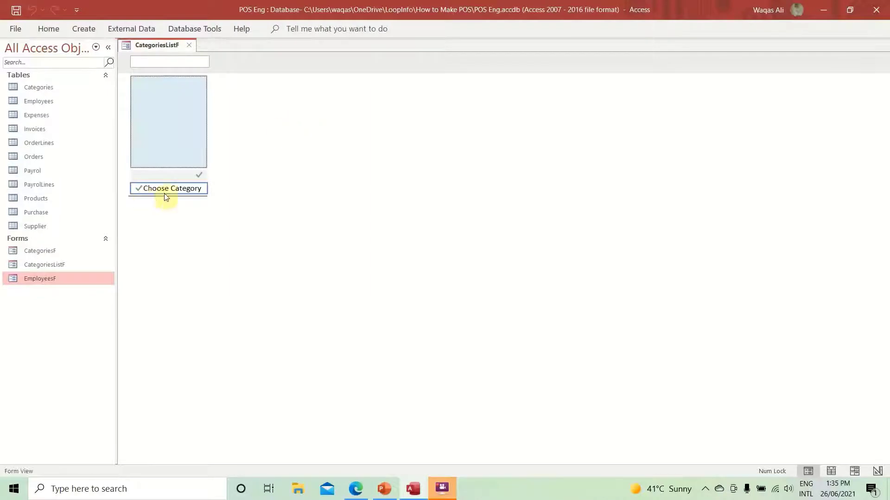
pyautogui.rightClick(342, 144)
pyautogui.click(218, 209)
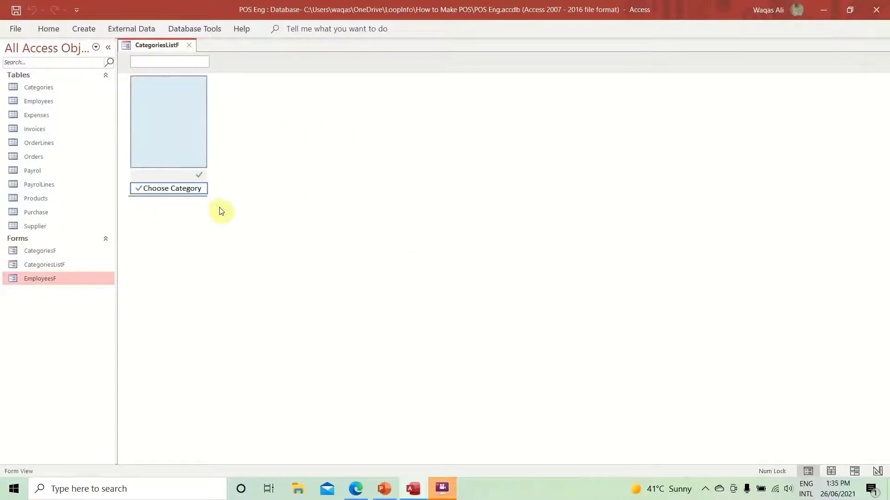
pyautogui.click(156, 191)
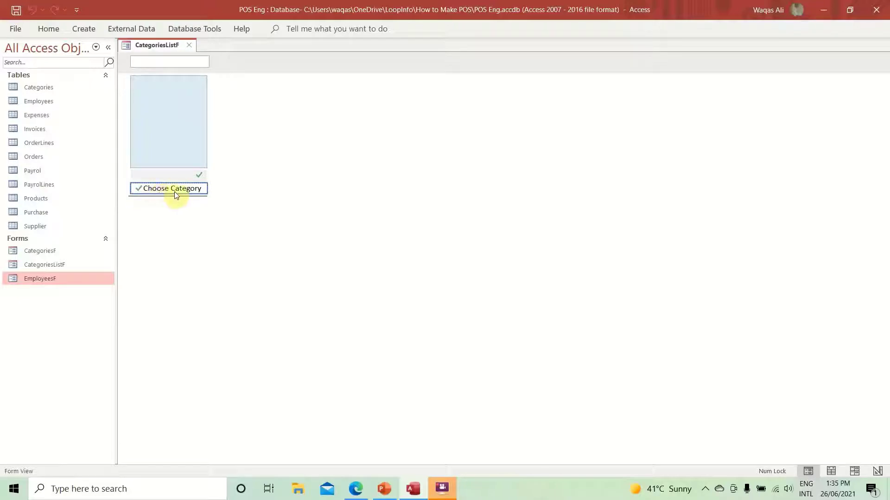
pyautogui.rightClick(397, 185)
pyautogui.click(423, 224)
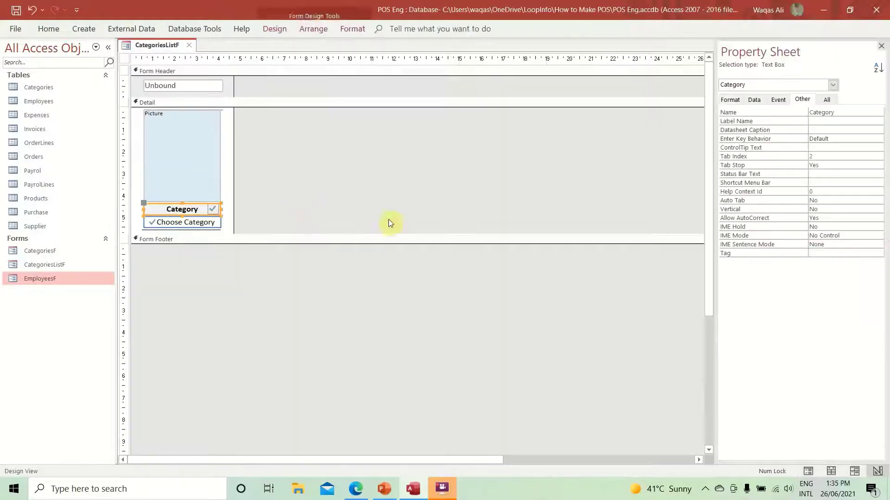
# - Delete the small check mark button beside the category name in the form's Detail section
pyautogui.click(247, 206)
pyautogui.click(213, 208)
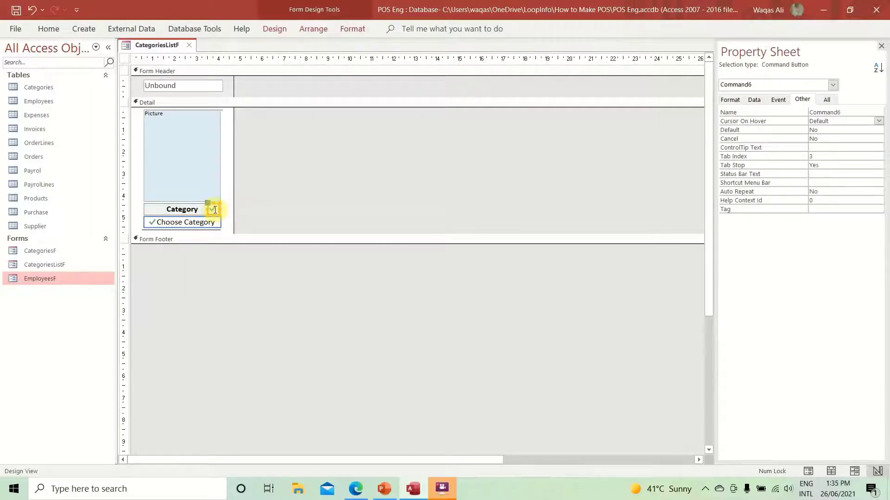
pyautogui.click(232, 216)
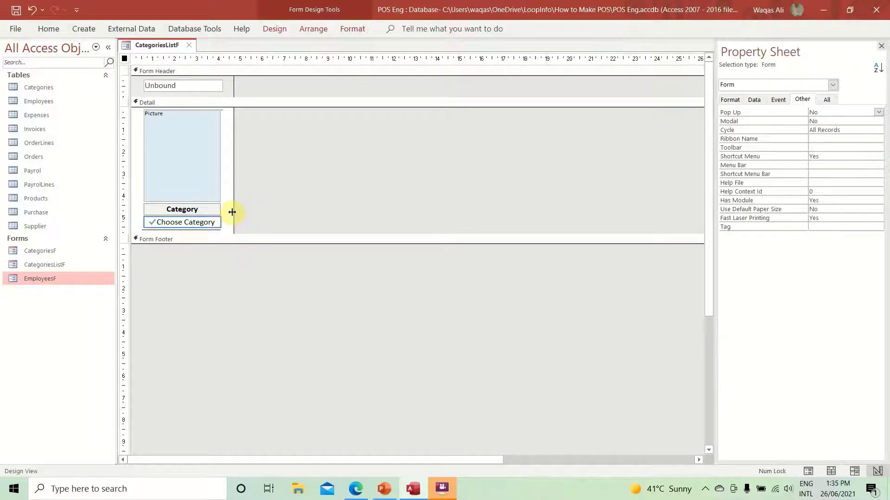
pyautogui.click(220, 110)
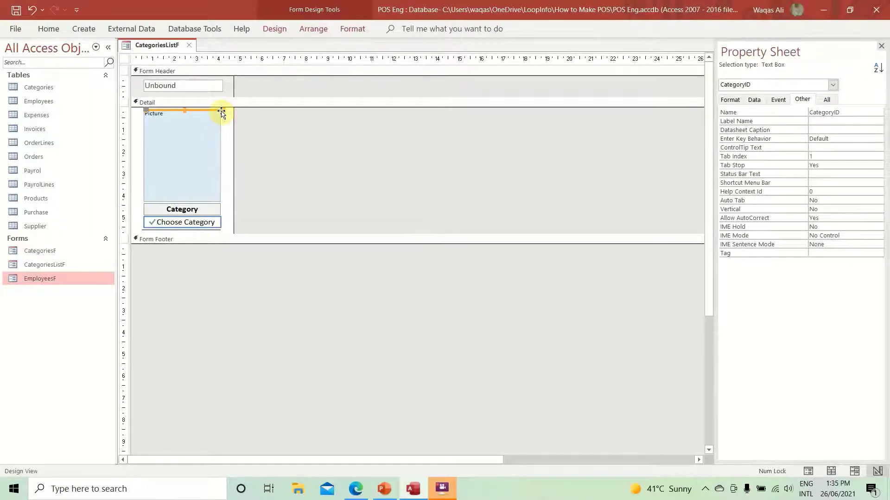
pyautogui.click(340, 311)
# - Review the POS layout slide in PowerPoint, return to Access and close the CategoriesListF form
pyautogui.click(381, 490)
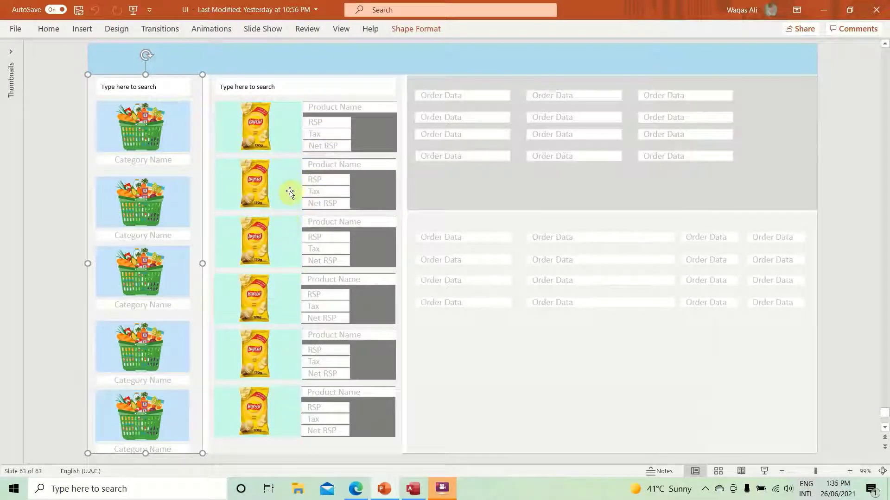
pyautogui.hotkey('alt', 'Tab')
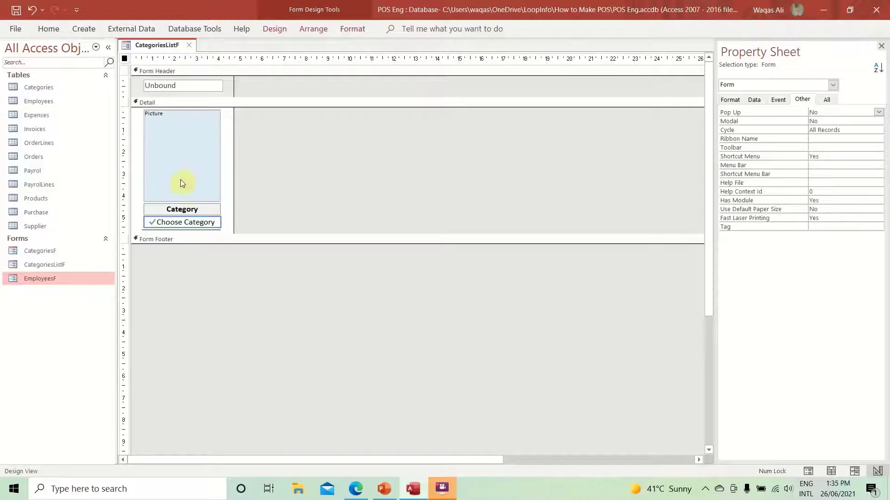
pyautogui.click(191, 45)
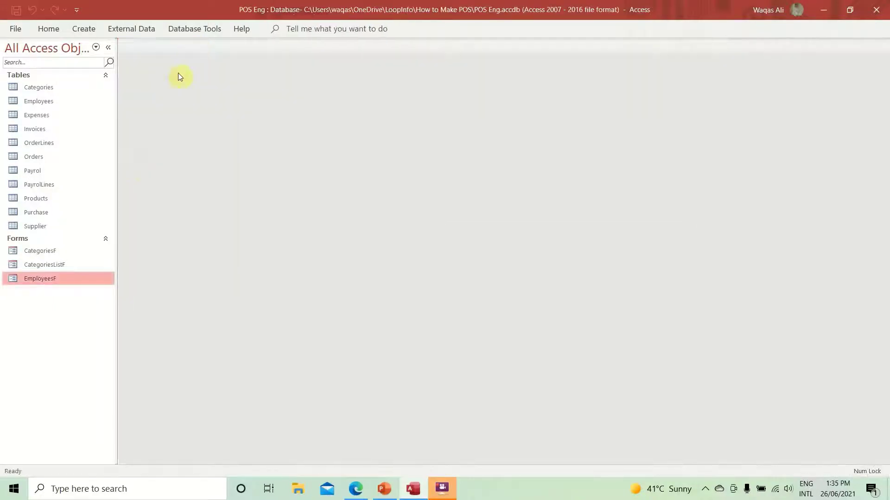
# - Copy the CategoriesListF form and paste the copy under the name ProductListF
pyautogui.rightClick(51, 284)
pyautogui.click(47, 266)
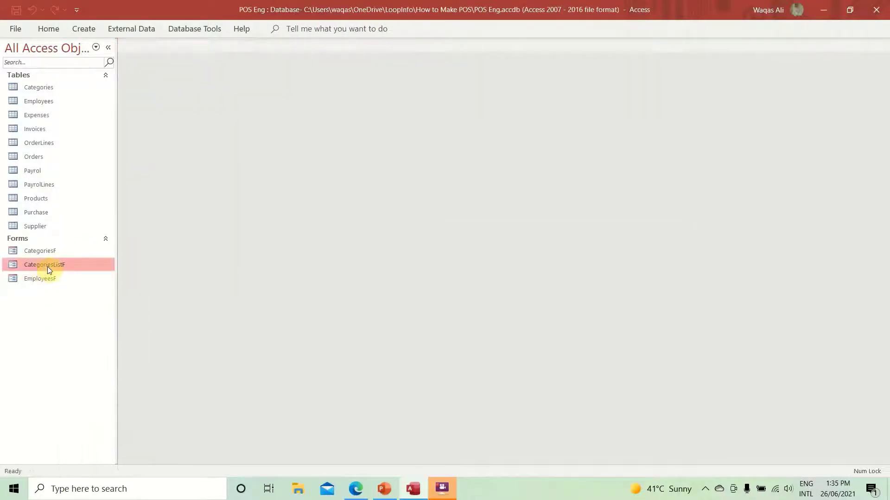
pyautogui.rightClick(47, 266)
pyautogui.click(96, 415)
pyautogui.hotkey('ctrl', 'v')
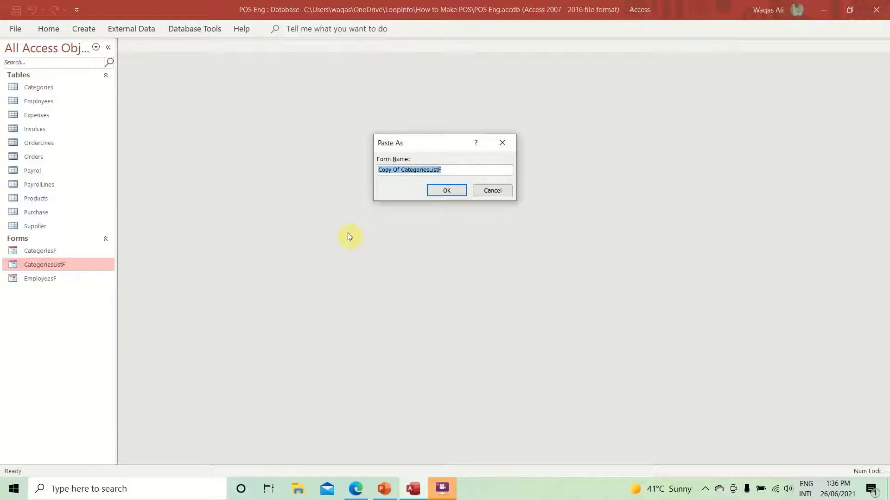
pyautogui.write('Product')
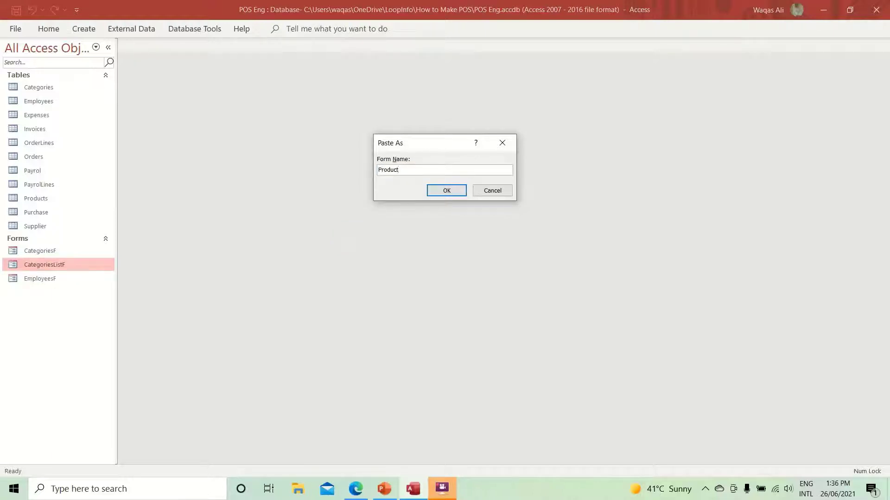
pyautogui.write('ListF')
pyautogui.press('Return')
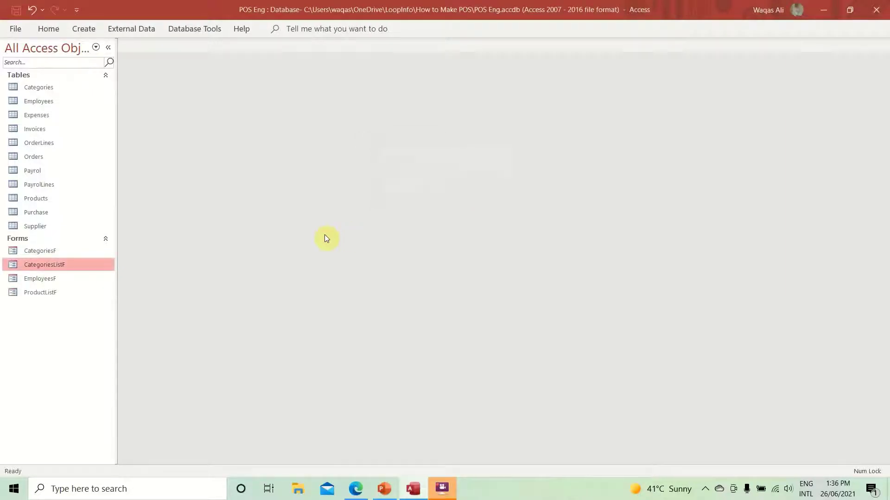
# - Open ProductListF in Design View and change its Choose Category button caption to Choose Product
pyautogui.click(40, 295)
pyautogui.rightClick(41, 296)
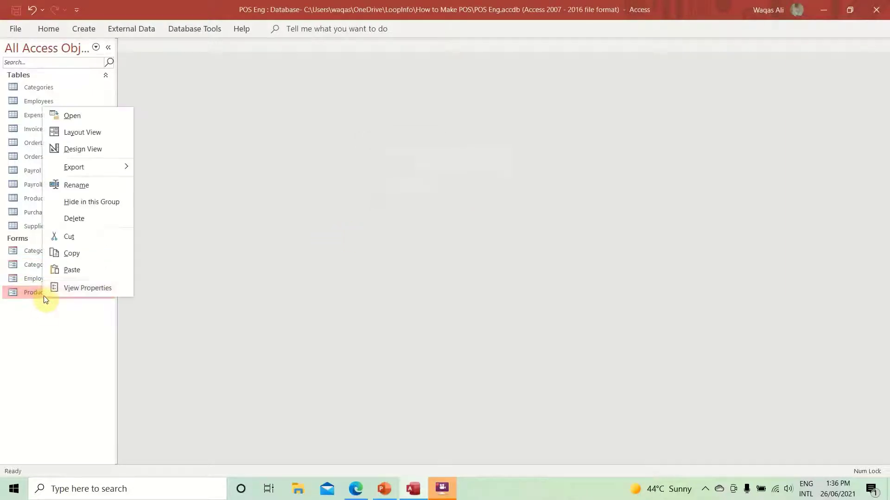
pyautogui.click(92, 149)
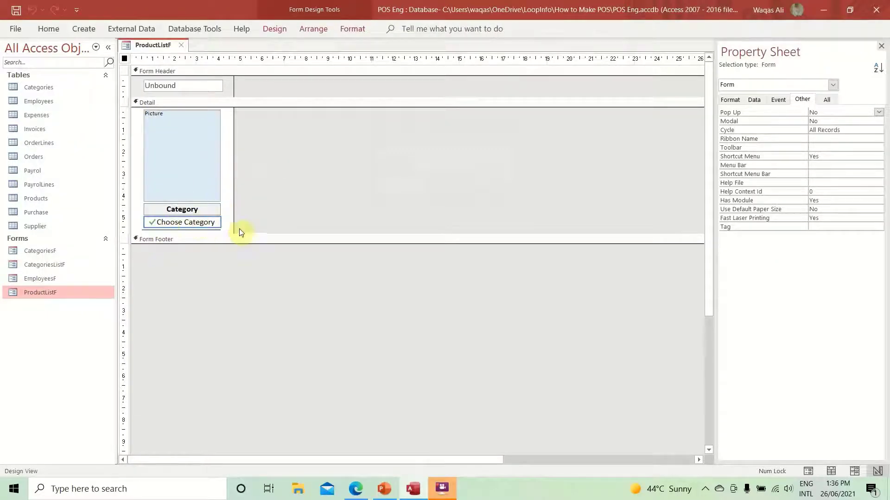
pyautogui.click(206, 223)
pyautogui.doubleClick(204, 223)
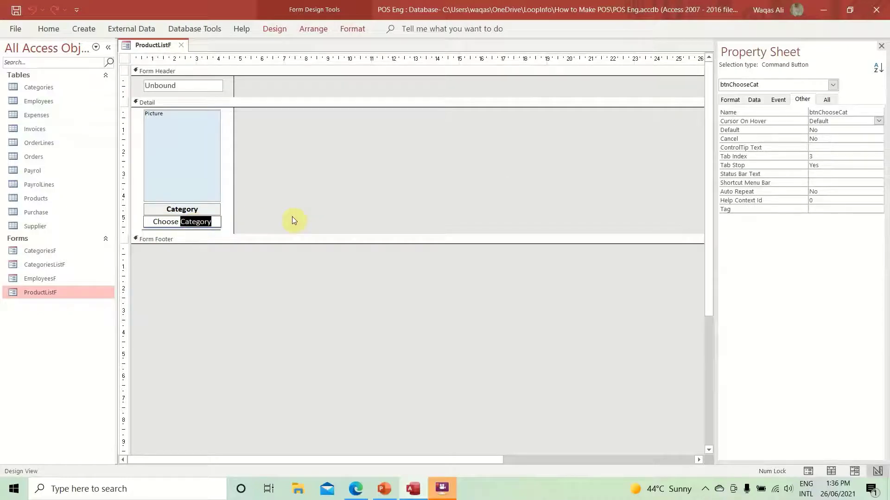
pyautogui.write('Product')
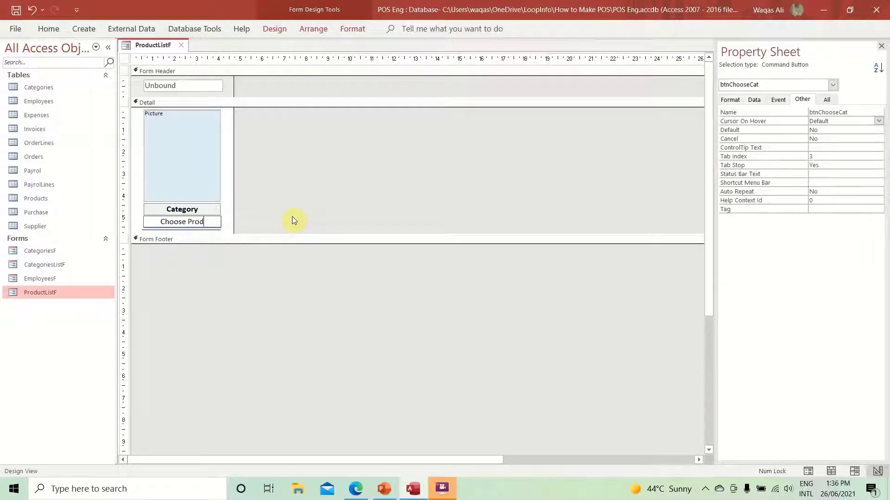
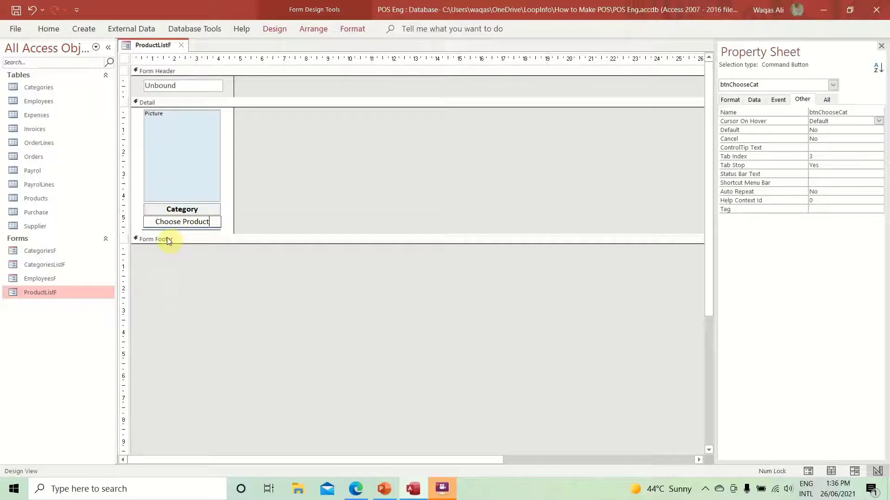
pyautogui.click(260, 199)
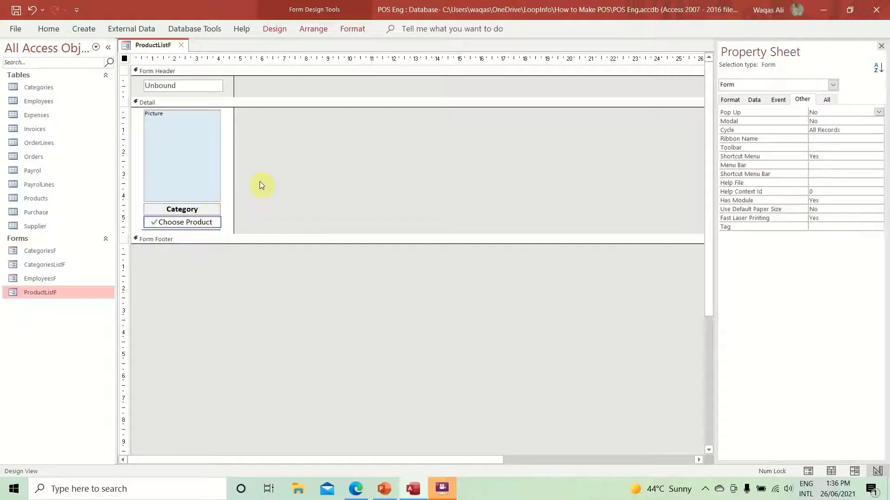
# - Set the record source of the ProductListF form to the Products table
pyautogui.click(754, 100)
pyautogui.click(873, 111)
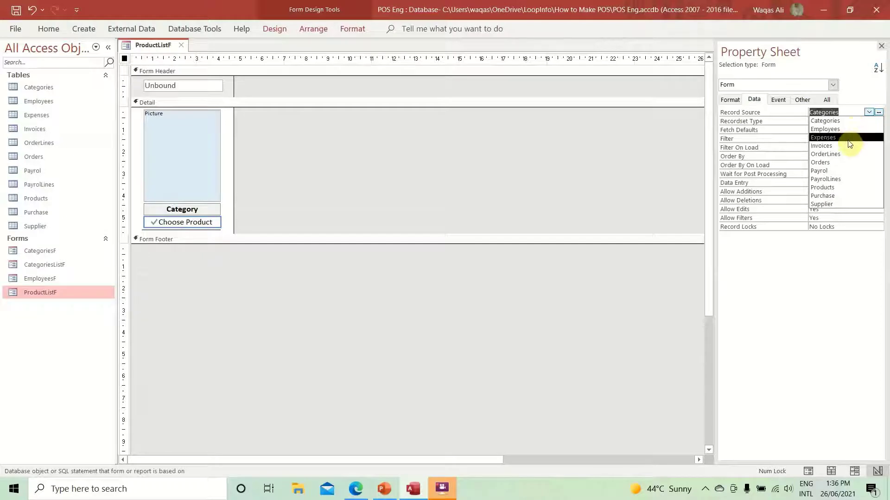
pyautogui.click(838, 188)
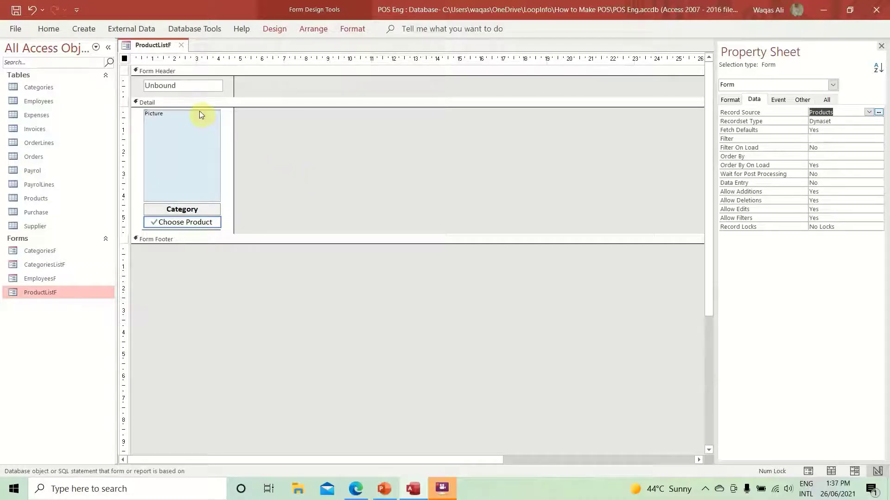
# - Move the picture, category text box, Choose Product button and line together about 1 cm down in the Detail section
pyautogui.moveTo(228, 173); pyautogui.dragTo(176, 260)
pyautogui.press('Down')
pyautogui.press('Down')
pyautogui.press('Down')
pyautogui.press('Down')
pyautogui.press('Down')
pyautogui.press('Down')
pyautogui.press('Down')
pyautogui.press('Down')
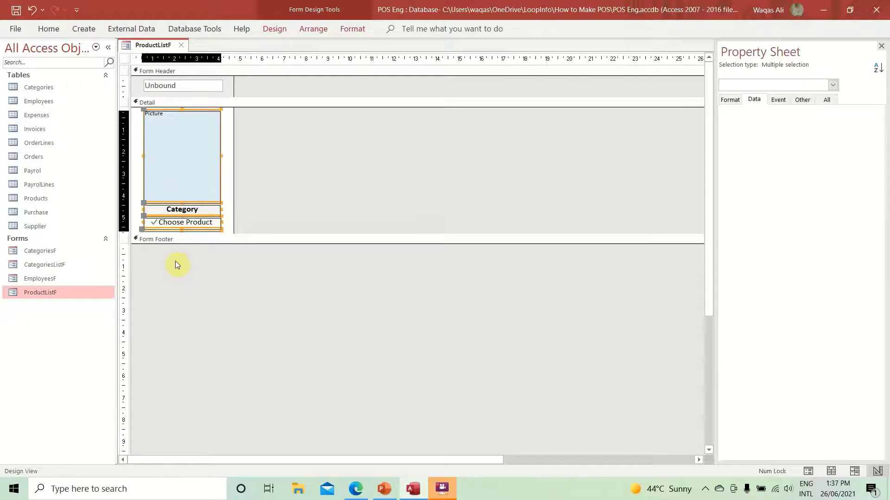
pyautogui.press('Down')
pyautogui.press('Down')
pyautogui.press('Down')
pyautogui.press('Down')
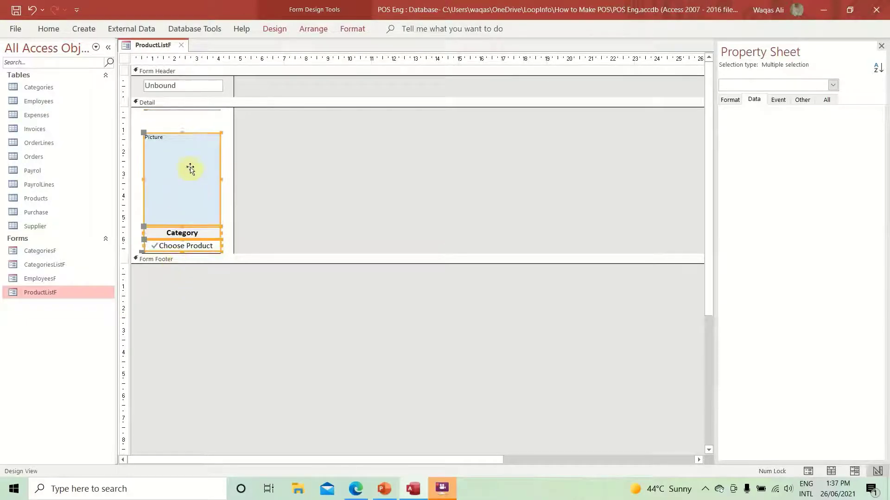
# - Enlarge the thin CategoryID text box above the picture to a height of about 0.5 cm
pyautogui.click(197, 111)
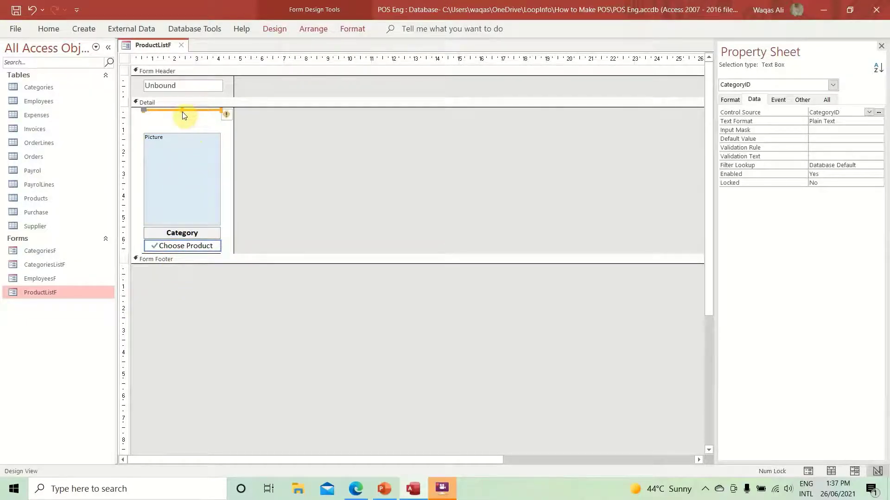
pyautogui.moveTo(182, 112); pyautogui.dragTo(180, 121)
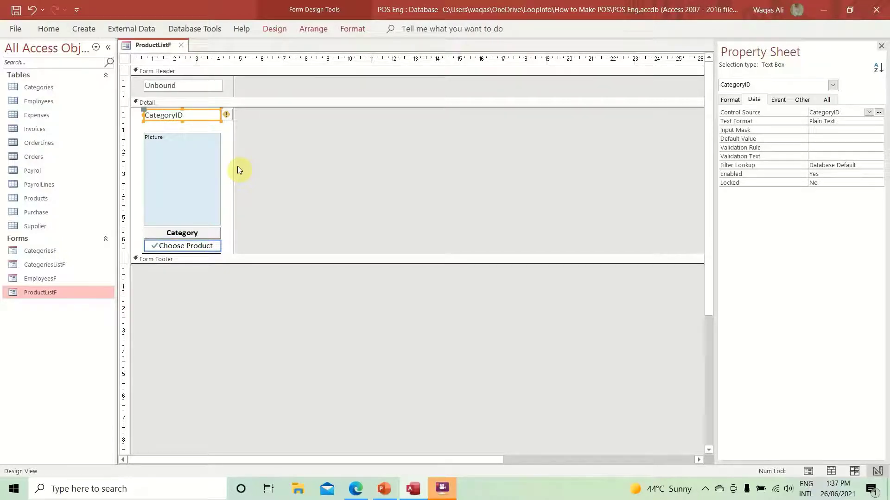
pyautogui.click(238, 137)
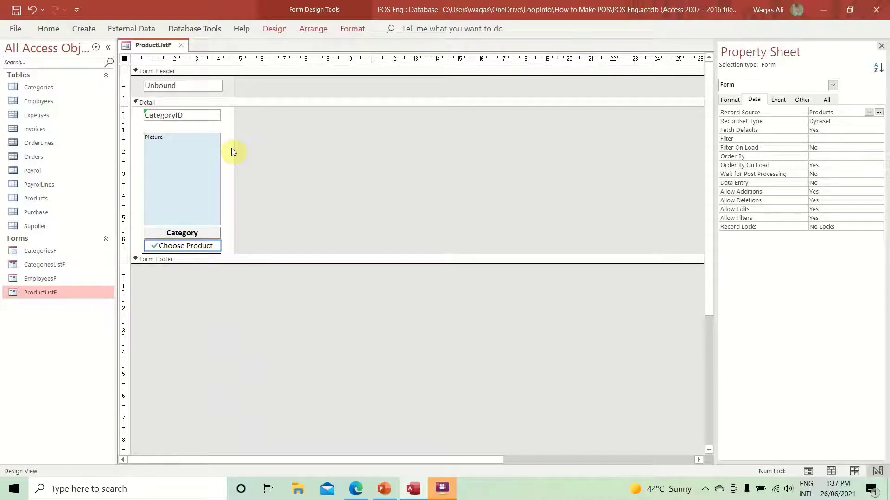
# - Bind the CategoryID text box to the ProductID field and rename the control ProductID
pyautogui.click(192, 118)
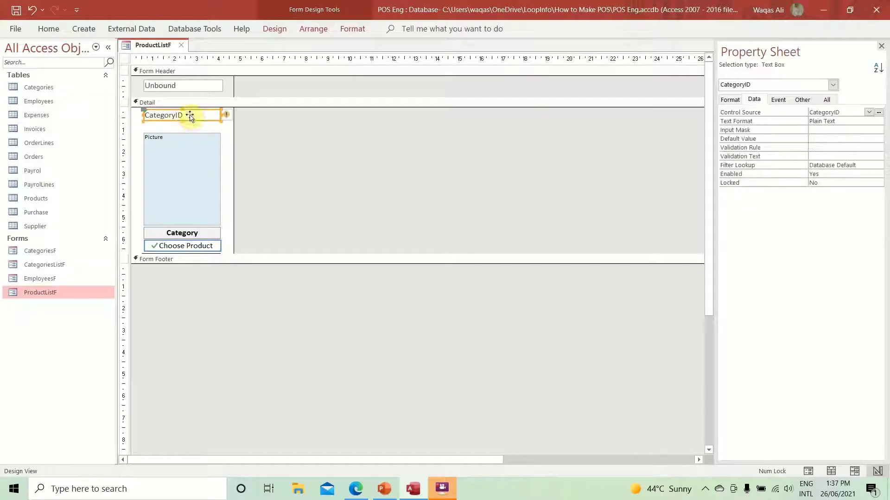
pyautogui.click(868, 112)
pyautogui.click(856, 122)
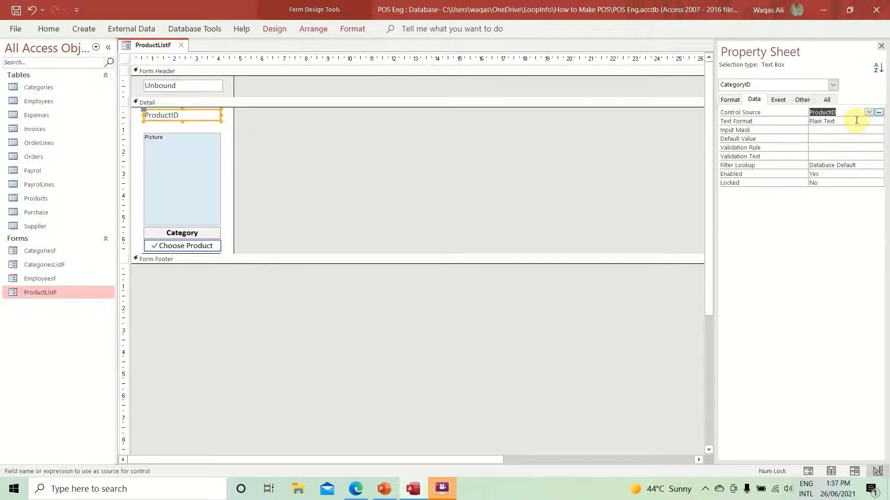
pyautogui.click(802, 100)
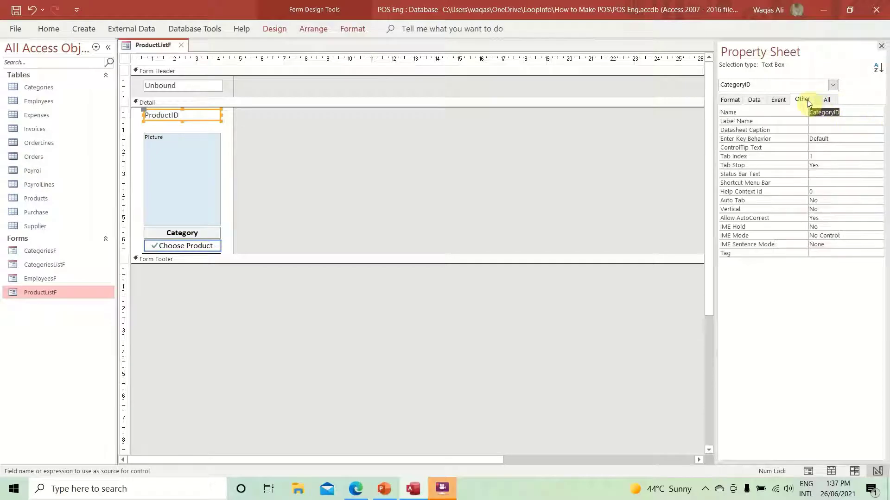
pyautogui.click(848, 109)
pyautogui.write('.')
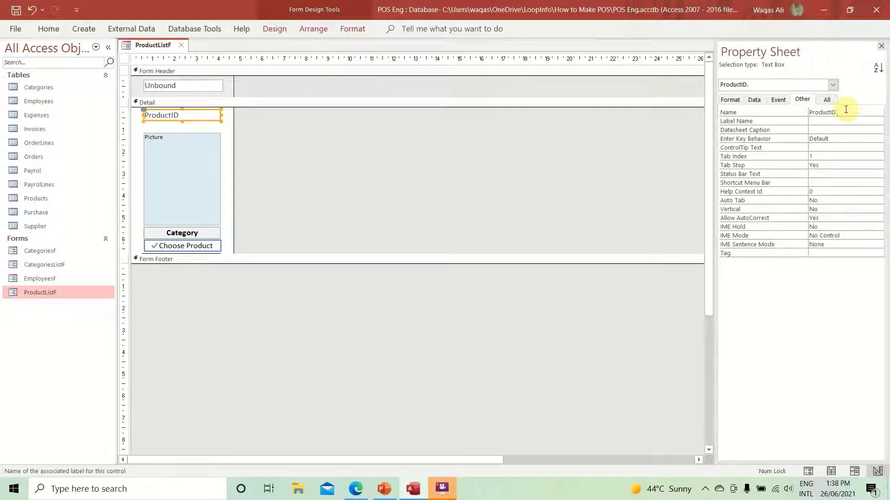
pyautogui.press('BackSpace')
pyautogui.press('Return')
pyautogui.click(229, 141)
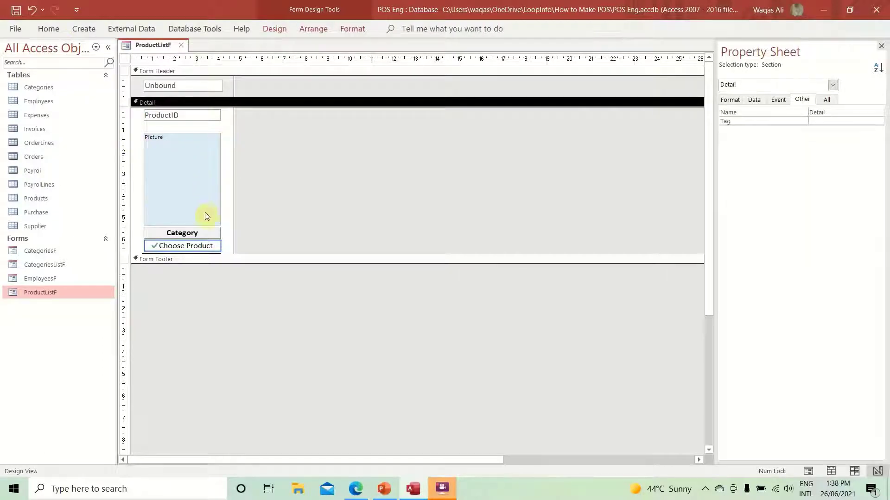
# - Bind the Category text box below the picture to the Product field and rename the control Product
pyautogui.click(210, 234)
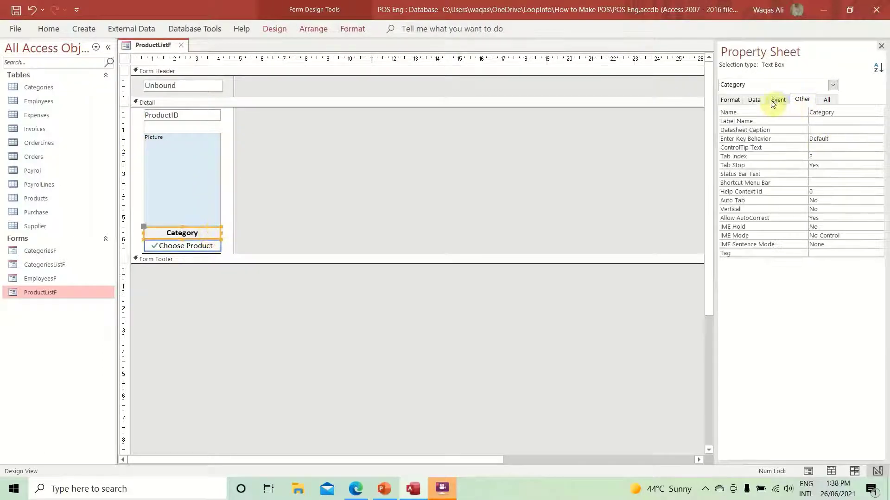
pyautogui.click(754, 99)
pyautogui.click(868, 112)
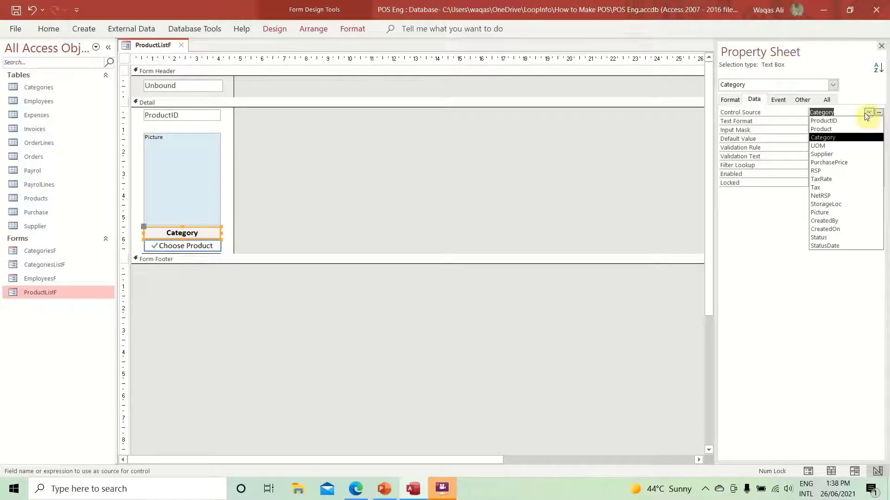
pyautogui.click(851, 129)
pyautogui.hotkey('ctrl', 'c')
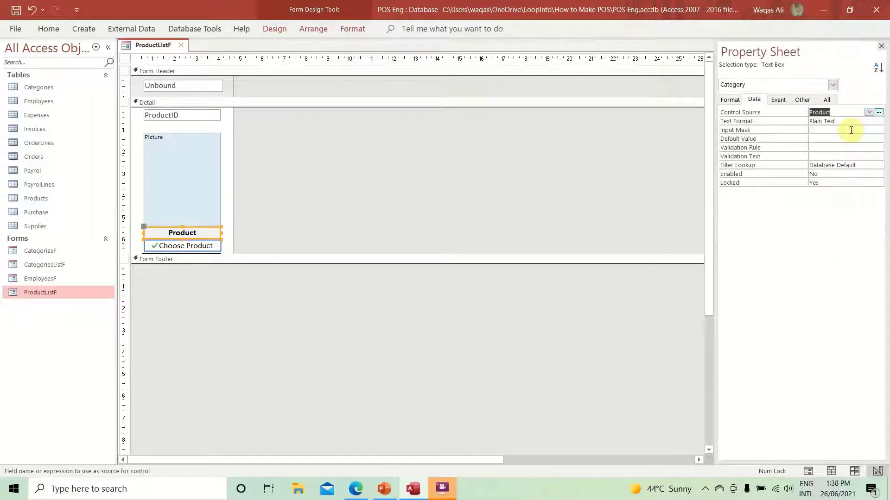
pyautogui.click(809, 101)
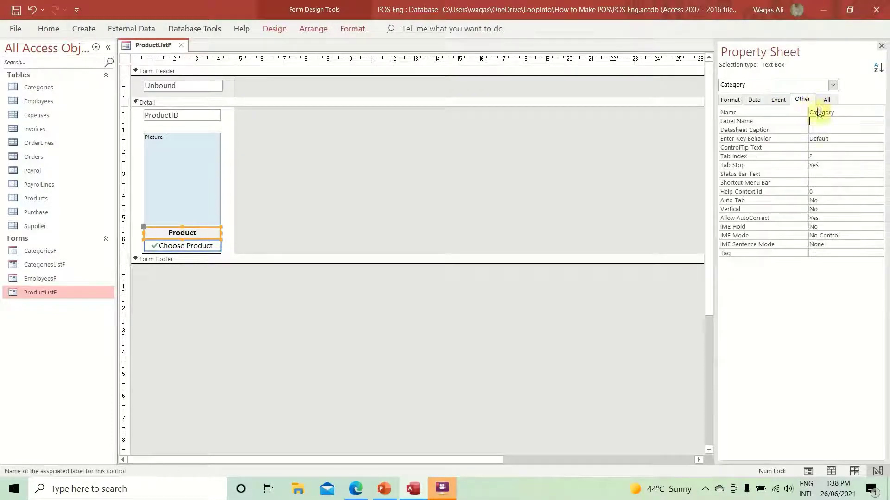
pyautogui.doubleClick(829, 112)
pyautogui.hotkey('ctrl', 'v')
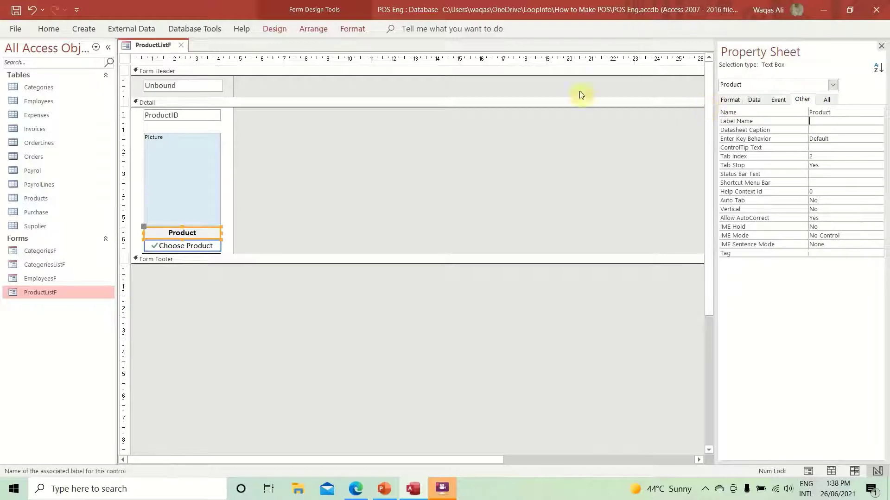
# - Check the data and name properties of the ProductID text box and the name of the Product text box
pyautogui.click(204, 117)
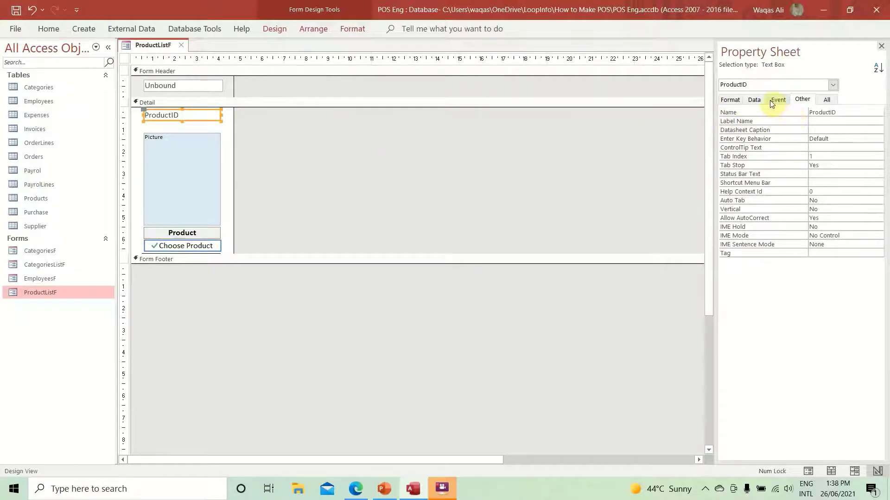
pyautogui.click(754, 100)
pyautogui.click(802, 99)
pyautogui.click(202, 233)
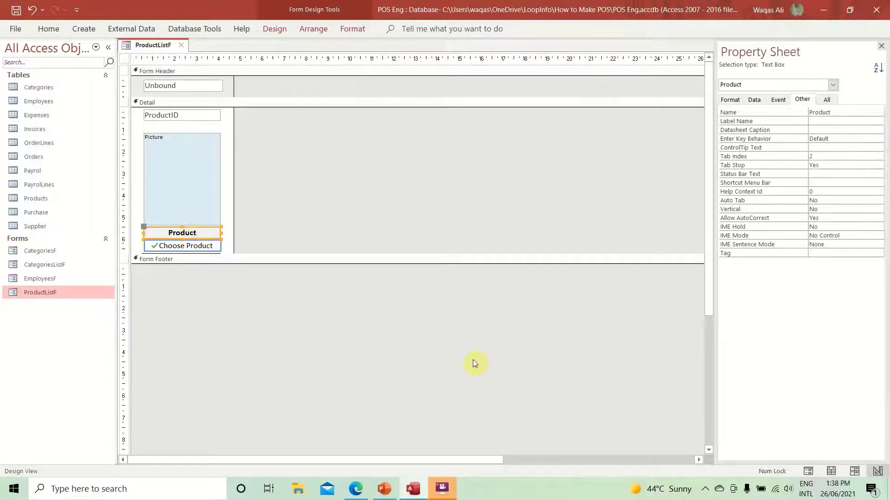
# - Check the layout mock-up in PowerPoint and, back in Access, nudge the picture, Product text box, Choose Product button and line slightly upward
pyautogui.click(384, 488)
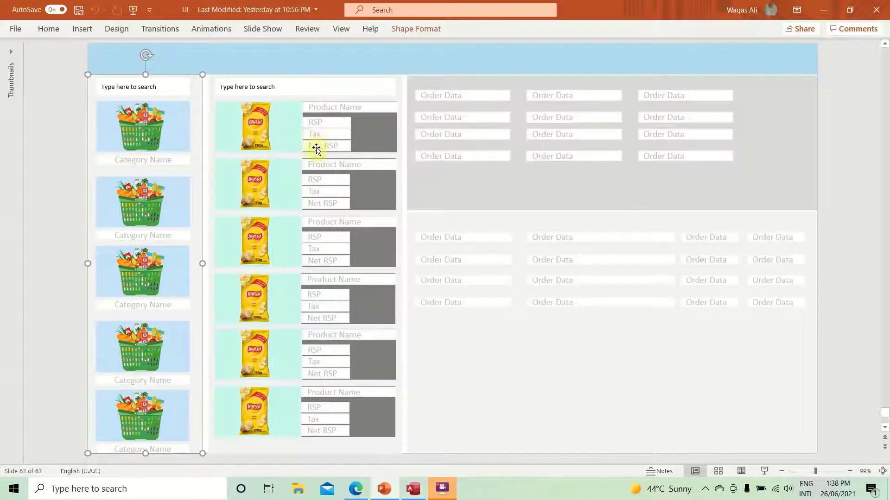
pyautogui.hotkey('alt', 'Tab')
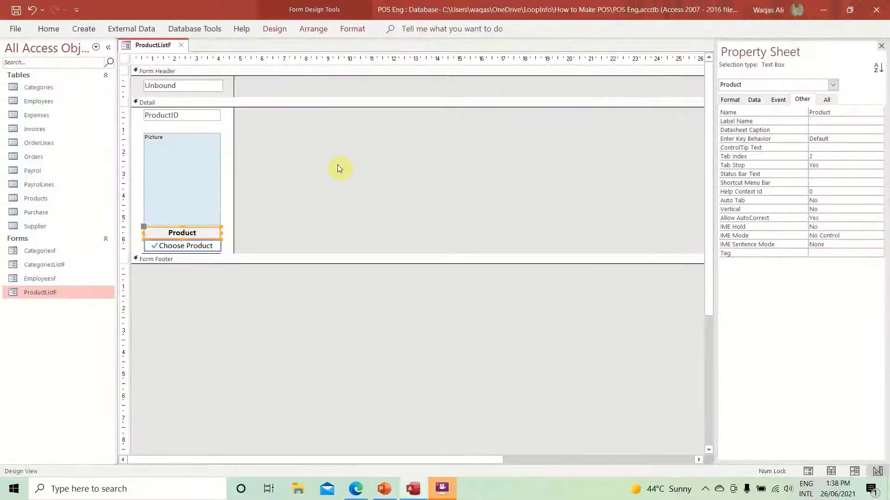
pyautogui.moveTo(196, 129); pyautogui.dragTo(169, 292)
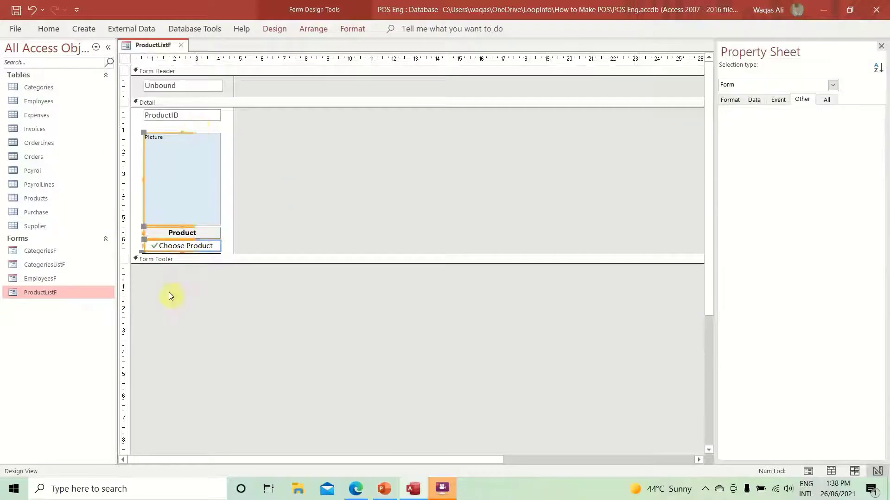
pyautogui.press('Up')
pyautogui.press('Up')
pyautogui.press('Up')
pyautogui.press('Up')
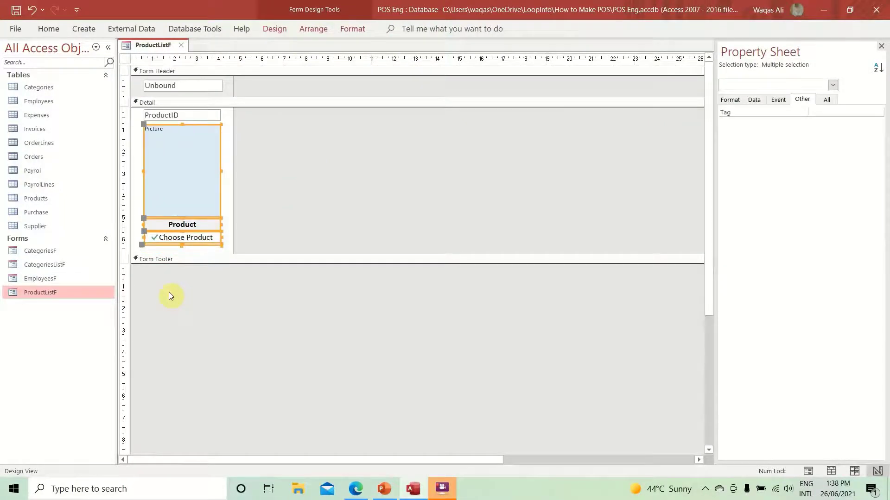
pyautogui.press('Down')
pyautogui.press('Down')
pyautogui.press('Down')
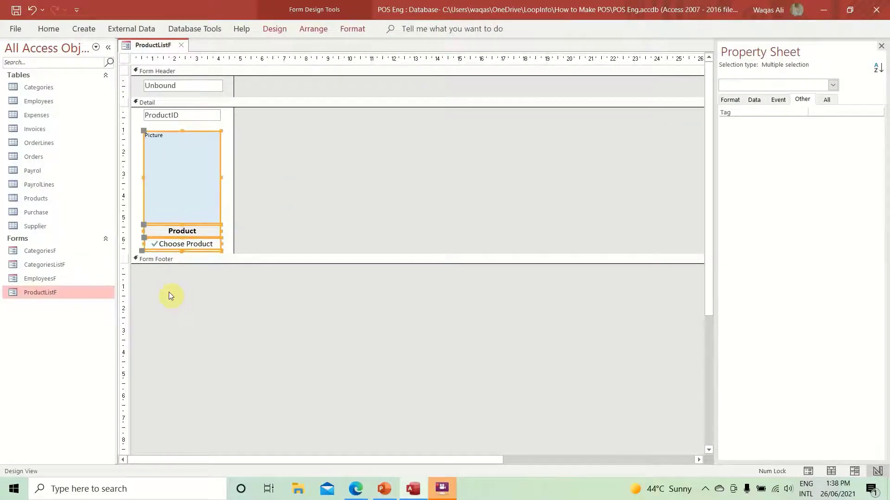
pyautogui.click(248, 177)
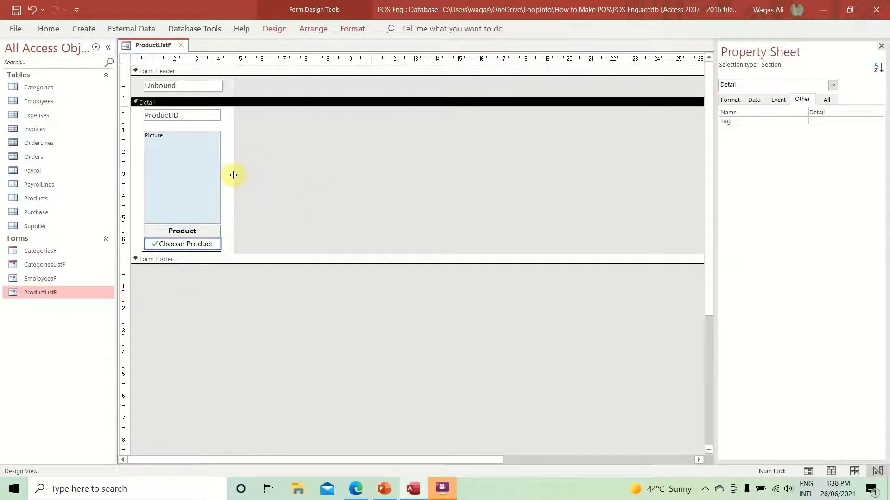
# - Widen the form to about 8.7 cm and place the Product text box beside the picture, widened to about 4.5 cm
pyautogui.moveTo(234, 175); pyautogui.dragTo(296, 174)
pyautogui.moveTo(306, 176); pyautogui.dragTo(306, 175)
pyautogui.moveTo(205, 227); pyautogui.dragTo(305, 137)
pyautogui.moveTo(306, 173); pyautogui.dragTo(321, 173)
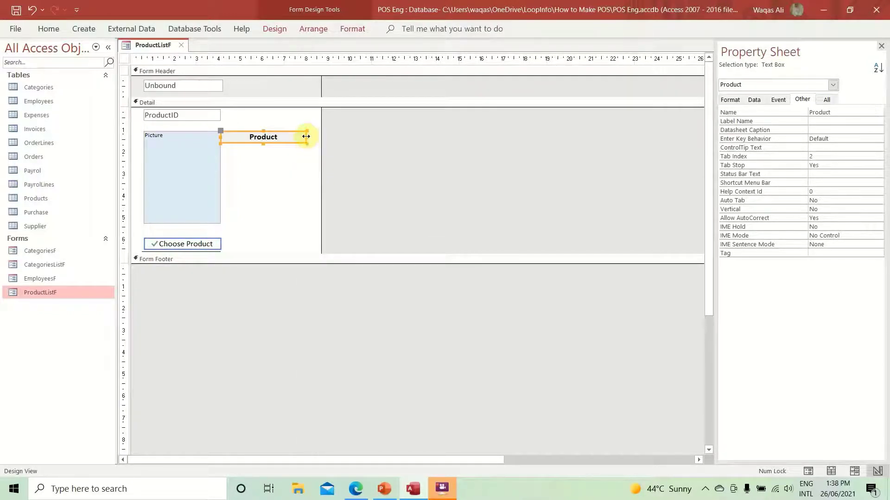
pyautogui.moveTo(306, 136); pyautogui.dragTo(318, 138)
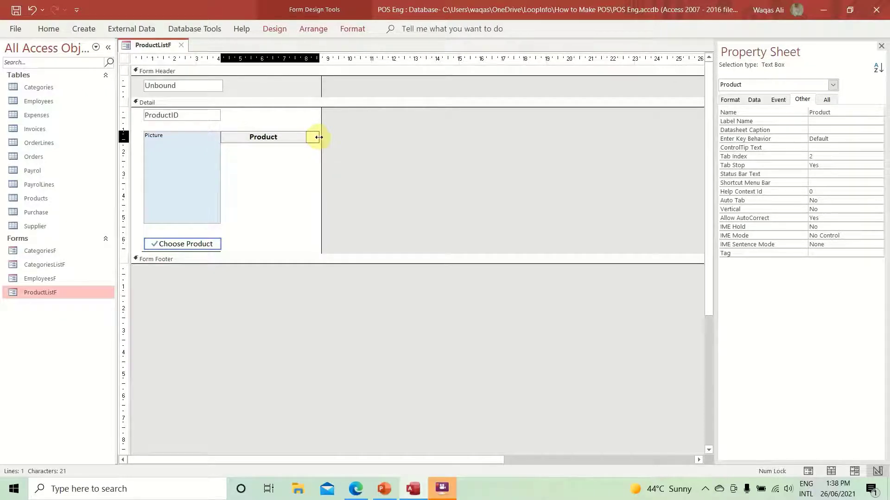
pyautogui.moveTo(319, 137); pyautogui.dragTo(320, 137)
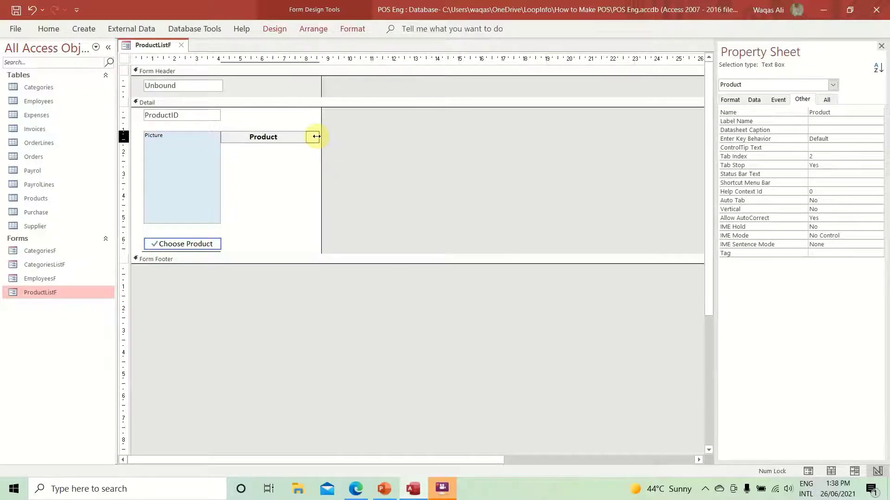
# - Left-align the Product text box and set its font size to 10
pyautogui.click(50, 29)
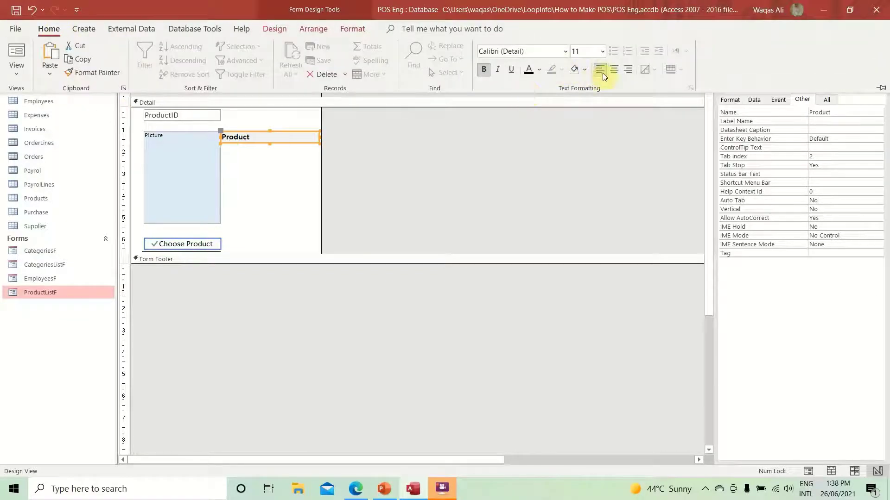
pyautogui.click(601, 53)
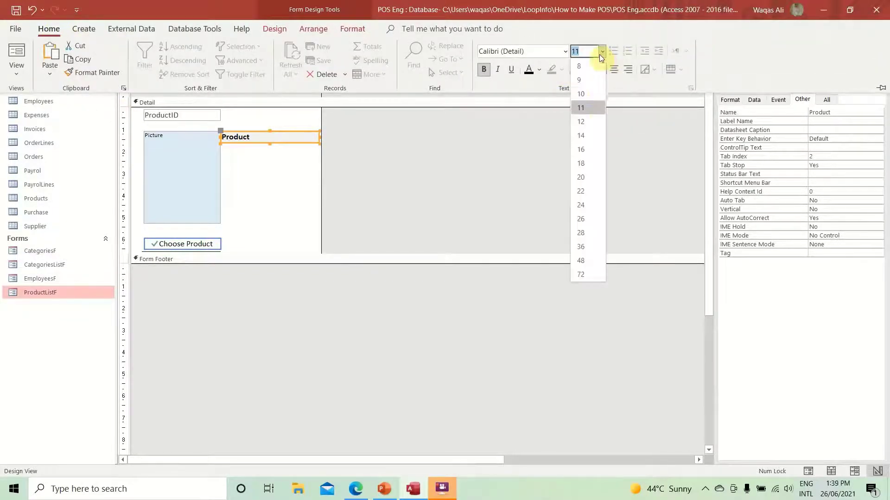
pyautogui.click(593, 101)
pyautogui.click(278, 184)
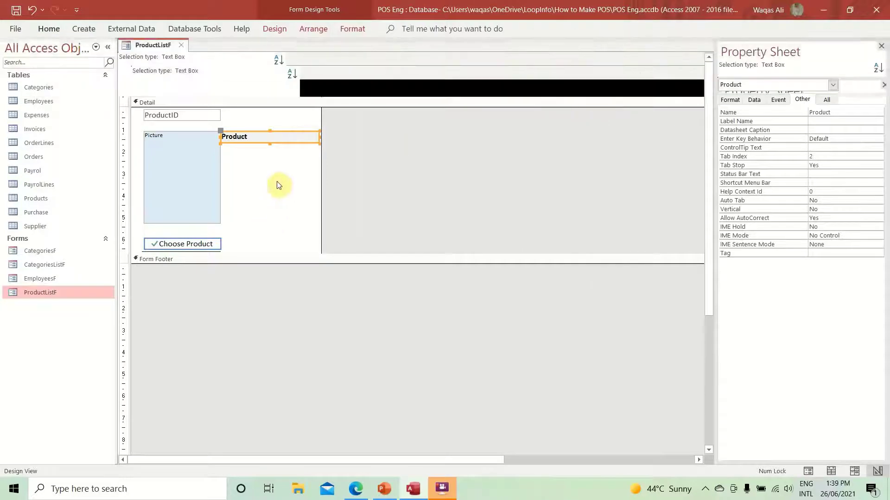
# - Duplicate the Product text box below itself, bind the copy to the RSP field and rename the control RSP
pyautogui.click(263, 138)
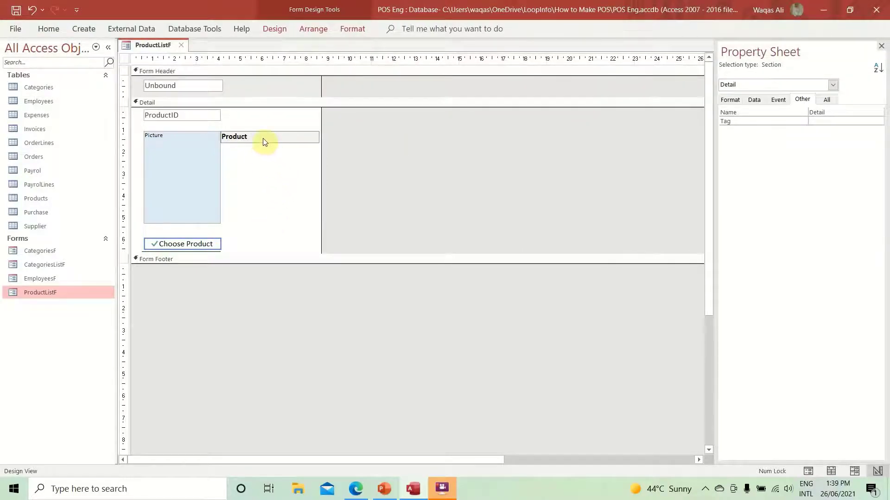
pyautogui.hotkey('ctrl', 'c')
pyautogui.hotkey('ctrl', 'v')
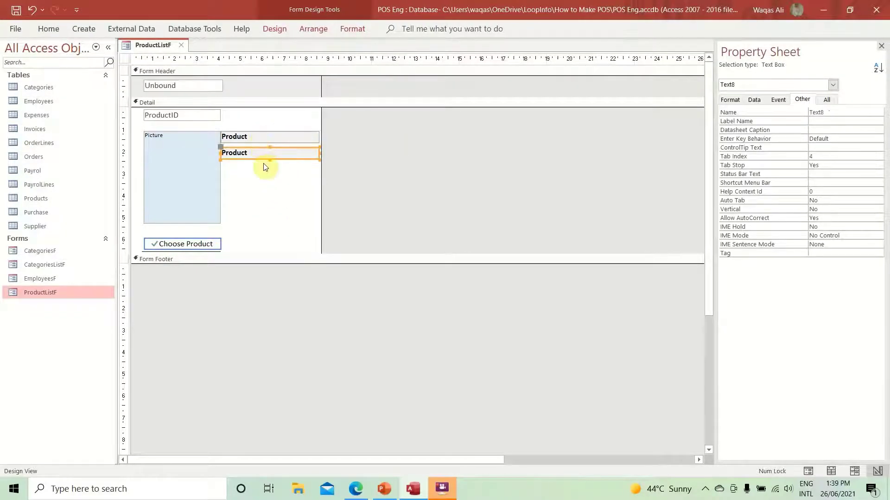
pyautogui.click(753, 100)
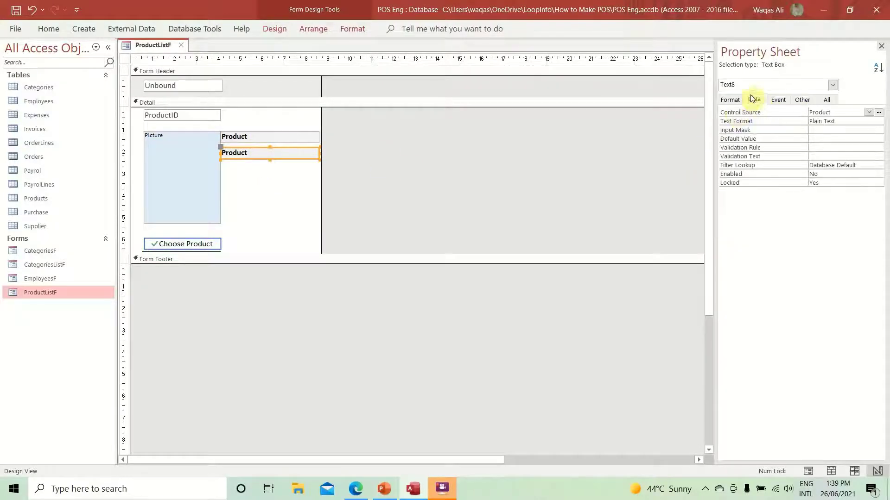
pyautogui.click(868, 112)
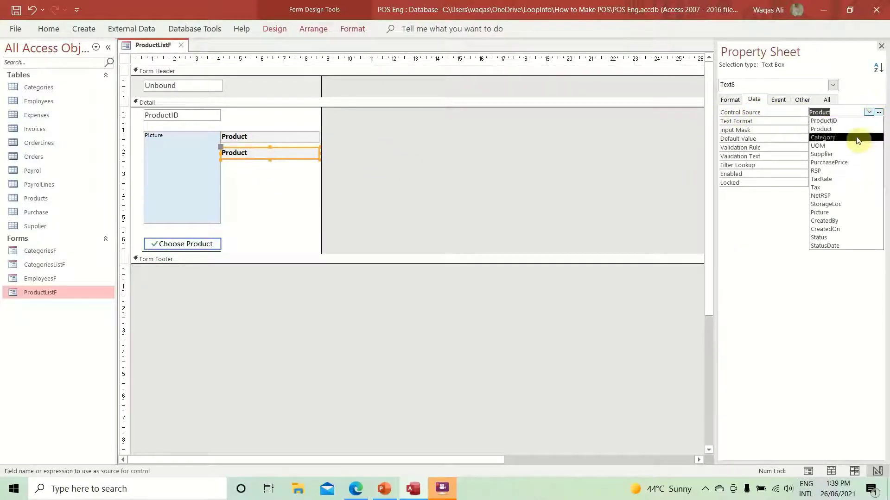
pyautogui.click(857, 171)
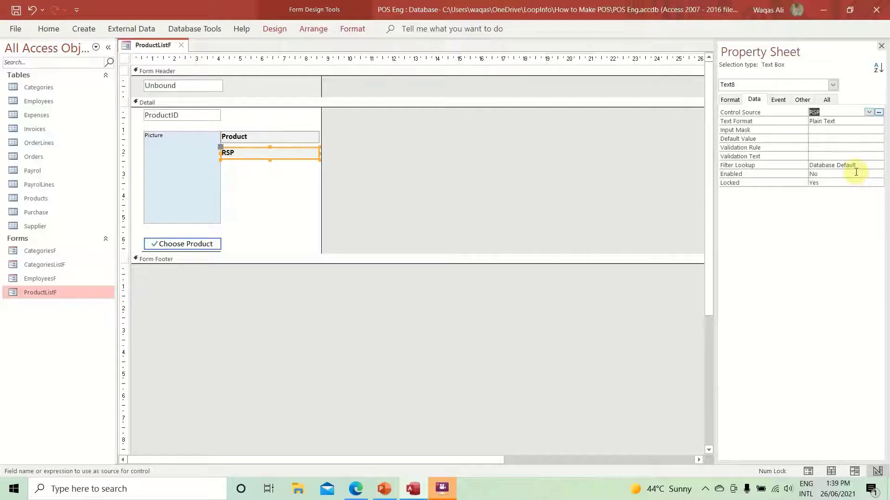
pyautogui.click(802, 99)
pyautogui.write('RSP')
pyautogui.press('Return')
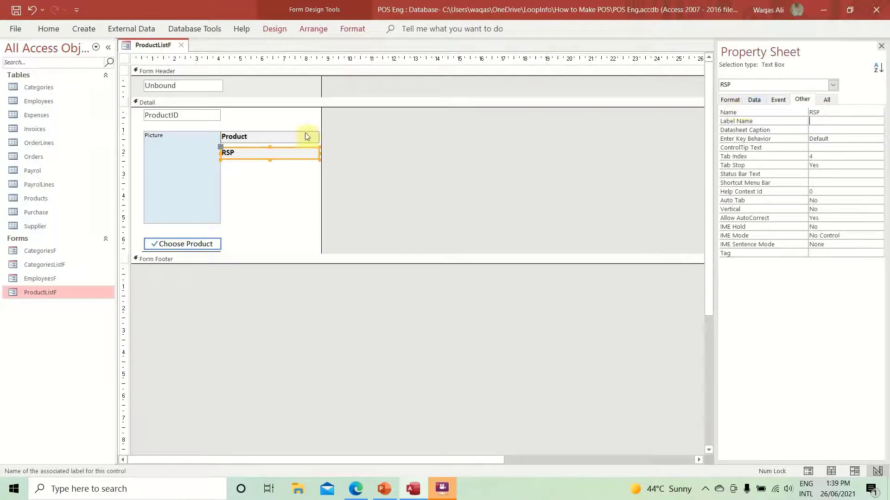
# - Duplicate the RSP text box below itself, bind the copy to the Tax field and rename the control Tax
pyautogui.click(290, 152)
pyautogui.hotkey('ctrl', 'c')
pyautogui.hotkey('ctrl', 'v')
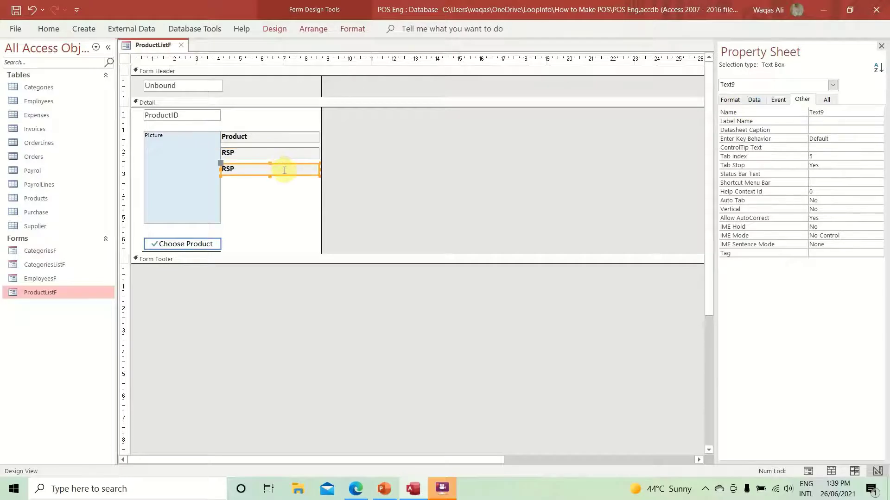
pyautogui.click(755, 100)
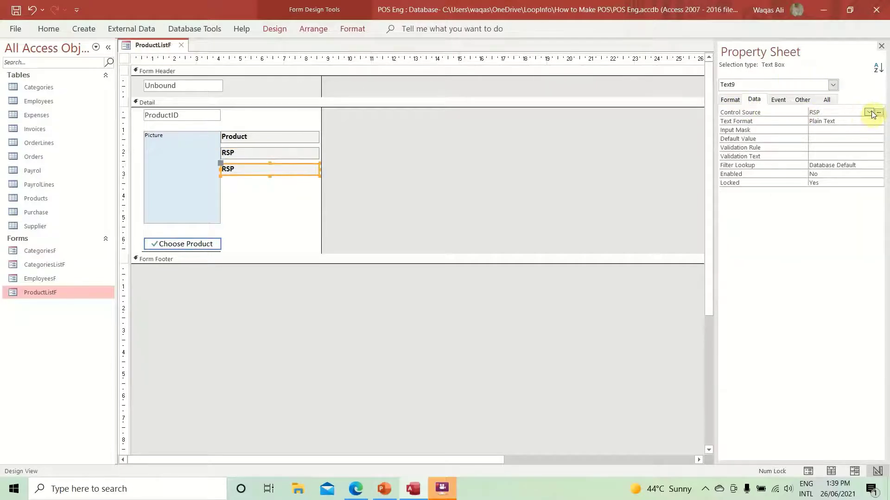
pyautogui.click(868, 112)
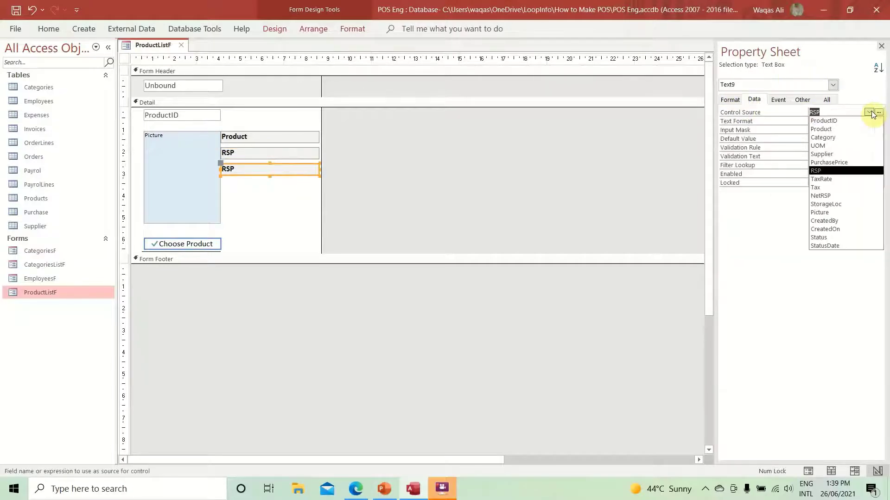
pyautogui.click(849, 187)
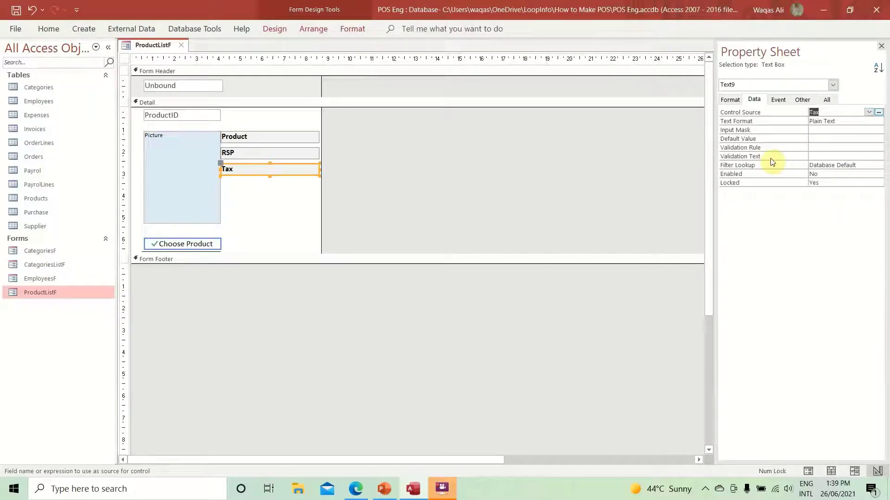
pyautogui.click(802, 100)
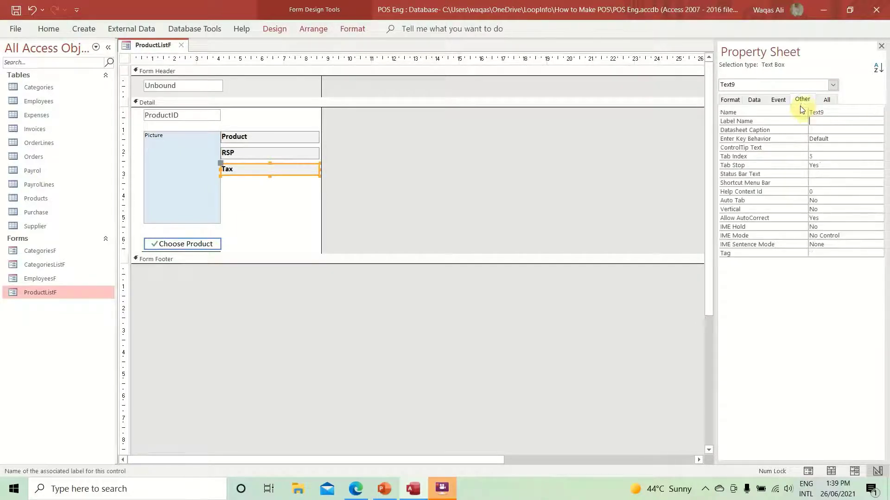
pyautogui.doubleClick(846, 111)
pyautogui.write('Tax')
pyautogui.press('Return')
# - Delete the Product, RSP and Tax text boxes beside the picture
pyautogui.moveTo(293, 213); pyautogui.dragTo(273, 122)
pyautogui.press('Delete')
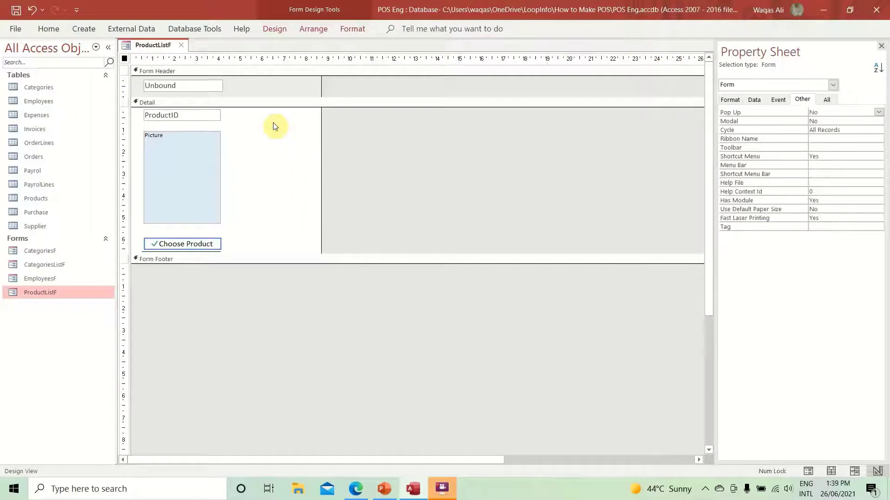
# - Add the Product, Category, RSP, Tax and NetRSP fields together to the Detail section beside the picture
pyautogui.click(275, 29)
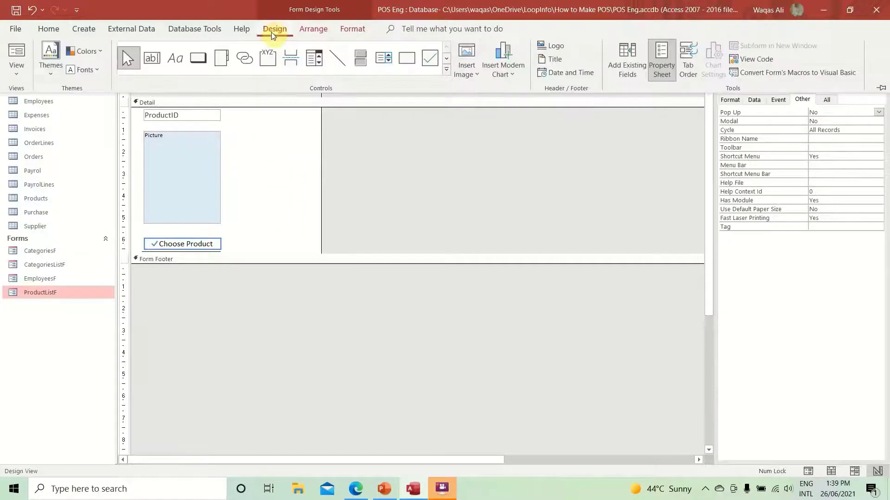
pyautogui.click(633, 67)
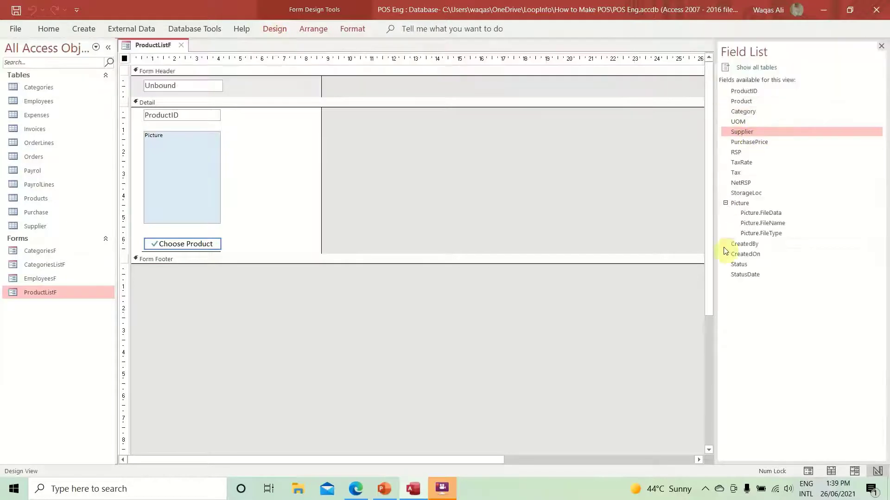
pyautogui.click(726, 204)
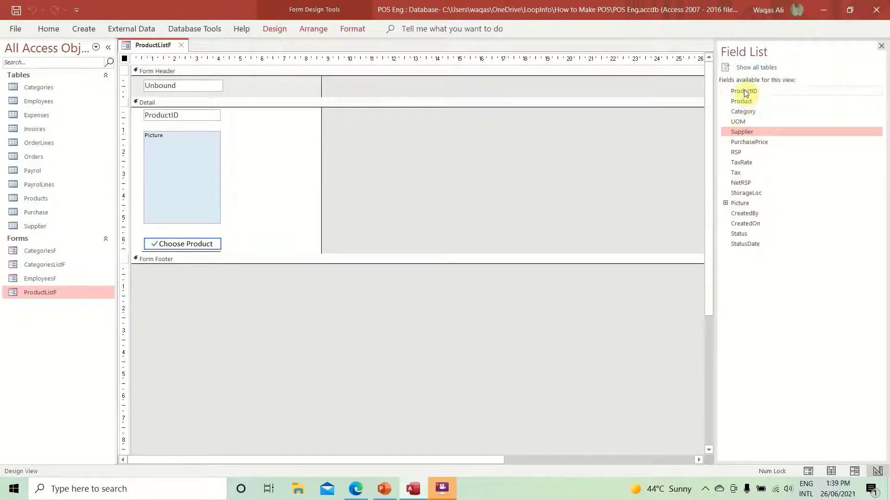
pyautogui.click(748, 102)
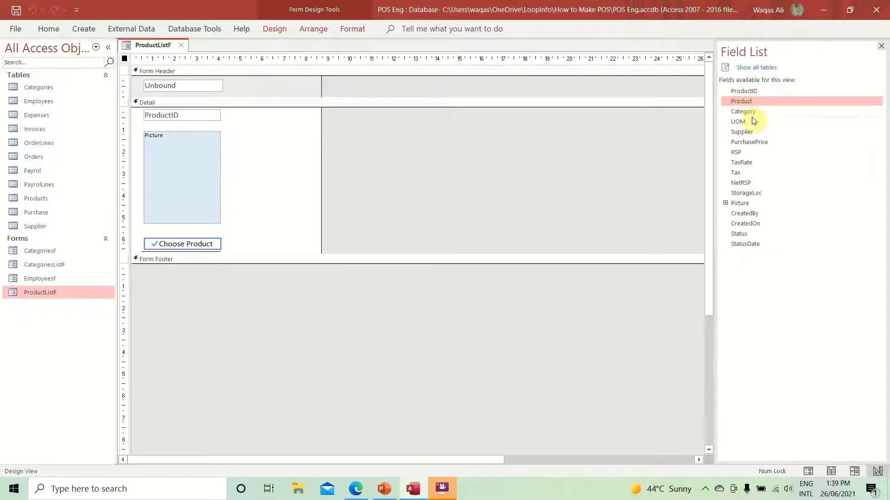
pyautogui.keyDown('ctrl'); pyautogui.click(750, 111); pyautogui.keyUp('ctrl')
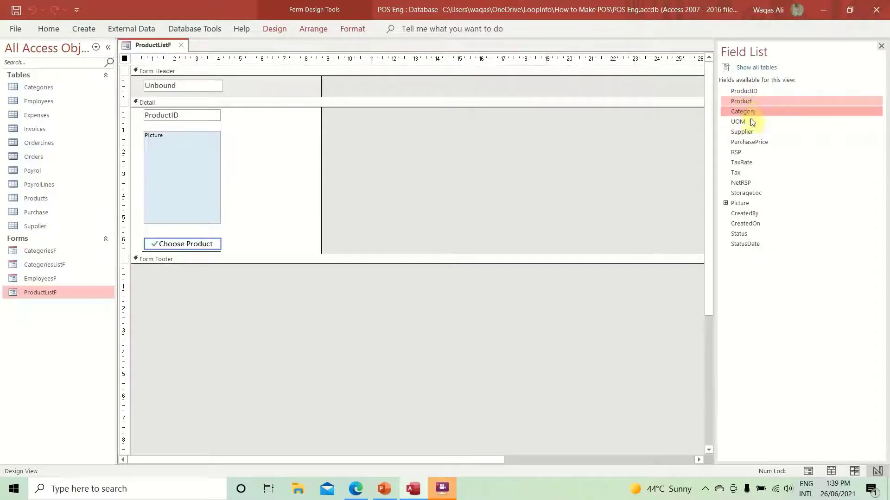
pyautogui.keyDown('ctrl'); pyautogui.click(738, 153); pyautogui.keyUp('ctrl')
pyautogui.keyDown('ctrl'); pyautogui.click(737, 174); pyautogui.keyUp('ctrl')
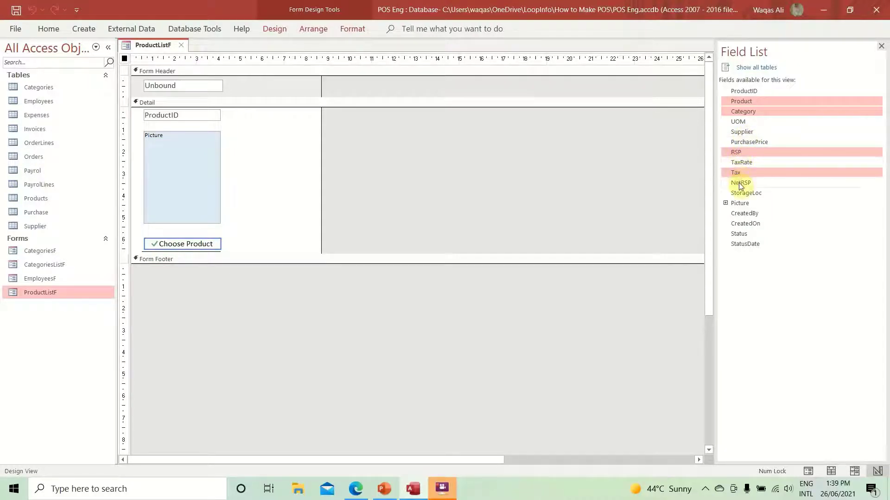
pyautogui.keyDown('ctrl'); pyautogui.click(739, 184); pyautogui.keyUp('ctrl')
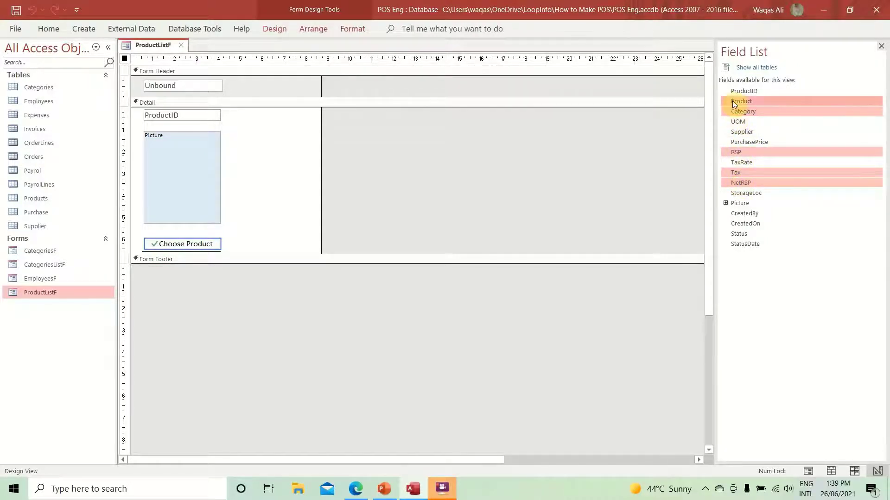
pyautogui.moveTo(732, 101); pyautogui.dragTo(259, 145)
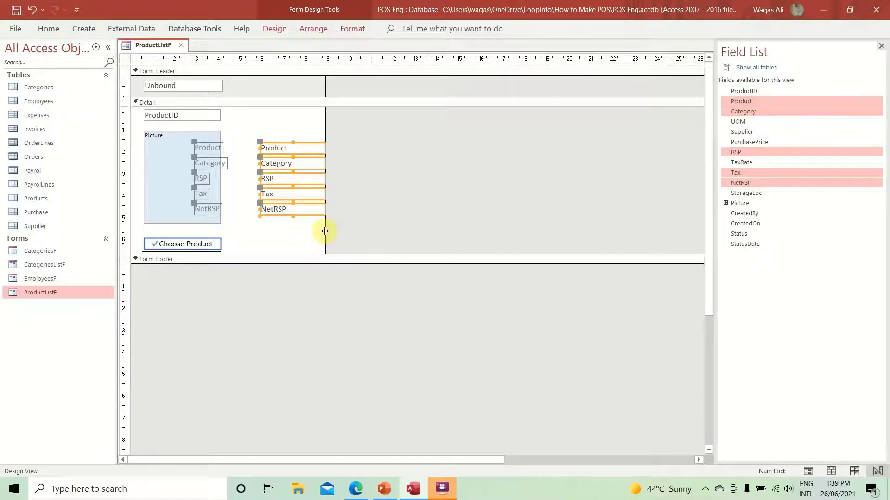
# - Widen the form to about 10.3 cm and arrange the new fields in a stacked layout clear of the picture
pyautogui.moveTo(324, 230); pyautogui.dragTo(355, 230)
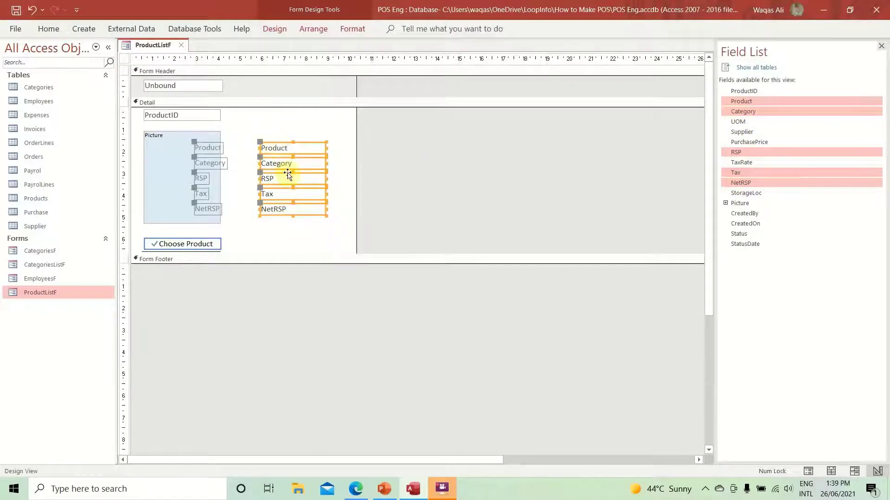
pyautogui.moveTo(285, 165); pyautogui.dragTo(305, 166)
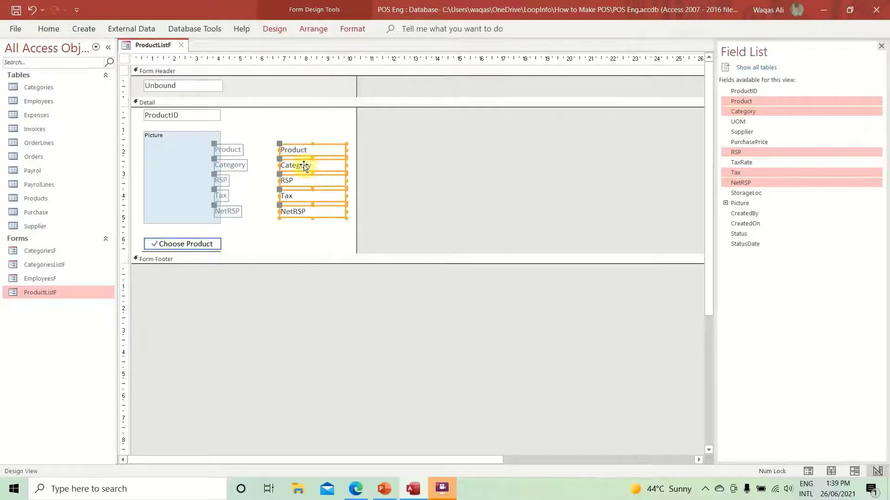
pyautogui.rightClick(298, 175)
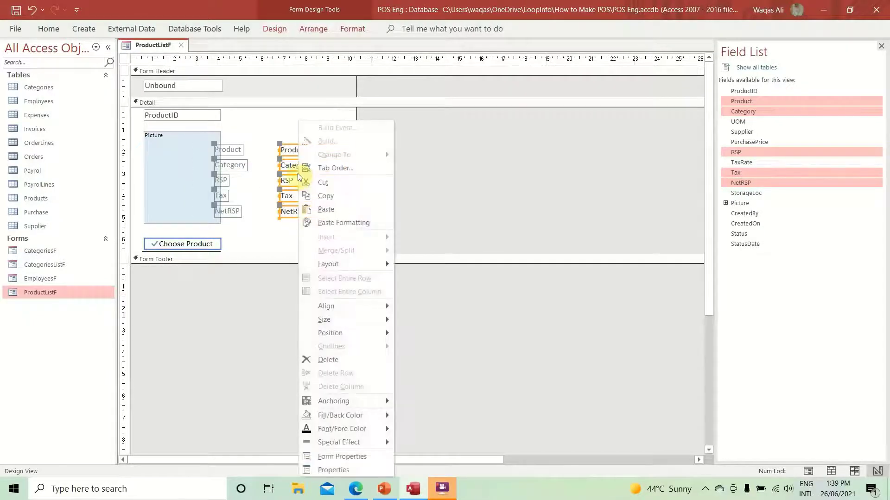
pyautogui.moveTo(349, 267)
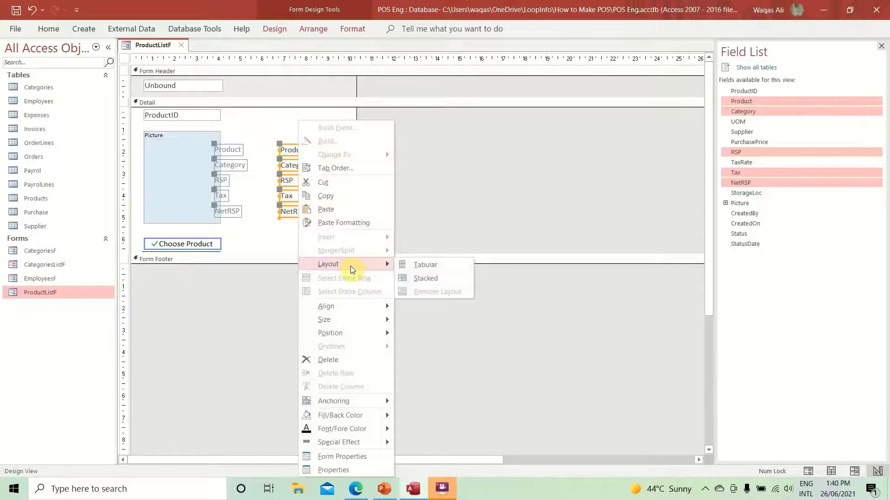
pyautogui.click(416, 279)
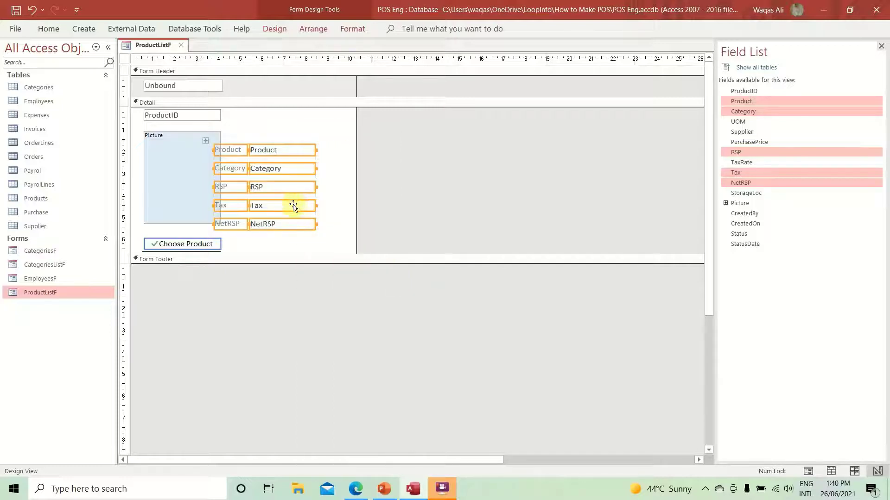
pyautogui.moveTo(292, 205); pyautogui.dragTo(314, 199)
# - Set the font colour of the five new fields and their labels to black
pyautogui.click(46, 27)
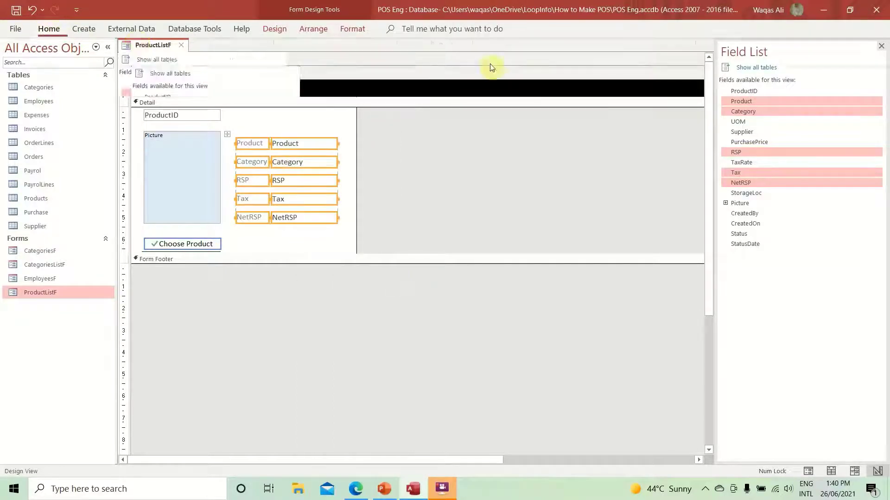
pyautogui.click(541, 75)
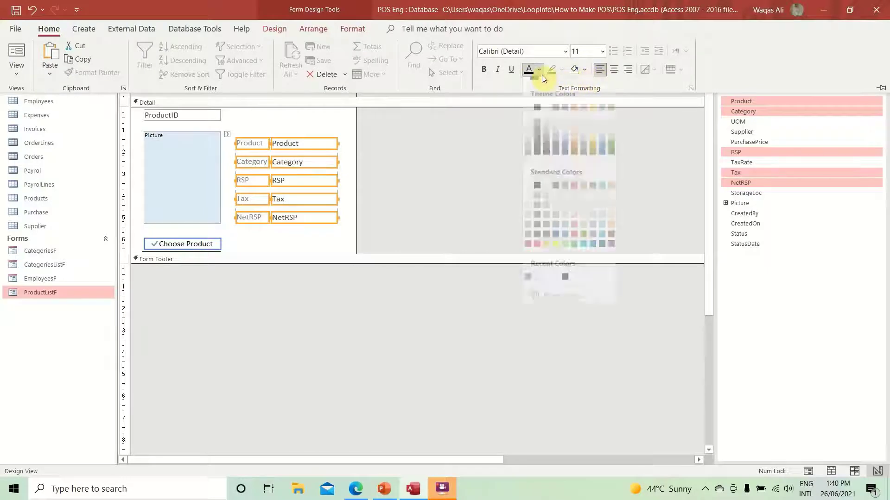
pyautogui.click(539, 116)
pyautogui.click(267, 180)
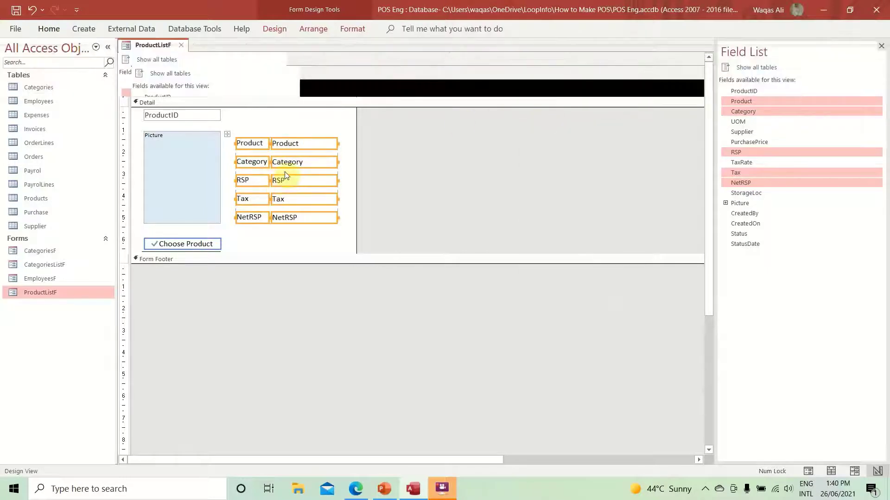
# - Remove the stacked layout from the five new fields so they can be moved individually
pyautogui.rightClick(321, 176)
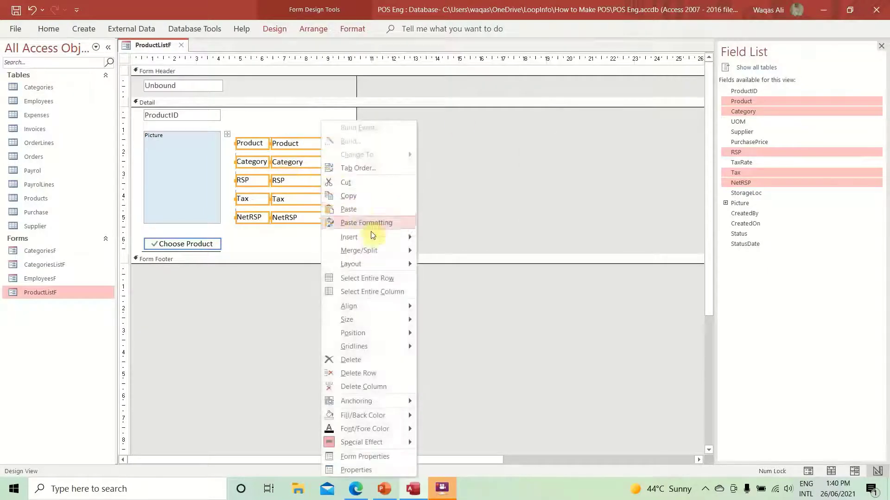
pyautogui.moveTo(383, 265)
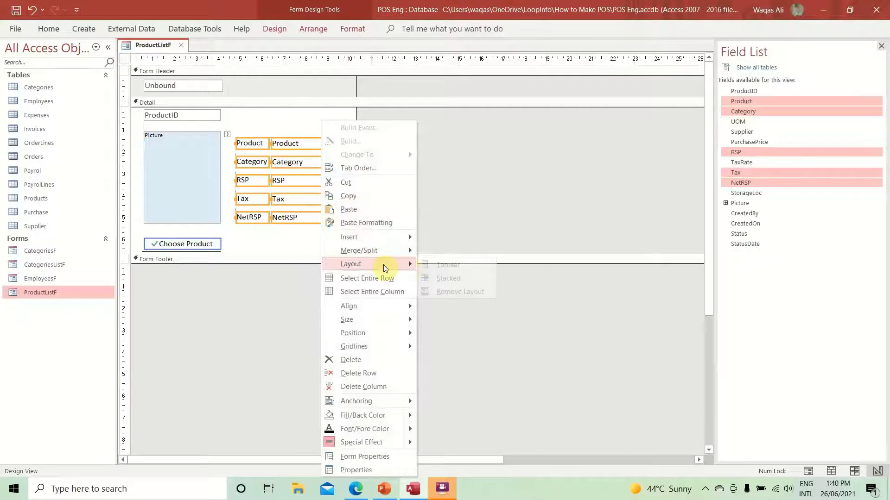
pyautogui.click(457, 291)
pyautogui.click(348, 191)
# - Place the Product and Category labels directly above their text boxes, shifting Category and the fields beneath it downward
pyautogui.click(235, 141)
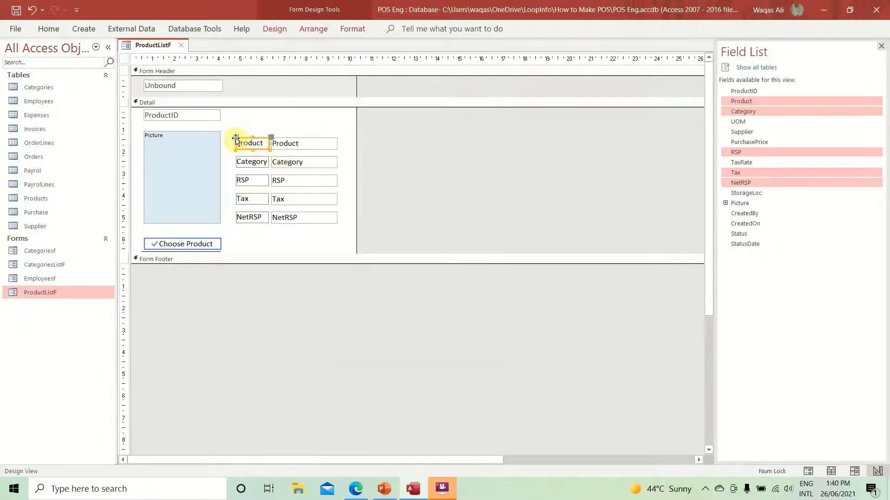
pyautogui.moveTo(236, 139); pyautogui.dragTo(271, 129)
pyautogui.moveTo(324, 232); pyautogui.dragTo(284, 193)
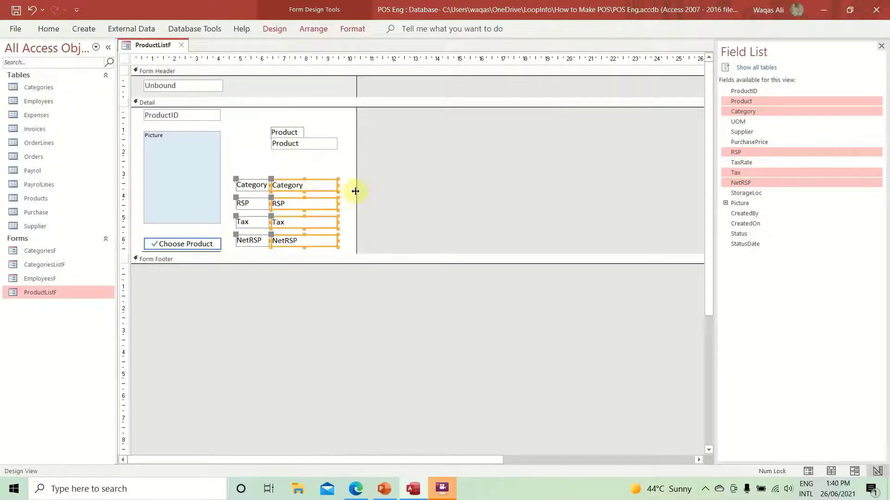
pyautogui.click(356, 191)
pyautogui.click(245, 184)
pyautogui.moveTo(235, 180); pyautogui.dragTo(269, 167)
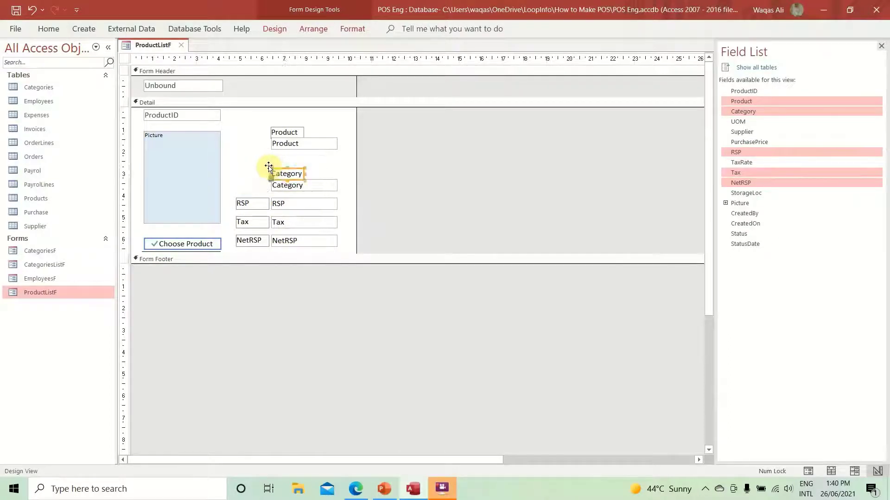
# - Place the Tax and RSP labels above their text boxes, moving the lower fields down to make room
pyautogui.click(252, 203)
pyautogui.moveTo(344, 221); pyautogui.dragTo(260, 271)
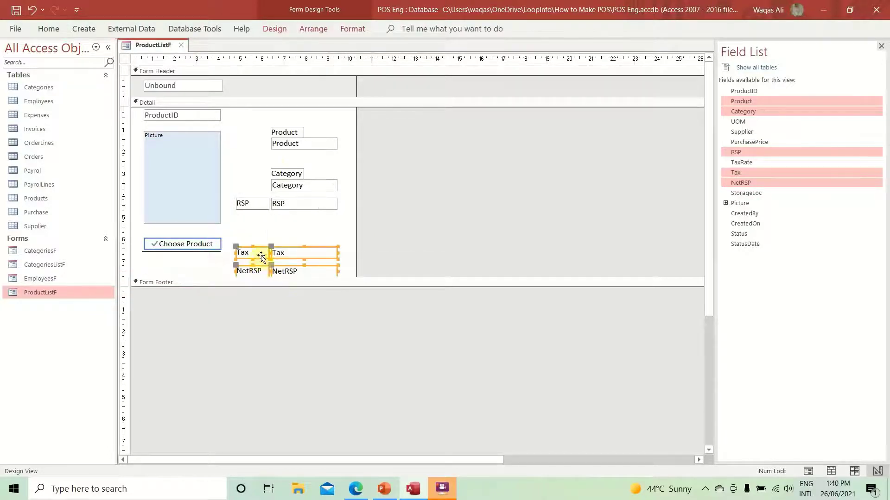
pyautogui.click(258, 253)
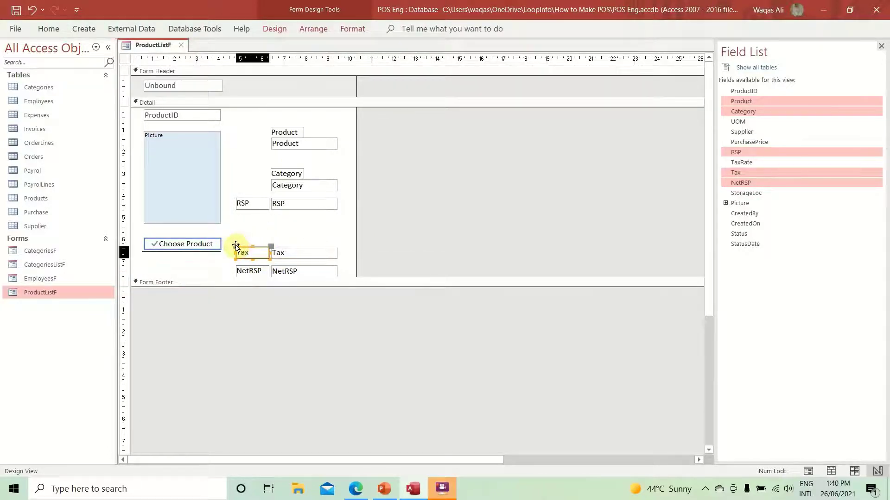
pyautogui.moveTo(235, 246); pyautogui.dragTo(270, 233)
pyautogui.click(255, 203)
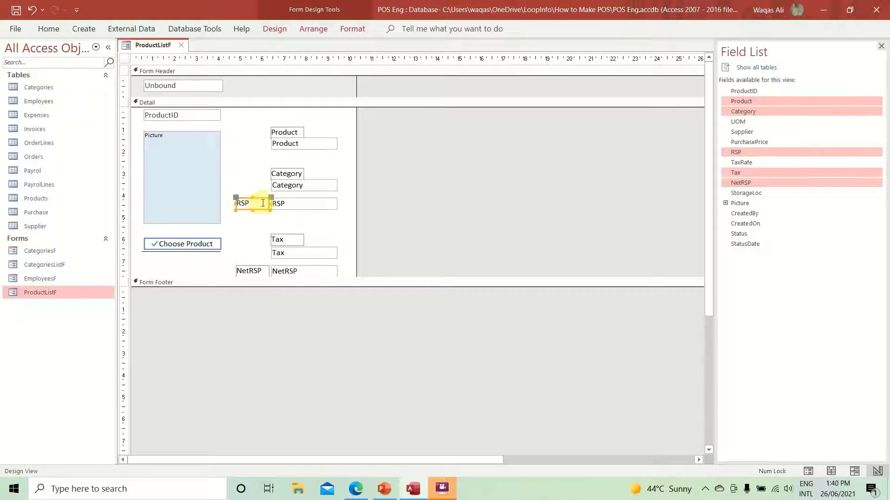
pyautogui.moveTo(263, 201)
pyautogui.mouseDown()
pyautogui.moveTo(262, 213)
pyautogui.moveTo(254, 204)
pyautogui.moveTo(270, 199)
pyautogui.mouseUp()
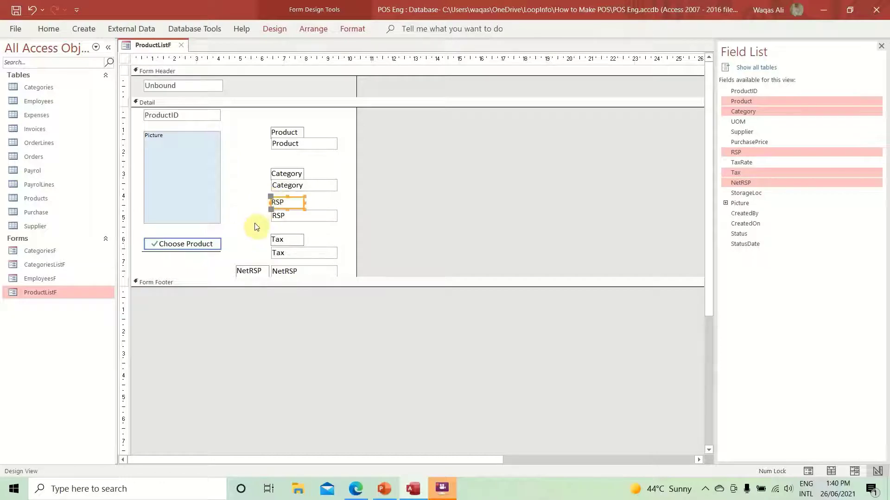
# - Extend the Detail section to about 10 cm high and place the NetRSP label above its text box
pyautogui.scroll(-2, 254, 225)
pyautogui.click(281, 238)
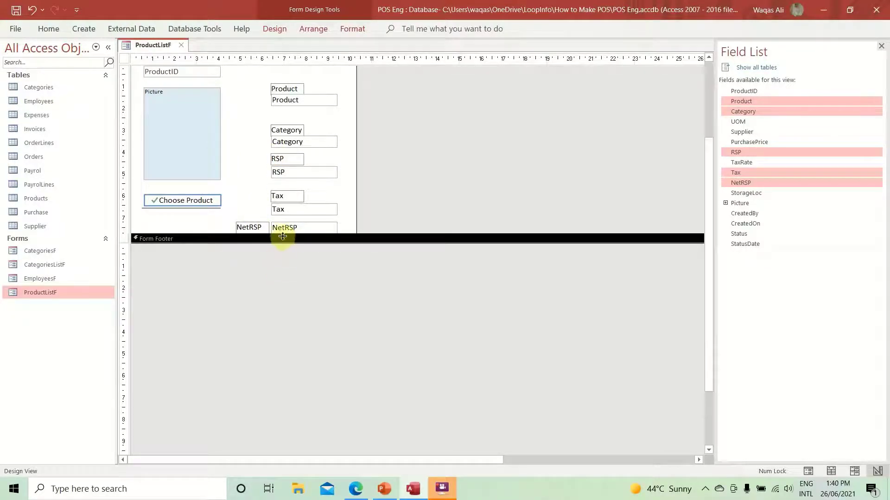
pyautogui.moveTo(283, 232); pyautogui.dragTo(277, 284)
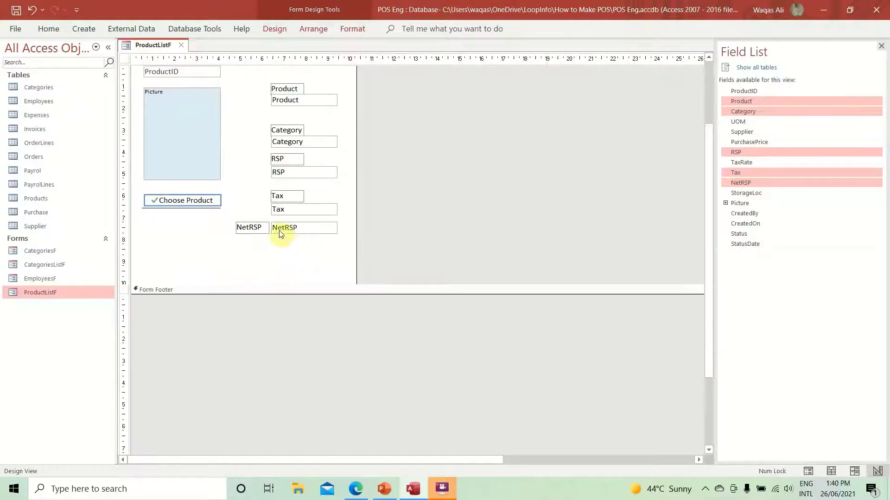
pyautogui.moveTo(280, 228)
pyautogui.mouseDown()
pyautogui.moveTo(283, 242)
pyautogui.moveTo(239, 229)
pyautogui.moveTo(271, 229)
pyautogui.mouseUp()
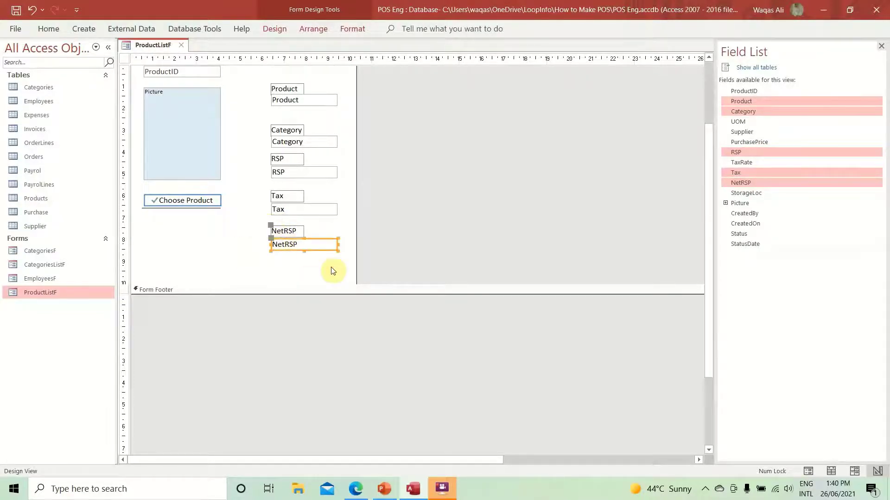
# - Move the Product field against the picture, widen its text box, and caption its label "Product Name" in bold
pyautogui.moveTo(315, 116); pyautogui.dragTo(352, 101)
pyautogui.click(307, 113)
pyautogui.click(286, 106)
pyautogui.click(244, 93)
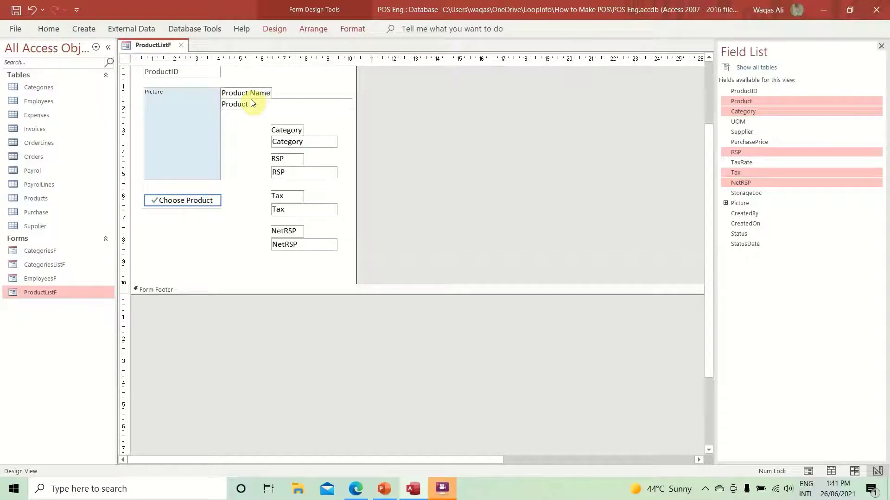
pyautogui.click(250, 98)
pyautogui.hotkey('ctrl', 'b')
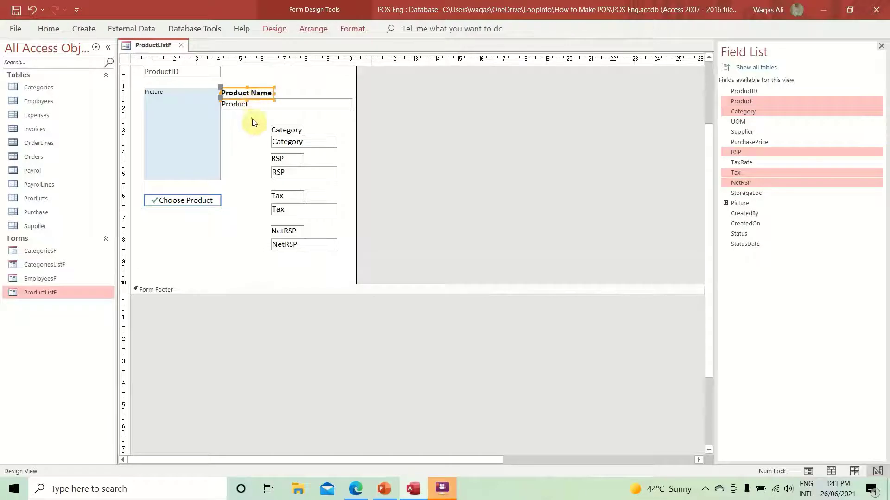
# - Place the RSP field and its label beneath Product, and the Category text box without its label beside ProductID
pyautogui.moveTo(281, 176); pyautogui.dragTo(232, 138)
pyautogui.click(239, 120)
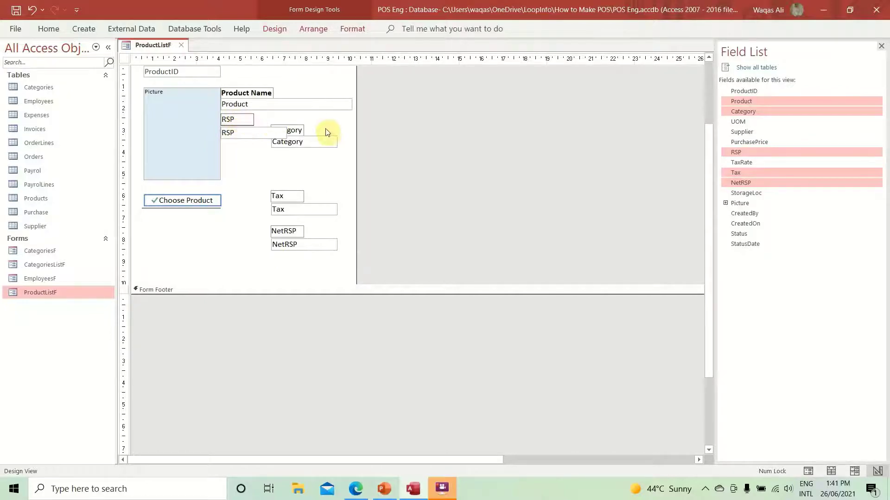
pyautogui.click(320, 142)
pyautogui.moveTo(306, 143); pyautogui.dragTo(288, 82)
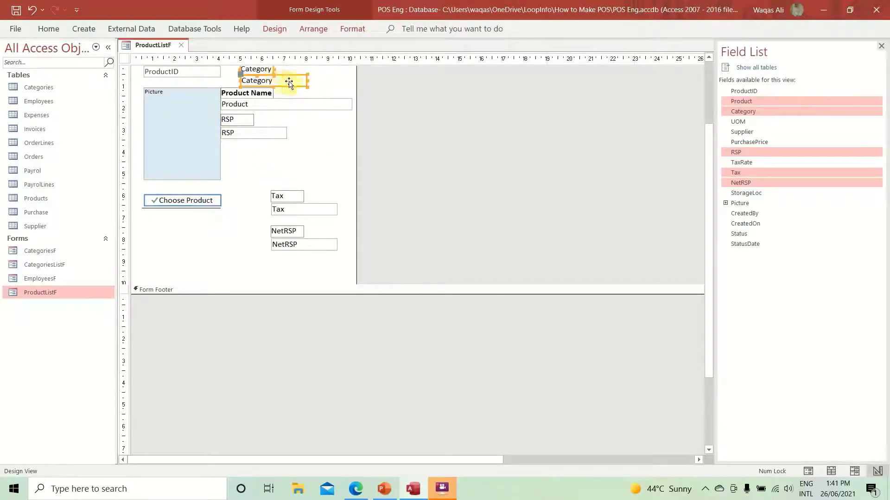
pyautogui.click(266, 72)
pyautogui.moveTo(274, 74); pyautogui.dragTo(258, 72)
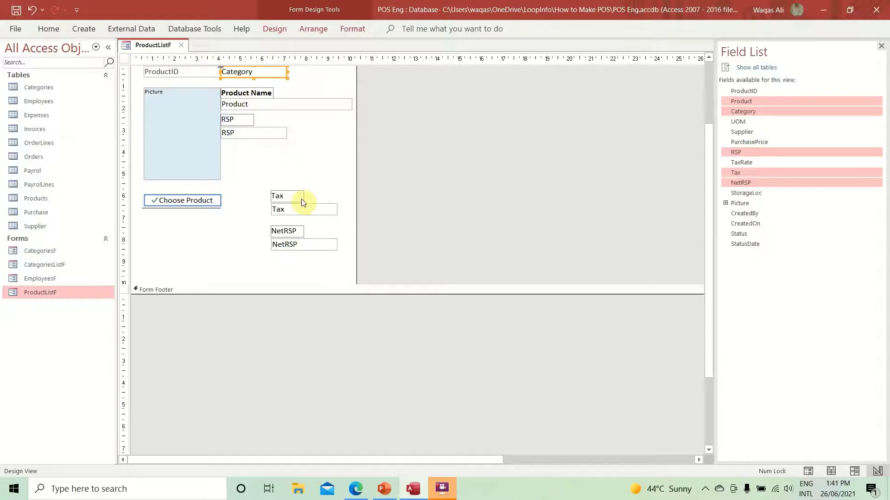
# - Place the Tax field and its label beneath RSP, and close the gaps between the Tax and RSP text boxes and their labels
pyautogui.moveTo(311, 192); pyautogui.dragTo(243, 160)
pyautogui.moveTo(291, 204); pyautogui.dragTo(299, 252)
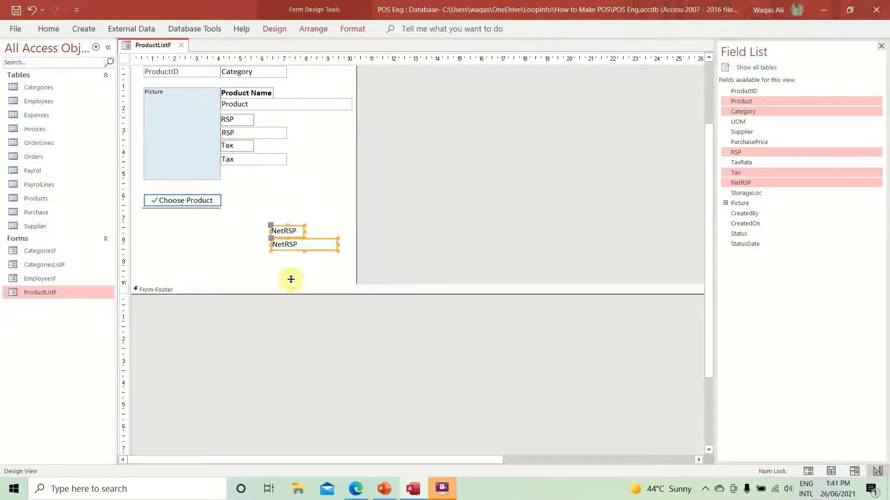
pyautogui.click(232, 159)
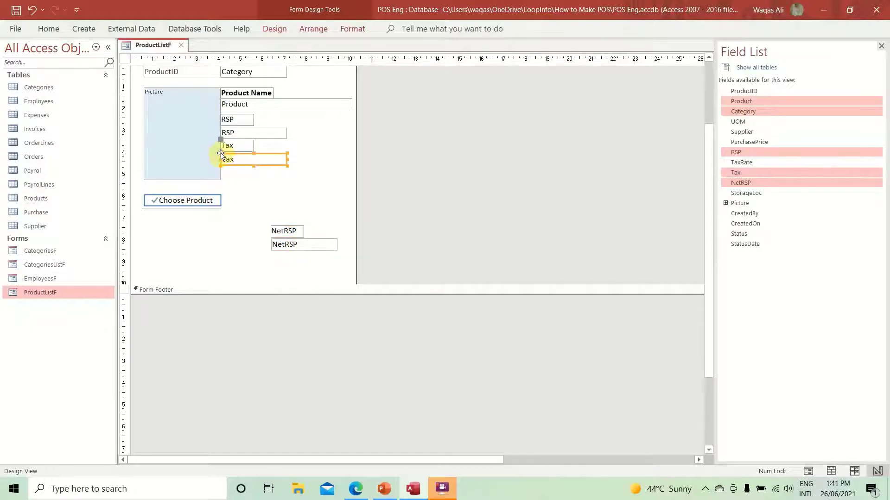
pyautogui.moveTo(218, 153); pyautogui.dragTo(221, 150)
pyautogui.click(226, 131)
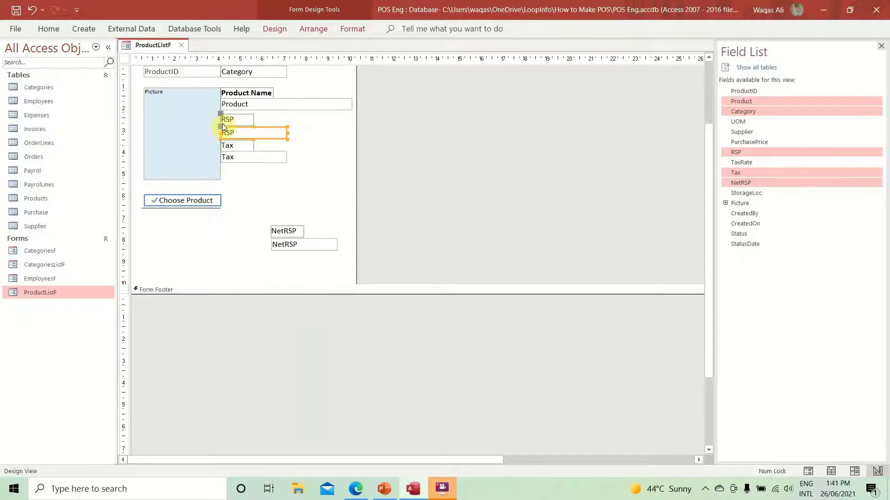
pyautogui.moveTo(222, 129); pyautogui.dragTo(222, 125)
pyautogui.click(319, 132)
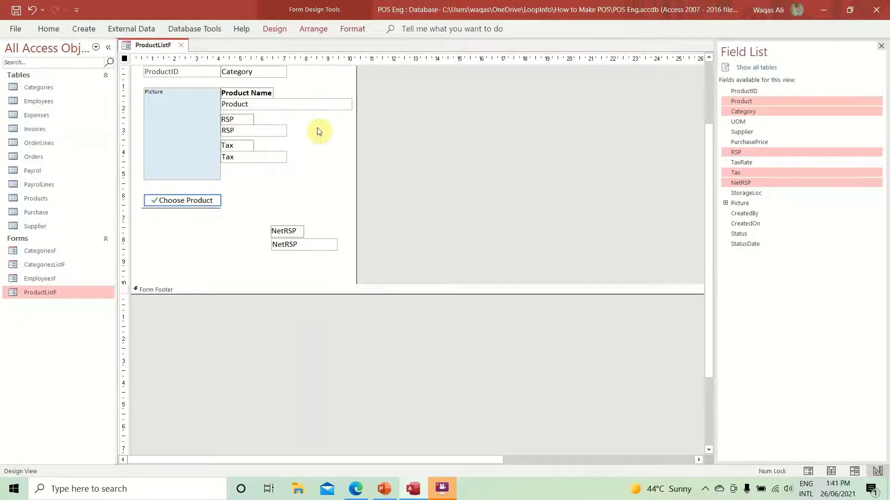
# - Move the NetRSP field and label beneath Tax, with its text box directly against the label
pyautogui.moveTo(318, 221); pyautogui.dragTo(243, 186)
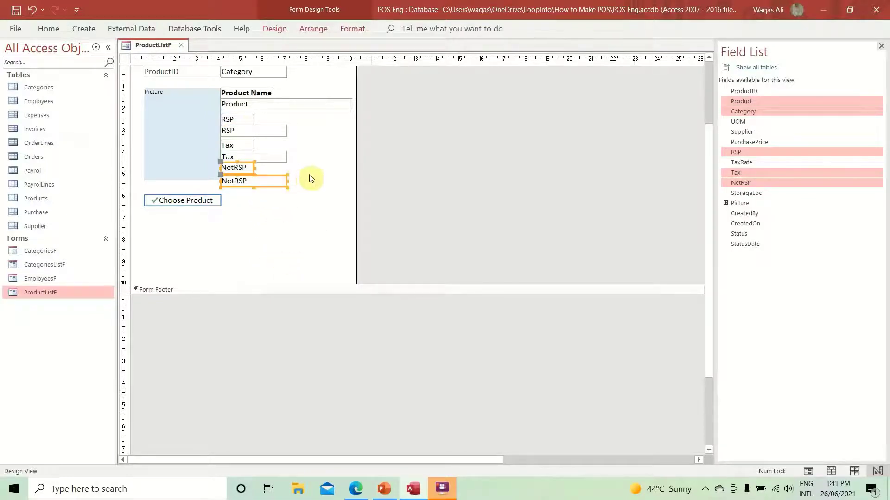
pyautogui.click(265, 185)
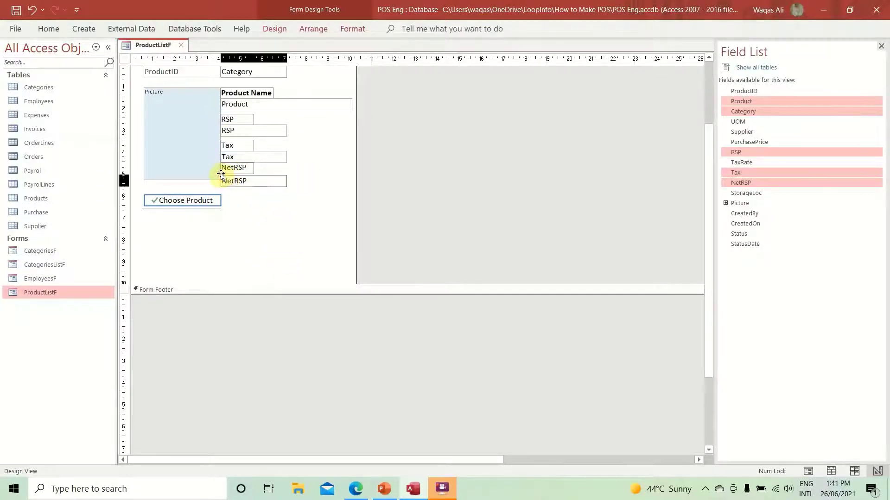
pyautogui.moveTo(221, 176); pyautogui.dragTo(221, 175)
pyautogui.click(317, 186)
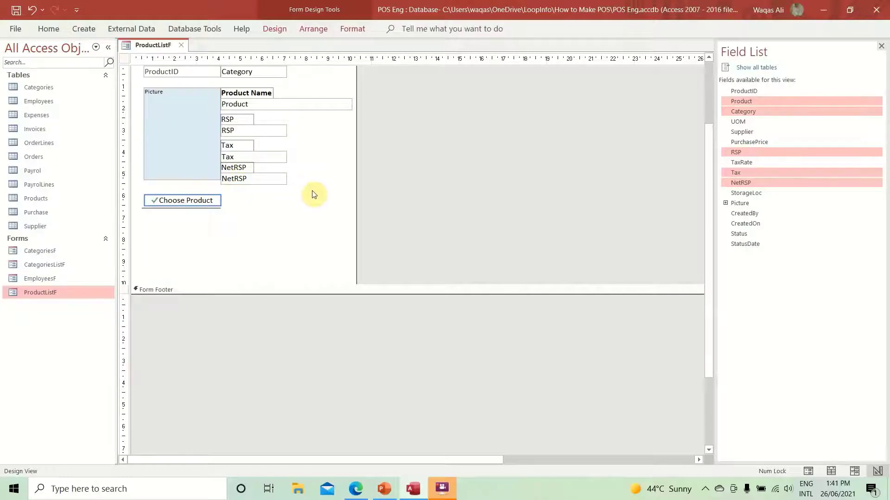
# - Enlarge the Picture control slightly beyond its outer lower corner, level with the NetRSP text box
pyautogui.scroll(2, 315, 207)
pyautogui.click(201, 215)
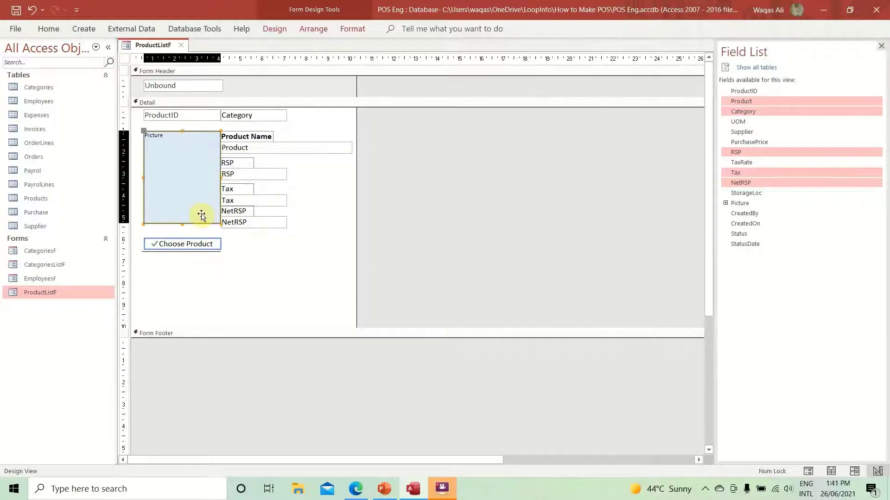
pyautogui.moveTo(144, 224); pyautogui.dragTo(140, 228)
pyautogui.click(309, 250)
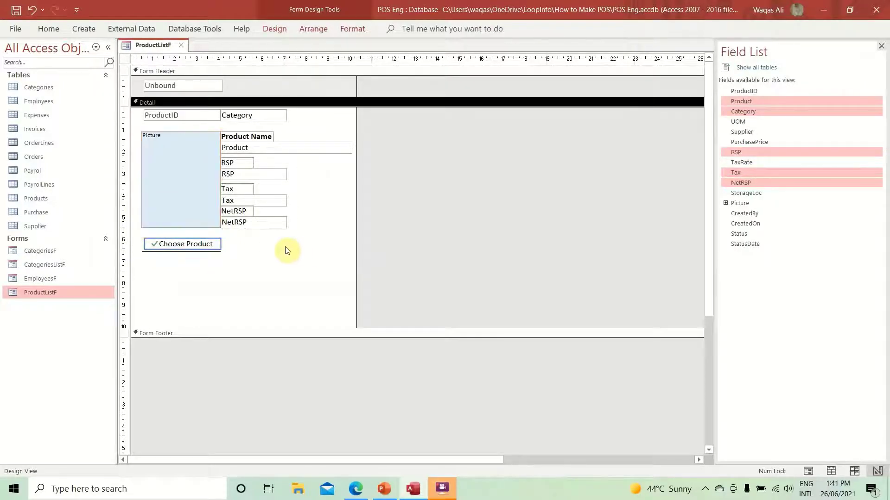
# - Make the RSP, Tax and NetRSP labels bold and nudge these labels and their text boxes up slightly
pyautogui.click(249, 166)
pyautogui.keyDown('shift'); pyautogui.click(243, 188); pyautogui.keyUp('shift')
pyautogui.keyDown('shift'); pyautogui.click(245, 209); pyautogui.keyUp('shift')
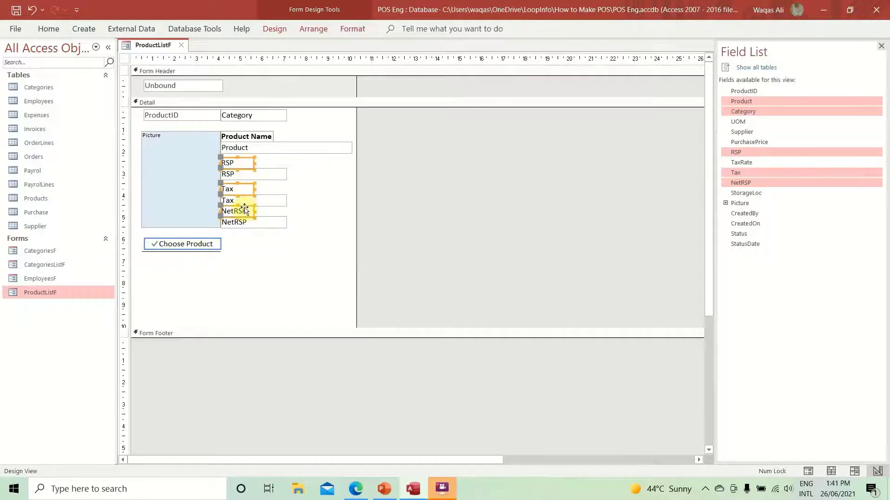
pyautogui.hotkey('ctrl', 'b')
pyautogui.moveTo(287, 165); pyautogui.dragTo(234, 236)
pyautogui.press('Up')
pyautogui.click(287, 232)
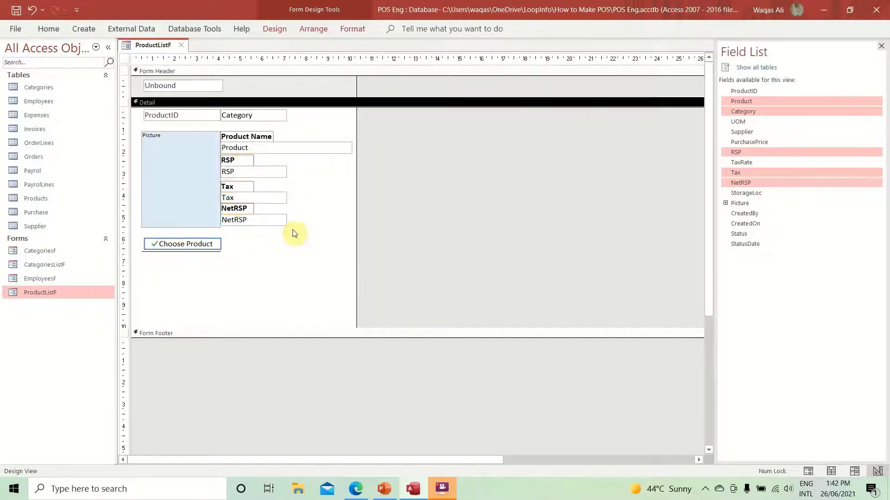
# - Shorten the picture slightly and move the Choose Product button directly against its lower edge
pyautogui.click(193, 220)
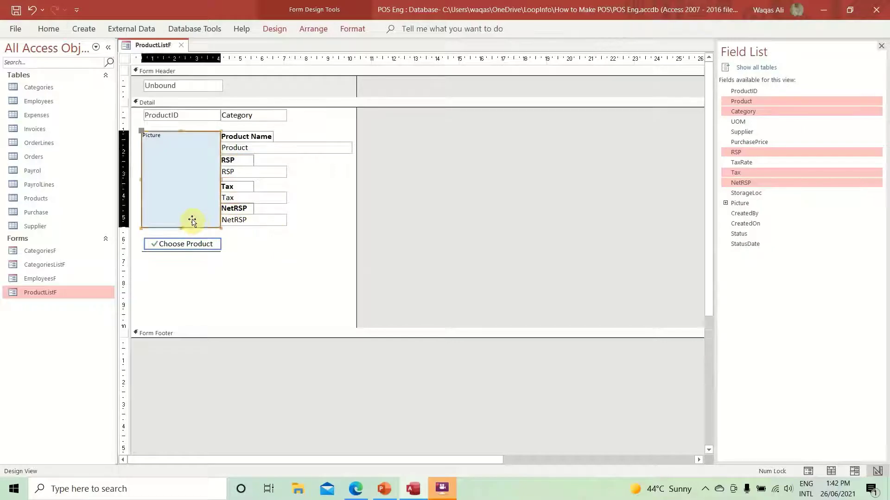
pyautogui.moveTo(221, 227); pyautogui.dragTo(156, 282)
pyautogui.click(249, 246)
# - Extend the separator line beneath the button and the Product text box across nearly the full form width of about 10 cm
pyautogui.moveTo(175, 245); pyautogui.dragTo(355, 240)
pyautogui.click(248, 248)
pyautogui.click(218, 242)
pyautogui.click(347, 147)
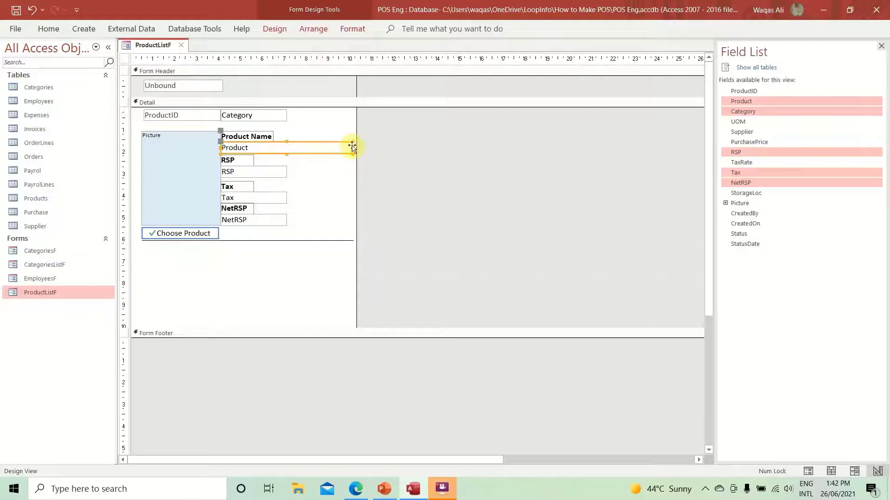
pyautogui.moveTo(352, 147); pyautogui.dragTo(355, 146)
# - Set the Category text box's Visible property to No
pyautogui.moveTo(302, 113); pyautogui.dragTo(231, 119)
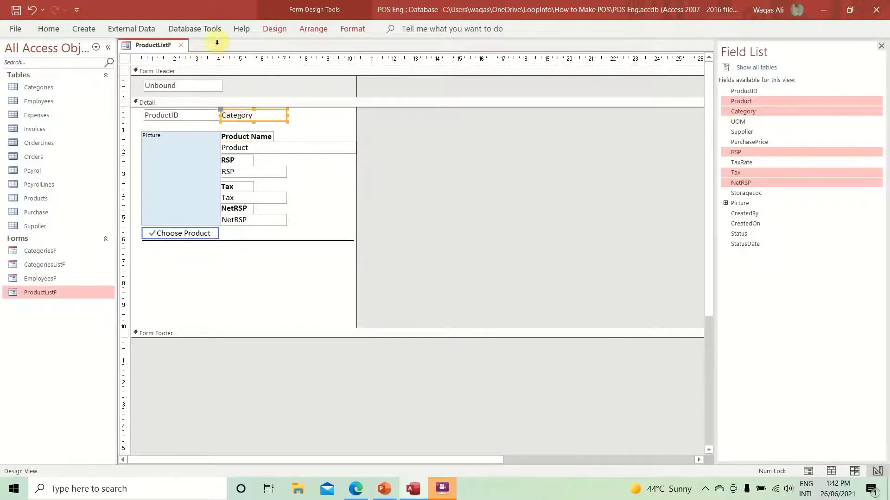
pyautogui.click(258, 29)
pyautogui.click(677, 64)
pyautogui.click(736, 101)
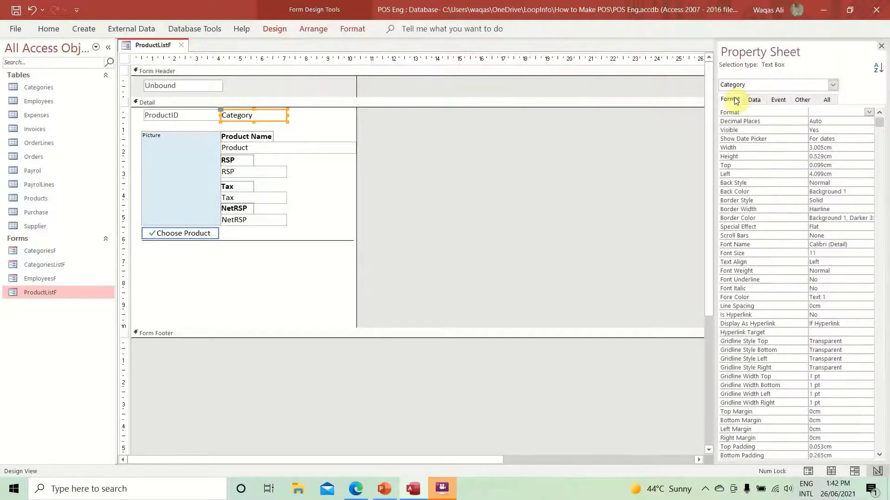
pyautogui.doubleClick(827, 129)
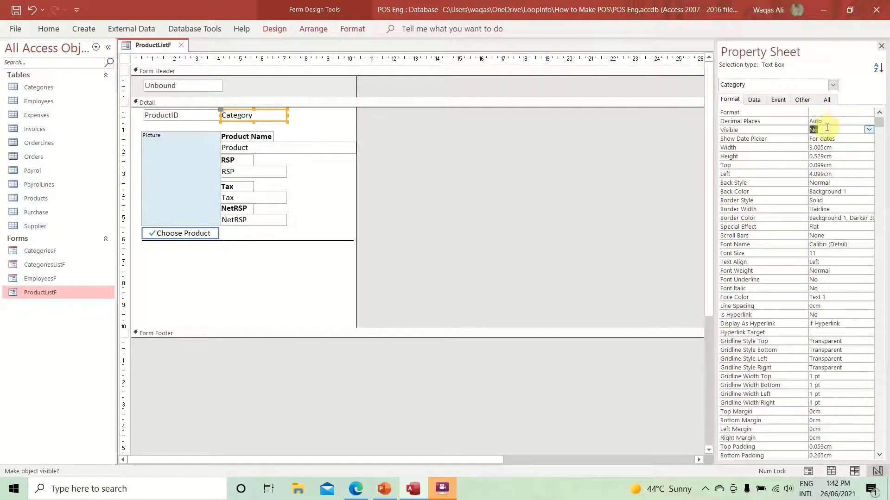
# - Collapse the ProductID and Category text boxes to a thin strip just above the picture
pyautogui.rightClick(153, 45)
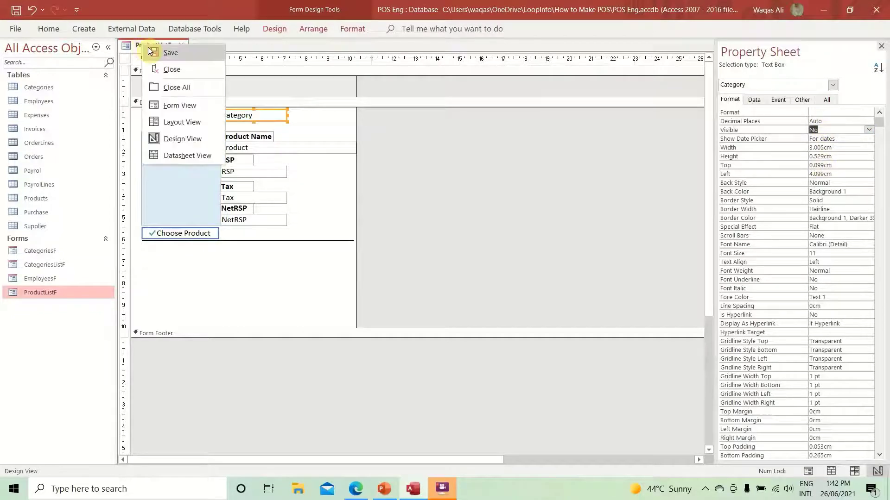
pyautogui.click(167, 137)
pyautogui.moveTo(319, 124); pyautogui.dragTo(151, 125)
pyautogui.moveTo(253, 109); pyautogui.dragTo(348, 314)
pyautogui.click(323, 117)
pyautogui.click(195, 121)
# - Move all Detail controls together up and over into the section's upper corner, leaving a small margin at the edge
pyautogui.press('Up')
pyautogui.press('Left')
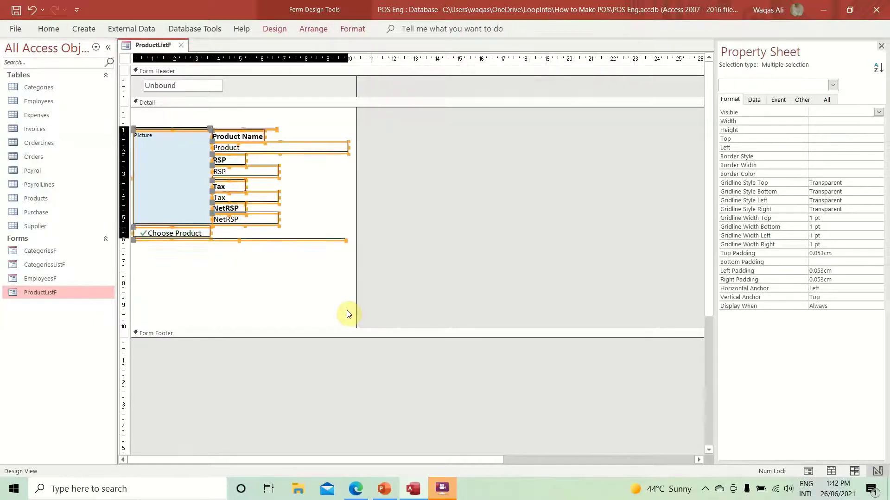
pyautogui.press('Up')
pyautogui.press('Up')
pyautogui.press('Up')
pyautogui.press('Up')
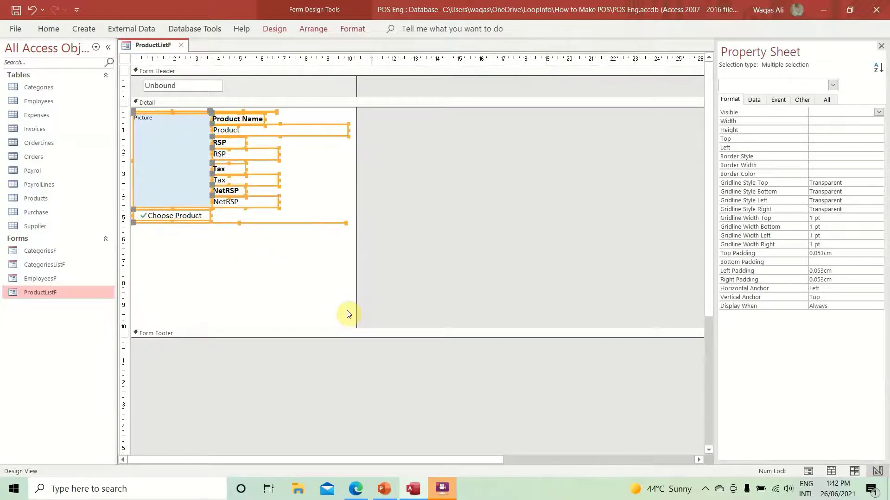
pyautogui.press('Right')
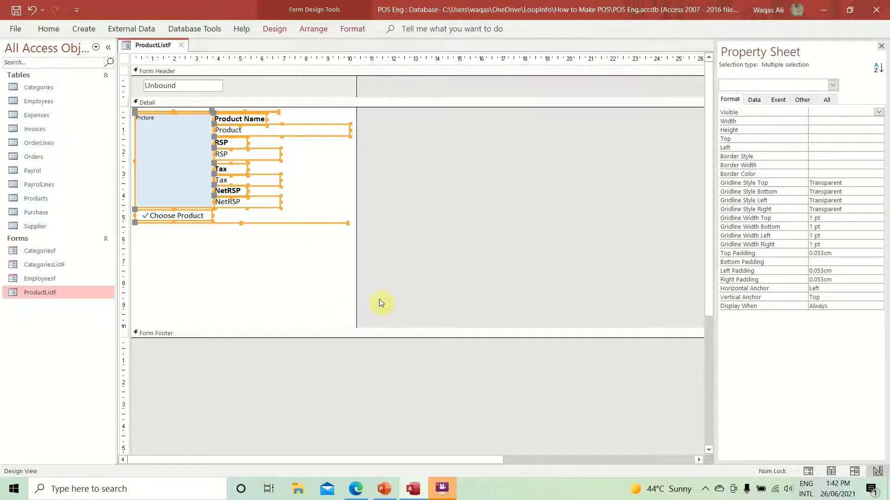
# - Narrow the form to about 10.1 cm and stretch the header search box across it to about 9.6 cm wide
pyautogui.moveTo(355, 267); pyautogui.dragTo(351, 266)
pyautogui.click(178, 85)
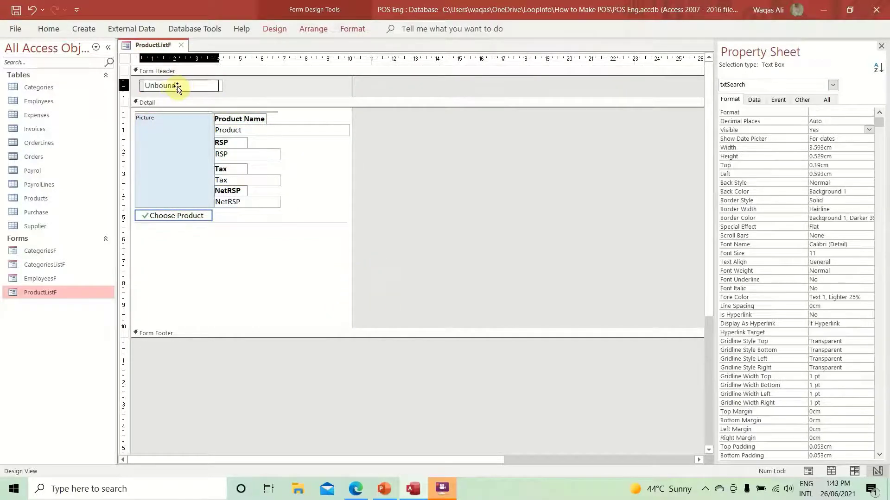
pyautogui.moveTo(175, 87); pyautogui.dragTo(346, 93)
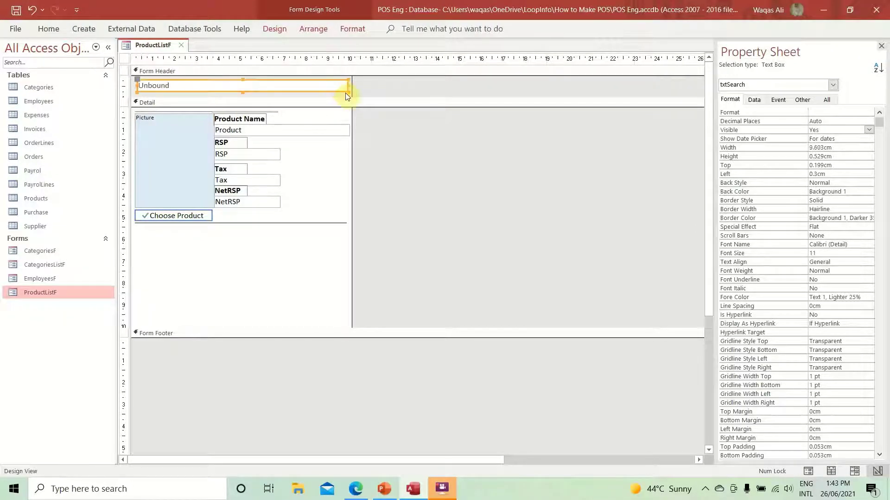
# - Shorten the Detail section to end just below the separator line, and check the layout in Form View before returning to Design View
pyautogui.moveTo(318, 327); pyautogui.dragTo(318, 230)
pyautogui.click(458, 208)
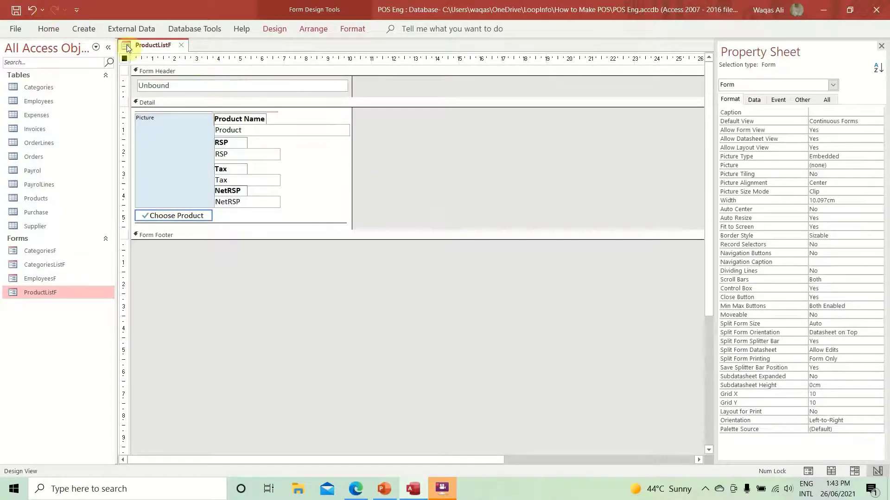
pyautogui.rightClick(142, 45)
pyautogui.click(193, 103)
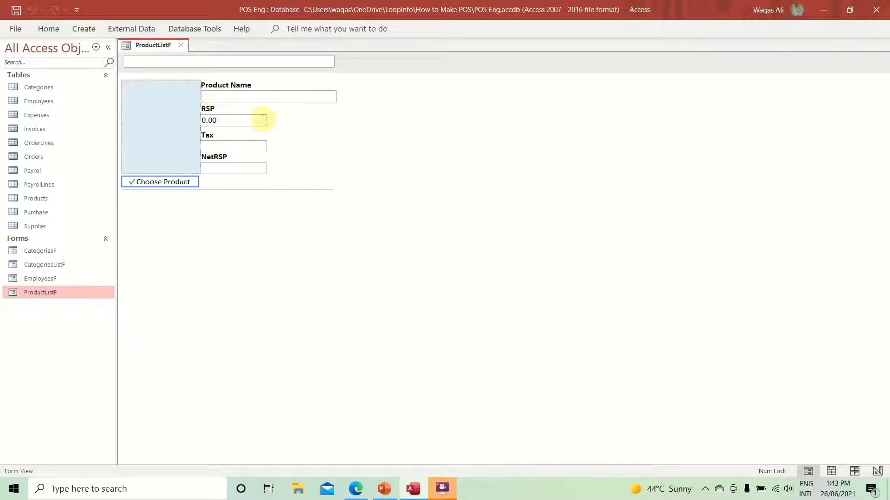
pyautogui.click(229, 168)
pyautogui.click(242, 145)
pyautogui.rightClick(476, 147)
pyautogui.click(491, 187)
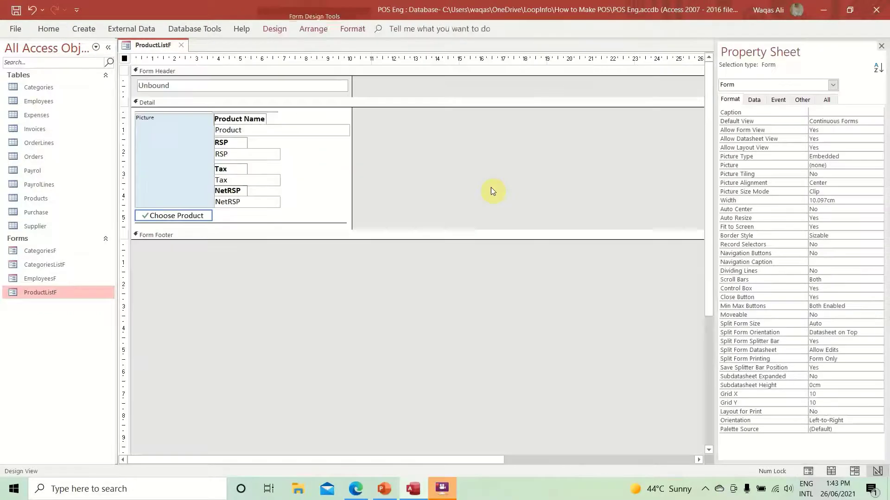
# - Make the outlines of the Product, RSP, Tax and NetRSP text boxes transparent
pyautogui.click(319, 131)
pyautogui.keyDown('shift'); pyautogui.click(270, 154); pyautogui.keyUp('shift')
pyautogui.keyDown('shift'); pyautogui.click(261, 181); pyautogui.keyUp('shift')
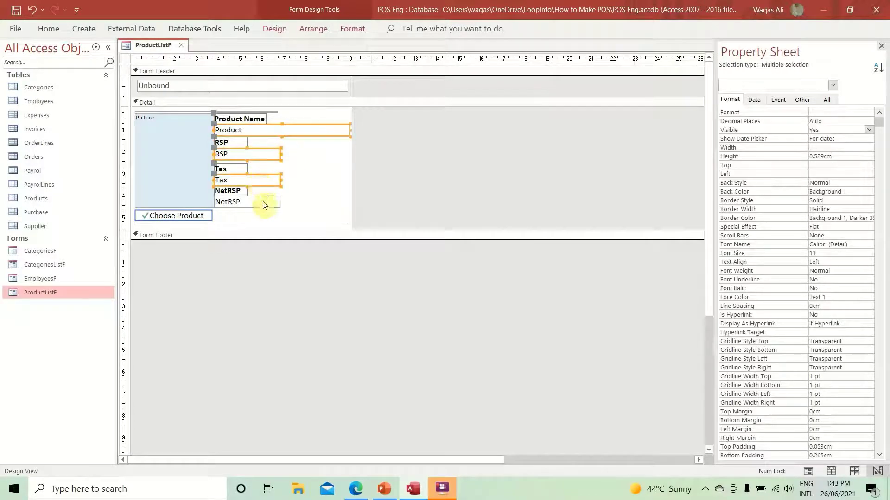
pyautogui.keyDown('shift'); pyautogui.click(259, 202); pyautogui.keyUp('shift')
pyautogui.click(285, 32)
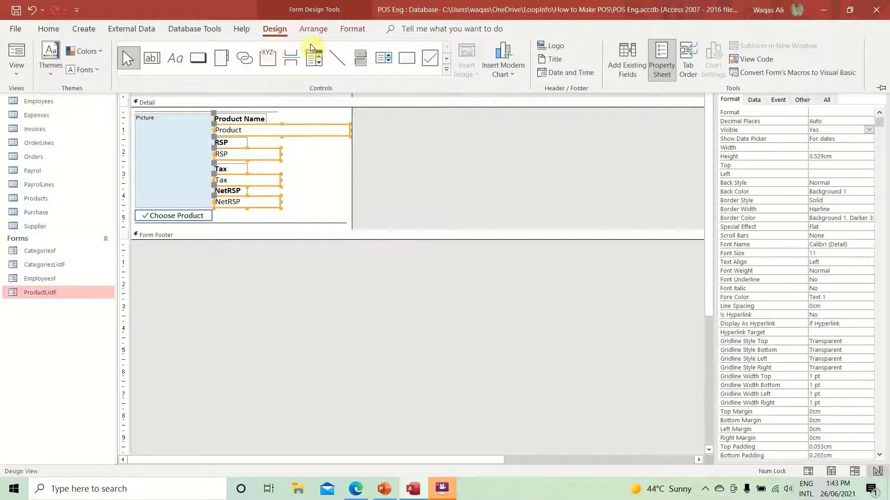
pyautogui.click(363, 29)
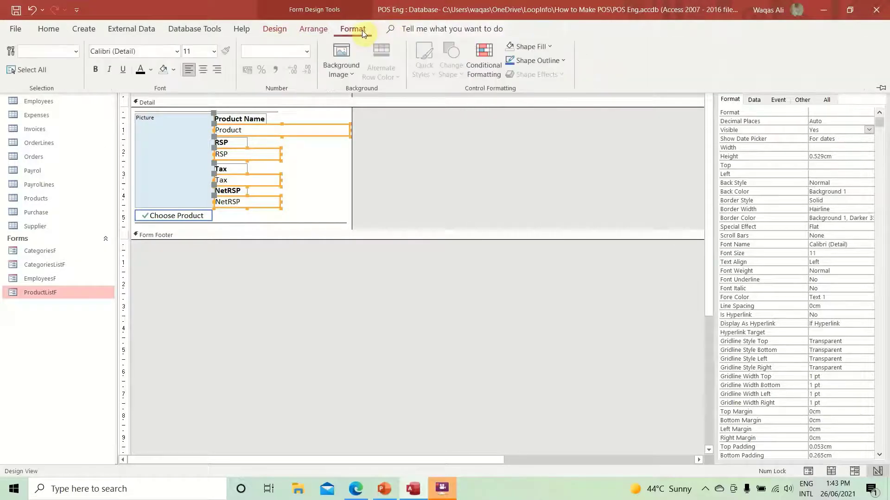
pyautogui.click(543, 65)
pyautogui.click(551, 295)
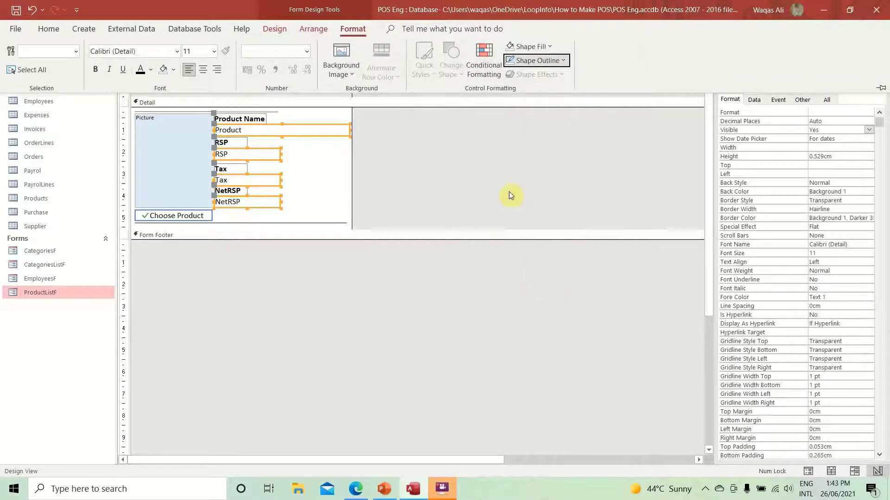
# - Set Enabled to No and Locked to Yes for the Product, RSP, Tax and NetRSP text boxes
pyautogui.click(754, 99)
pyautogui.doubleClick(827, 174)
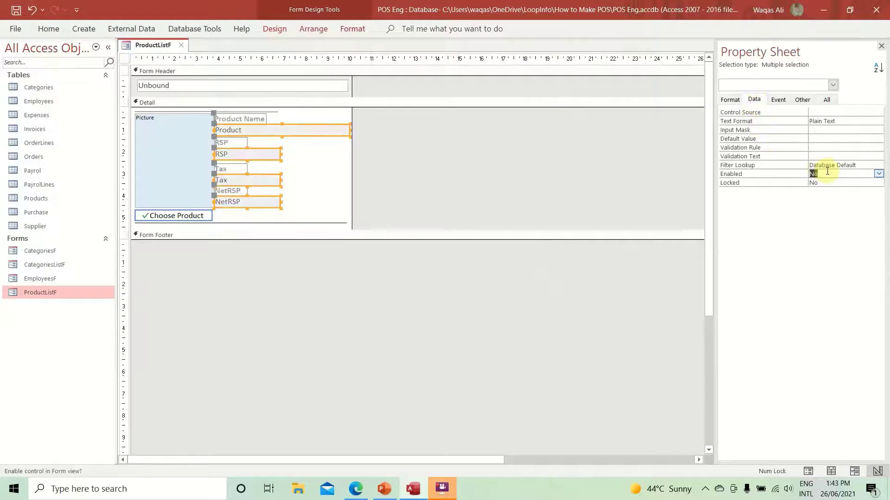
pyautogui.doubleClick(827, 183)
pyautogui.click(321, 172)
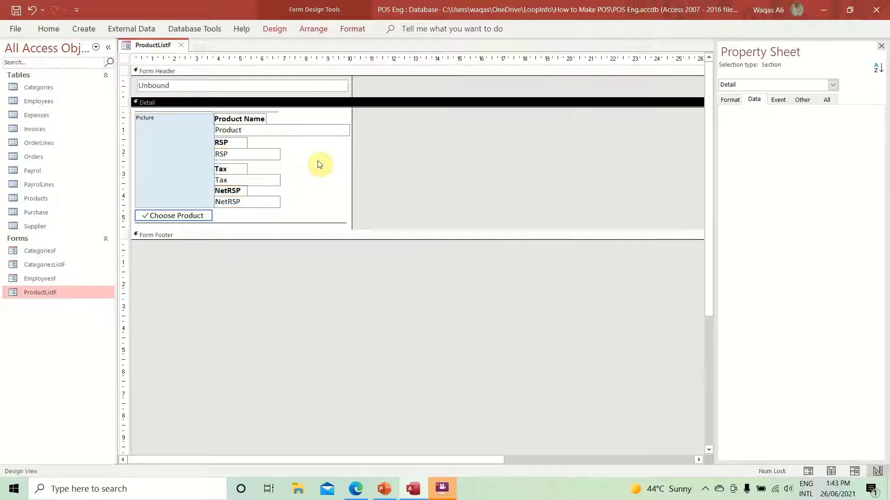
# - Make the Product text box bold and try the Choose Product button in Form View
pyautogui.click(313, 130)
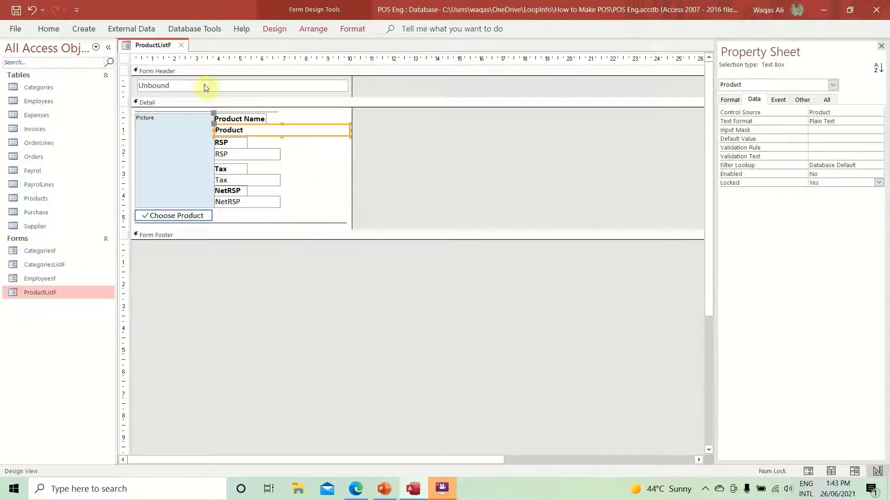
pyautogui.rightClick(154, 45)
pyautogui.click(200, 109)
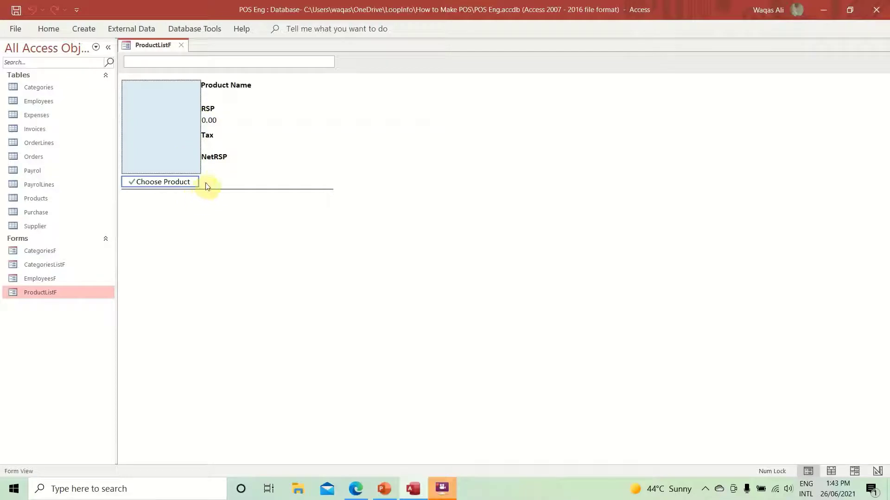
pyautogui.click(171, 183)
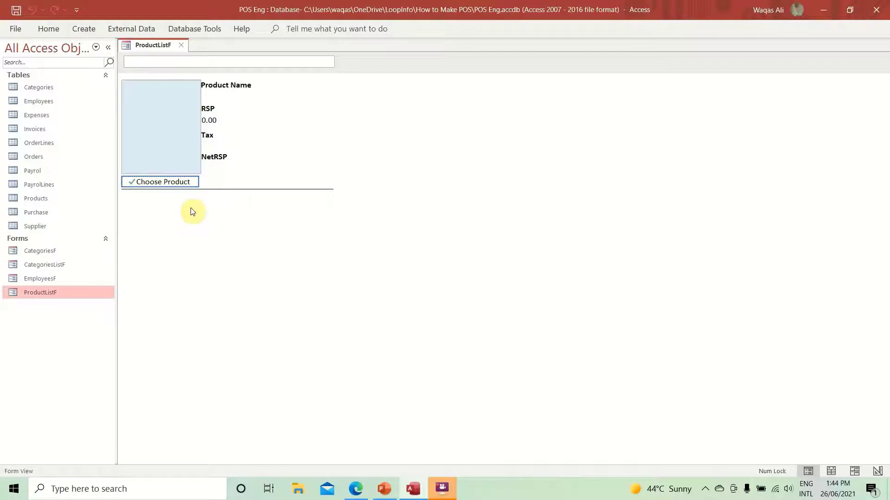
# - Switch to PowerPoint to compare the form with the product list in the UI mock-up slide
pyautogui.hotkey('alt', 'Tab')
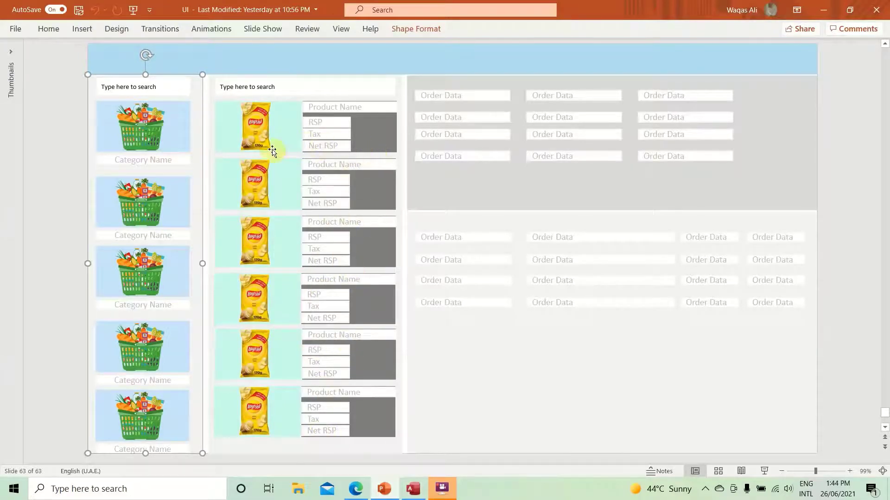
# - Compare ProductListF with the UI mock-up slide and fill its Picture control with light olive green in Design View
pyautogui.hotkey('alt', 'Tab')
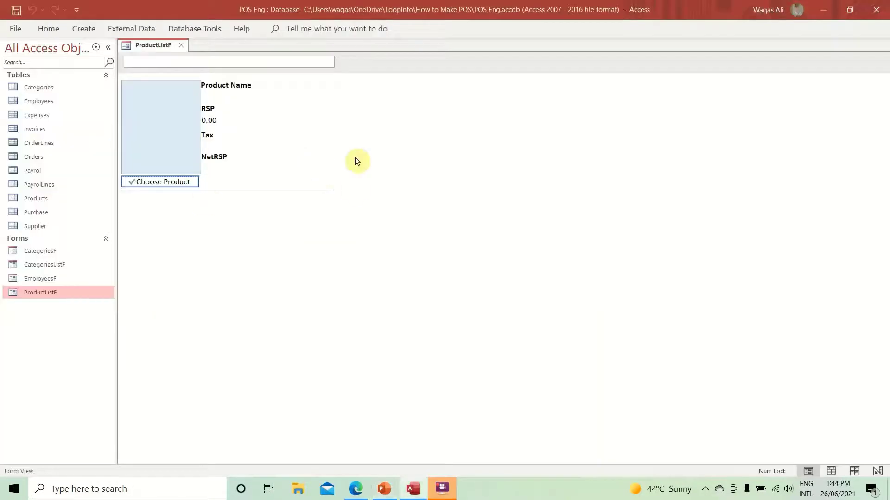
pyautogui.hotkey('alt', 'Tab')
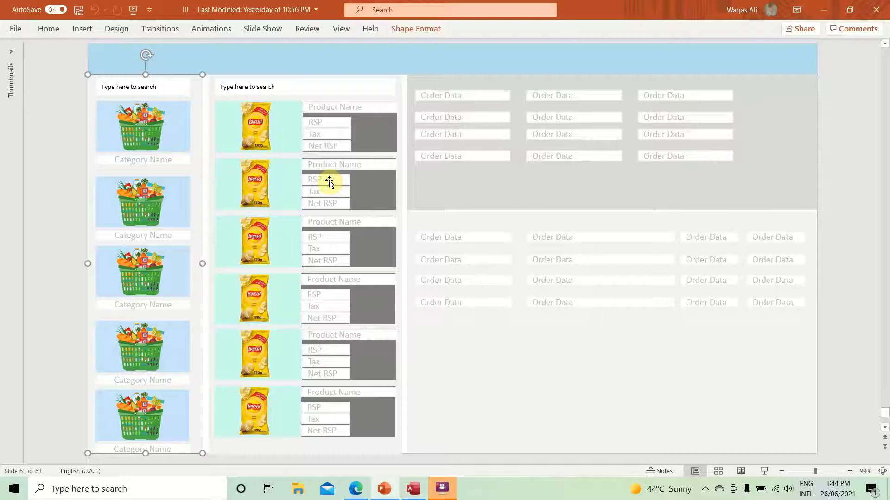
pyautogui.hotkey('alt', 'Tab')
pyautogui.rightClick(390, 135)
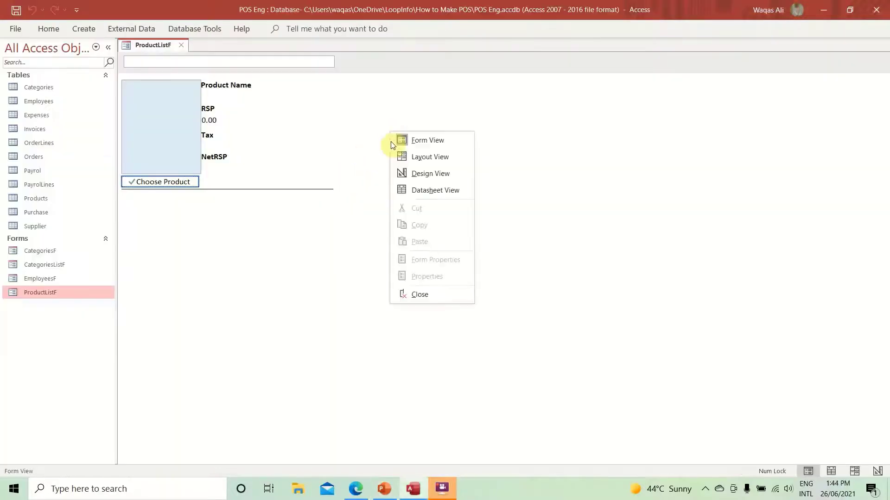
pyautogui.click(411, 176)
pyautogui.click(178, 160)
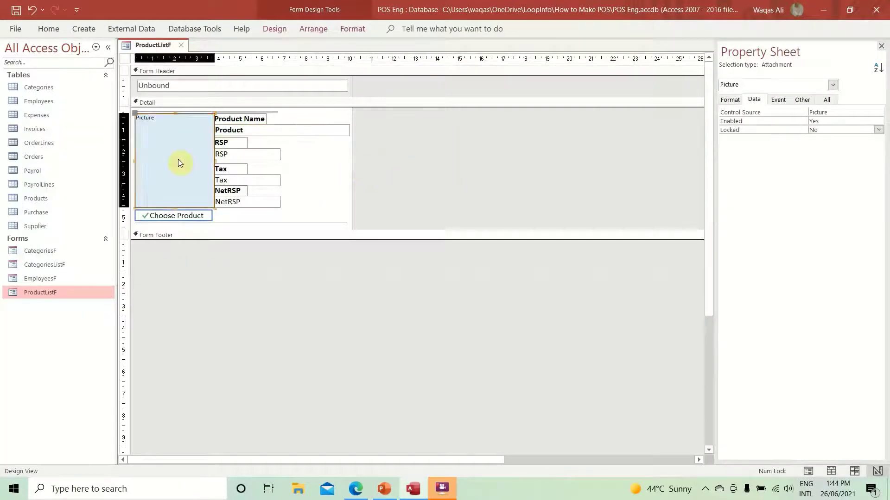
pyautogui.click(354, 30)
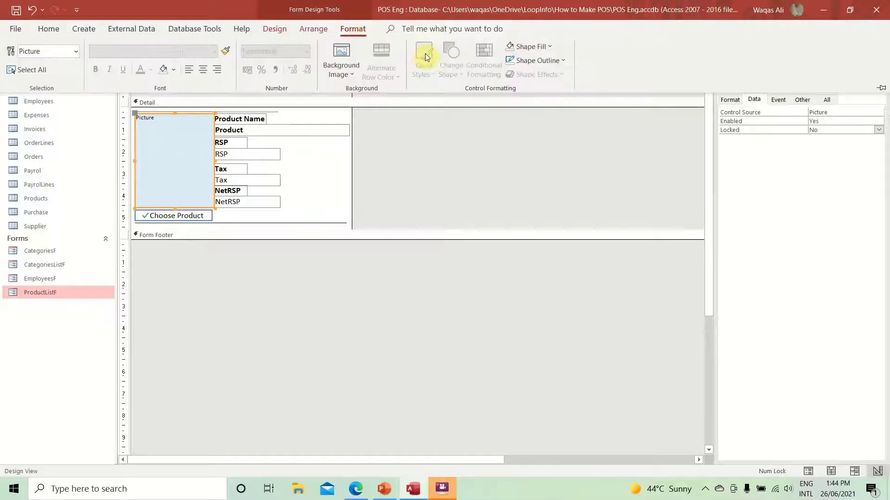
pyautogui.click(529, 51)
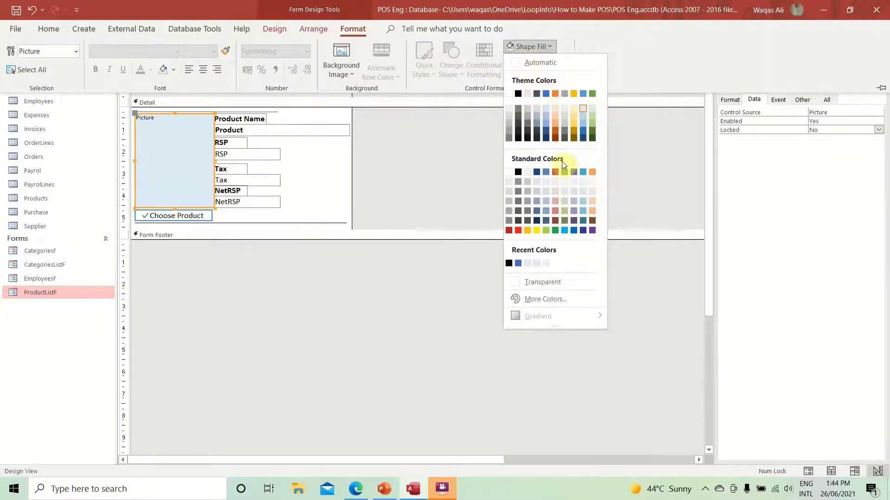
pyautogui.click(564, 191)
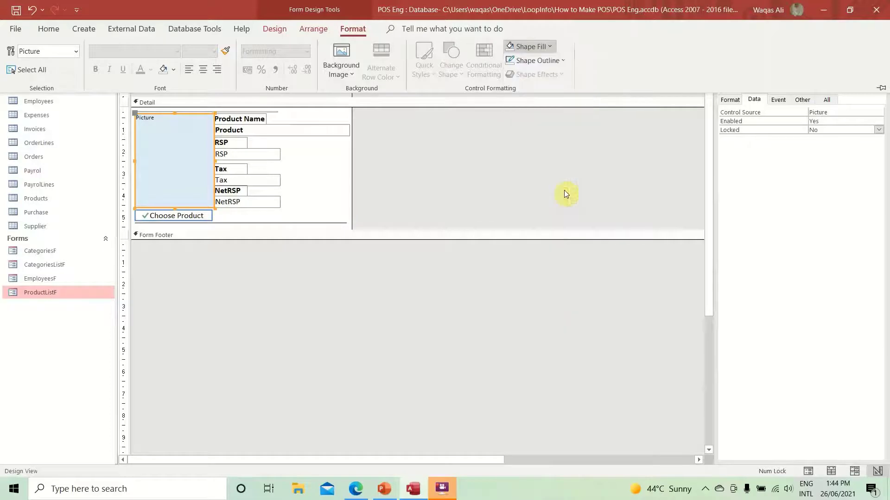
pyautogui.click(440, 163)
# - Widen the Choose Product button to the Picture control's width and preview the form in Form View
pyautogui.click(213, 216)
pyautogui.click(212, 216)
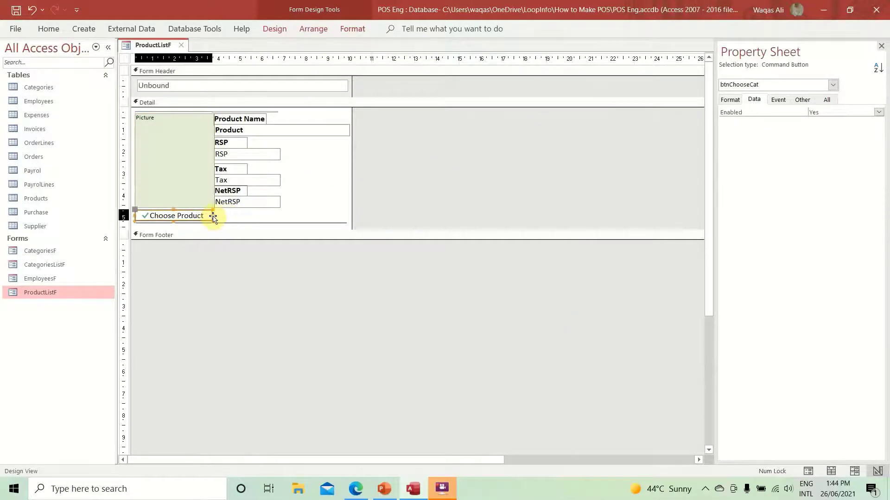
pyautogui.moveTo(211, 216); pyautogui.dragTo(214, 216)
pyautogui.click(335, 185)
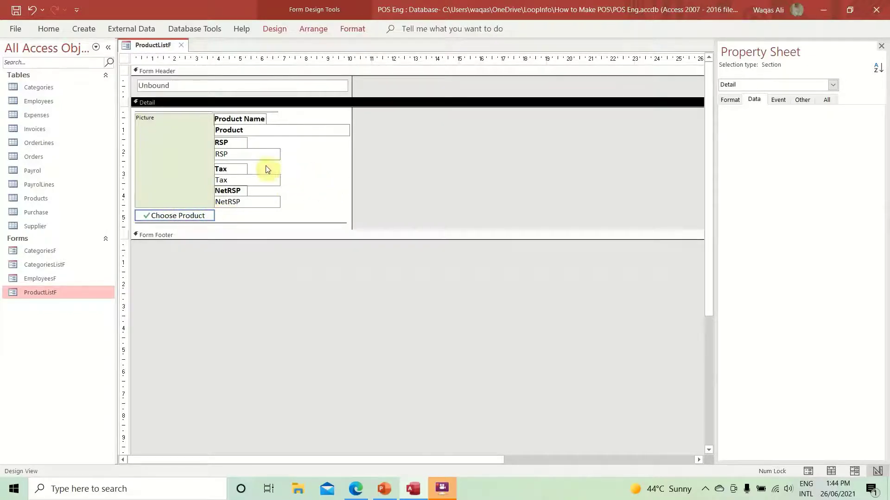
pyautogui.rightClick(149, 46)
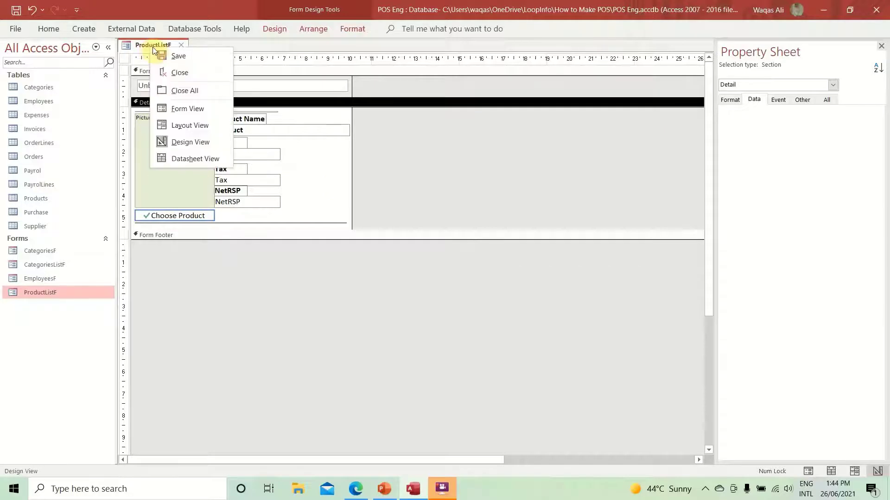
pyautogui.click(204, 110)
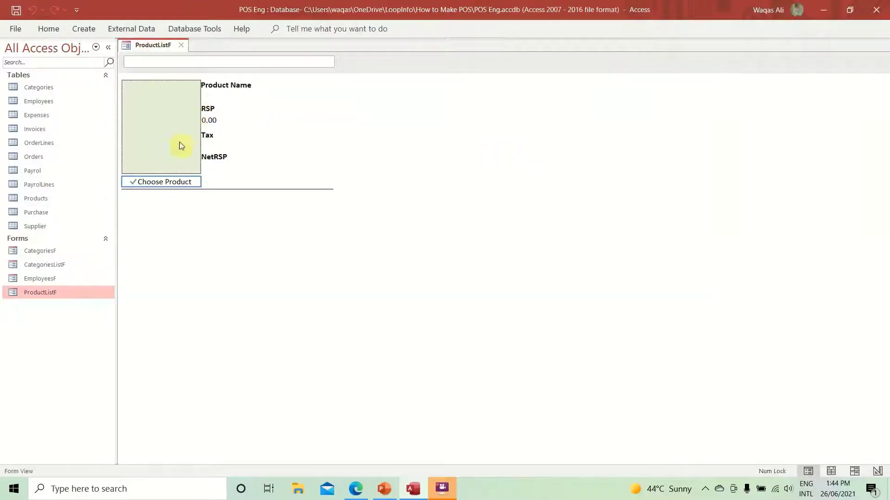
# - Save and close ProductListF, and review the order area of the UI mock-up slide in PowerPoint before returning to Access
pyautogui.rightClick(147, 44)
pyautogui.click(163, 52)
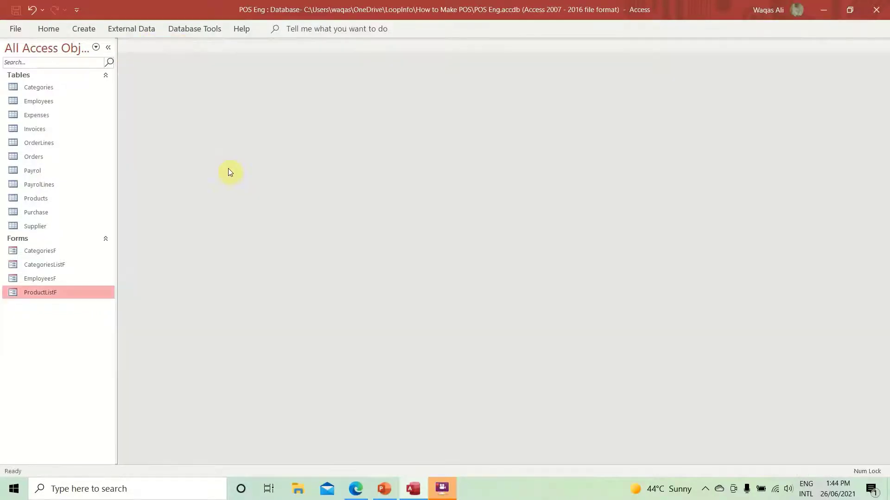
pyautogui.click(377, 489)
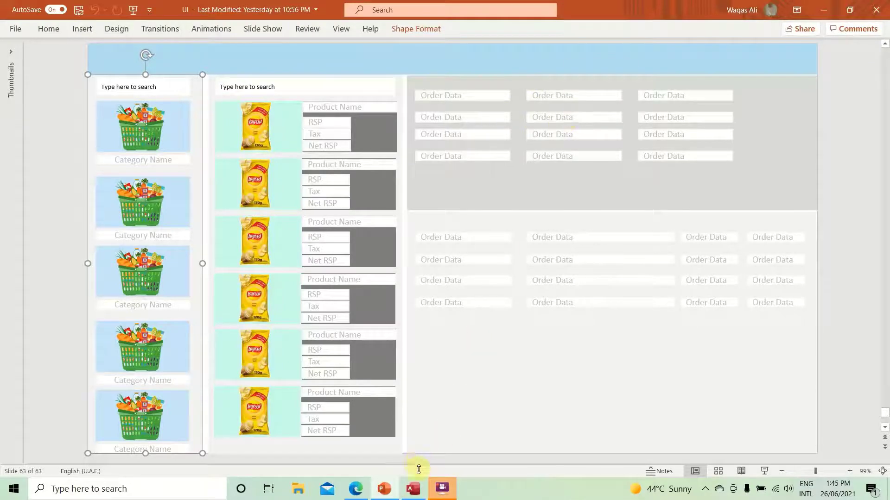
pyautogui.click(413, 489)
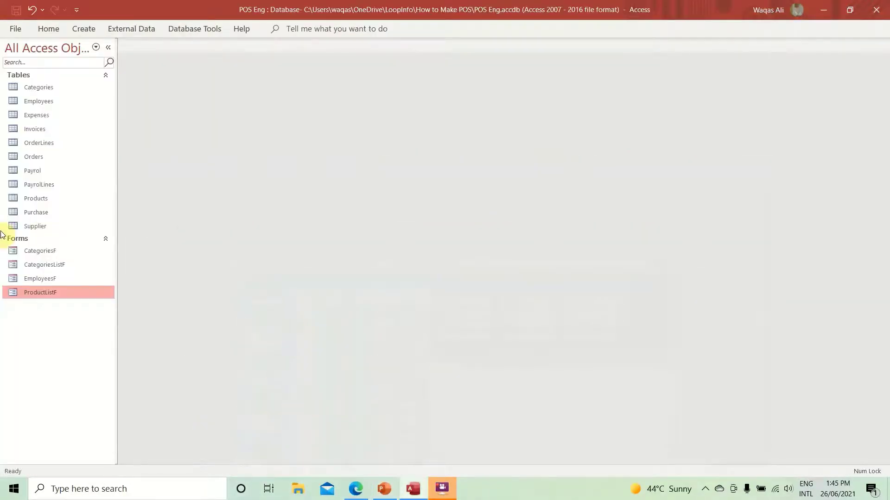
pyautogui.click(83, 28)
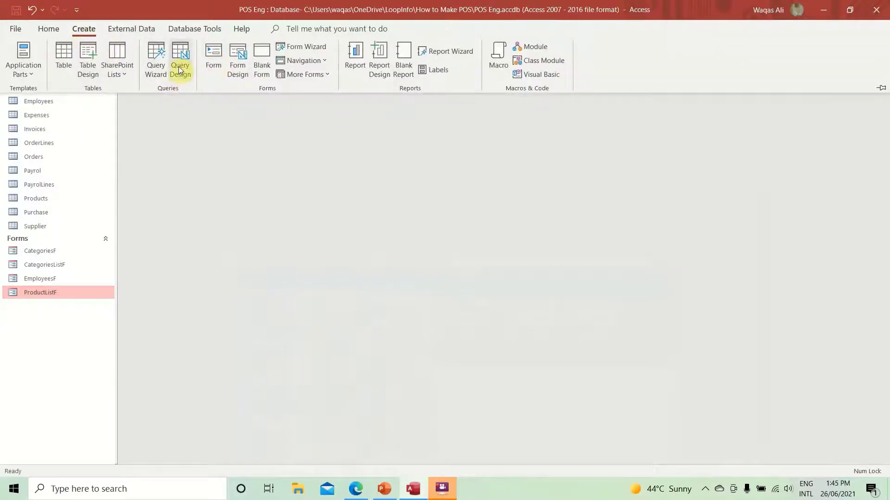
pyautogui.click(178, 66)
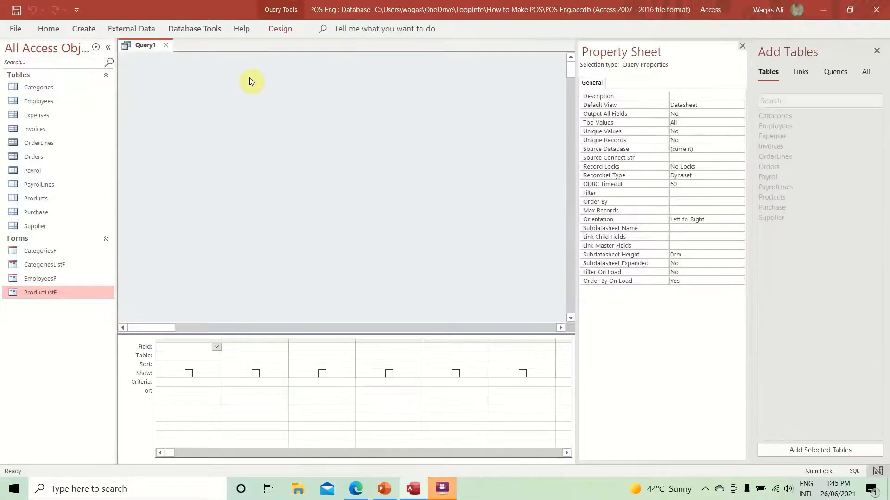
pyautogui.click(166, 45)
# - Create a new form in Design View and resize its Detail section to about 17 cm wide and 7.8 cm high
pyautogui.click(91, 29)
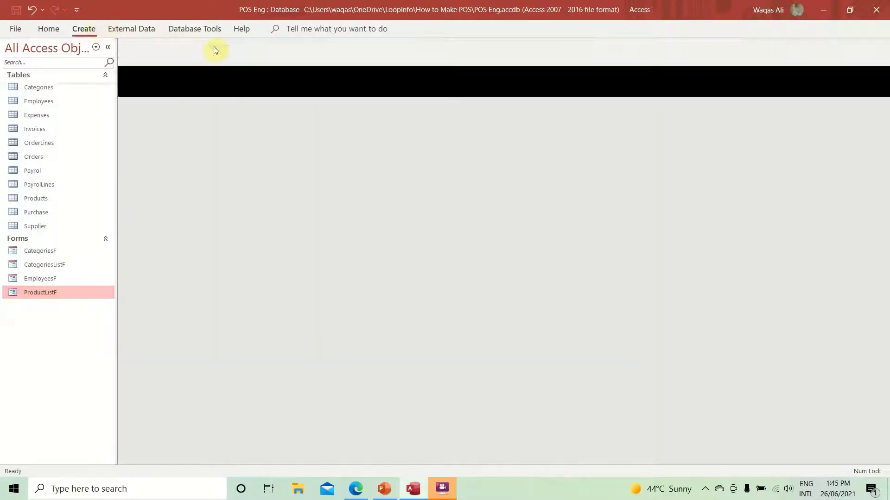
pyautogui.click(259, 70)
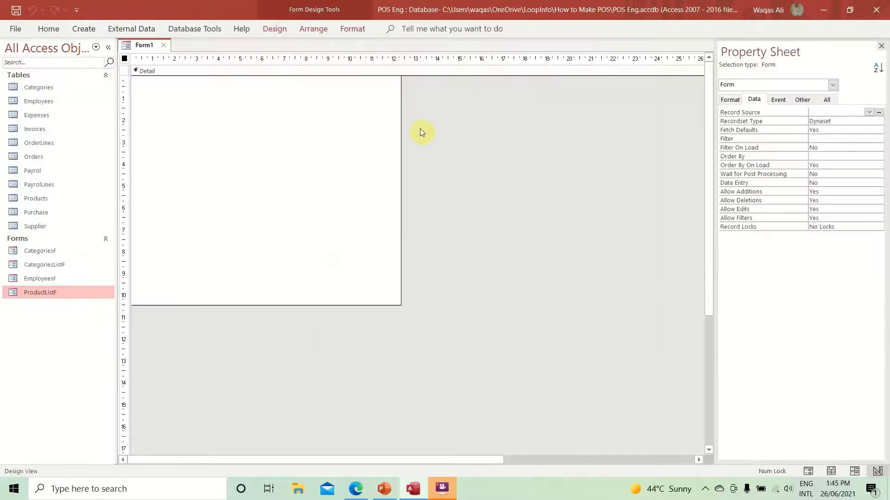
pyautogui.moveTo(400, 138); pyautogui.dragTo(504, 137)
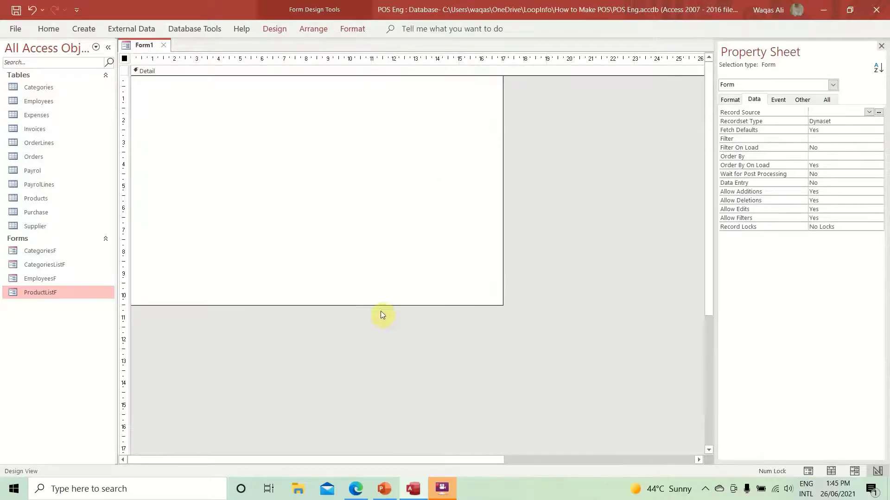
pyautogui.moveTo(379, 304); pyautogui.dragTo(375, 247)
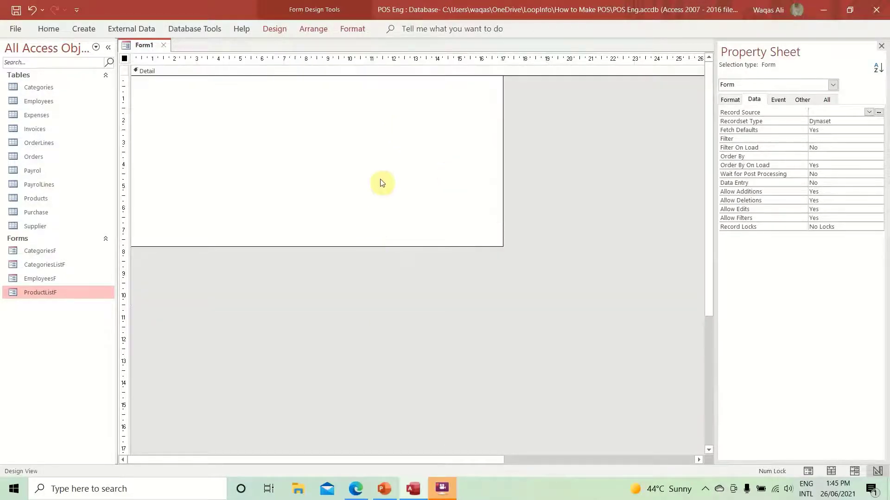
# - Add a form header and footer, collapse the footer completely and shrink the header to about 0.7 cm high
pyautogui.rightClick(276, 138)
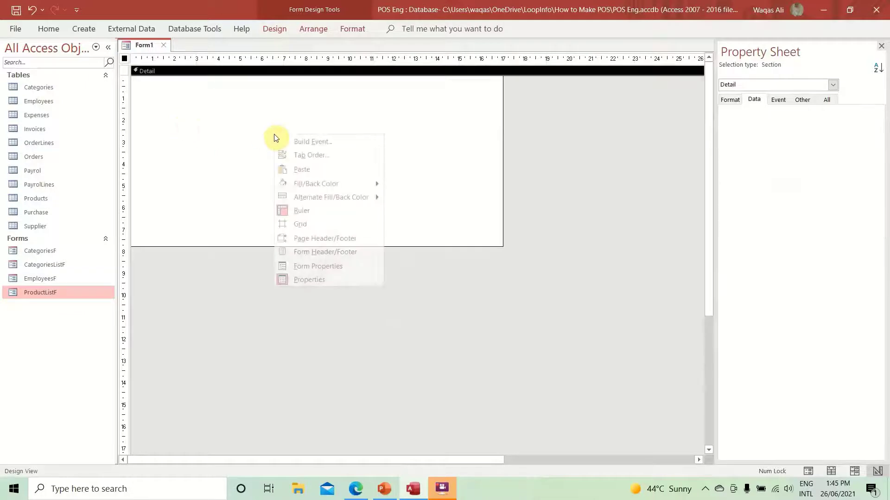
pyautogui.click(235, 147)
pyautogui.rightClick(235, 146)
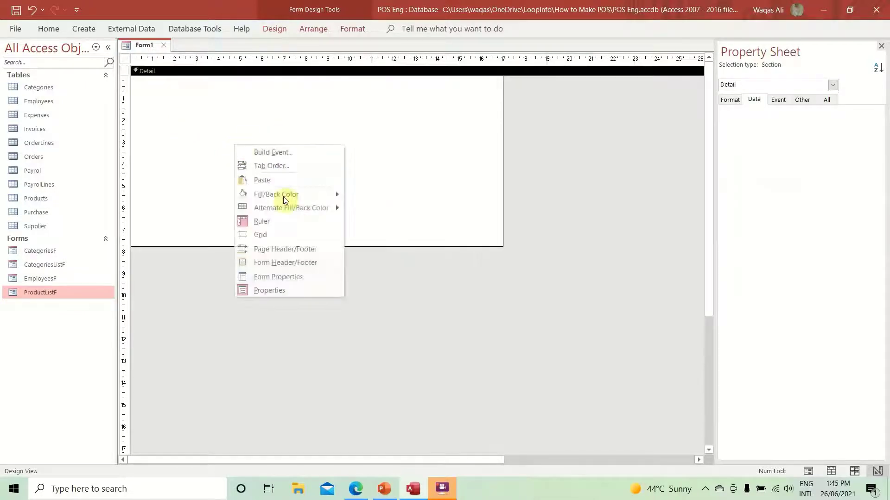
pyautogui.click(289, 263)
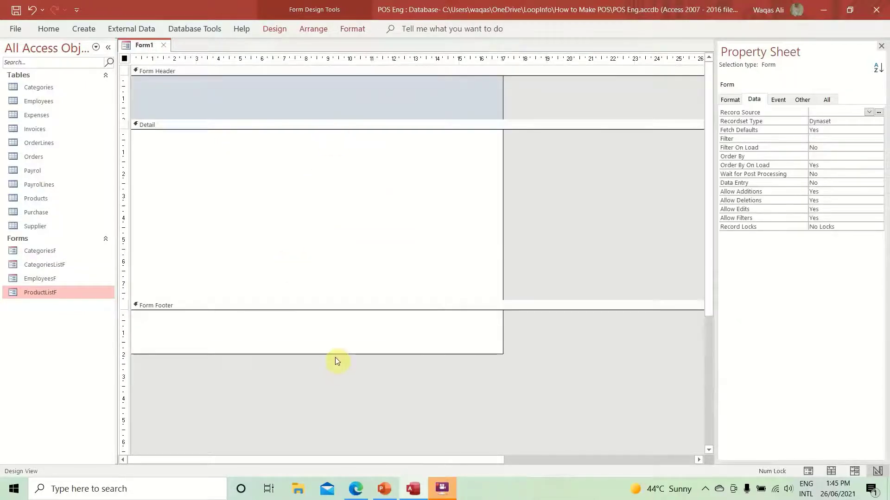
pyautogui.moveTo(335, 356); pyautogui.dragTo(333, 173)
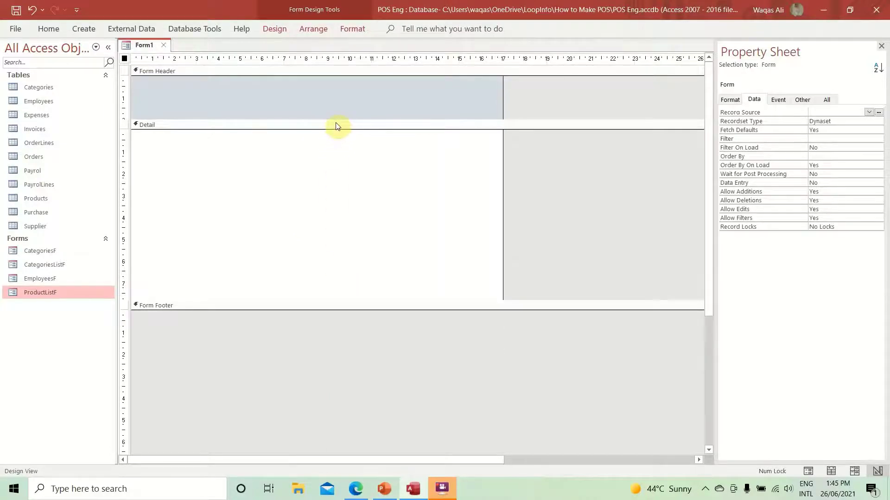
pyautogui.moveTo(338, 120); pyautogui.dragTo(339, 91)
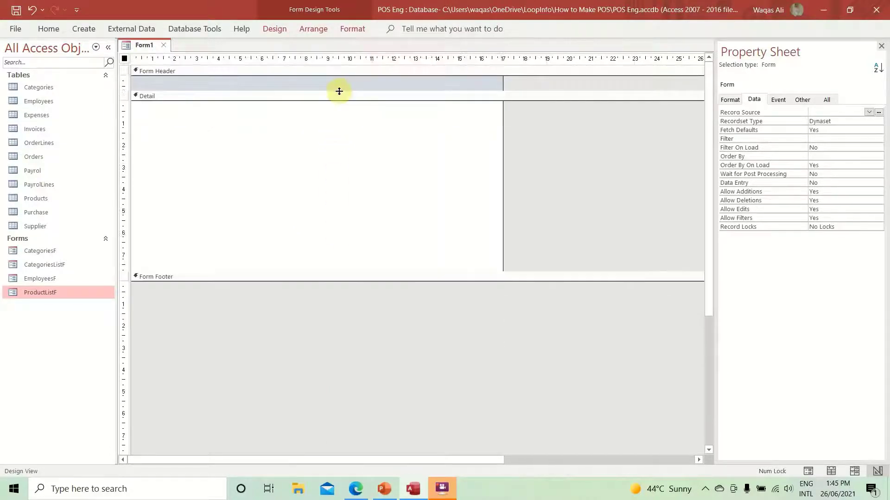
pyautogui.rightClick(340, 81)
pyautogui.click(315, 105)
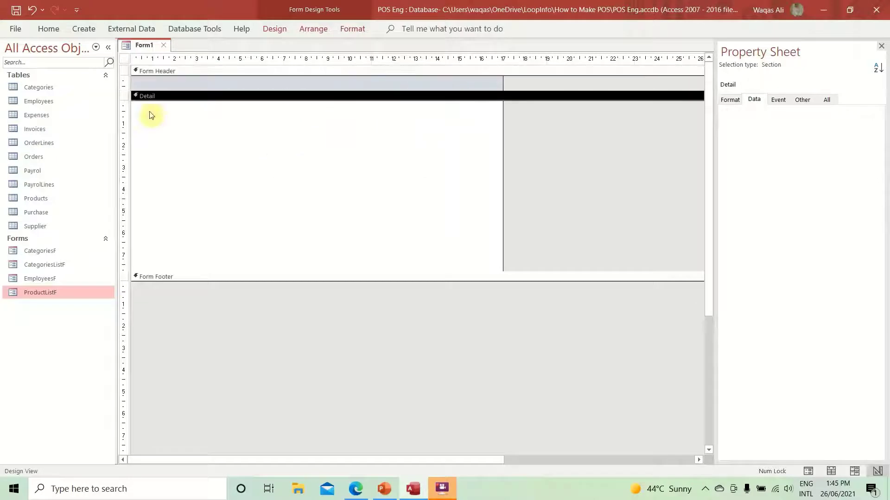
# - Set Record Selectors and Navigation Buttons to No for the new form
pyautogui.click(125, 59)
pyautogui.click(730, 100)
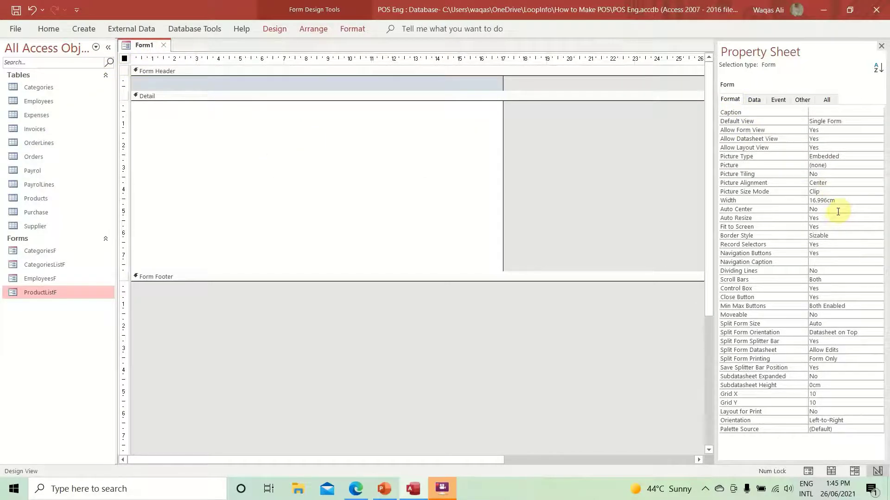
pyautogui.doubleClick(835, 244)
pyautogui.doubleClick(831, 253)
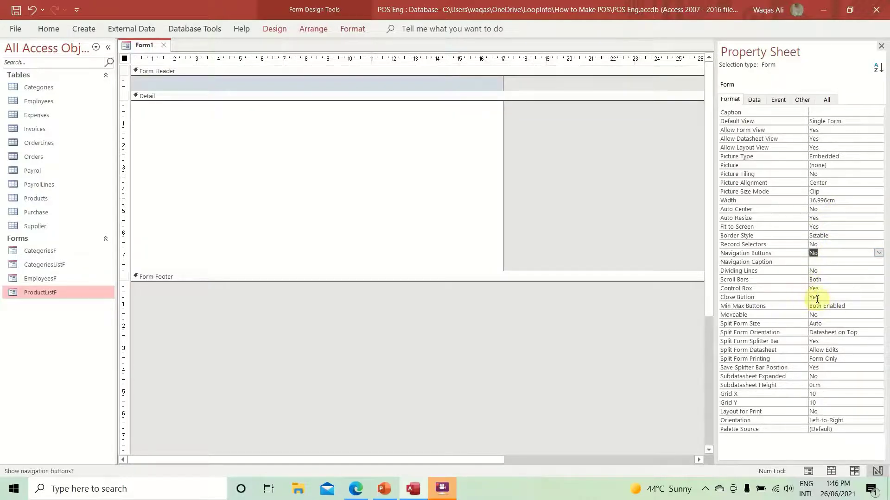
# - Save the form as OrderLinesF and set its Record Source to the OrderLines table
pyautogui.click(755, 100)
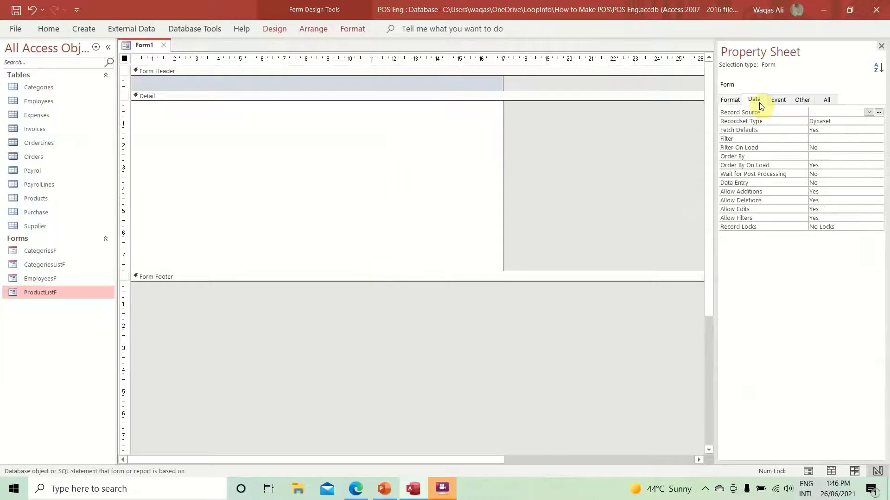
pyautogui.click(139, 46)
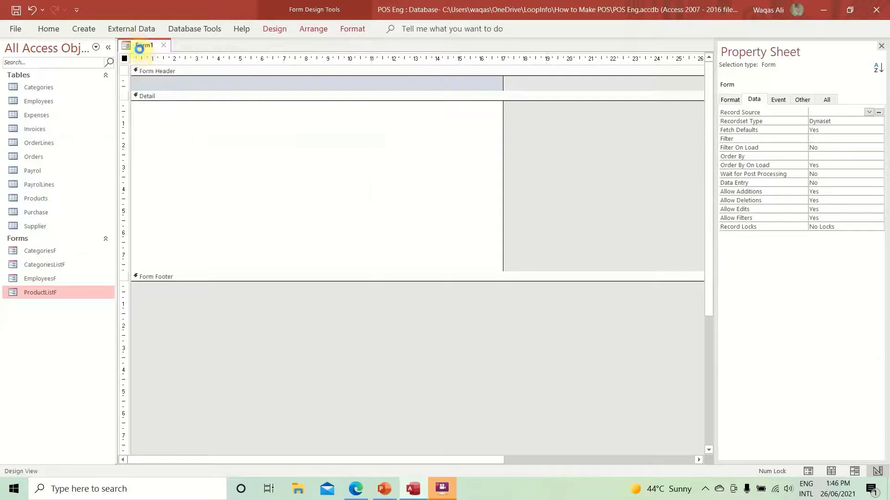
pyautogui.hotkey('ctrl', 's')
pyautogui.write('OrderLinesF')
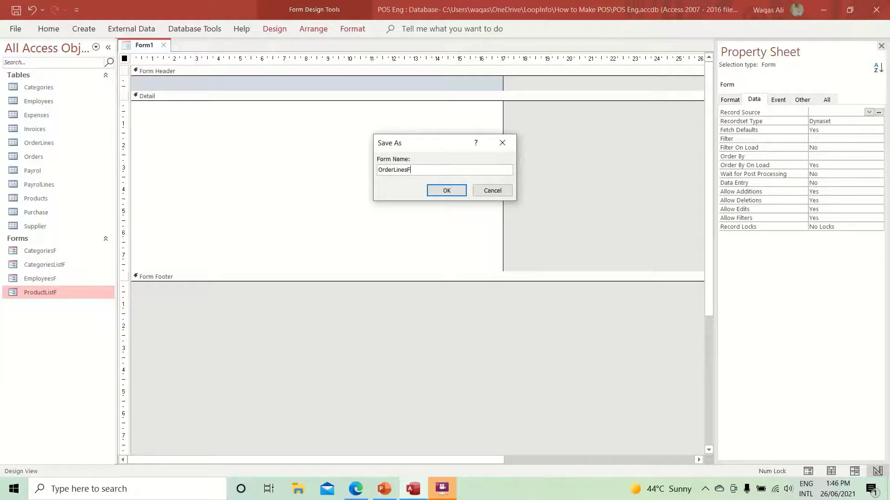
pyautogui.press('Return')
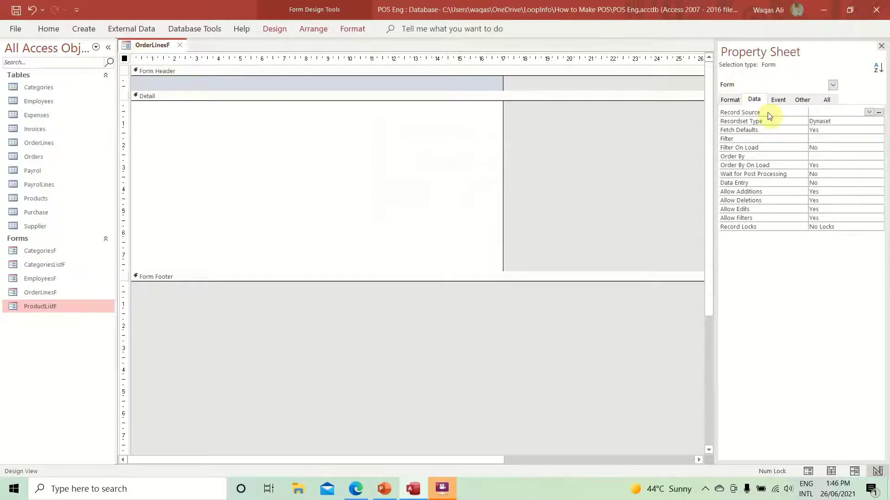
pyautogui.click(868, 112)
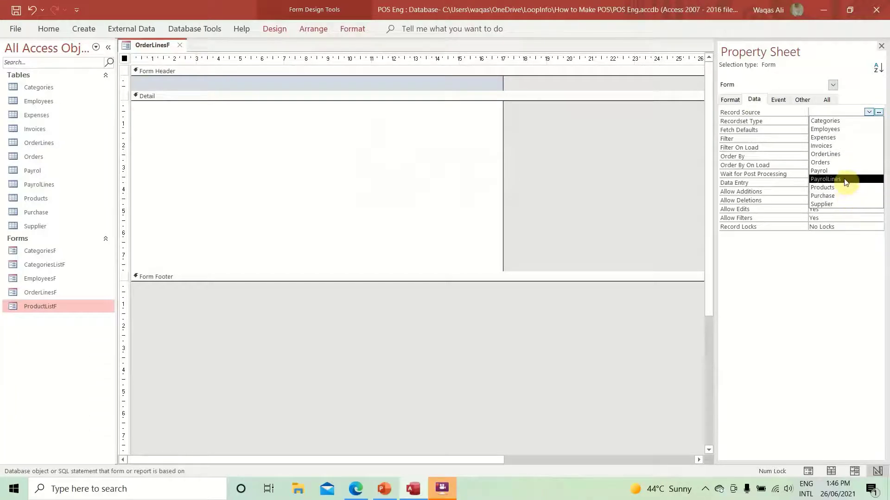
pyautogui.click(843, 154)
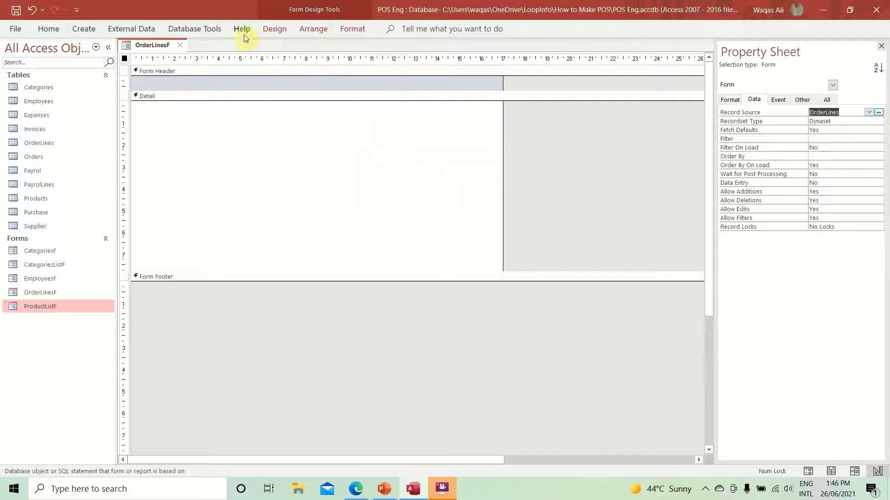
# - Add all OrderLines fields, from OrderLineID through StatusDate, to the form's Detail section
pyautogui.click(278, 32)
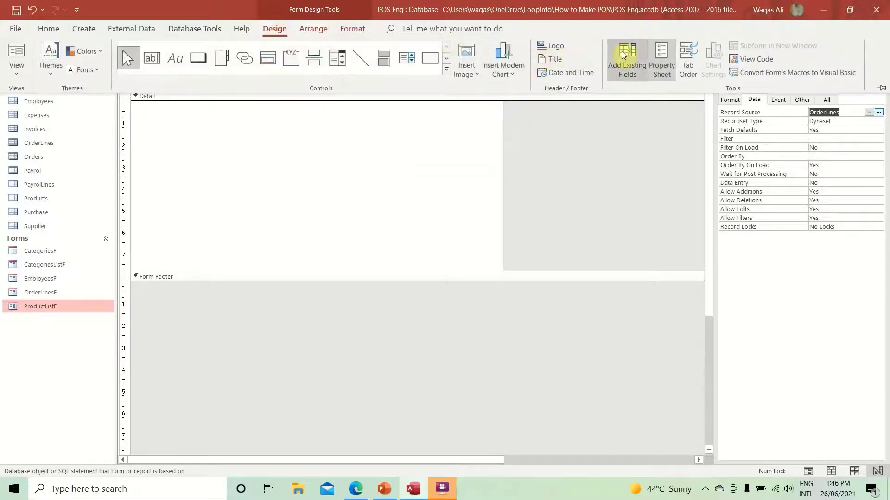
pyautogui.click(627, 62)
pyautogui.click(740, 126)
pyautogui.click(746, 93)
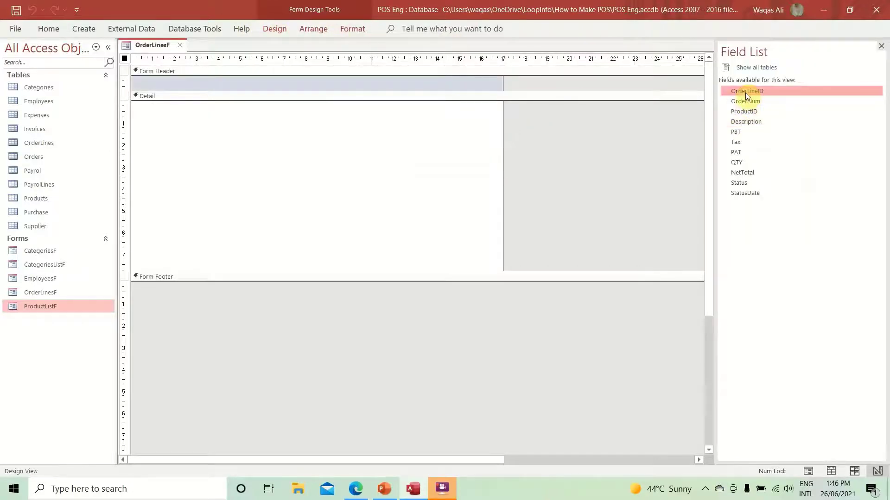
pyautogui.hotkey('shift', 'End')
pyautogui.moveTo(738, 90); pyautogui.dragTo(277, 154)
# - Set the font colour of all the added labels and text boxes to black
pyautogui.moveTo(378, 138); pyautogui.dragTo(192, 359)
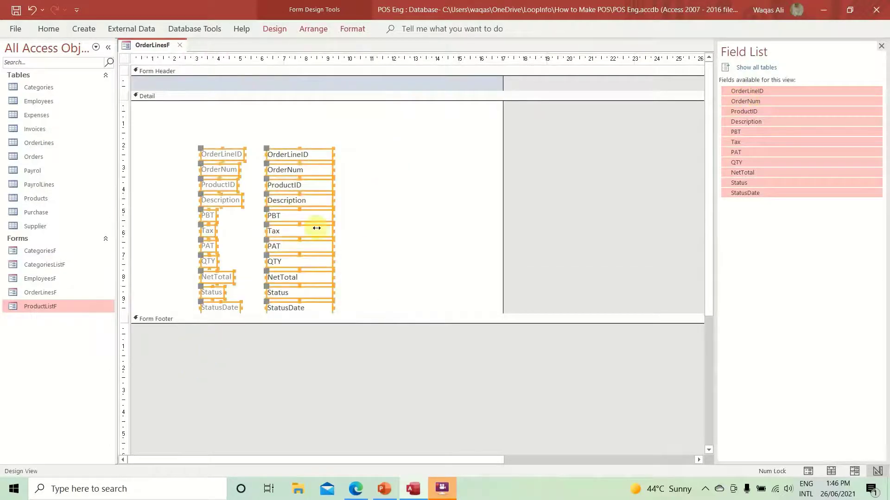
pyautogui.click(50, 29)
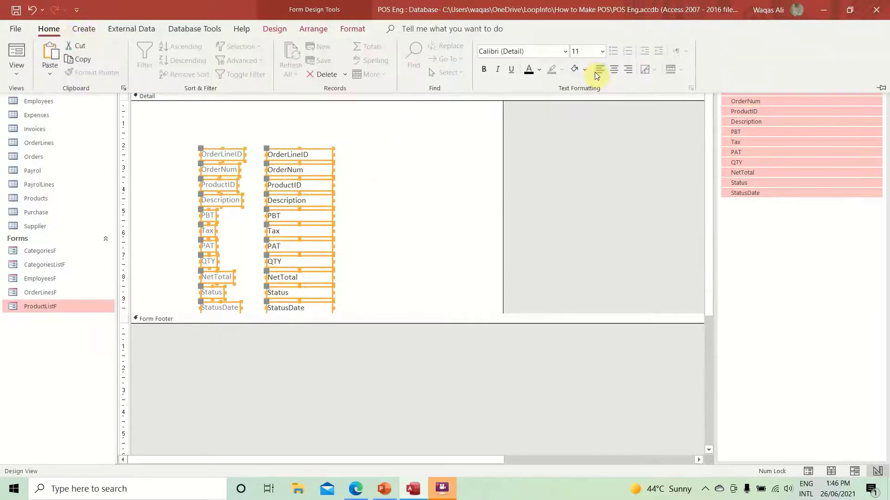
pyautogui.click(539, 69)
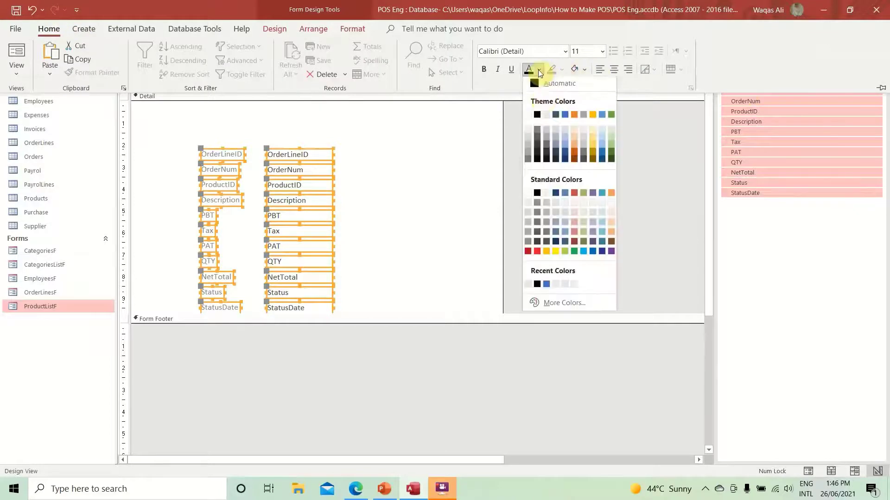
pyautogui.click(537, 121)
# - Arrange the selected fields in a tabular layout, move it against the form's left edge and close the Field List
pyautogui.rightClick(279, 201)
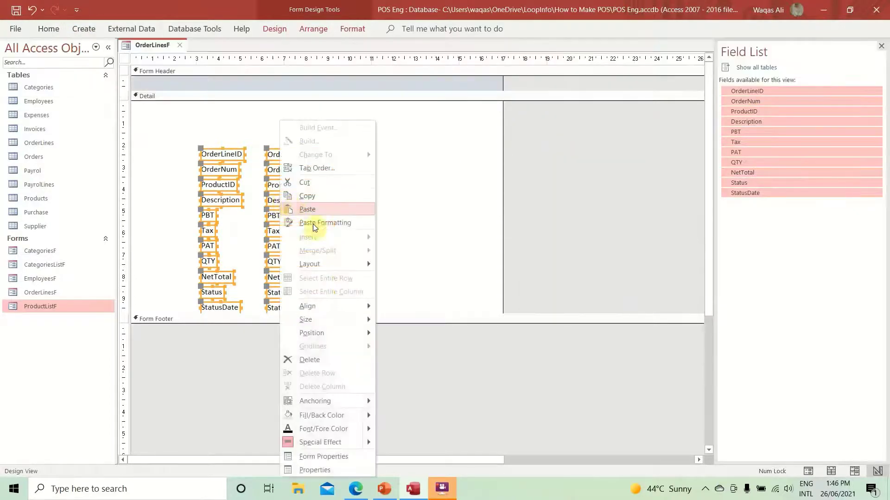
pyautogui.moveTo(347, 269)
pyautogui.click(405, 278)
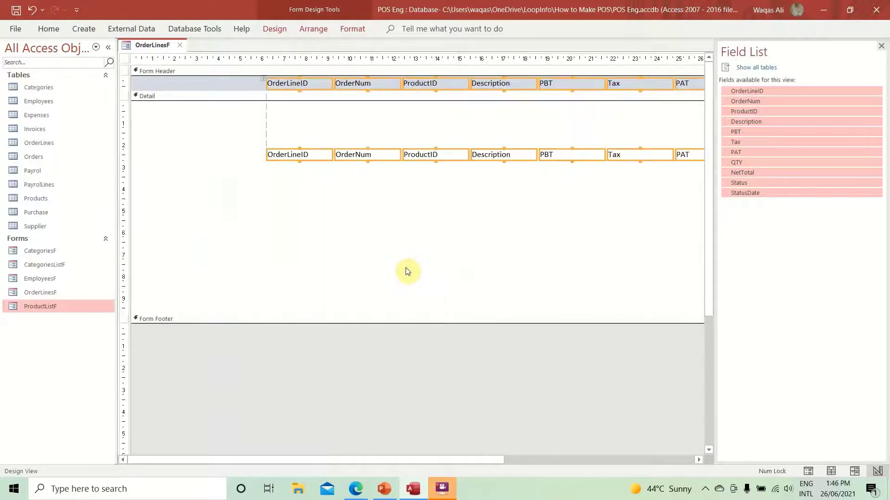
pyautogui.moveTo(309, 83); pyautogui.dragTo(173, 88)
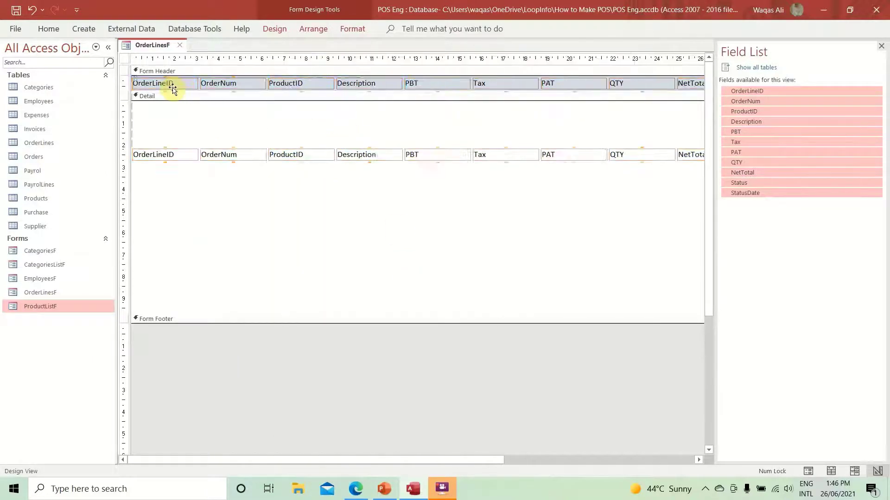
pyautogui.click(881, 47)
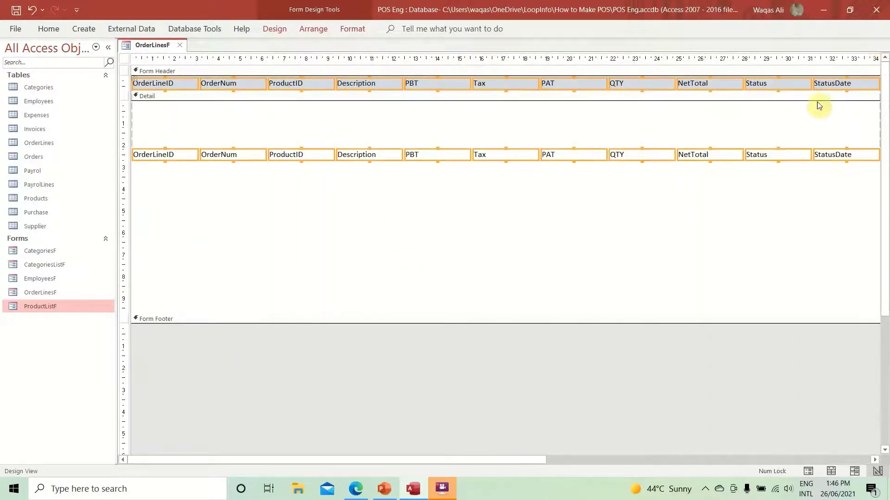
# - Move the whole row of text boxes up to the top of the Detail section
pyautogui.click(687, 250)
pyautogui.moveTo(124, 181); pyautogui.dragTo(9, 150)
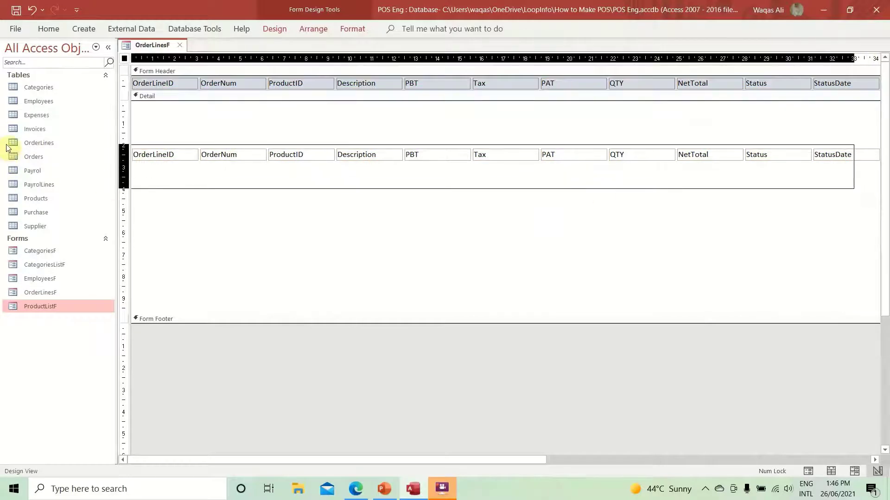
pyautogui.moveTo(175, 154); pyautogui.dragTo(169, 105)
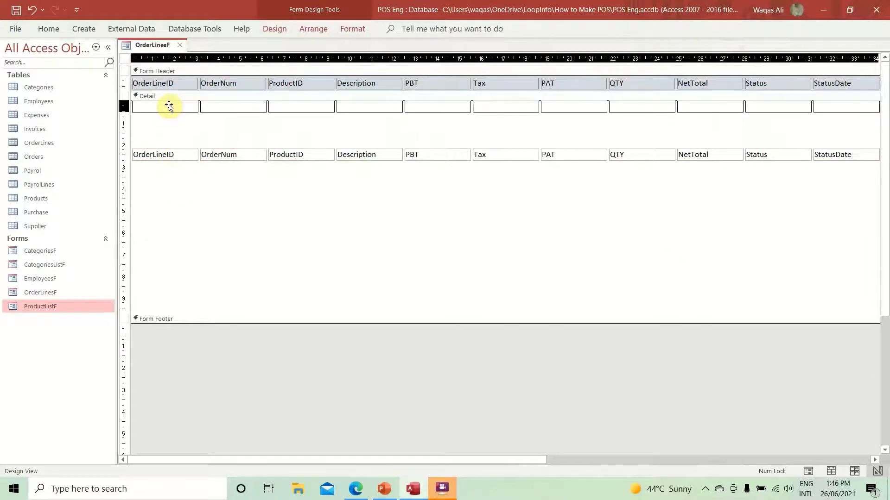
pyautogui.click(165, 174)
# - Move the OrderLineID and OrderNum columns to the end of the layout, after StatusDate
pyautogui.click(151, 60)
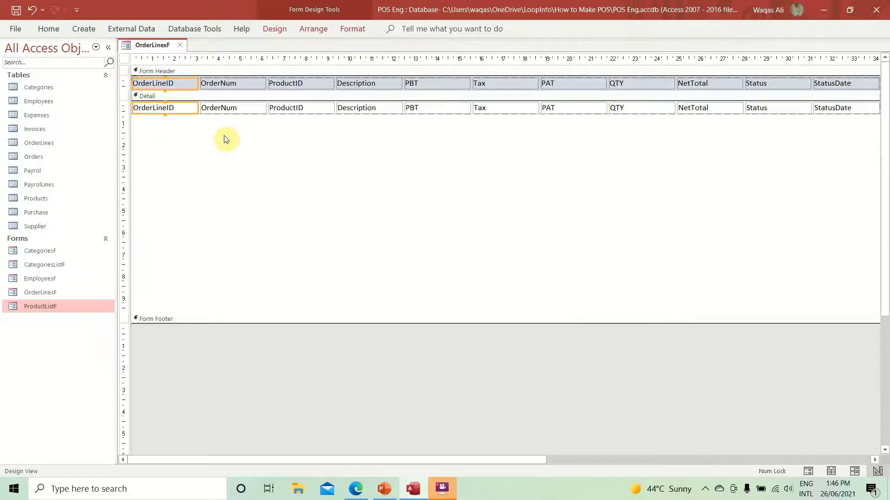
pyautogui.moveTo(225, 140); pyautogui.dragTo(875, 84)
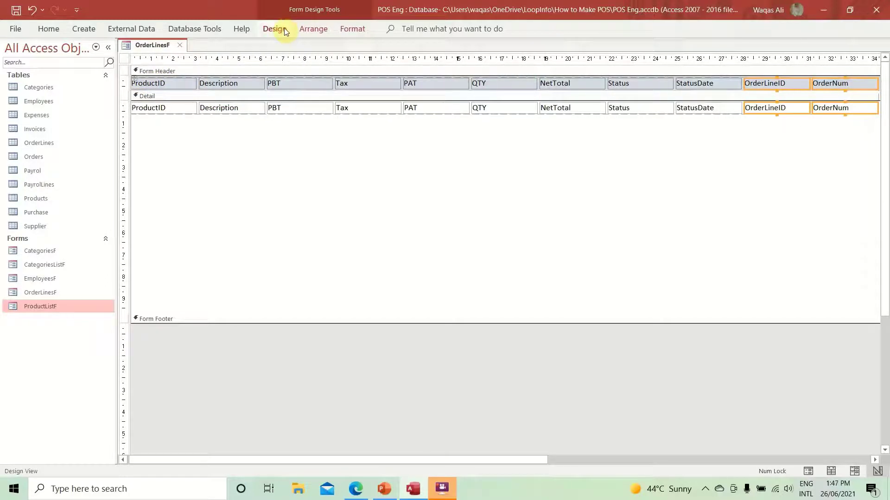
pyautogui.moveTo(483, 460); pyautogui.dragTo(363, 454)
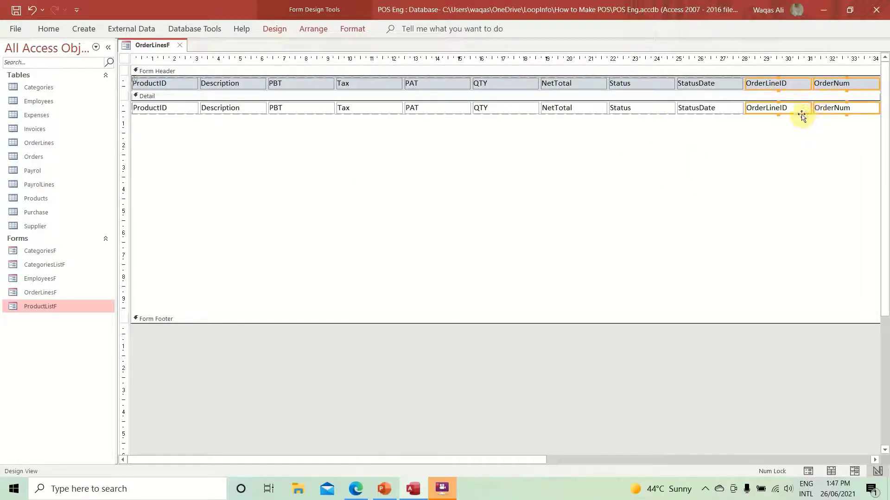
# - Change the caption of the ProductID label in the form header to "Product ID"
pyautogui.click(159, 114)
pyautogui.click(166, 83)
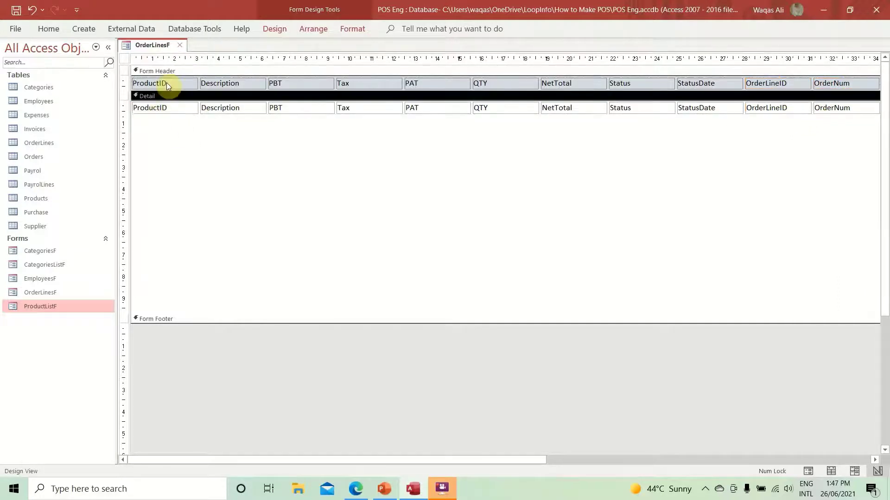
pyautogui.click(159, 83)
pyautogui.click(200, 148)
pyautogui.click(224, 59)
# - Narrow the PBT column to about 2 cm, Tax to about 1.1 cm and PAT to about 1.8 cm
pyautogui.click(310, 110)
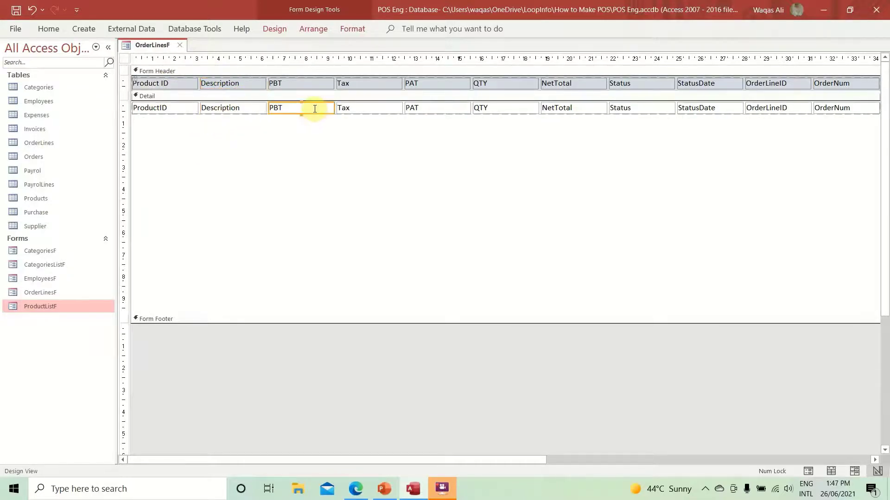
pyautogui.moveTo(333, 108); pyautogui.dragTo(307, 108)
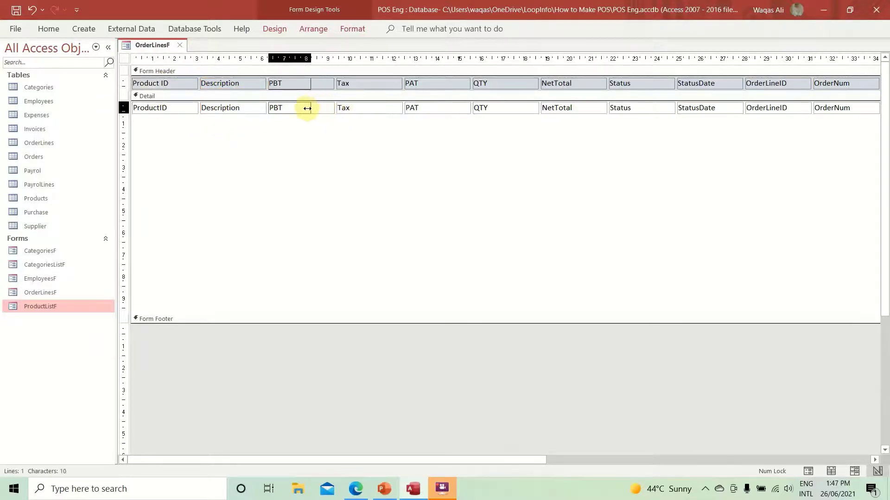
pyautogui.click(371, 107)
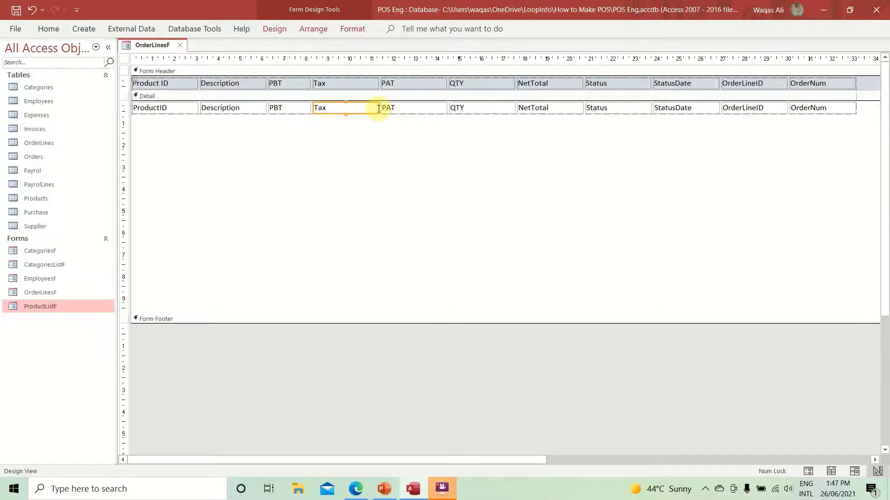
pyautogui.moveTo(377, 107); pyautogui.dragTo(337, 110)
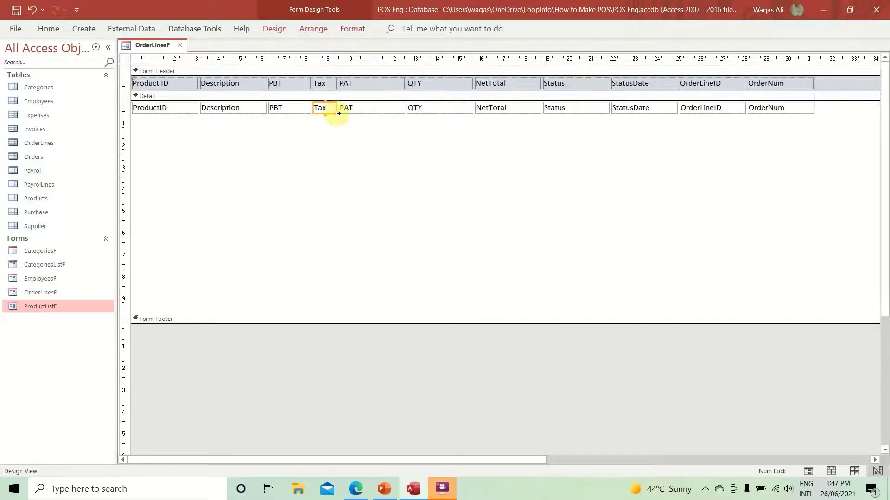
pyautogui.click(377, 108)
pyautogui.moveTo(401, 106); pyautogui.dragTo(378, 107)
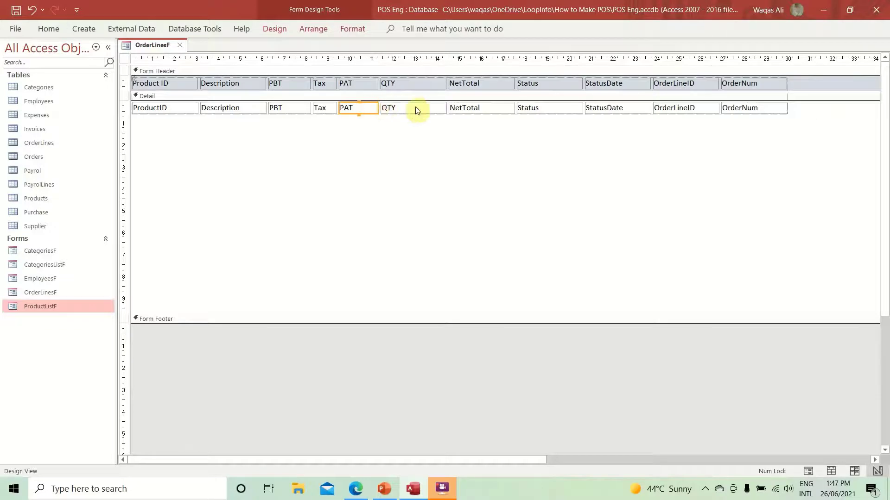
# - Narrow the QTY column to about 1.1 cm and the NetTotal column to about 2.3 cm
pyautogui.click(438, 111)
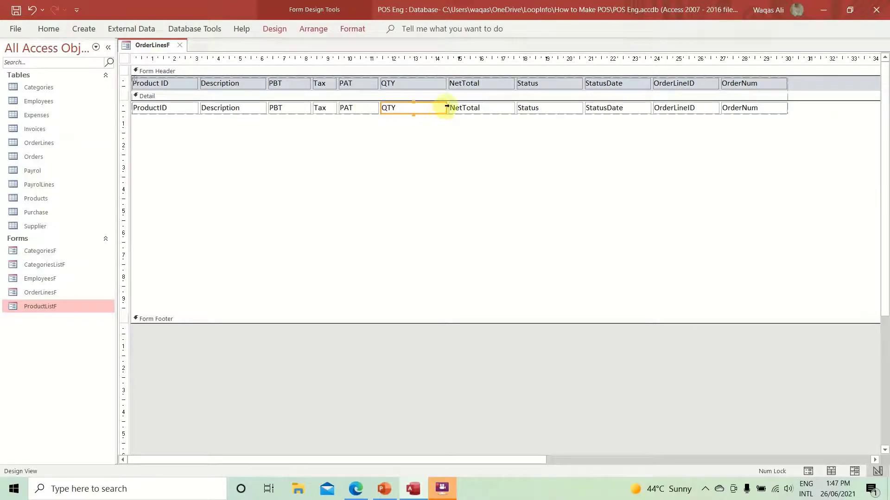
pyautogui.moveTo(445, 106); pyautogui.dragTo(405, 108)
pyautogui.click(431, 108)
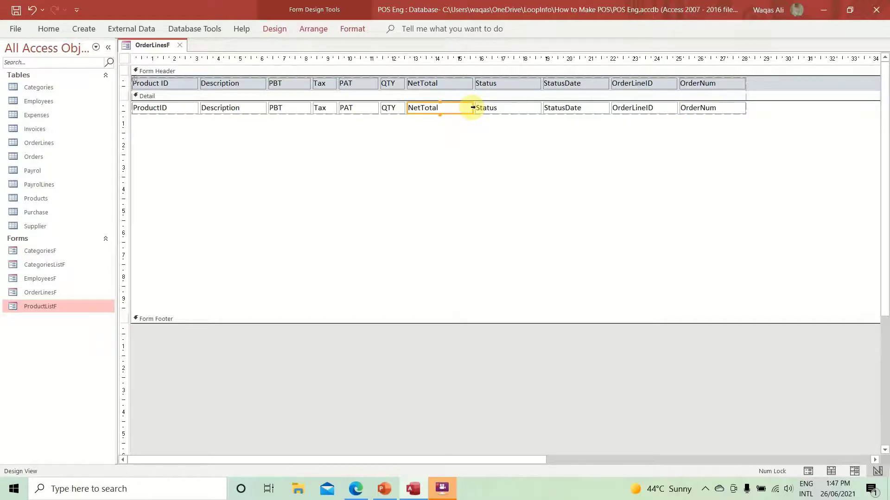
pyautogui.moveTo(472, 108); pyautogui.dragTo(457, 107)
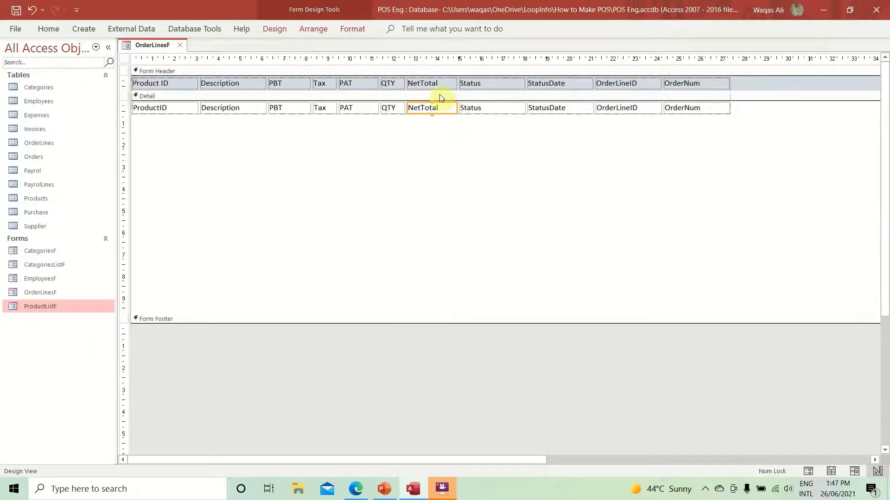
# - Change the caption of the NetTotal label in the form header to "Net Total"
pyautogui.keyDown('shift'); pyautogui.click(424, 84); pyautogui.keyUp('shift')
pyautogui.click(430, 93)
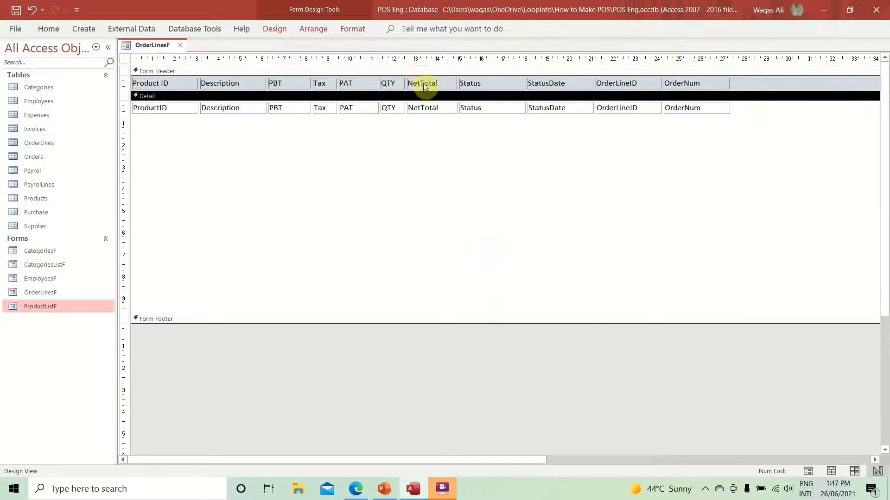
pyautogui.click(424, 86)
pyautogui.click(420, 84)
pyautogui.click(579, 99)
# - Narrow the Status column to about 2.2 cm
pyautogui.click(515, 112)
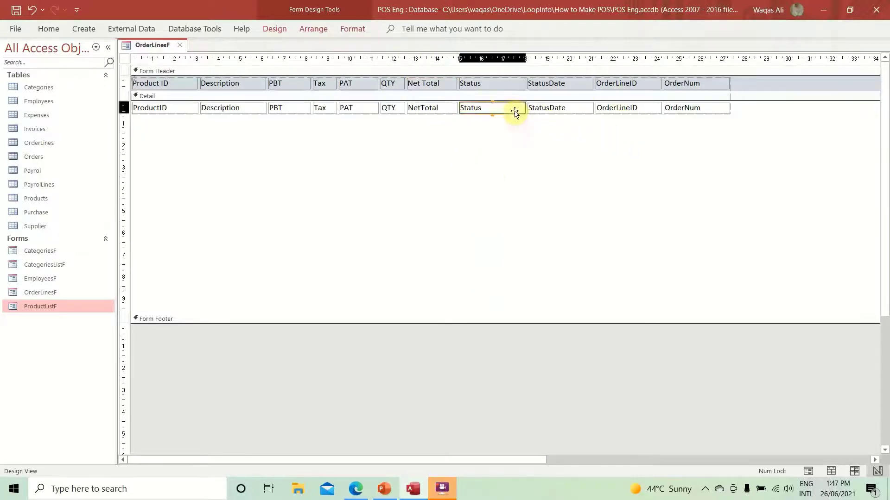
pyautogui.click(524, 107)
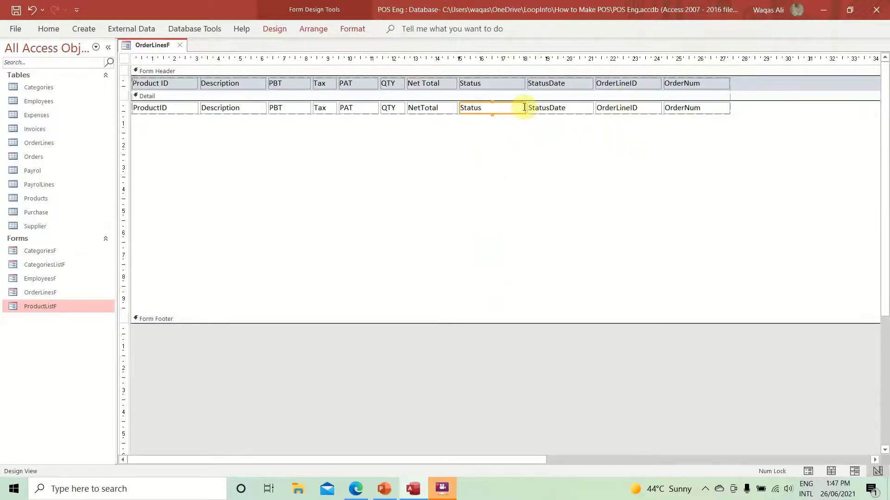
pyautogui.click(516, 149)
pyautogui.click(517, 111)
pyautogui.moveTo(524, 107); pyautogui.dragTo(508, 109)
# - Hide the OrderLineID and OrderNum columns by setting Visible to No and Width to 0 cm for their labels and text boxes
pyautogui.moveTo(734, 138); pyautogui.dragTo(618, 85)
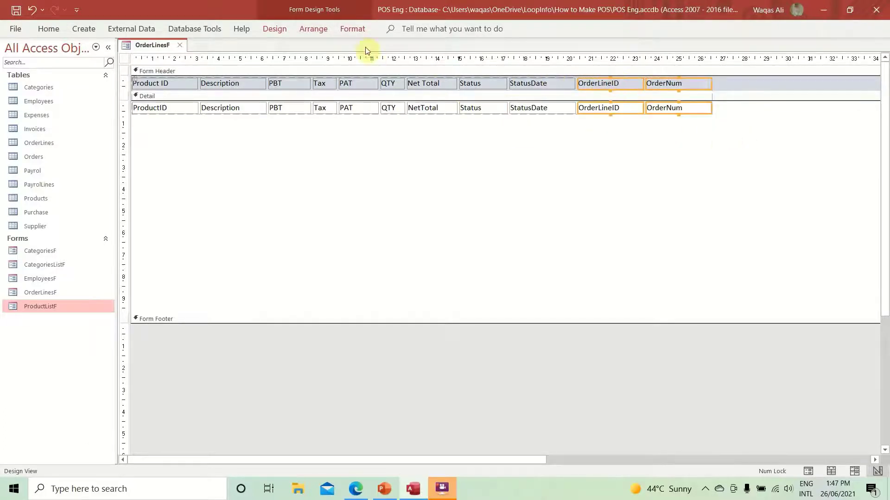
pyautogui.click(278, 28)
pyautogui.click(672, 69)
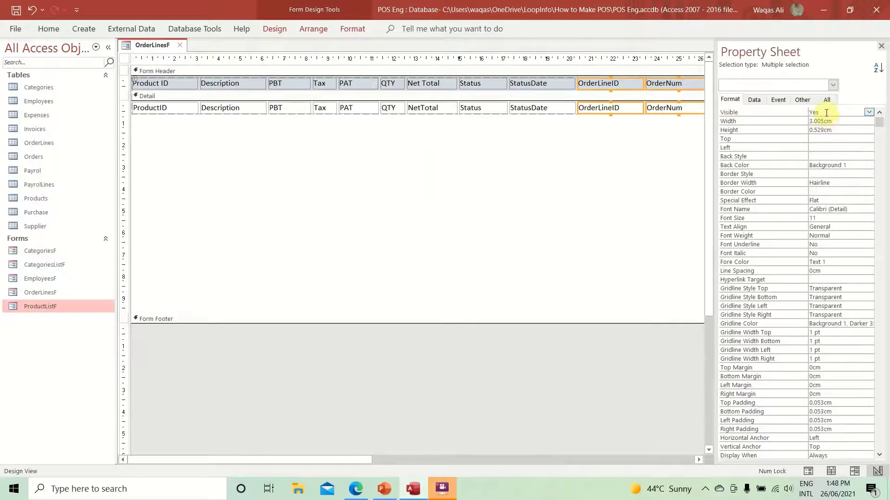
pyautogui.click(771, 122)
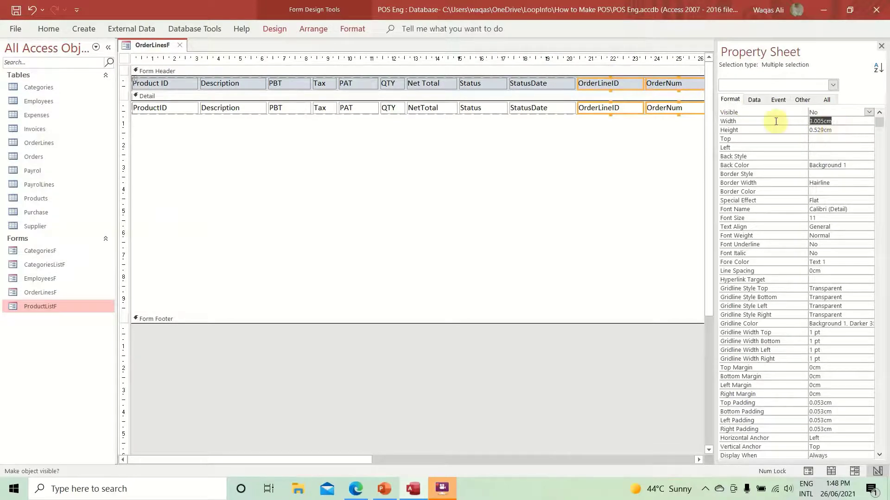
pyautogui.write('0')
pyautogui.press('Return')
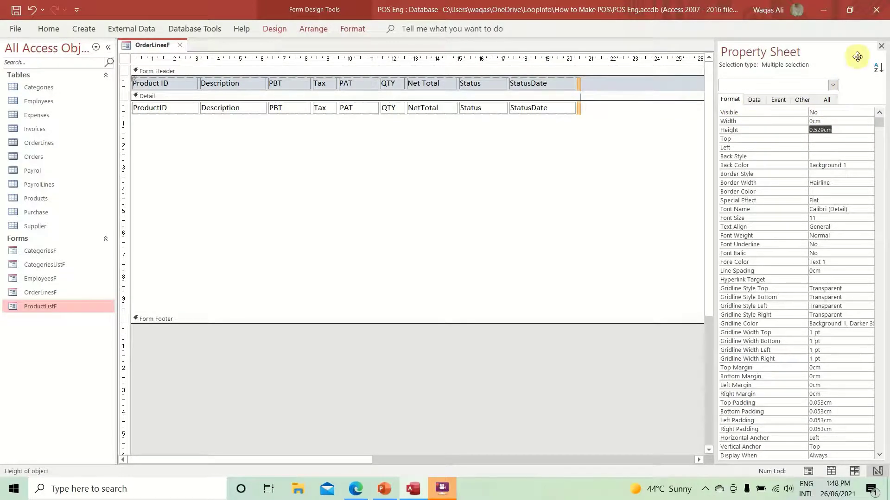
pyautogui.click(881, 46)
# - Reduce the form's width to about 20.5 cm so its edge meets the last column
pyautogui.click(633, 236)
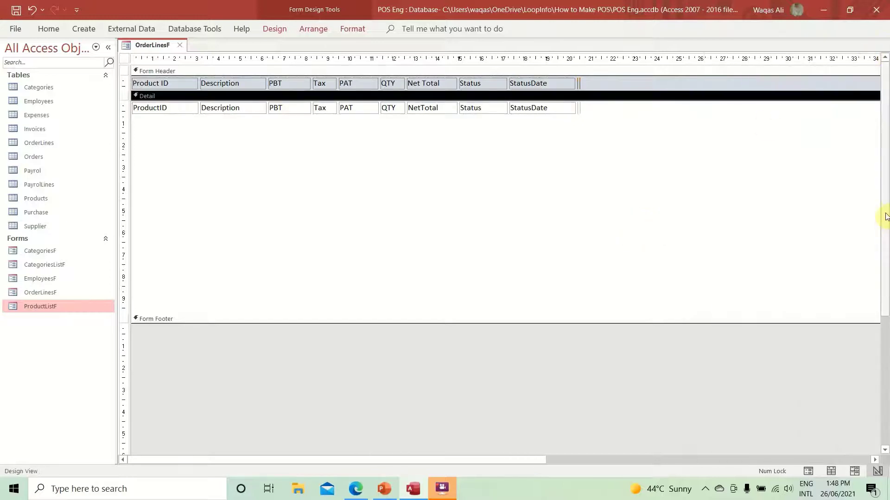
pyautogui.moveTo(537, 459); pyautogui.dragTo(702, 459)
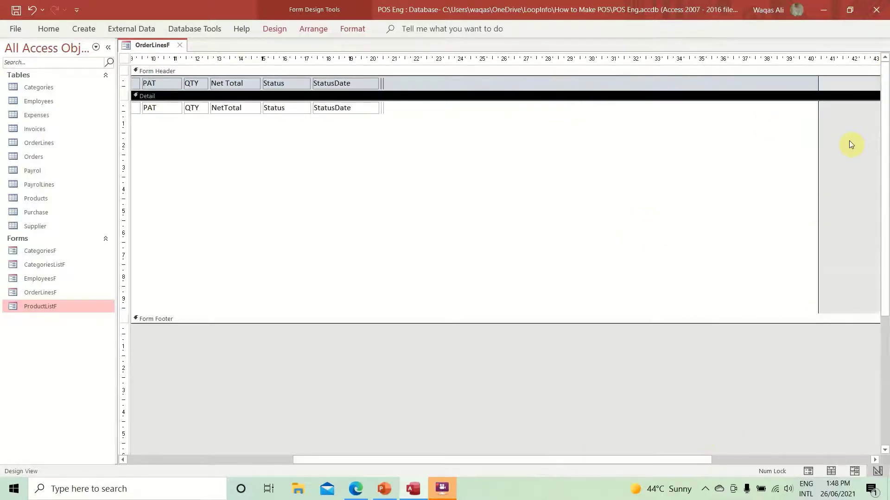
pyautogui.moveTo(818, 175); pyautogui.dragTo(543, 288)
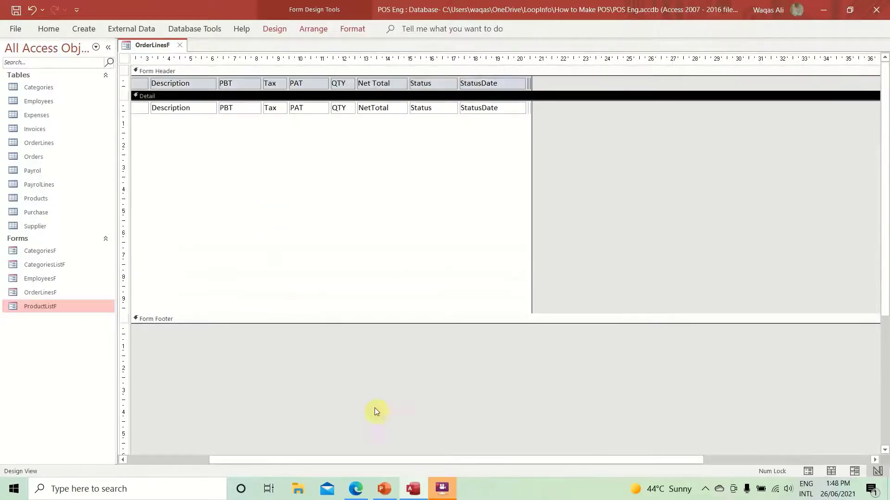
pyautogui.moveTo(440, 457); pyautogui.dragTo(357, 458)
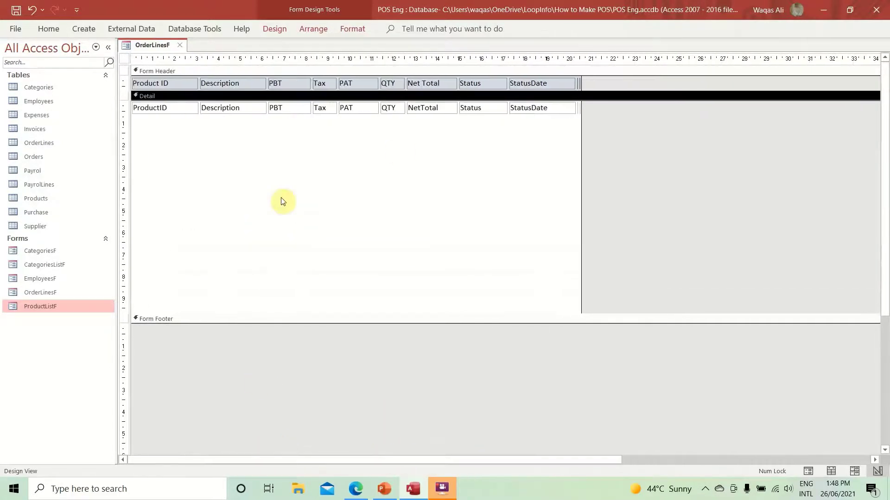
# - Make the outlines of all text boxes in the Detail section transparent
pyautogui.moveTo(544, 121); pyautogui.dragTo(132, 67)
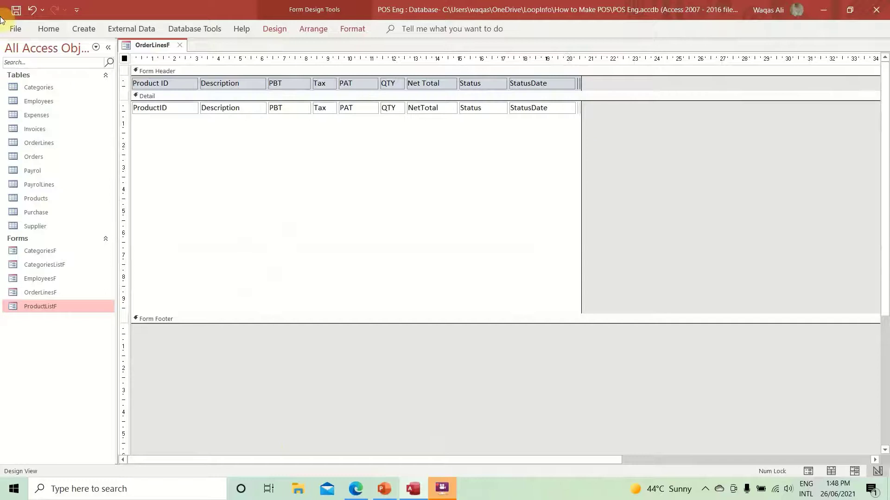
pyautogui.click(365, 29)
pyautogui.click(532, 61)
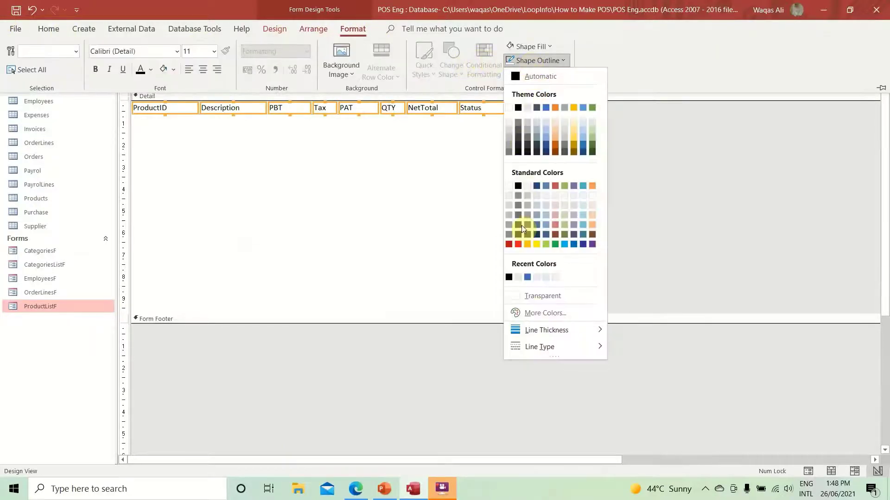
pyautogui.click(526, 294)
pyautogui.click(192, 144)
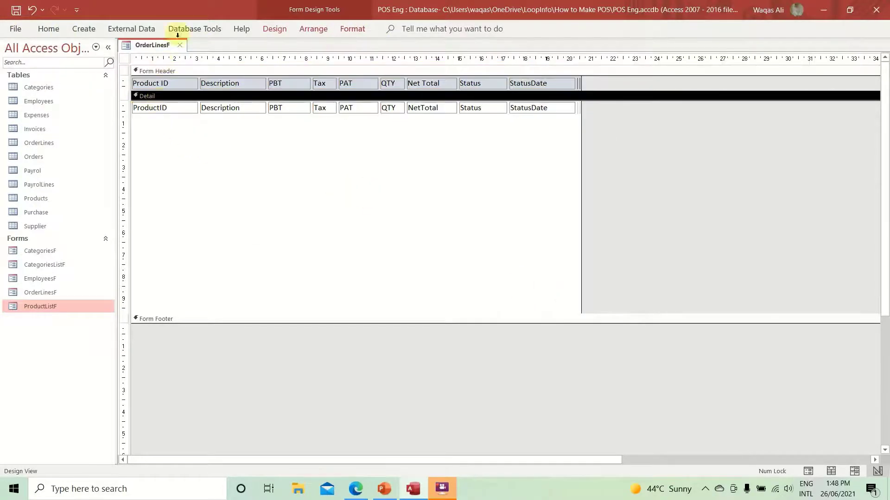
# - Narrow the ProductID column to about 1.7 cm and widen the Description column to about 4.7 cm
pyautogui.click(283, 29)
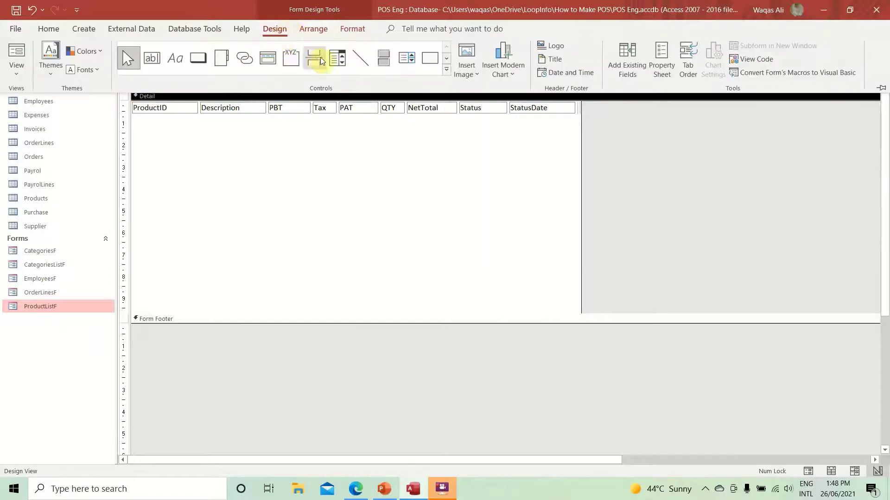
pyautogui.click(361, 58)
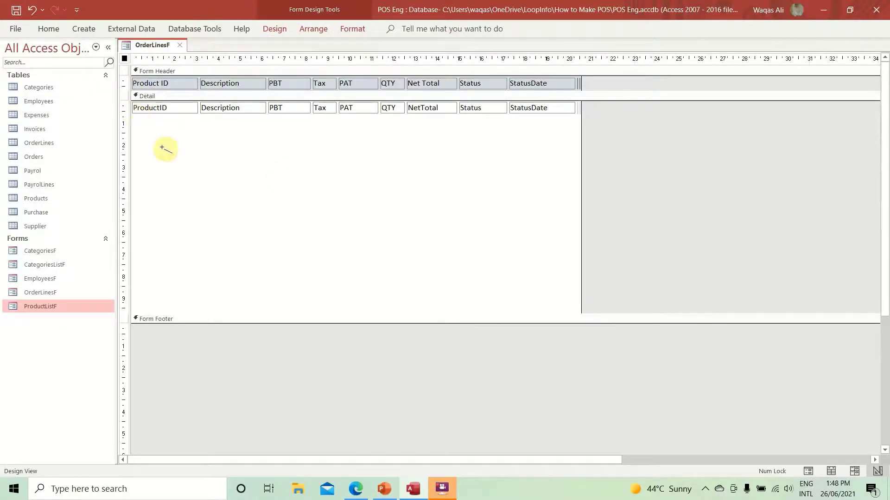
pyautogui.click(175, 109)
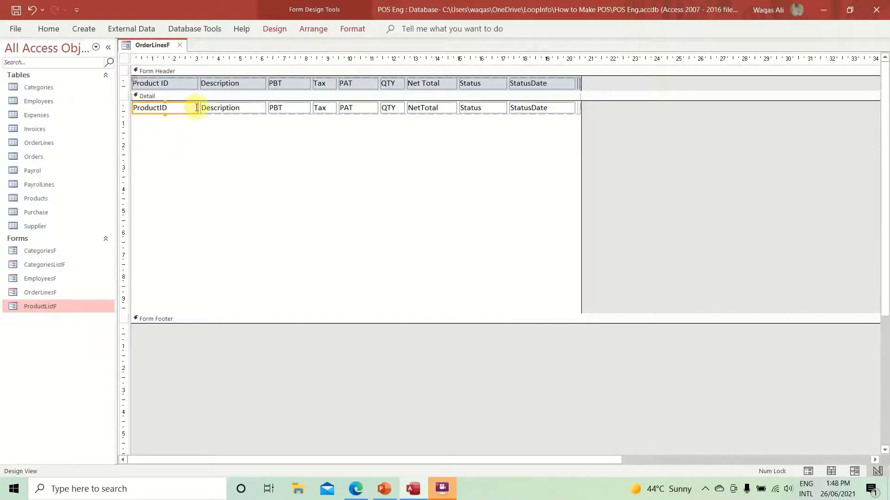
pyautogui.moveTo(197, 108); pyautogui.dragTo(168, 109)
pyautogui.click(221, 109)
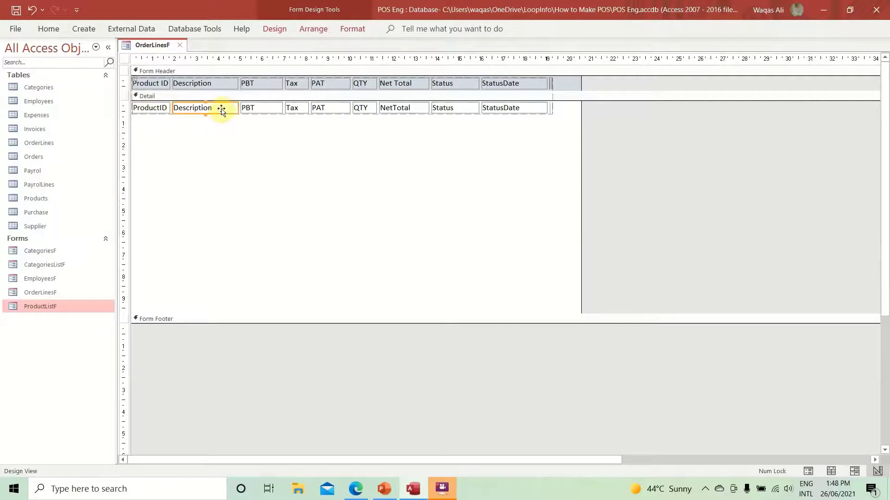
pyautogui.moveTo(237, 107); pyautogui.dragTo(275, 109)
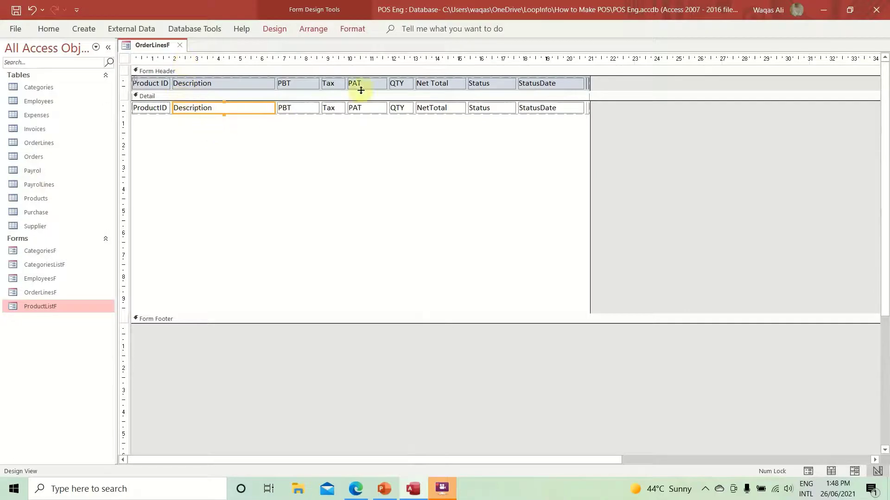
# - Change the caption of the PBT label in the form header to "Price Before"
pyautogui.click(287, 83)
pyautogui.click(341, 90)
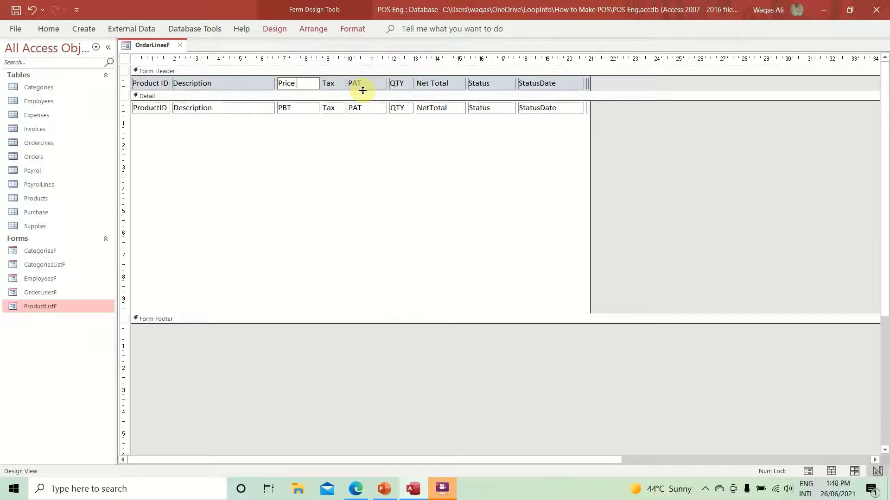
pyautogui.write('fore')
pyautogui.click(334, 111)
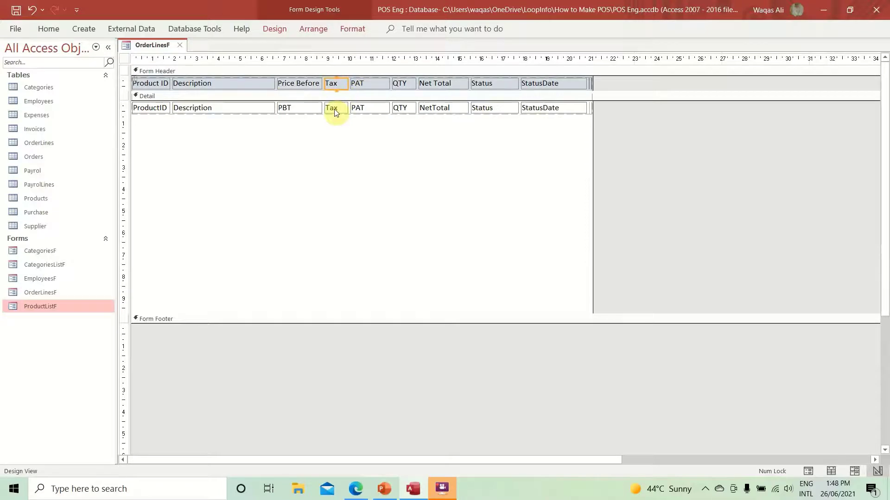
# - Change the caption of the PAT label in the form header to "Price After"
pyautogui.click(337, 85)
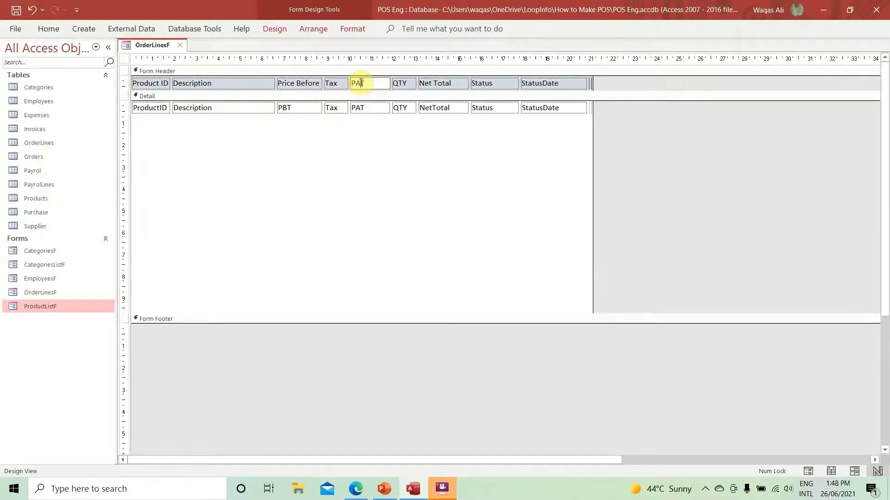
pyautogui.click(381, 85)
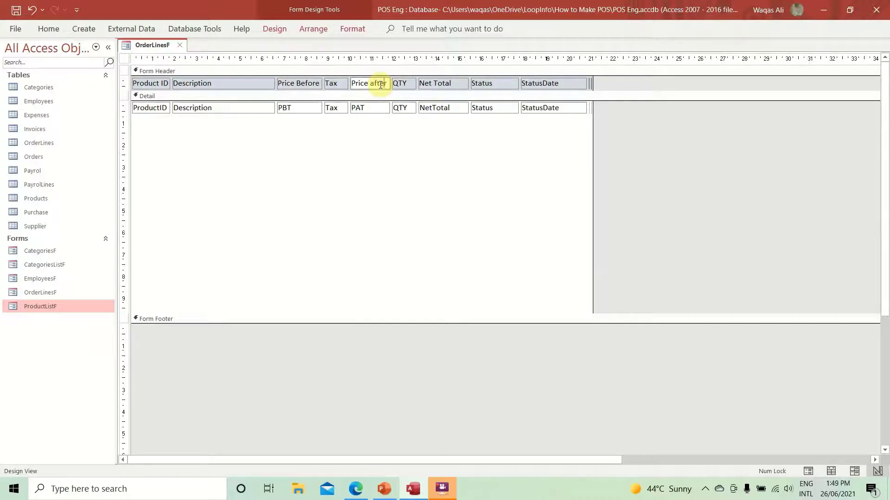
pyautogui.doubleClick(381, 84)
pyautogui.write('After')
pyautogui.press('Return')
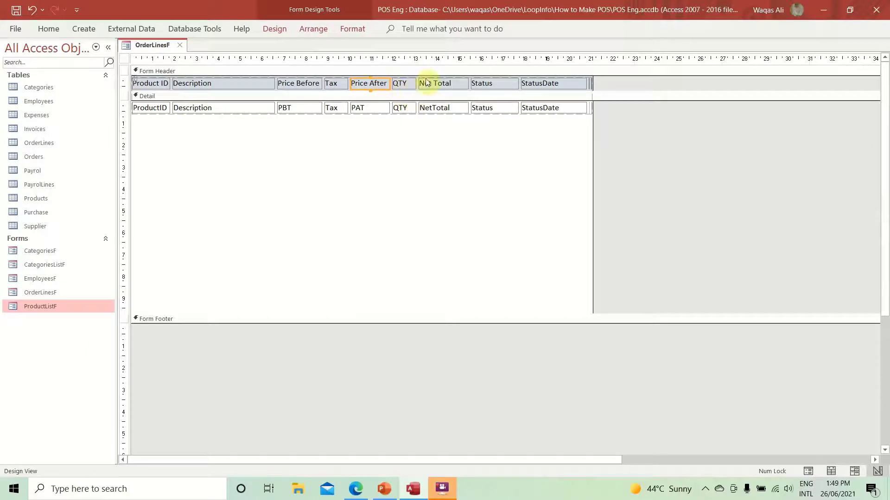
# - Center the text of the labels and text boxes in the PBT, Tax, PAT, QTY and NetTotal columns
pyautogui.moveTo(441, 138); pyautogui.dragTo(307, 84)
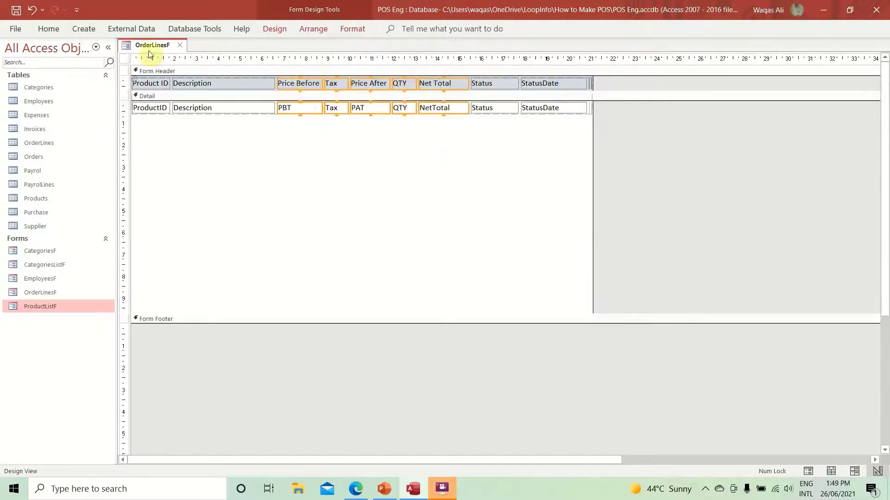
pyautogui.click(51, 29)
pyautogui.click(615, 70)
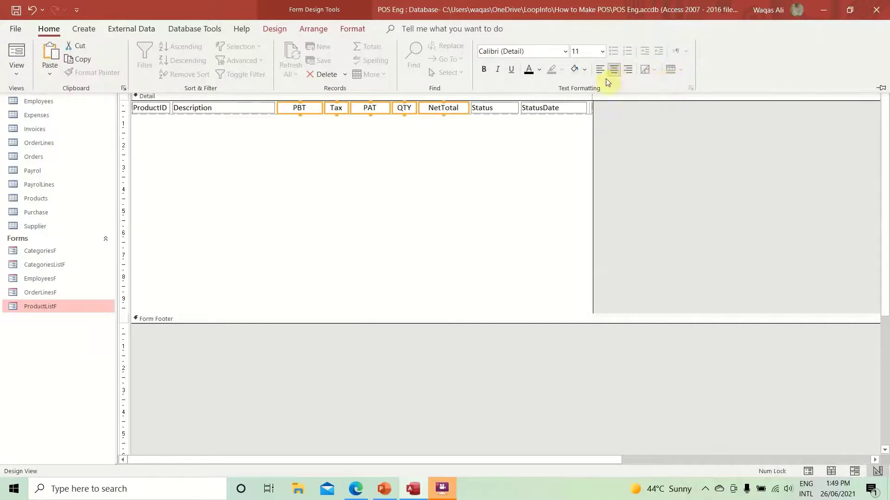
pyautogui.click(288, 194)
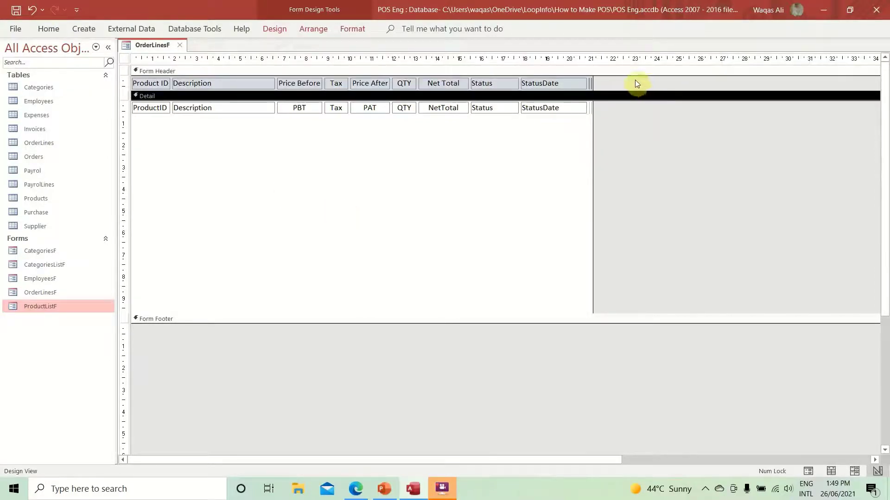
# - Make all the column labels in the form header bold
pyautogui.moveTo(636, 84); pyautogui.dragTo(91, 76)
pyautogui.hotkey('ctrl', 'b')
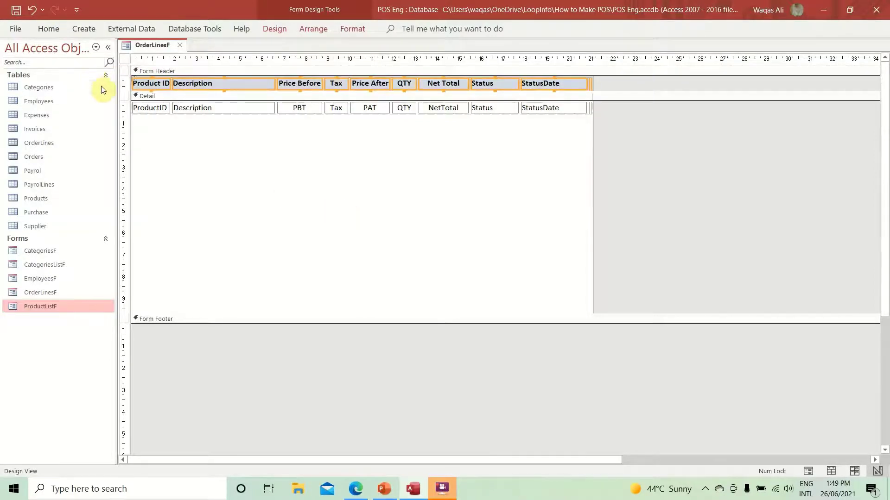
pyautogui.click(514, 167)
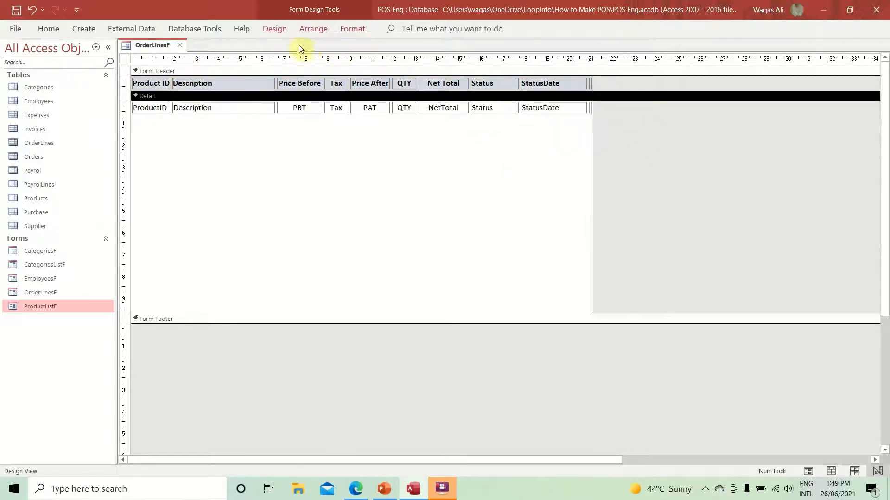
# - Set the height of all text boxes in the Detail section to 0.6 cm
pyautogui.click(272, 34)
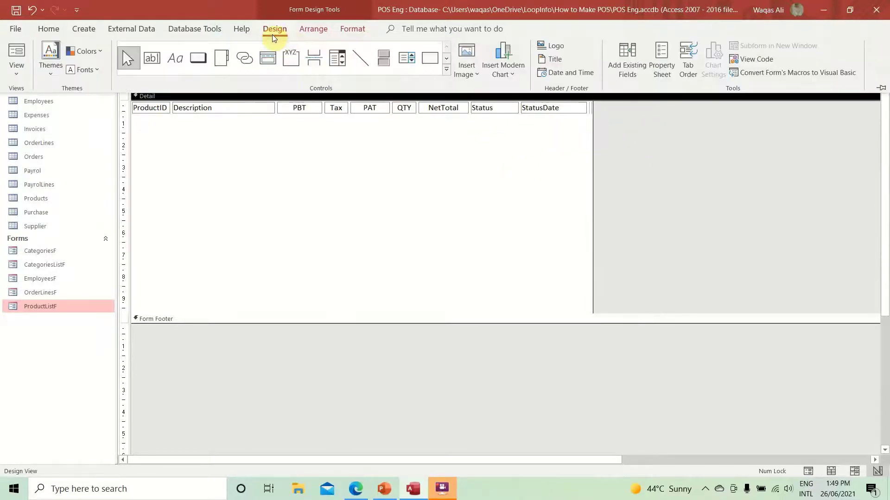
pyautogui.click(354, 62)
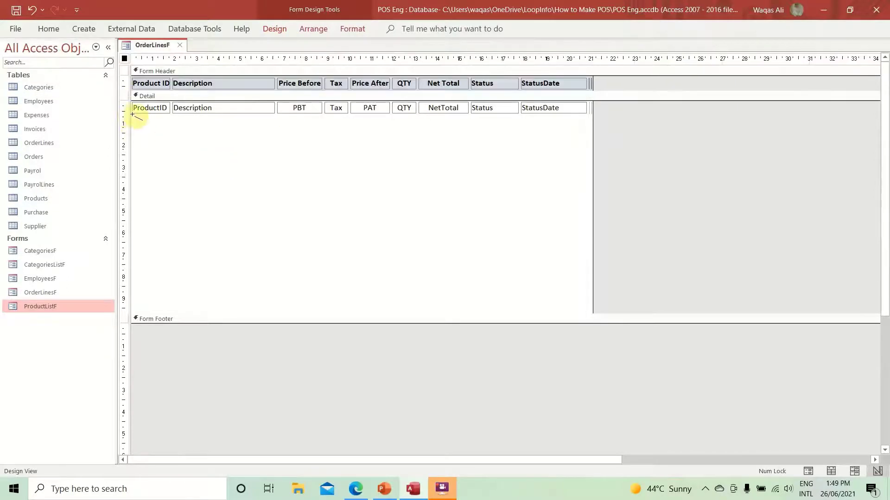
pyautogui.moveTo(132, 114); pyautogui.dragTo(605, 102)
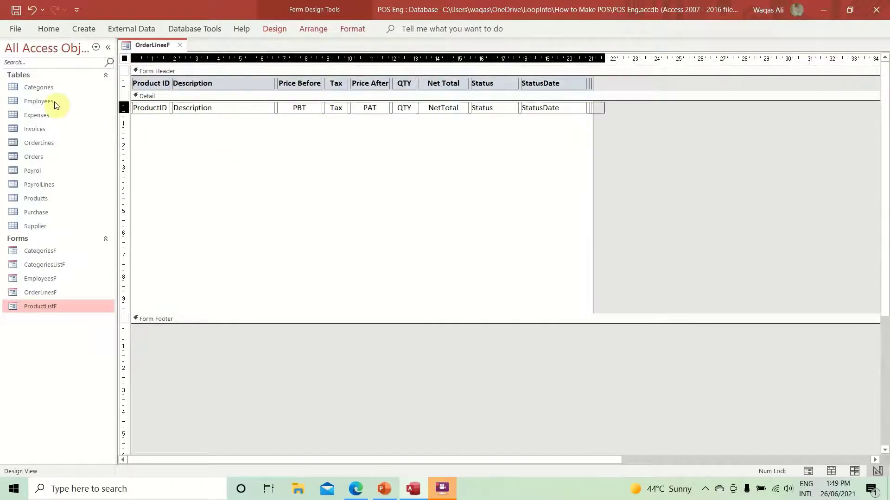
pyautogui.click(265, 29)
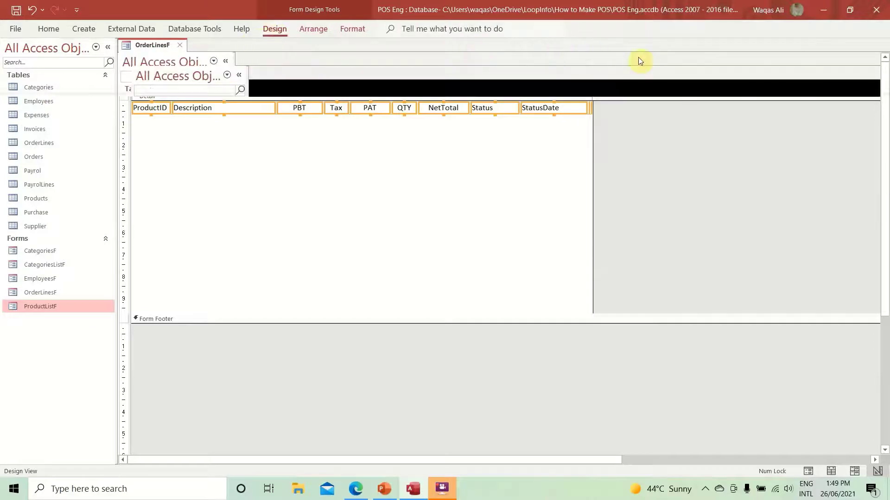
pyautogui.click(660, 62)
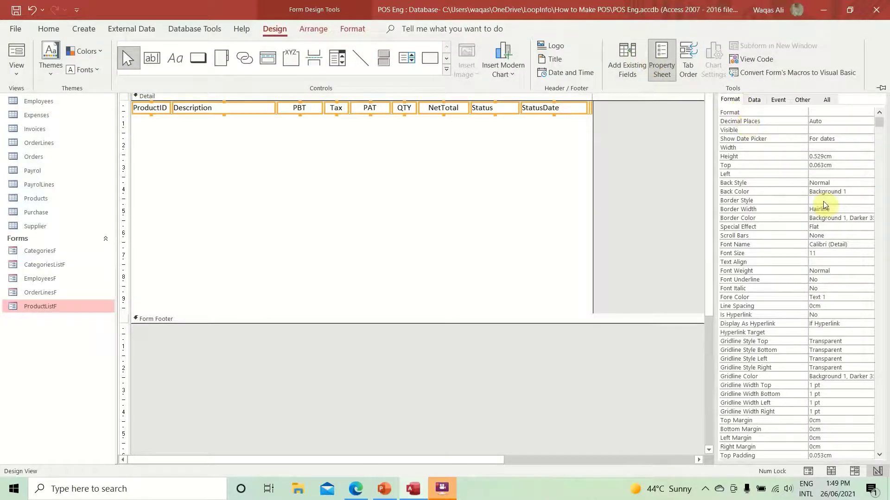
pyautogui.click(827, 156)
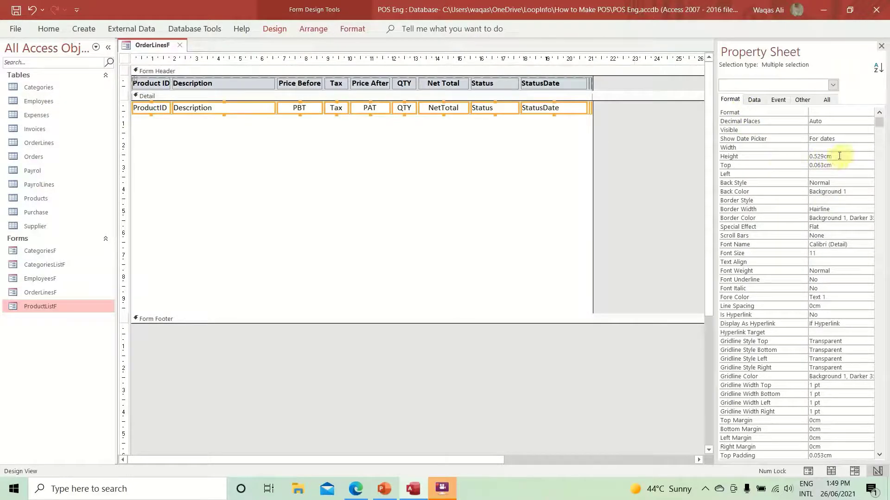
pyautogui.moveTo(839, 157); pyautogui.dragTo(597, 156)
pyautogui.write('0.6')
pyautogui.press('Return')
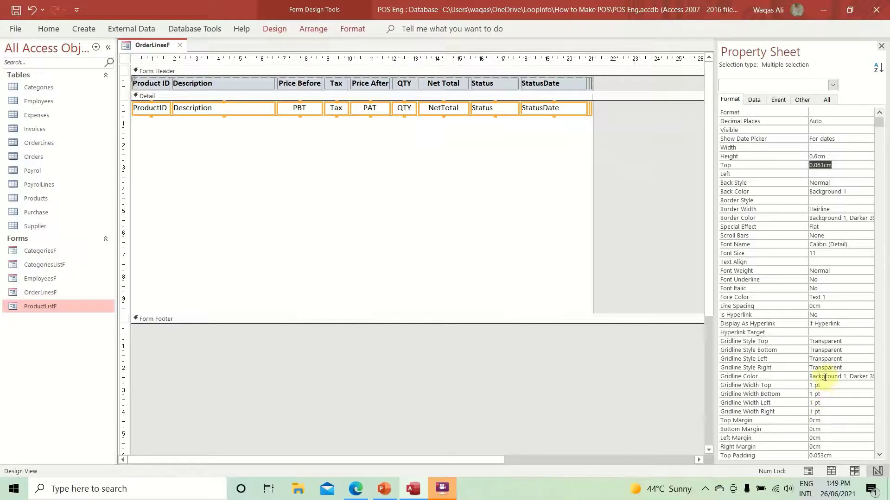
# - Set the top margin of the Detail text boxes to 0.06 cm
pyautogui.click(777, 421)
pyautogui.write('0.06')
pyautogui.press('Return')
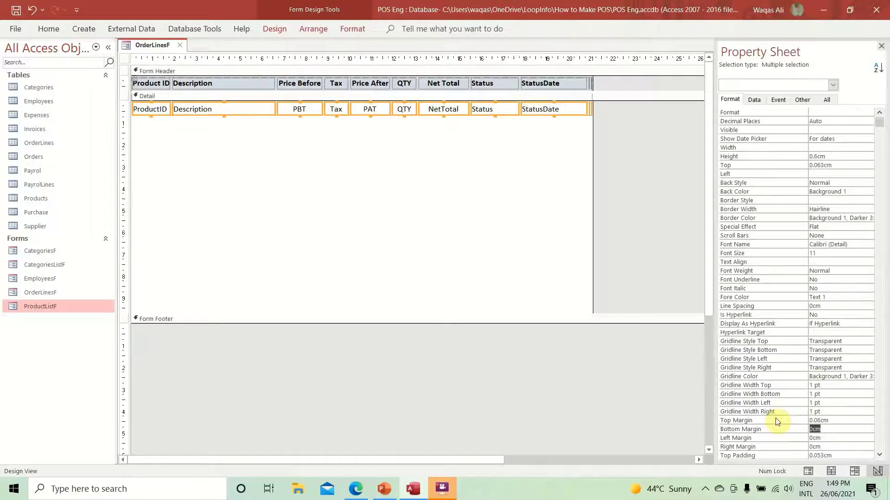
pyautogui.click(312, 157)
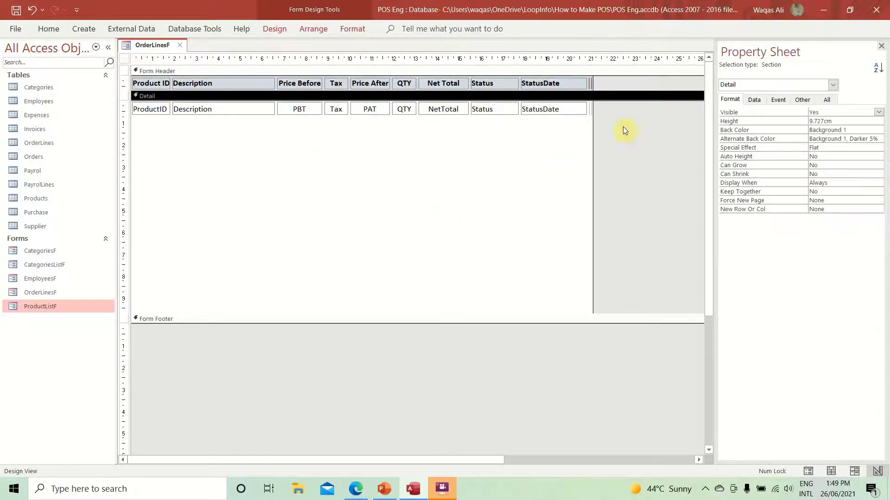
# - Set the top margin of all Detail text boxes to 0.051 cm
pyautogui.click(623, 112)
pyautogui.hotkey('ctrl', 'a')
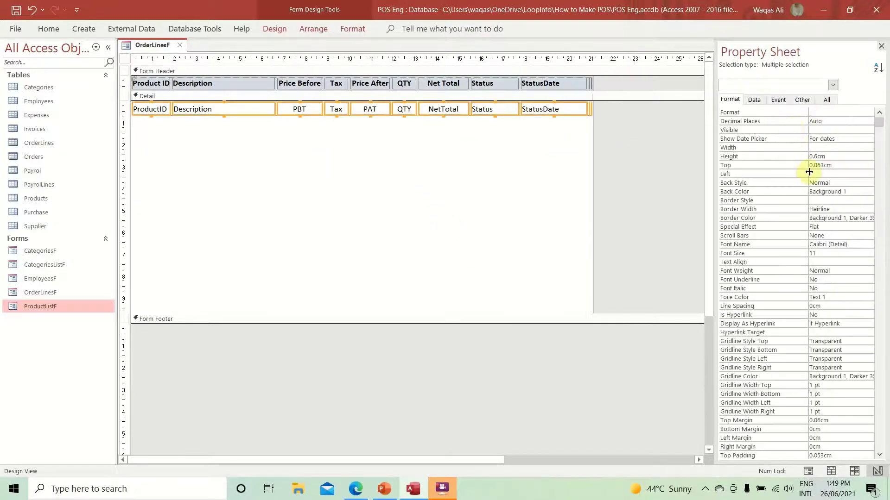
pyautogui.click(836, 420)
pyautogui.write('0.051')
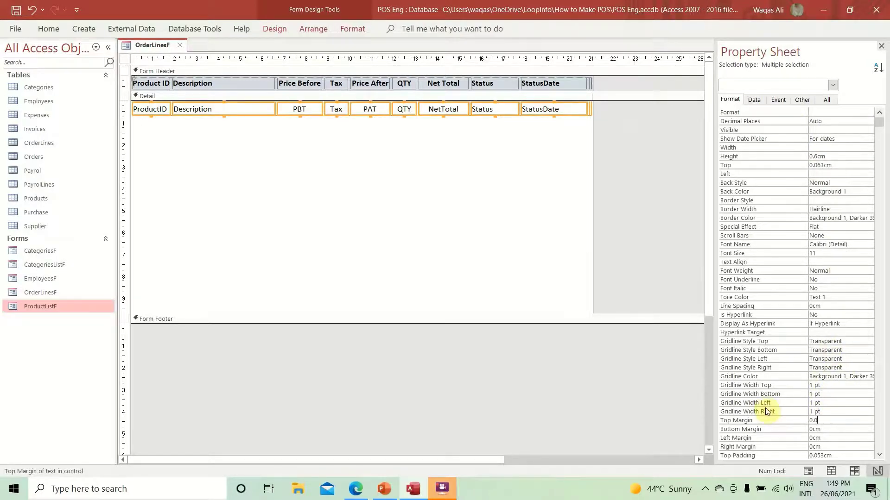
pyautogui.press('Return')
pyautogui.click(375, 130)
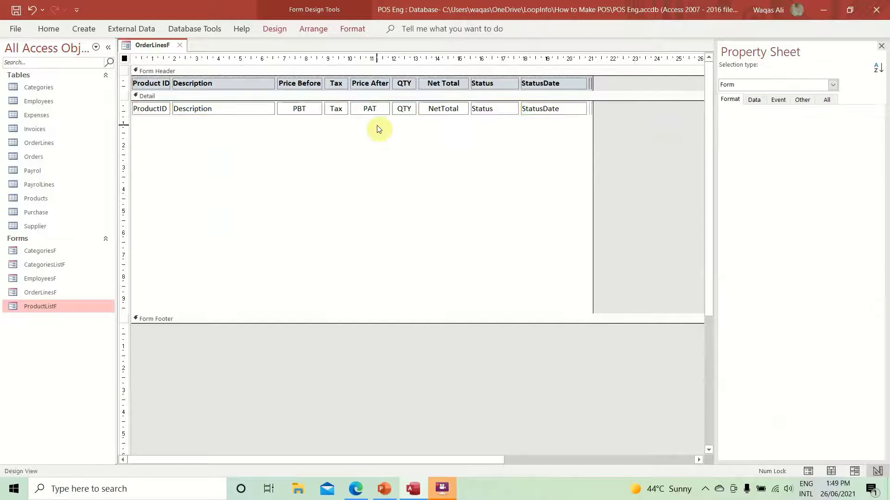
# - Draw a horizontal line about 20.8 cm wide beneath the Detail text boxes and shrink the Detail section's height to just below it
pyautogui.click(274, 30)
pyautogui.click(361, 58)
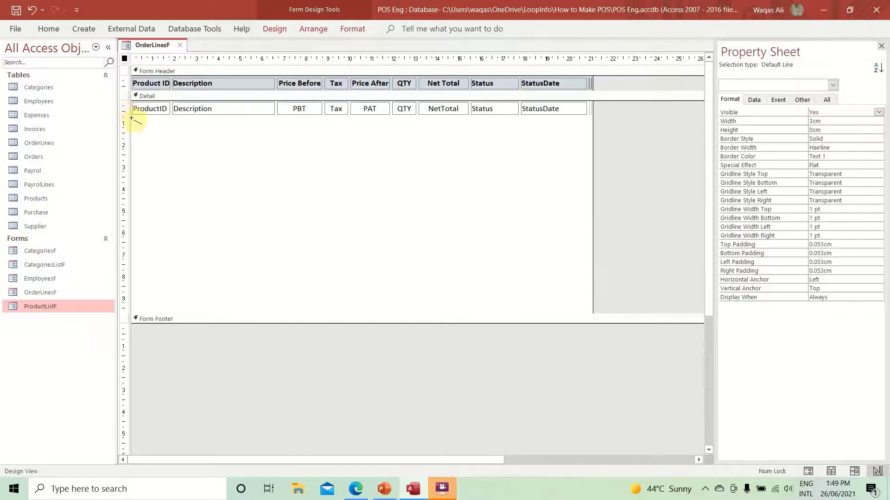
pyautogui.moveTo(132, 115); pyautogui.dragTo(587, 115)
pyautogui.moveTo(559, 315); pyautogui.dragTo(547, 117)
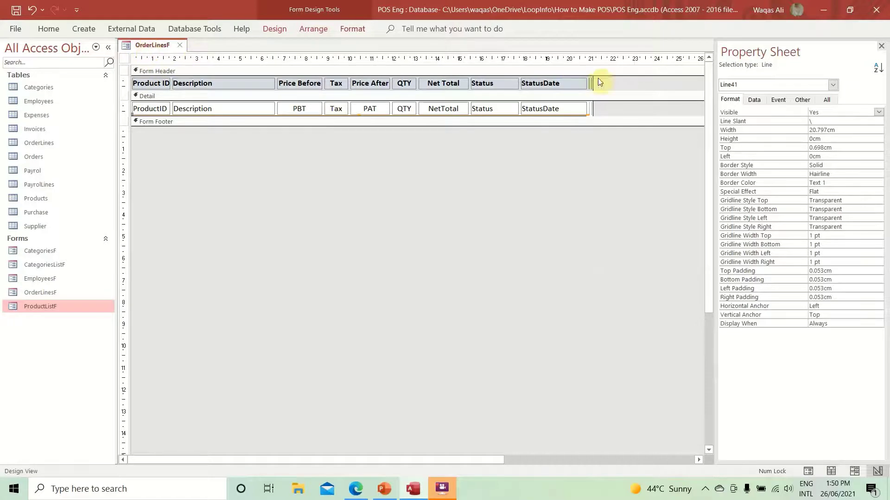
# - Move the header labels down to about 0.5 cm from the section's top and fill the Form Header with light grey #ECECEC
pyautogui.moveTo(599, 82); pyautogui.dragTo(157, 95)
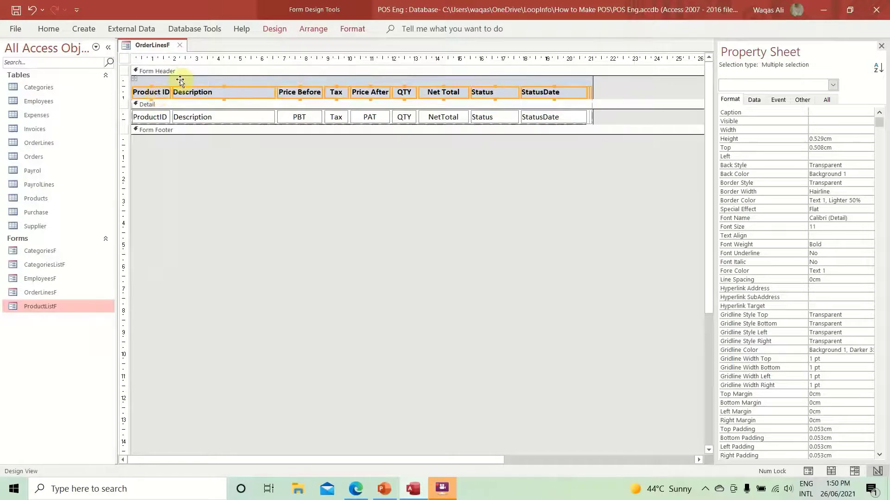
pyautogui.click(173, 82)
pyautogui.rightClick(173, 82)
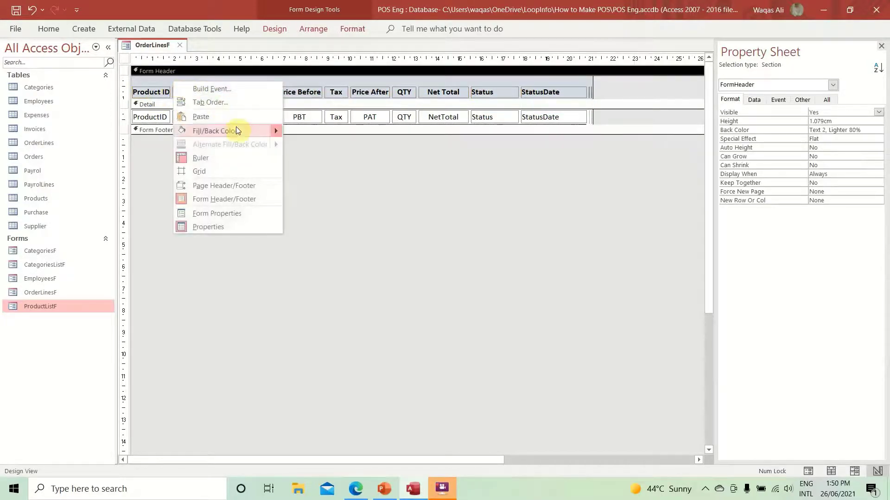
pyautogui.moveTo(237, 129)
pyautogui.click(288, 155)
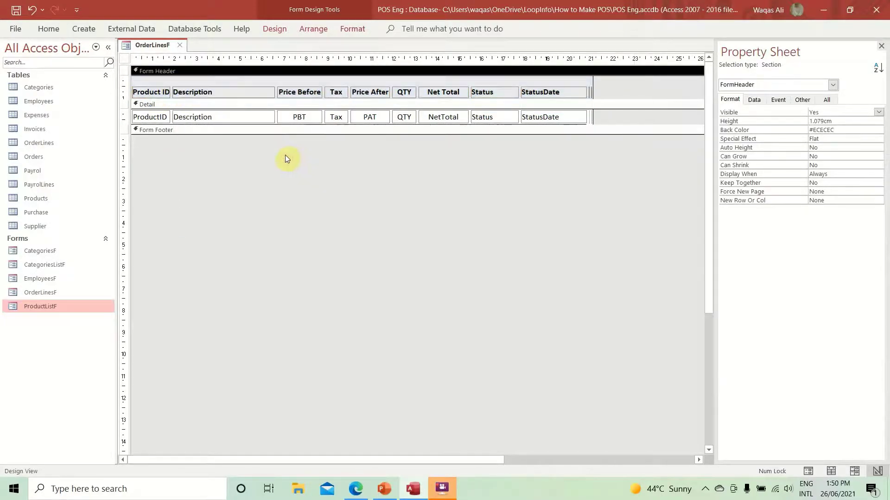
# - Move all header labels up to the section's upper edge and reduce the Form Header height to about 0.6 cm
pyautogui.rightClick(137, 47)
pyautogui.click(138, 49)
pyautogui.rightClick(138, 49)
pyautogui.click(146, 50)
pyautogui.click(623, 98)
pyautogui.moveTo(622, 97); pyautogui.dragTo(151, 98)
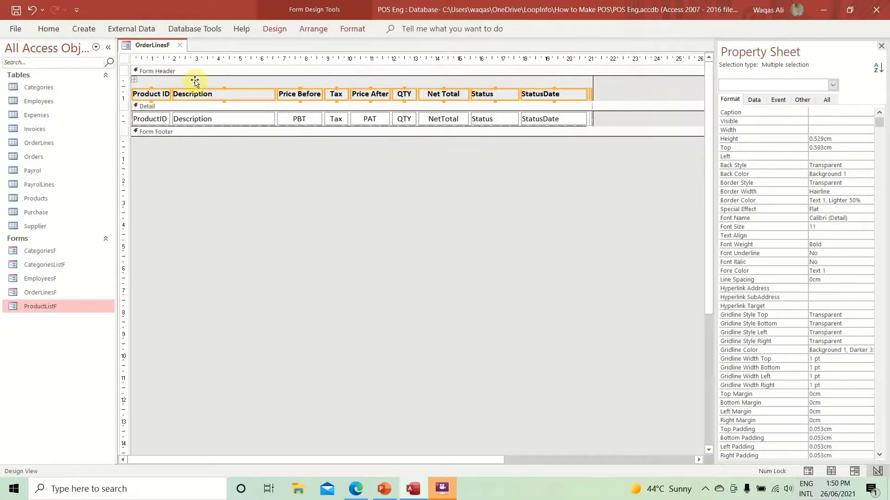
pyautogui.click(488, 159)
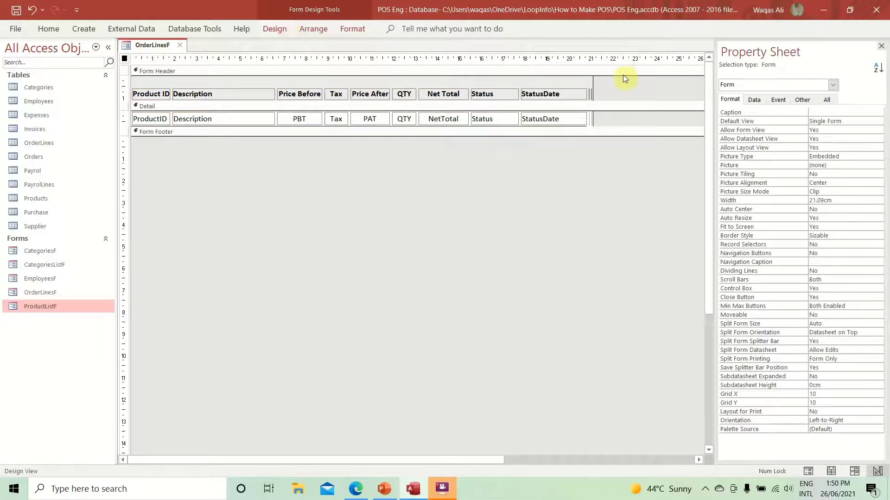
pyautogui.moveTo(623, 75); pyautogui.dragTo(130, 92)
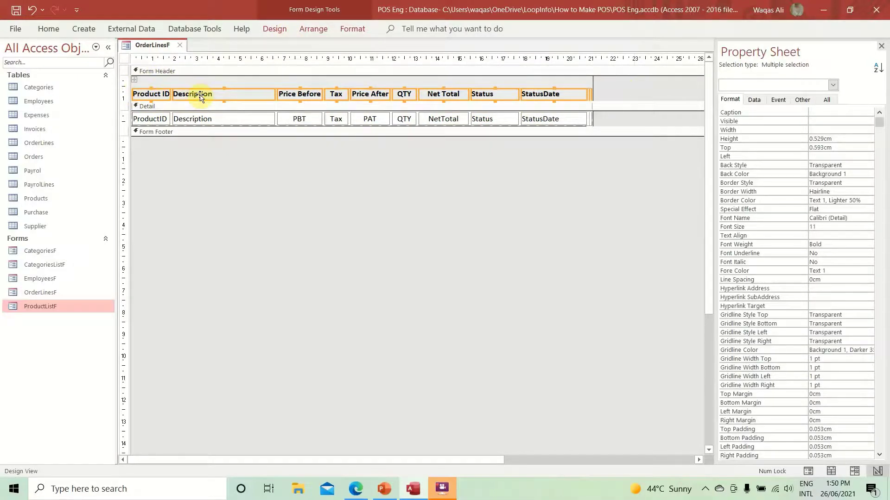
pyautogui.moveTo(201, 96); pyautogui.dragTo(216, 53)
pyautogui.click(361, 150)
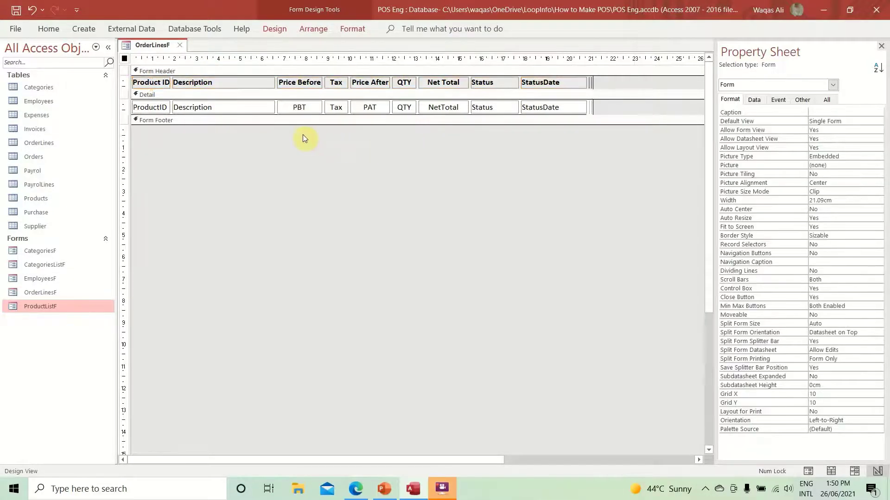
pyautogui.click(307, 103)
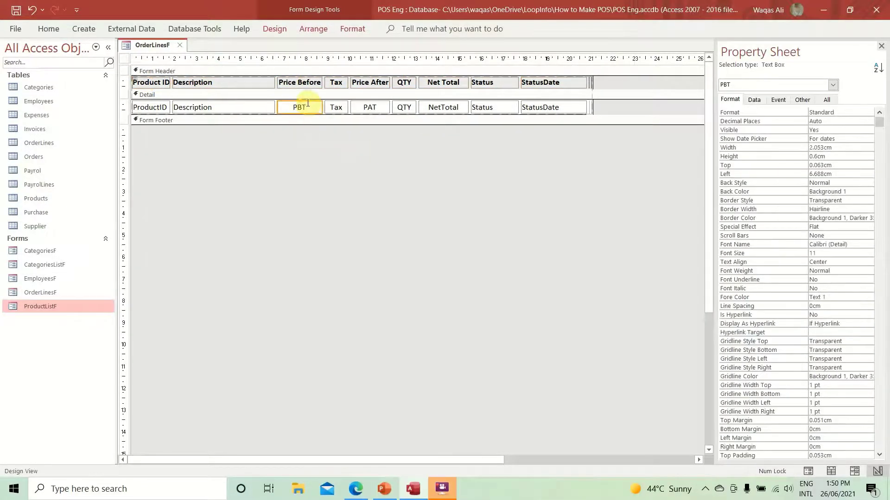
pyautogui.click(281, 32)
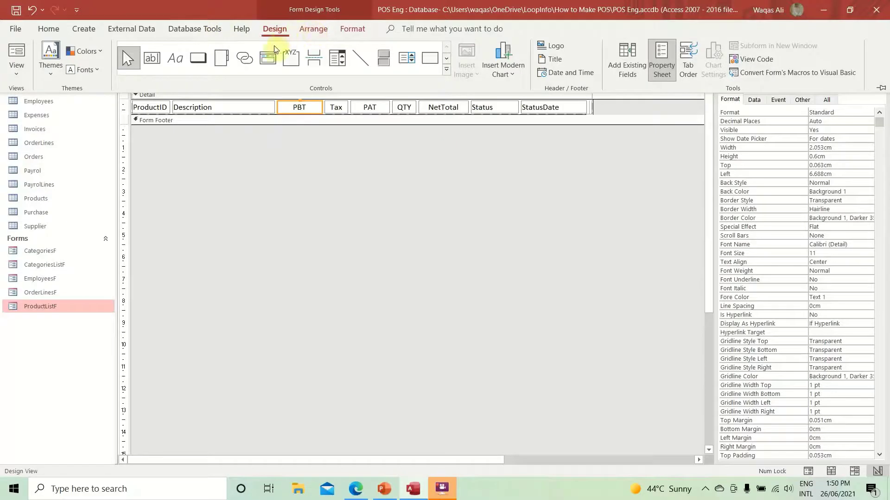
pyautogui.click(339, 191)
pyautogui.click(311, 108)
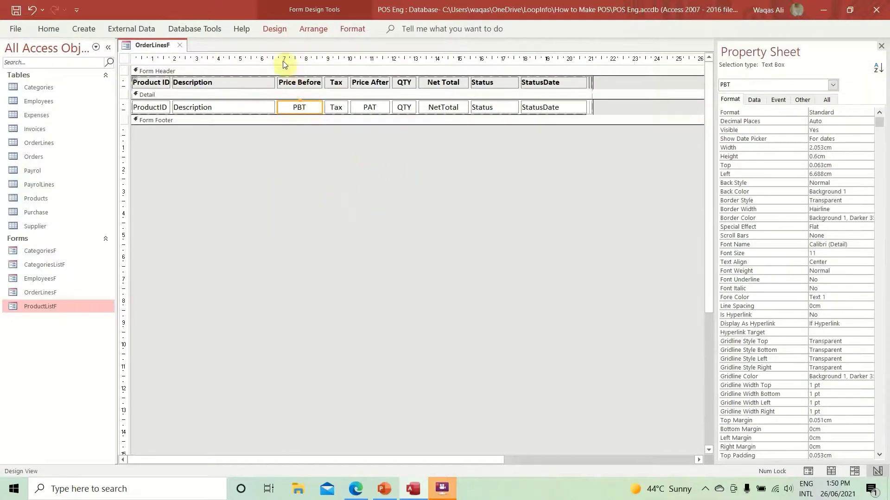
pyautogui.click(292, 27)
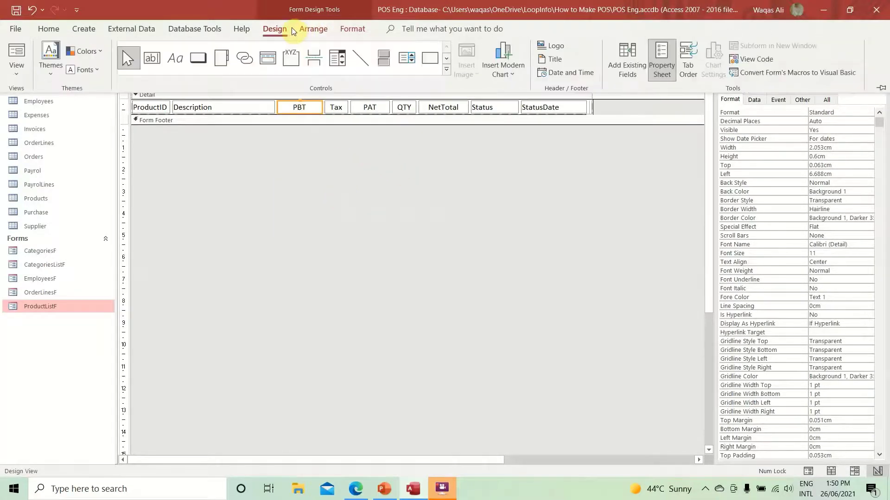
pyautogui.click(319, 28)
pyautogui.click(352, 29)
pyautogui.click(204, 29)
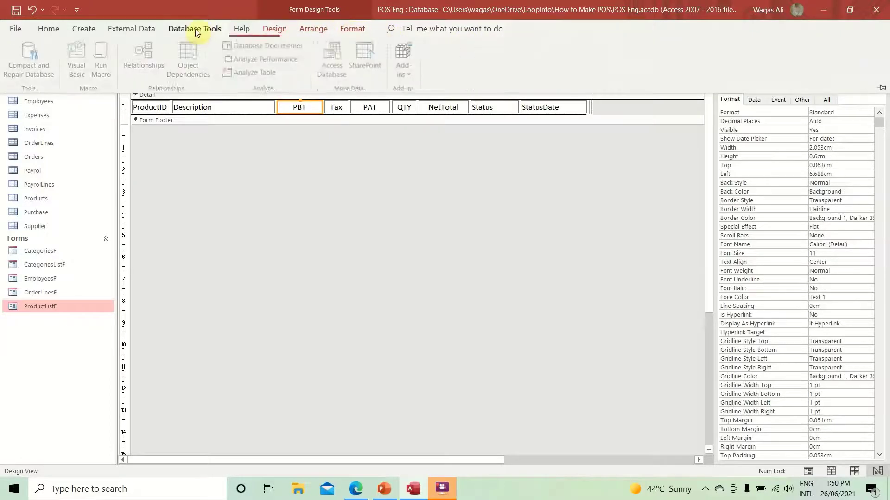
pyautogui.click(140, 26)
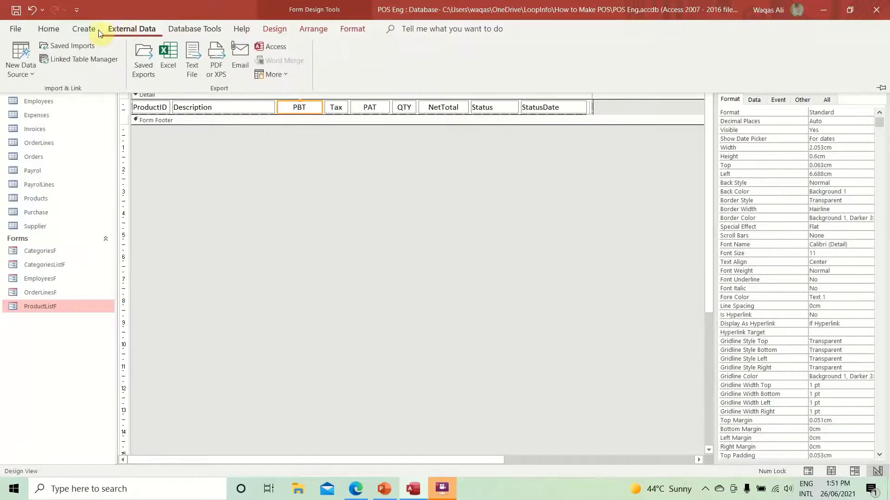
pyautogui.click(82, 30)
pyautogui.click(39, 35)
pyautogui.click(388, 143)
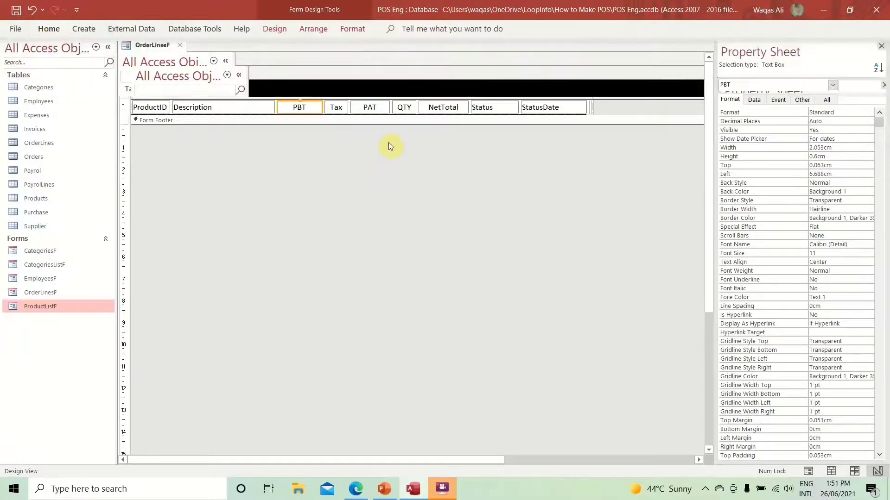
# - Extend the Form Footer to about 1 cm high and duplicate the PBT text box from the Detail section
pyautogui.moveTo(398, 130); pyautogui.dragTo(398, 147)
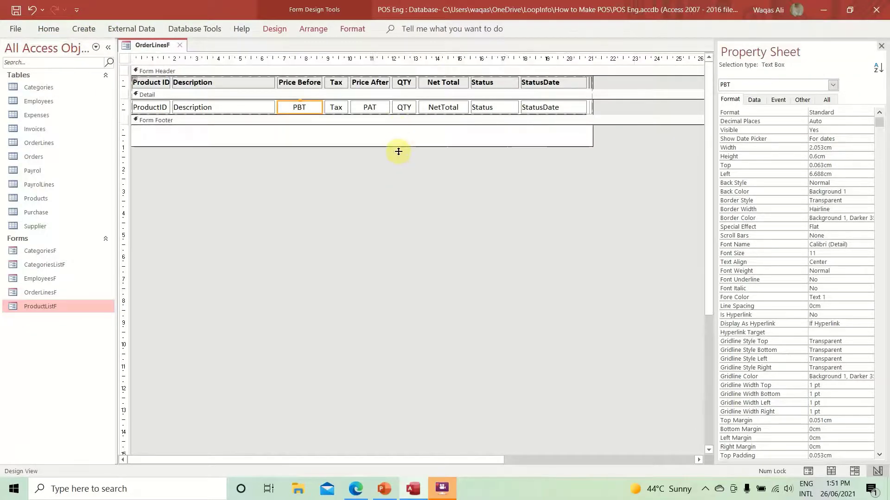
pyautogui.click(301, 111)
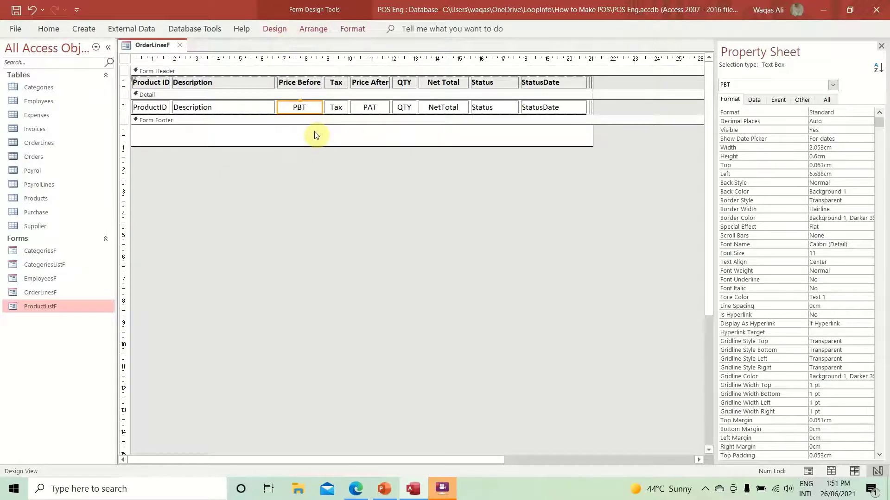
pyautogui.hotkey('ctrl', 'v')
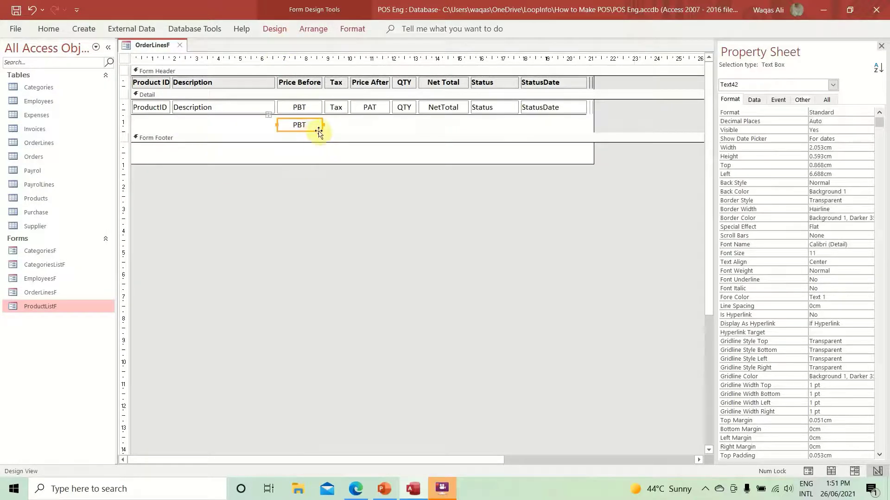
# - Remove the PBT copy from the control layout and move it into the Form Footer beneath the PBT column
pyautogui.rightClick(318, 130)
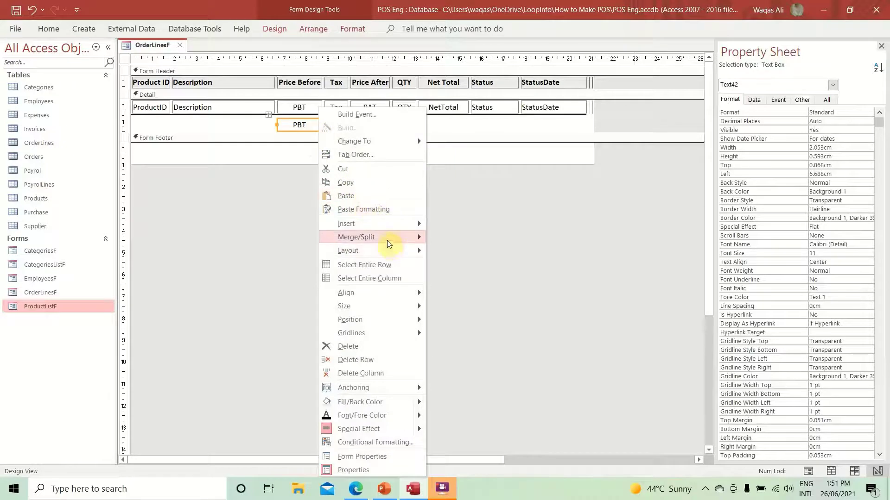
pyautogui.moveTo(394, 252)
pyautogui.click(465, 276)
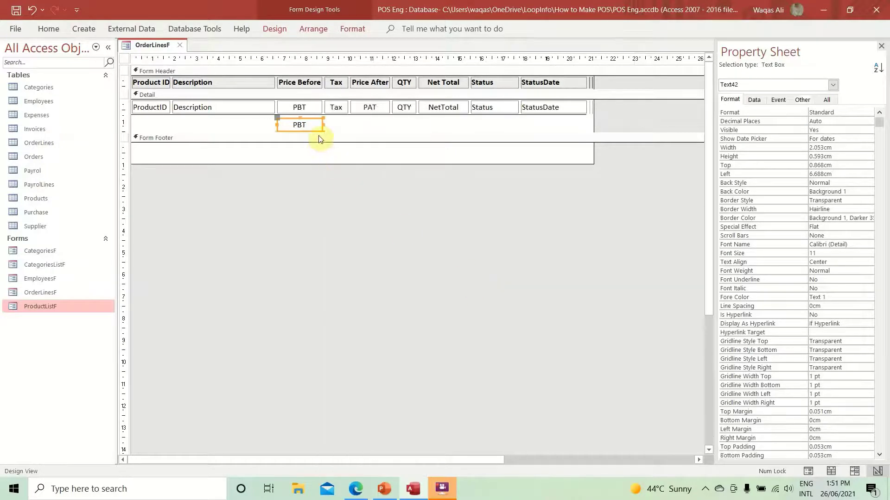
pyautogui.moveTo(318, 132); pyautogui.dragTo(318, 96)
# - Set the footer PBT text box's expression to =Sum([PBT])
pyautogui.click(294, 129)
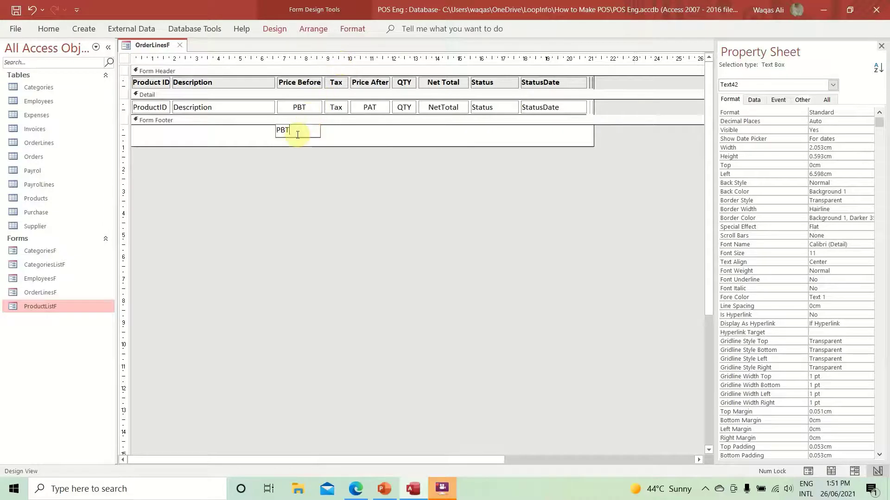
pyautogui.doubleClick(288, 131)
pyautogui.click(287, 131)
pyautogui.write('=Sum')
pyautogui.write('(')
pyautogui.press('End')
pyautogui.write(')')
pyautogui.press('Return')
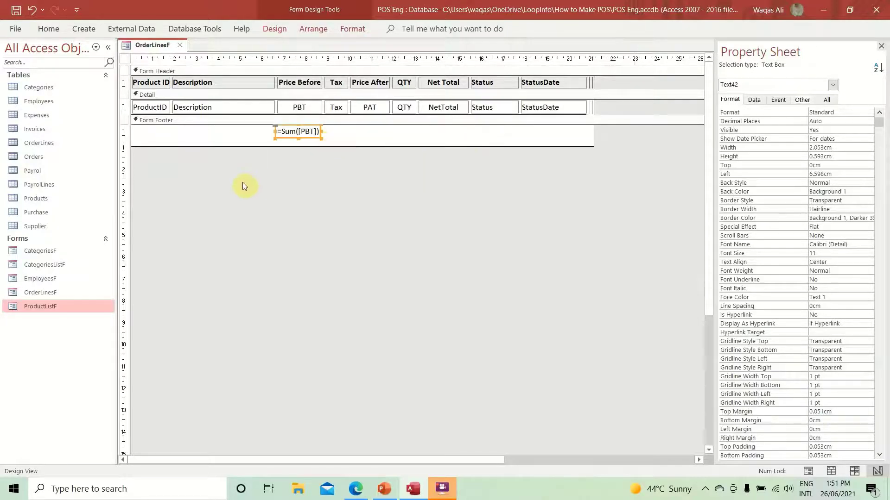
# - Preview OrderLinesF in Form View and return to Design View
pyautogui.rightClick(144, 48)
pyautogui.click(152, 49)
pyautogui.rightClick(152, 49)
pyautogui.click(181, 109)
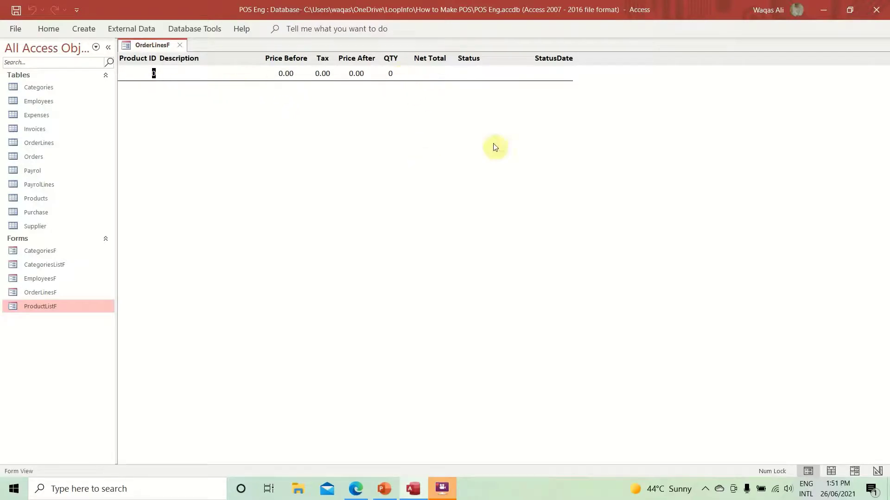
pyautogui.rightClick(814, 146)
pyautogui.click(755, 185)
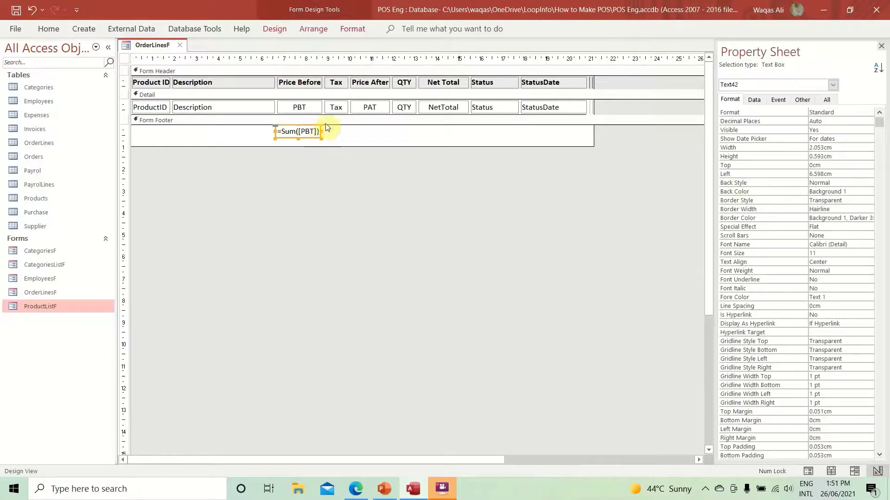
# - Duplicate the Tax, PAT, QTY and NetTotal text boxes from the Detail section
pyautogui.click(337, 108)
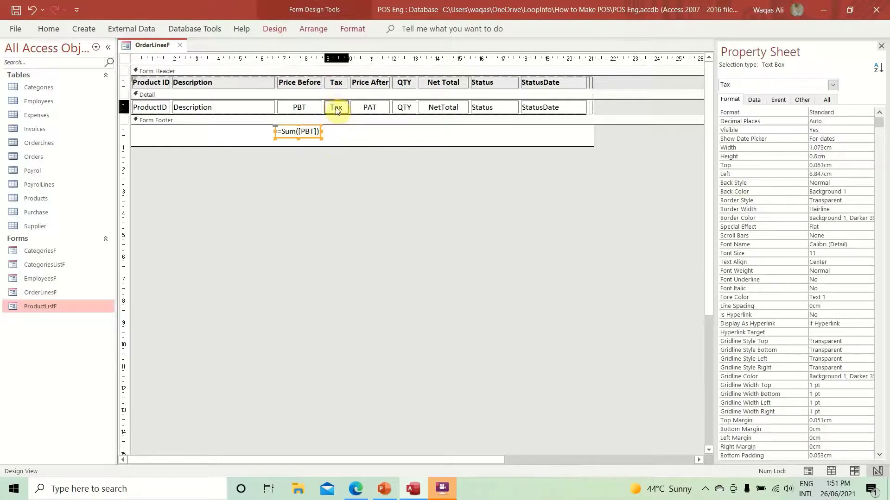
pyautogui.keyDown('shift'); pyautogui.click(381, 109); pyautogui.keyUp('shift')
pyautogui.keyDown('shift'); pyautogui.click(404, 109); pyautogui.keyUp('shift')
pyautogui.keyDown('shift'); pyautogui.click(431, 107); pyautogui.keyUp('shift')
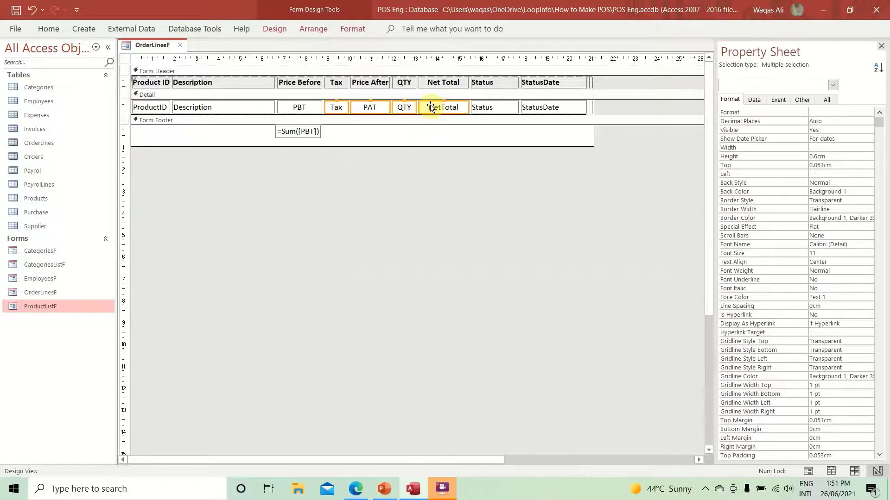
pyautogui.moveTo(428, 107); pyautogui.dragTo(419, 121)
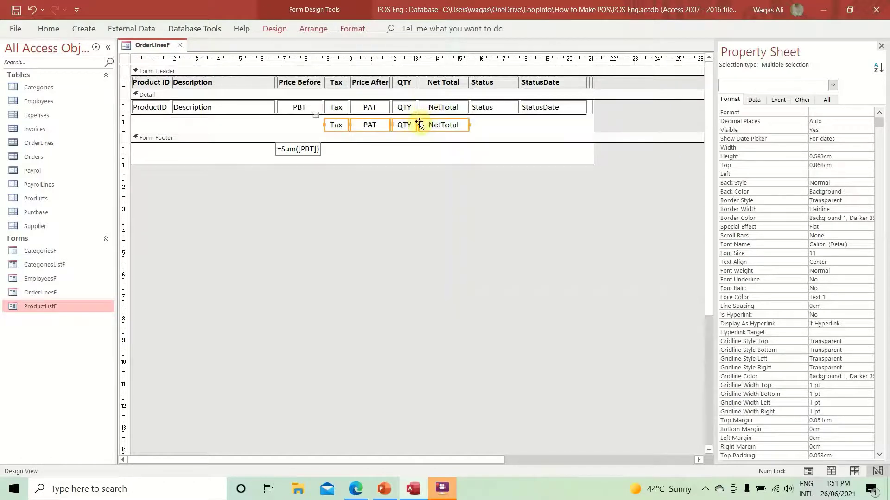
# - Free the four copies from the control layout and move them into the Form Footer beside the PBT sum, closing the Detail gap
pyautogui.rightClick(419, 121)
pyautogui.moveTo(488, 268)
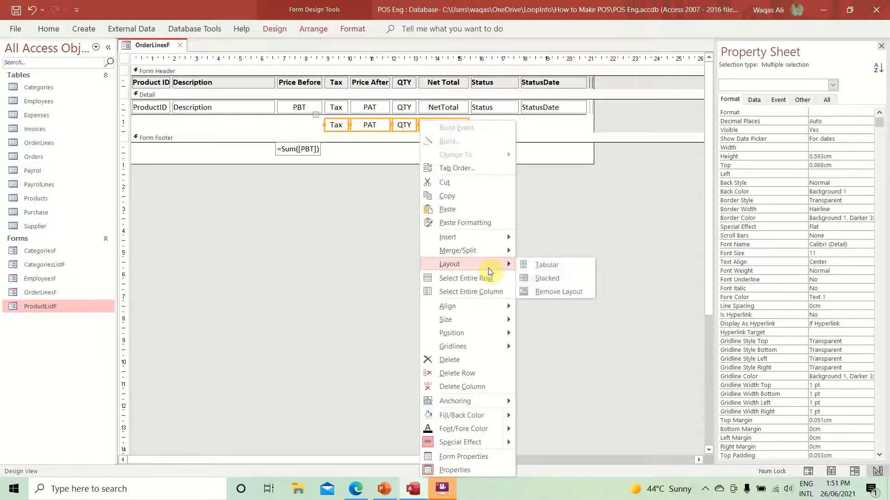
pyautogui.click(552, 294)
pyautogui.moveTo(380, 125); pyautogui.dragTo(379, 149)
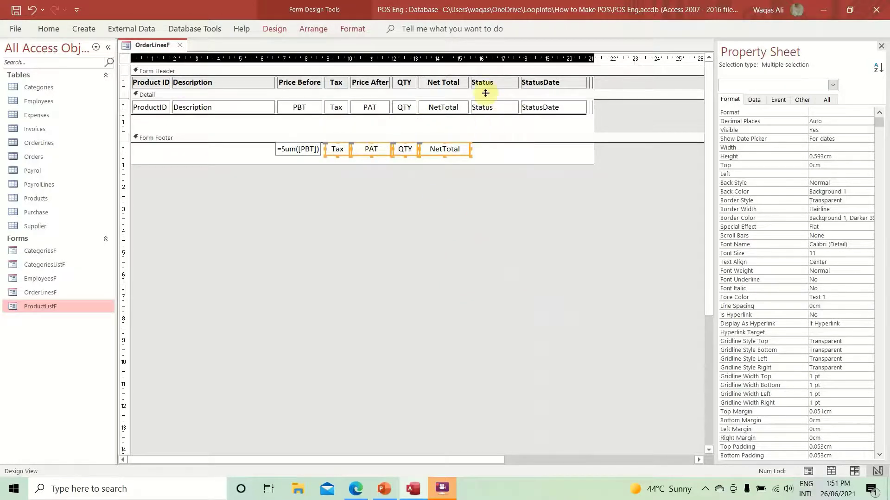
pyautogui.click(448, 170)
# - Set the footer Tax text box's expression to =Sum(Tax)
pyautogui.click(332, 131)
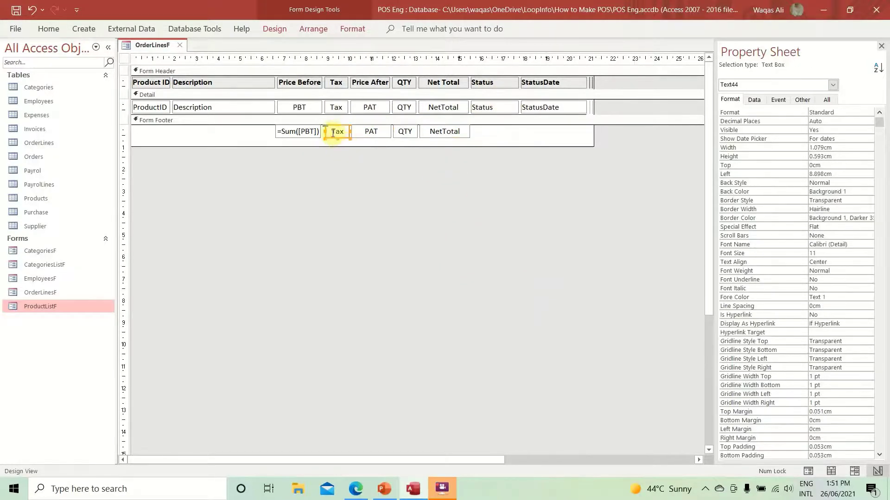
pyautogui.click(328, 130)
pyautogui.write('=Sum(')
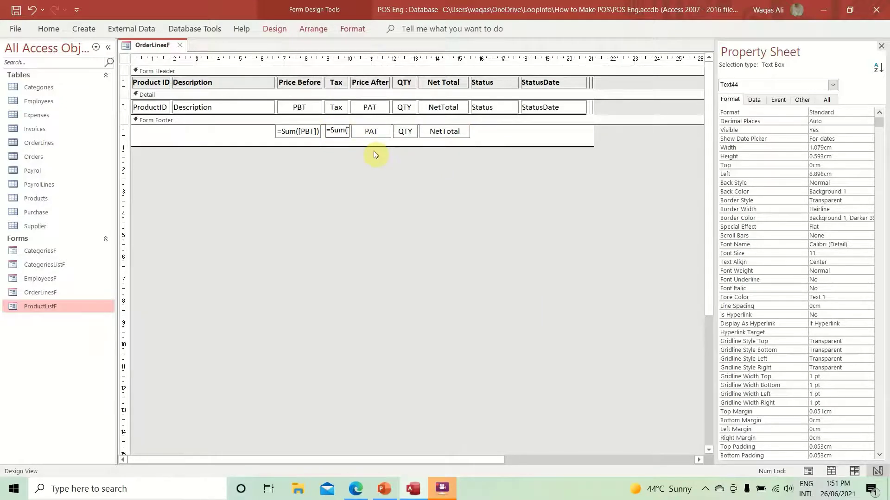
pyautogui.write('Tax')
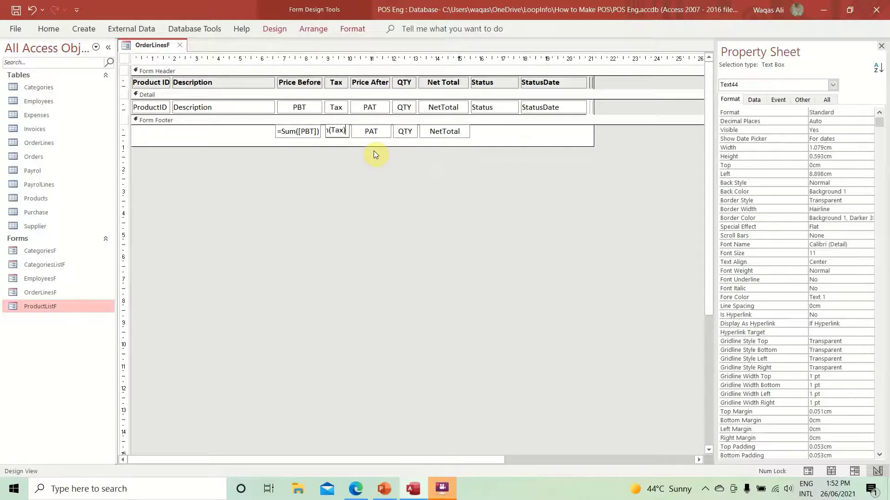
pyautogui.press('Return')
# - Set the footer PAT text box's expression to =Sum(PAT)
pyautogui.click(371, 131)
pyautogui.click(364, 132)
pyautogui.press('Home')
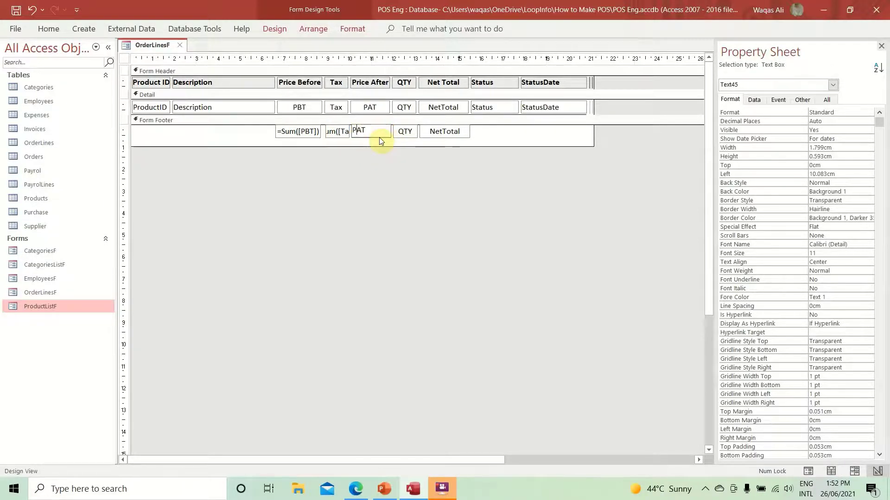
pyautogui.write('=Sum(')
pyautogui.press('End')
pyautogui.write(')')
pyautogui.press('Return')
# - Set the footer QTY text box's expression to =Sum(QTY)
pyautogui.click(404, 132)
pyautogui.click(415, 134)
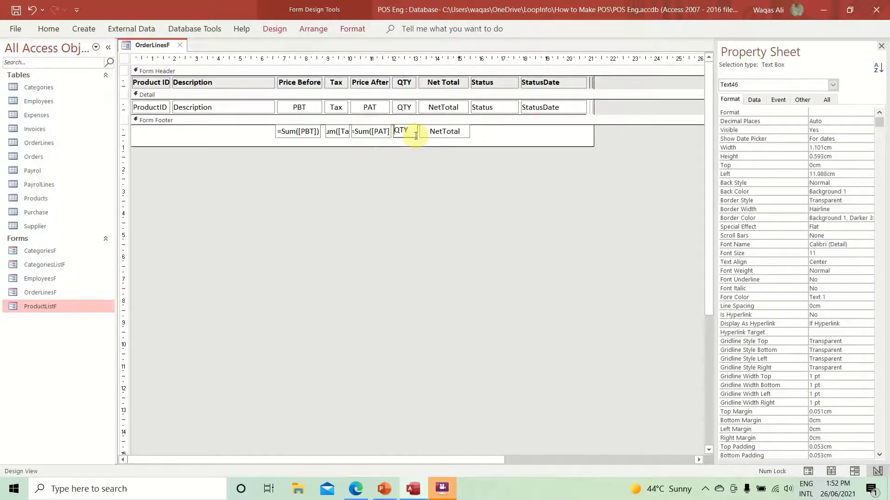
pyautogui.press('Home')
pyautogui.write('=Sum(')
pyautogui.press('End')
pyautogui.write(')')
pyautogui.press('Return')
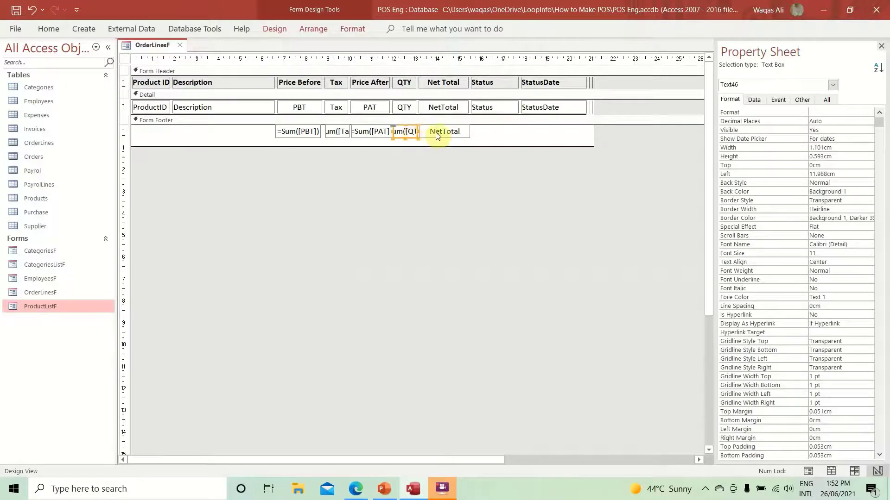
# - Set the footer NetTotal text box's expression to =Sum(NetTotal) and shrink the Form Footer to the text boxes' height
pyautogui.click(427, 132)
pyautogui.click(430, 131)
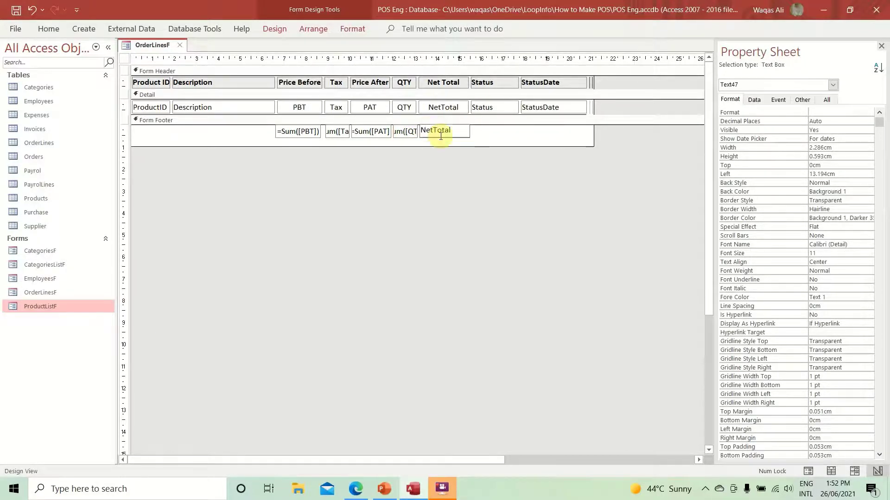
pyautogui.write('=Sum(')
pyautogui.press('End')
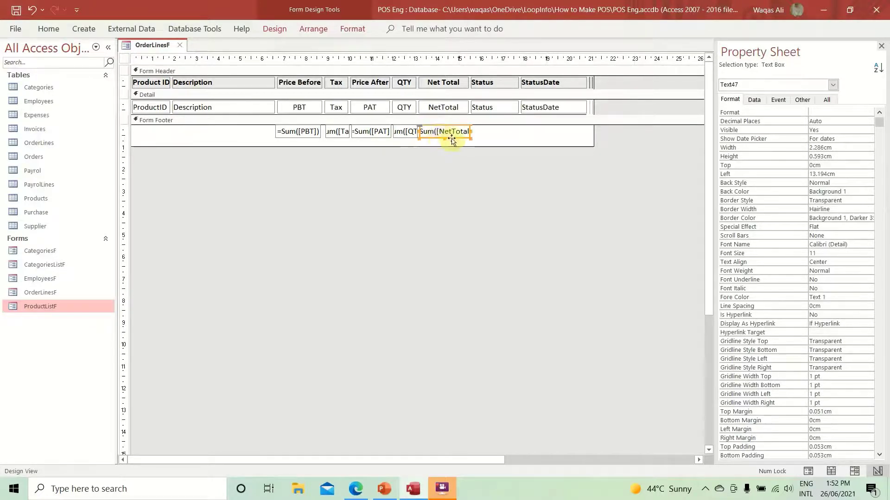
pyautogui.press('Return')
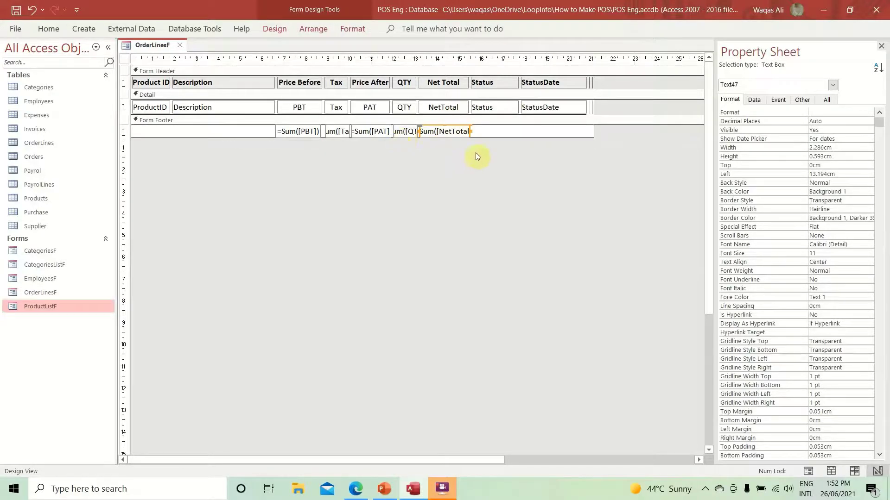
# - Make all five sum text boxes in the Form Footer bold
pyautogui.moveTo(475, 152); pyautogui.dragTo(292, 127)
pyautogui.hotkey('ctrl', 'b')
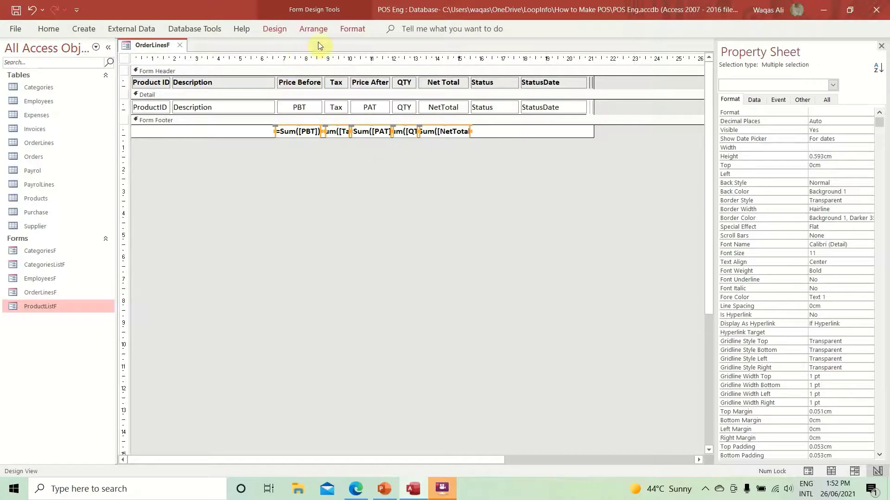
# - Make the outline of the five sum text boxes in the Form Footer transparent
pyautogui.click(341, 29)
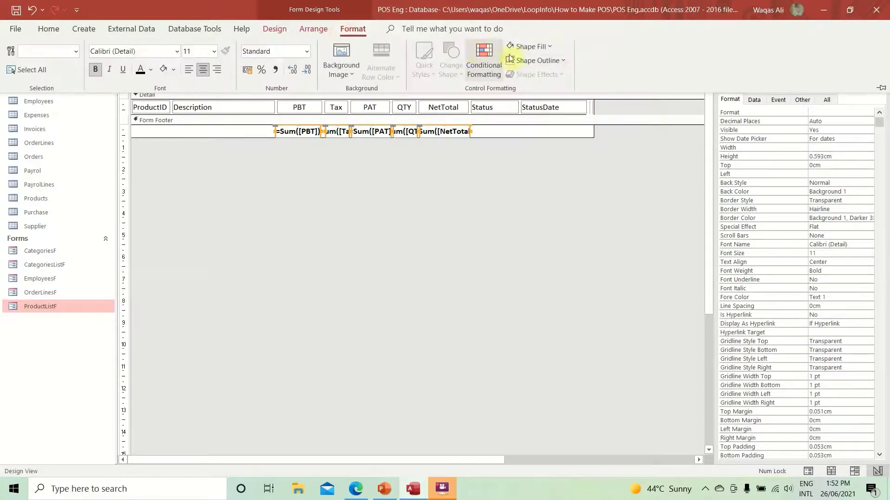
pyautogui.click(531, 60)
pyautogui.click(560, 296)
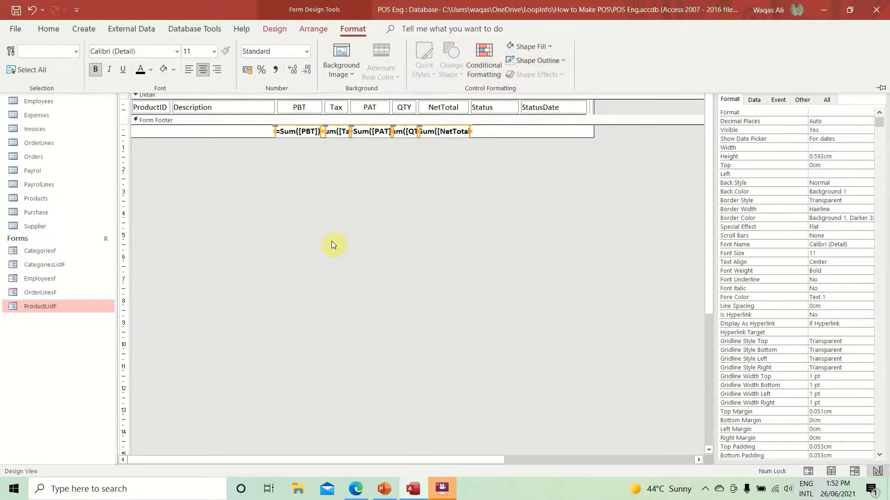
# - Disable and lock the five footer sum text boxes by setting Enabled to No and Locked to Yes
pyautogui.click(754, 99)
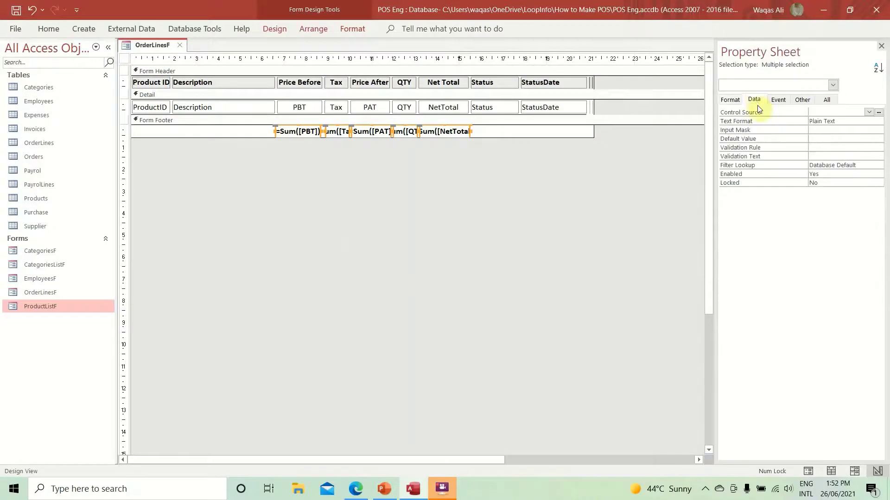
pyautogui.doubleClick(833, 174)
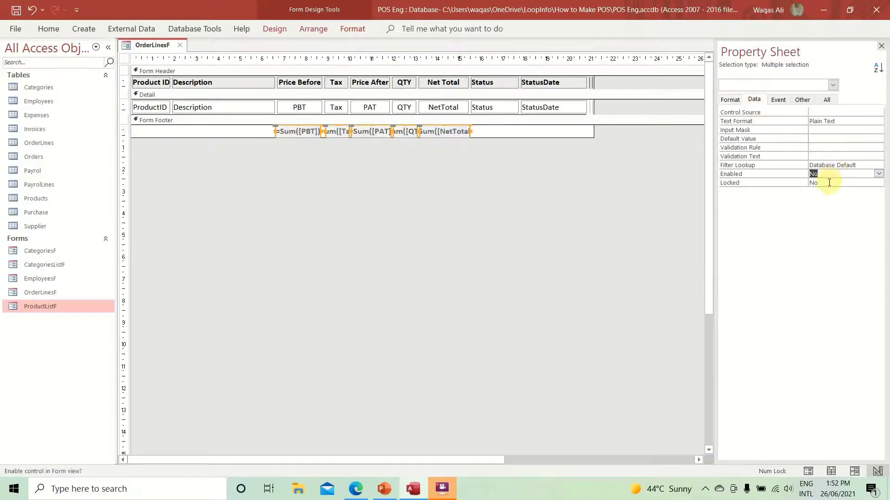
pyautogui.doubleClick(829, 183)
pyautogui.click(274, 191)
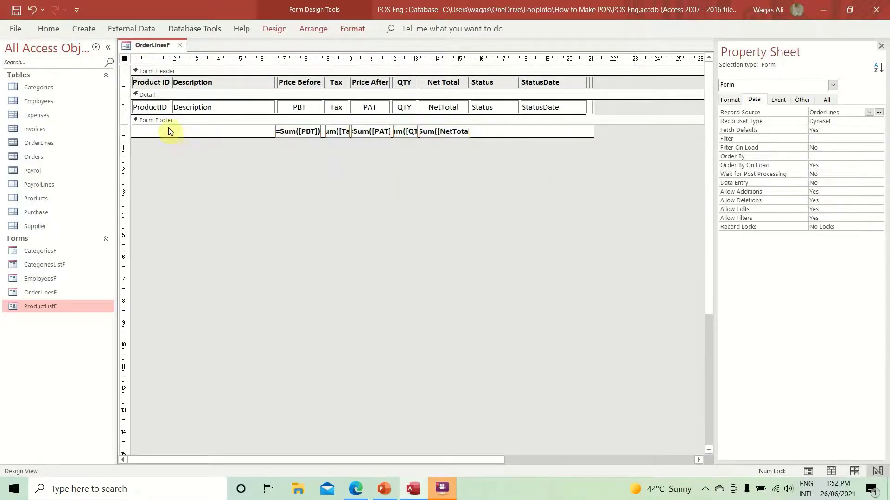
pyautogui.click(156, 107)
pyautogui.keyDown('shift'); pyautogui.click(162, 83); pyautogui.keyUp('shift')
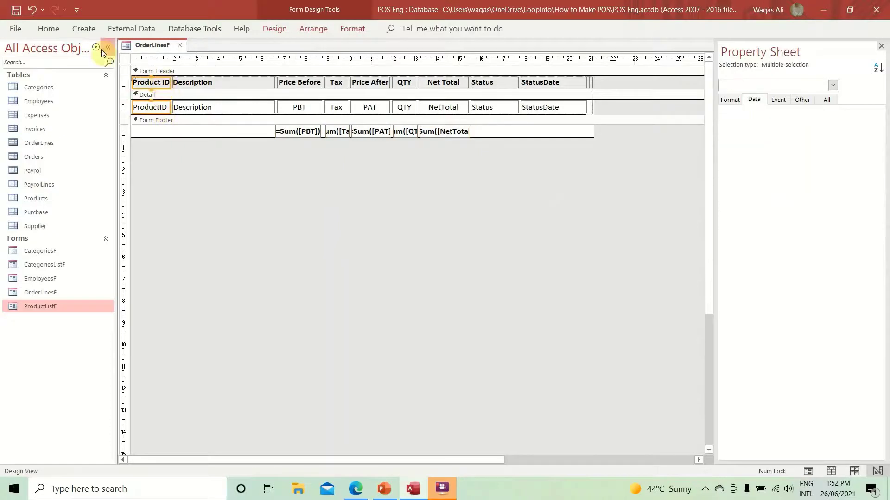
pyautogui.click(49, 28)
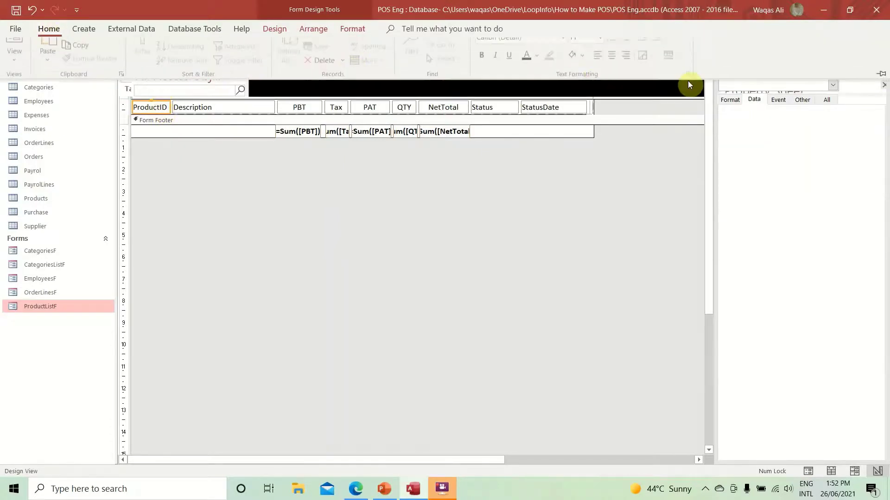
pyautogui.click(446, 257)
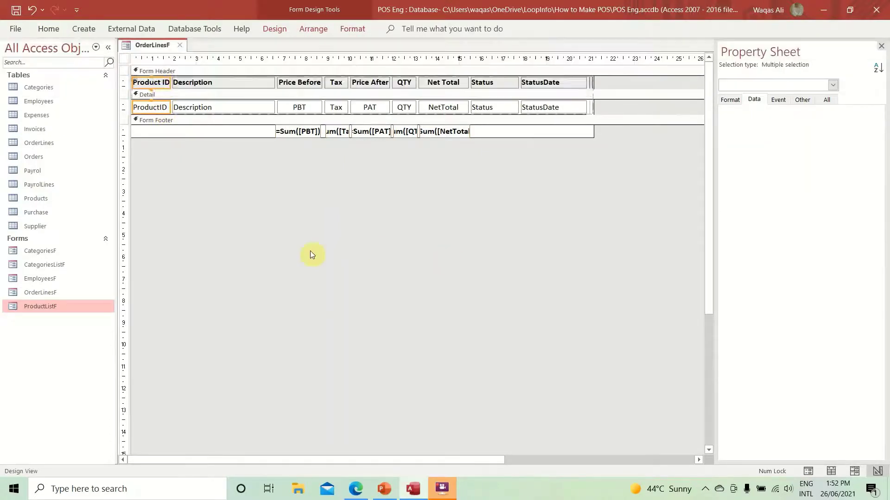
# - Preview OrderLinesF in Form View, check its NetTotal field, and return to Design View
pyautogui.rightClick(145, 47)
pyautogui.click(200, 96)
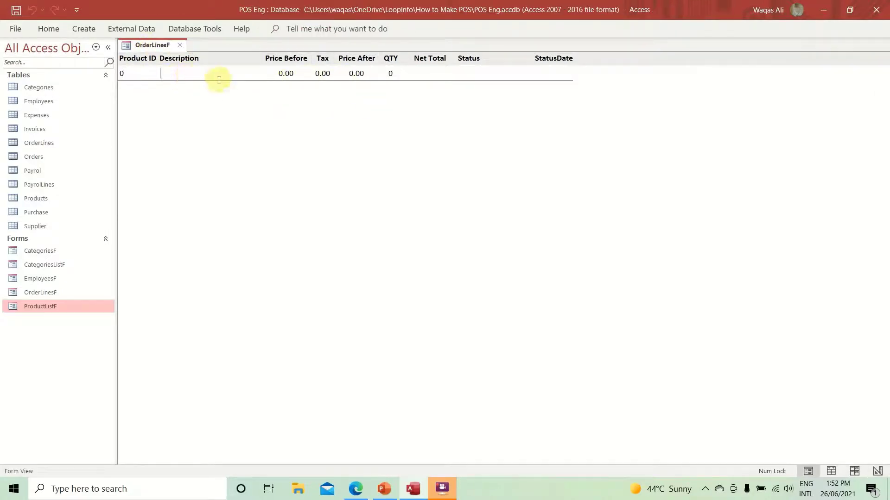
pyautogui.click(445, 74)
pyautogui.rightClick(692, 145)
pyautogui.click(712, 187)
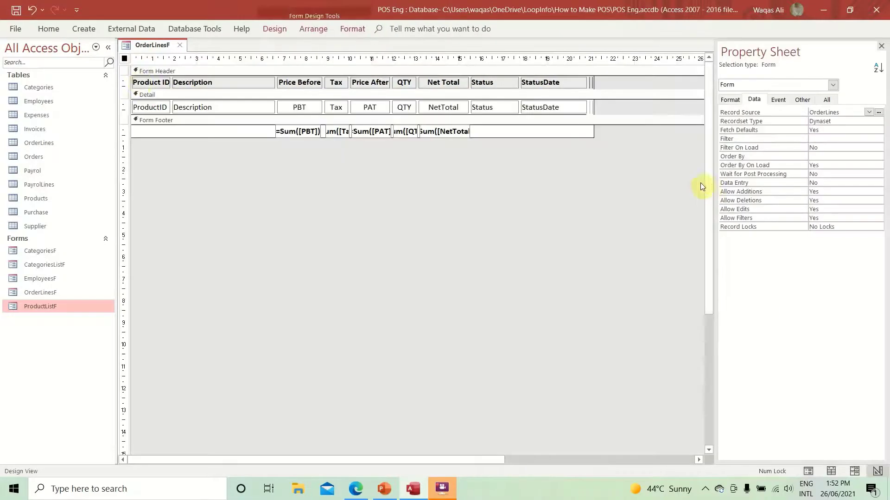
pyautogui.click(150, 109)
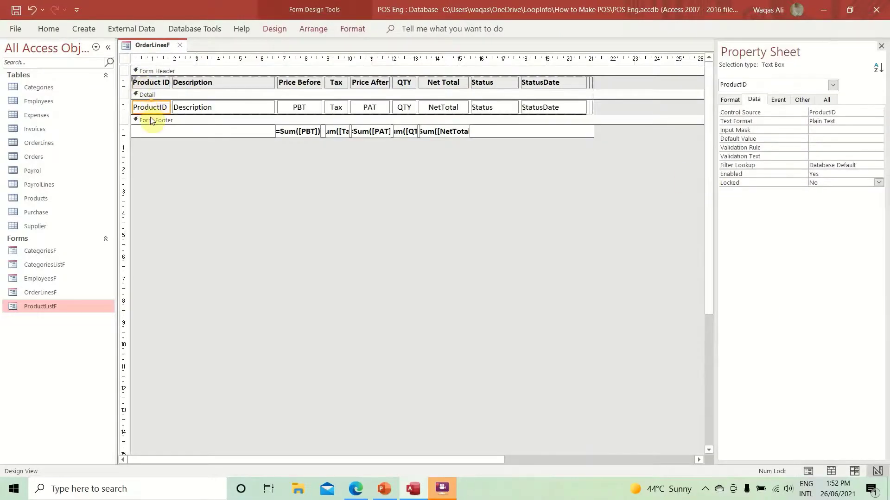
pyautogui.moveTo(641, 102); pyautogui.dragTo(137, 105)
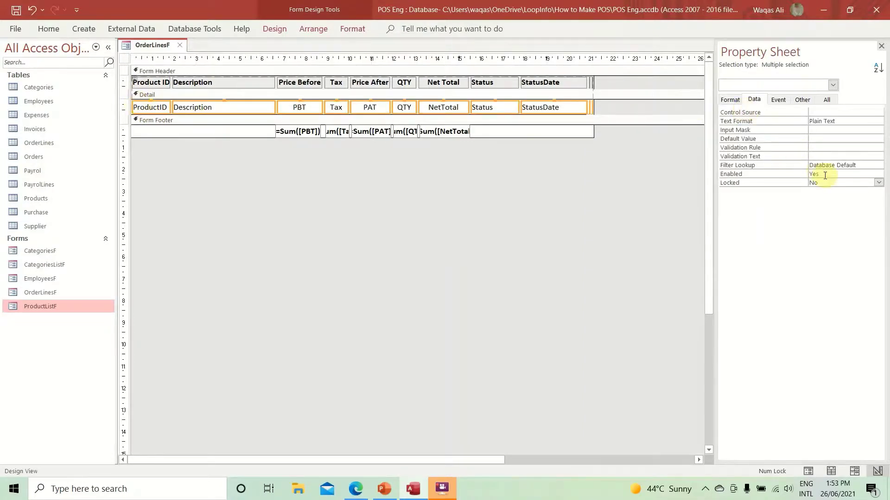
pyautogui.click(387, 223)
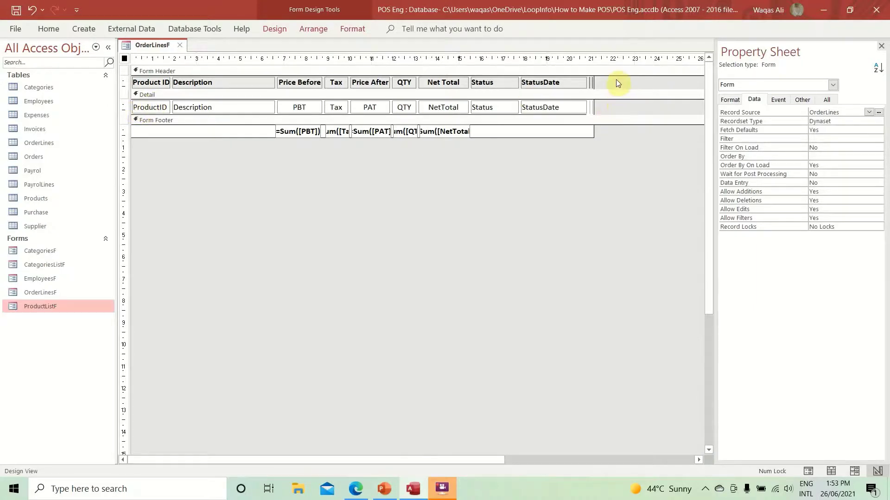
# - Move all controls in the header, detail and footer sections about 1 cm to the right
pyautogui.moveTo(616, 83); pyautogui.dragTo(20, 199)
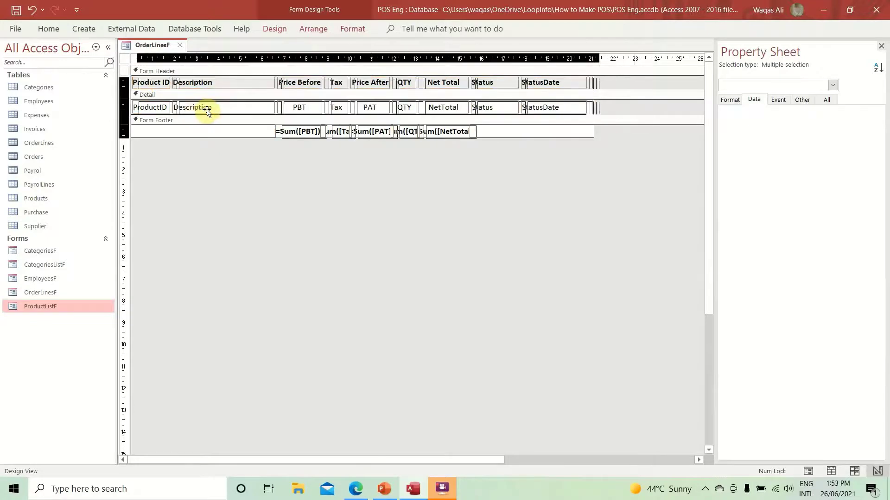
pyautogui.moveTo(207, 113); pyautogui.dragTo(221, 113)
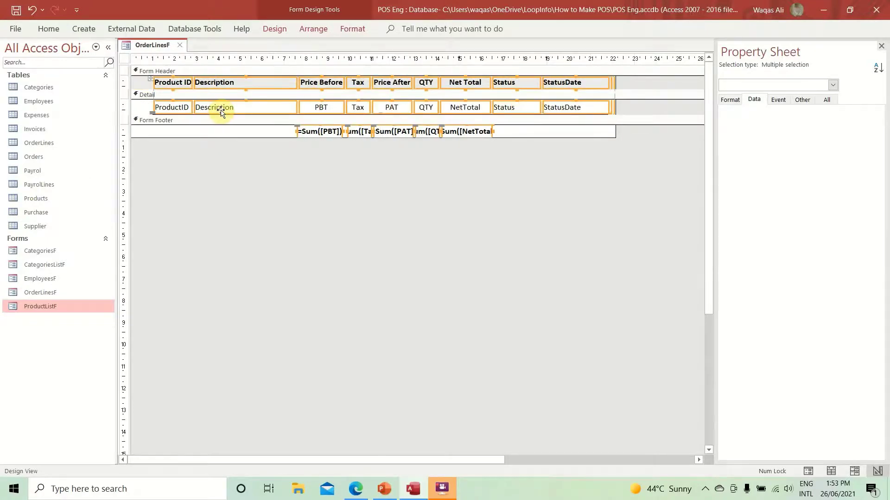
pyautogui.click(265, 193)
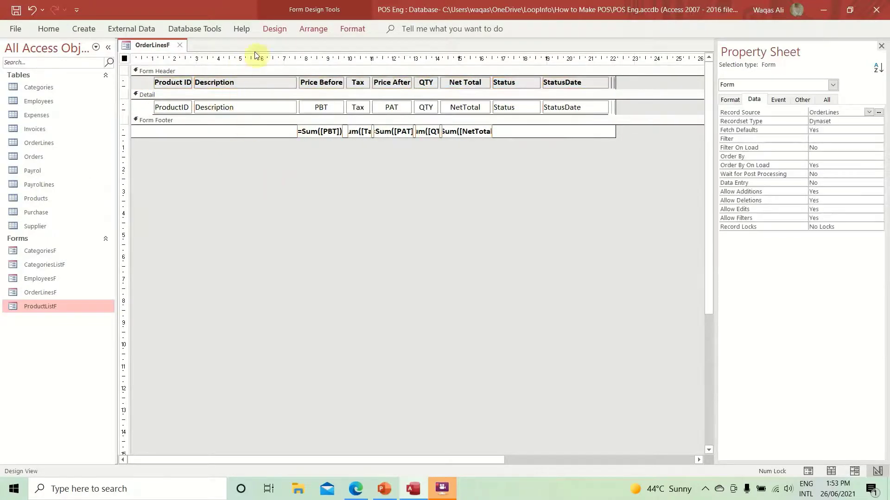
# - Add a command button without the wizard at the left end of the Detail section and name it btnEdit
pyautogui.click(273, 30)
pyautogui.click(198, 59)
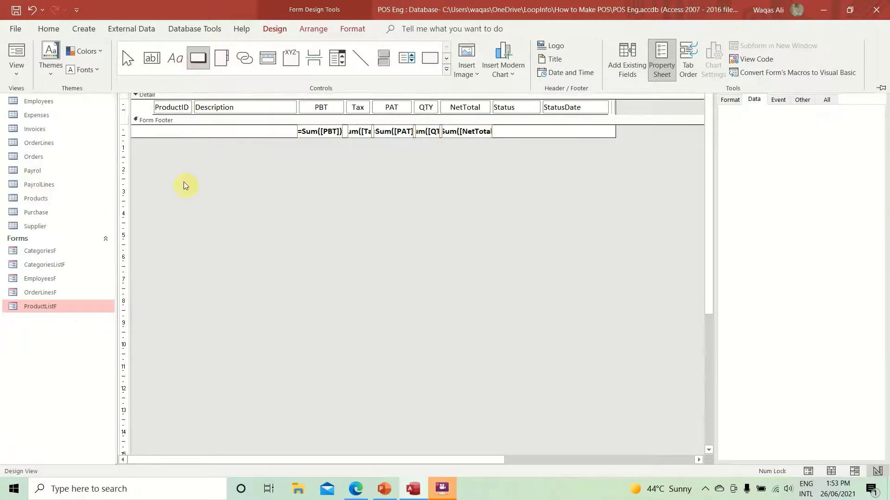
pyautogui.click(144, 113)
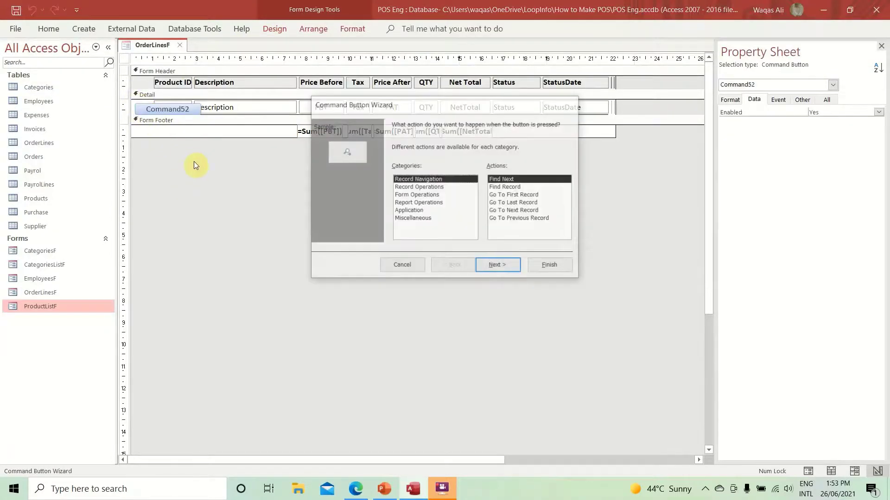
pyautogui.click(391, 267)
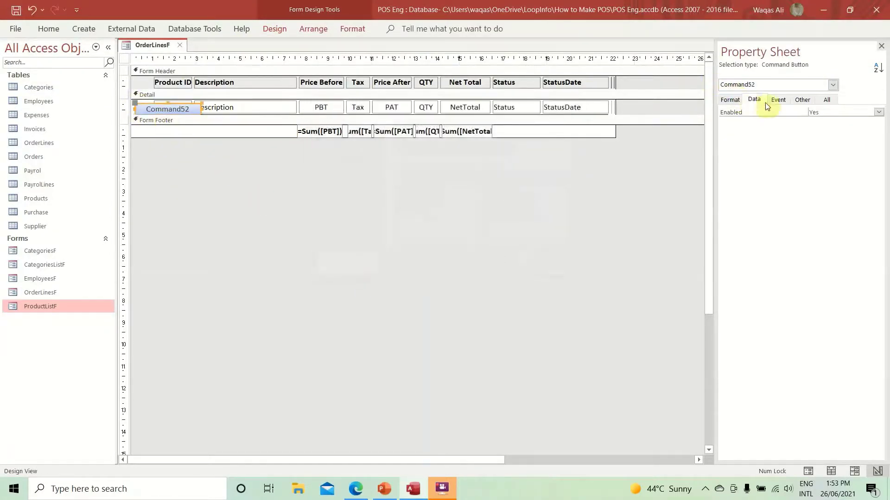
pyautogui.click(807, 101)
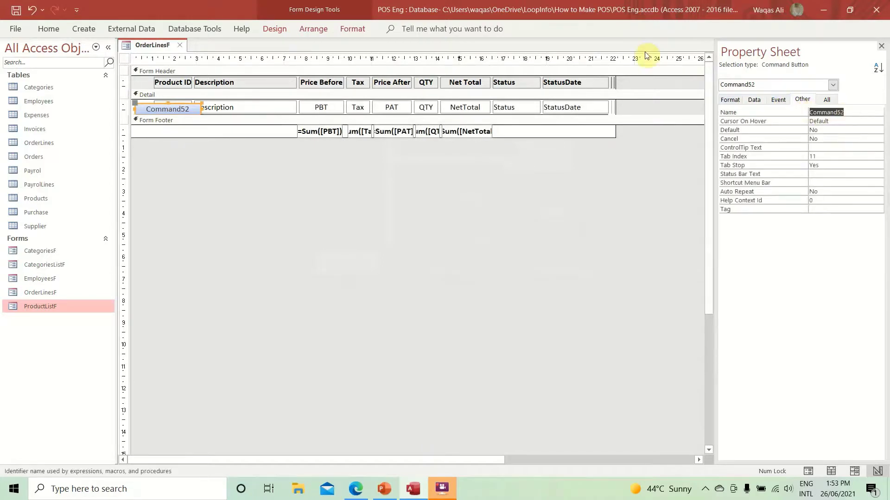
pyautogui.write('btnEdit')
pyautogui.press('Return')
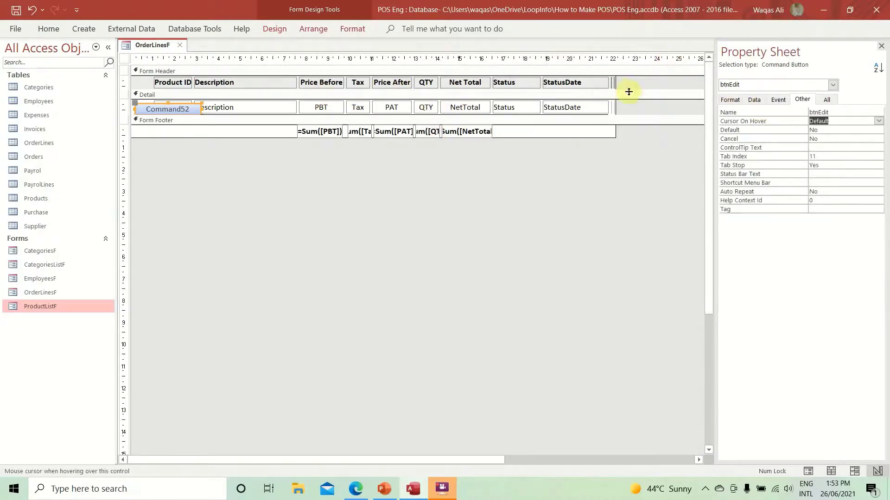
# - Set the btnEdit button's picture to Binoculars (Find) from the available built-in pictures
pyautogui.click(730, 101)
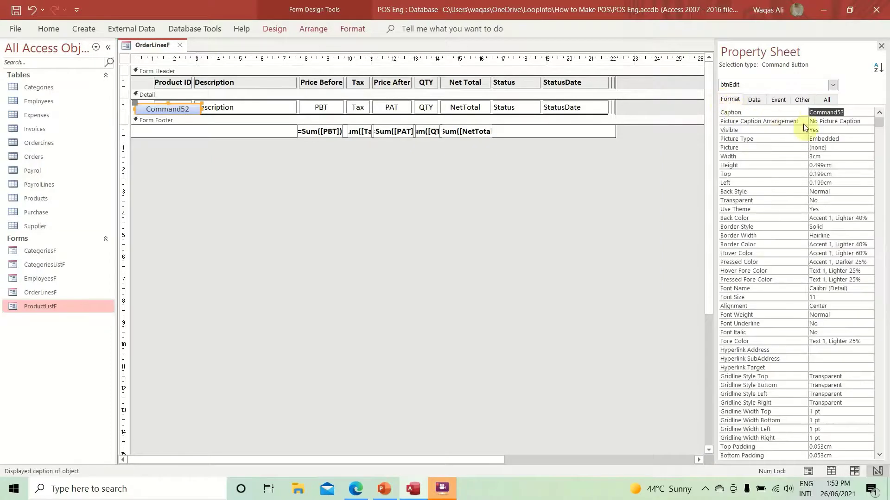
pyautogui.click(832, 147)
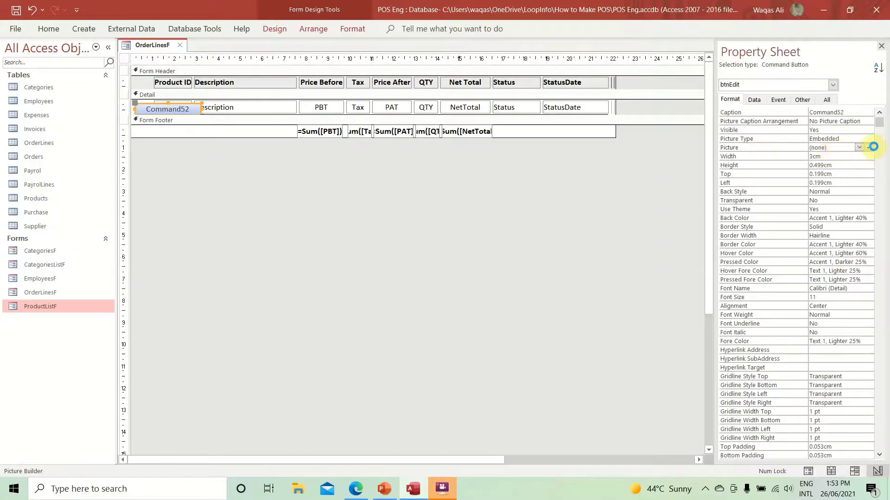
pyautogui.click(869, 147)
pyautogui.click(412, 198)
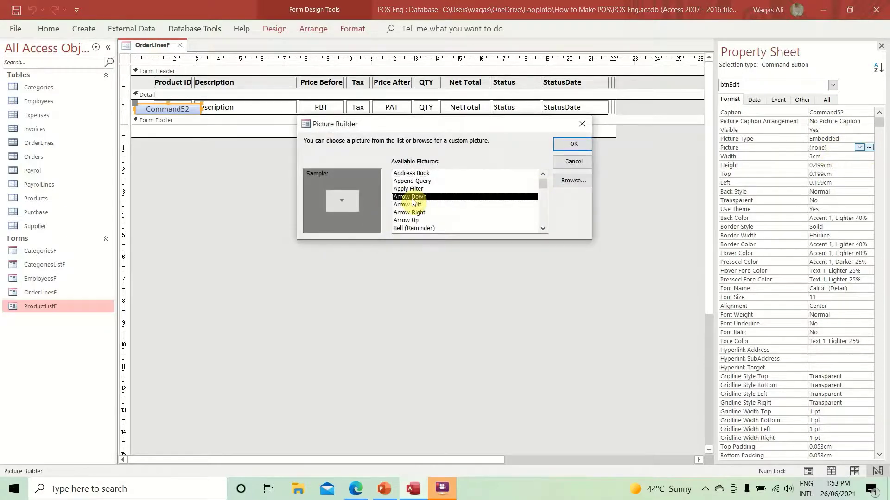
pyautogui.press('Up')
pyautogui.press('Up')
pyautogui.press('Up')
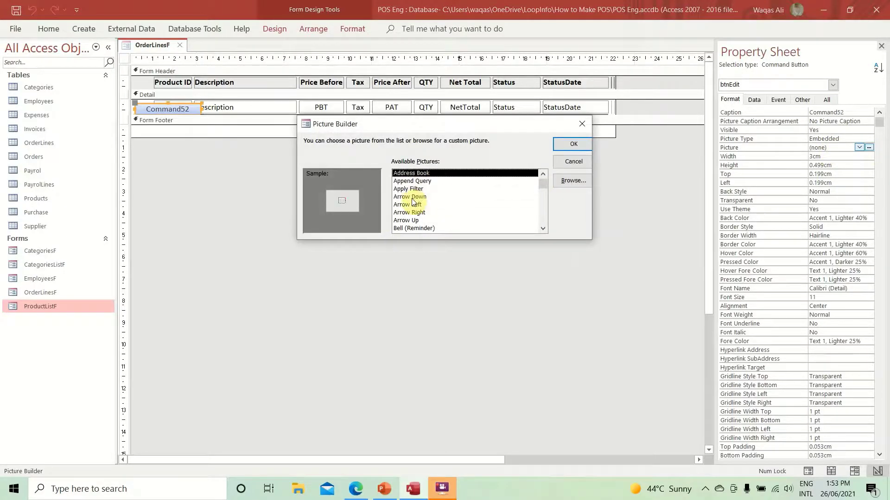
pyautogui.press('Down')
pyautogui.press('Down')
pyautogui.press('Down')
pyautogui.press('Down')
pyautogui.press('Down')
pyautogui.press('Down')
pyautogui.press('Down')
pyautogui.press('Down')
pyautogui.press('Down')
pyautogui.press('Down')
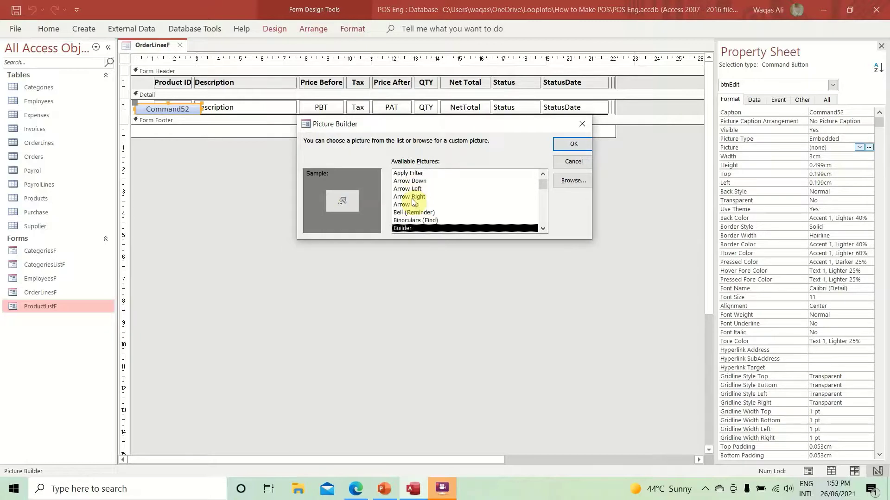
pyautogui.press('Up')
pyautogui.press('Up')
pyautogui.press('Up')
pyautogui.press('Down')
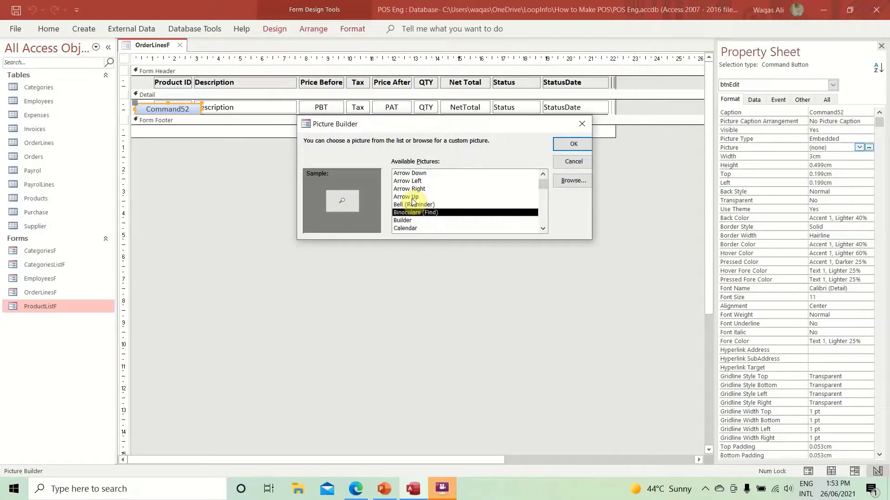
pyautogui.press('Return')
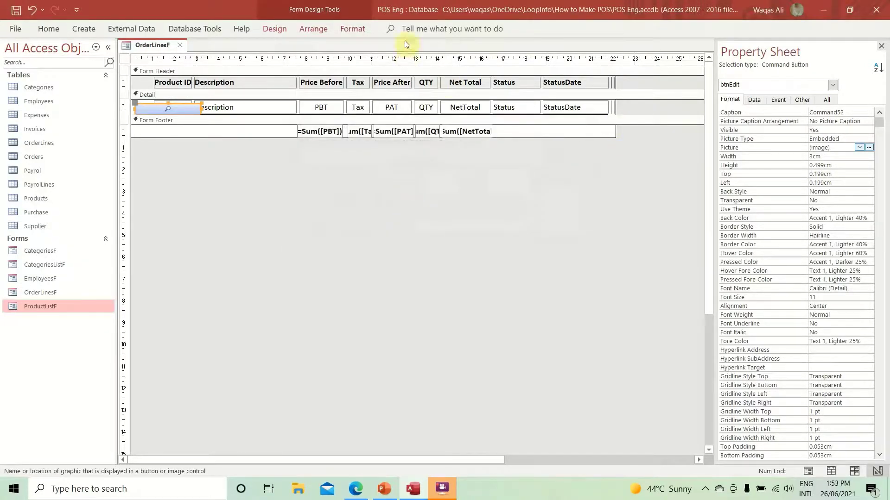
# - Style btnEdit as a rectangle with the Colored Outline - Black, Dark 1 quick style and a transparent outline
pyautogui.click(368, 29)
pyautogui.click(444, 72)
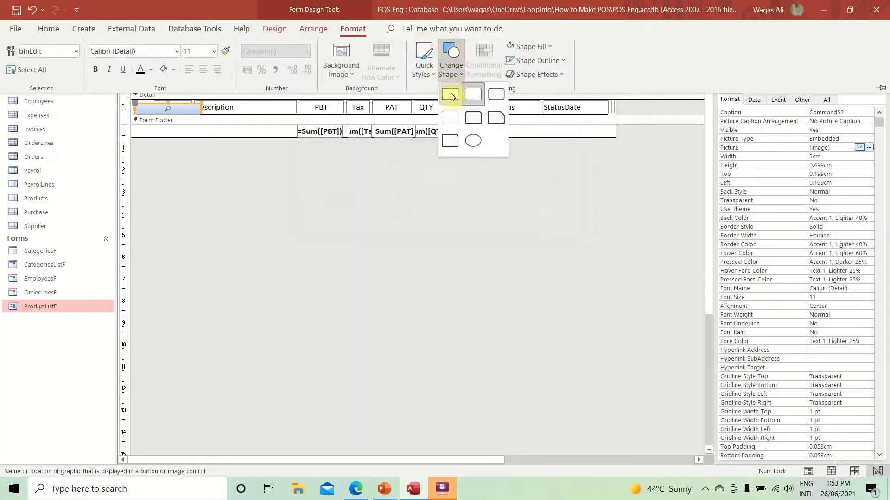
pyautogui.click(443, 85)
pyautogui.click(425, 70)
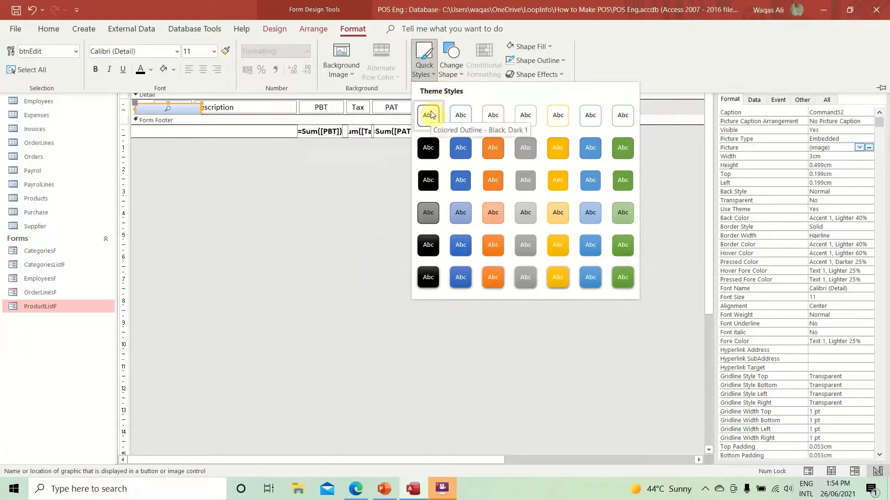
pyautogui.click(431, 113)
pyautogui.click(538, 60)
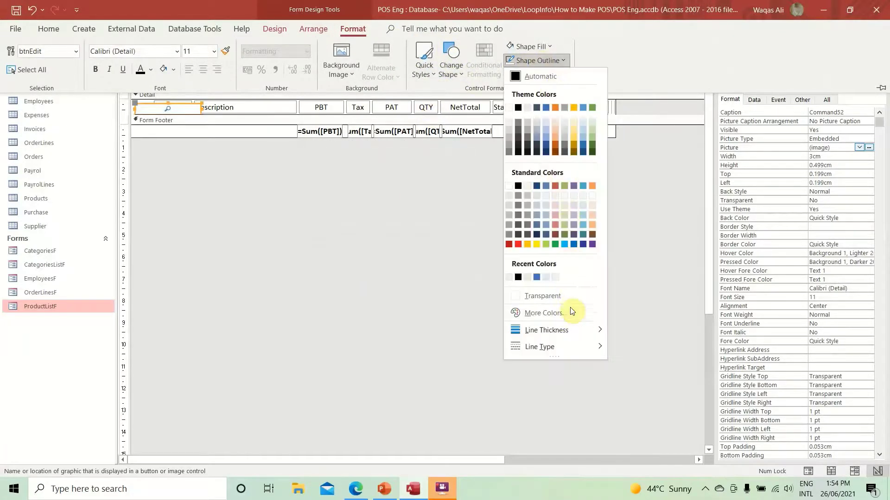
pyautogui.click(569, 296)
pyautogui.hotkey('ctrl', 'F1')
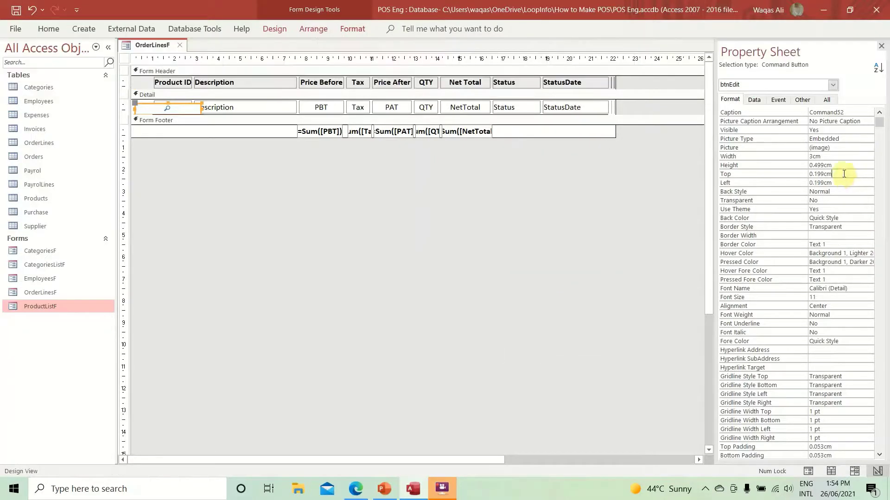
# - Shrink btnEdit to about 0.5 cm wide and place a copy directly beside it, before the ProductID field
pyautogui.click(834, 172)
pyautogui.moveTo(201, 108); pyautogui.dragTo(142, 112)
pyautogui.hotkey('ctrl', 'v')
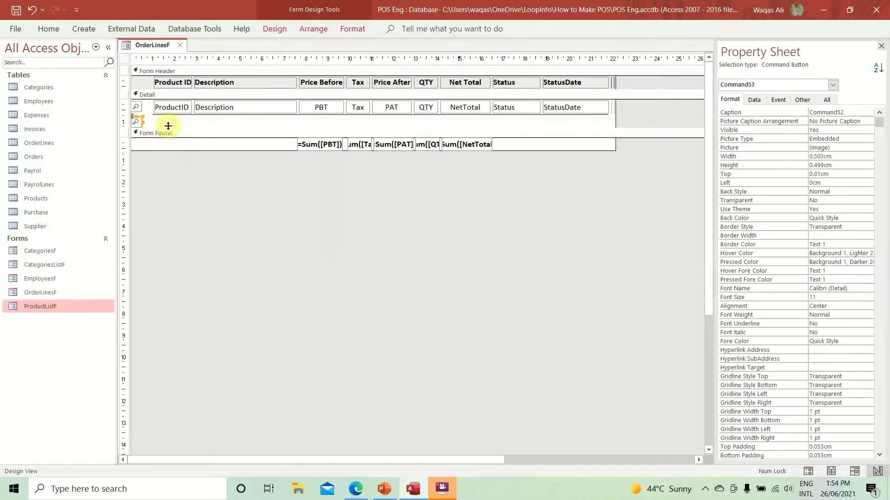
pyautogui.moveTo(143, 125); pyautogui.dragTo(149, 110)
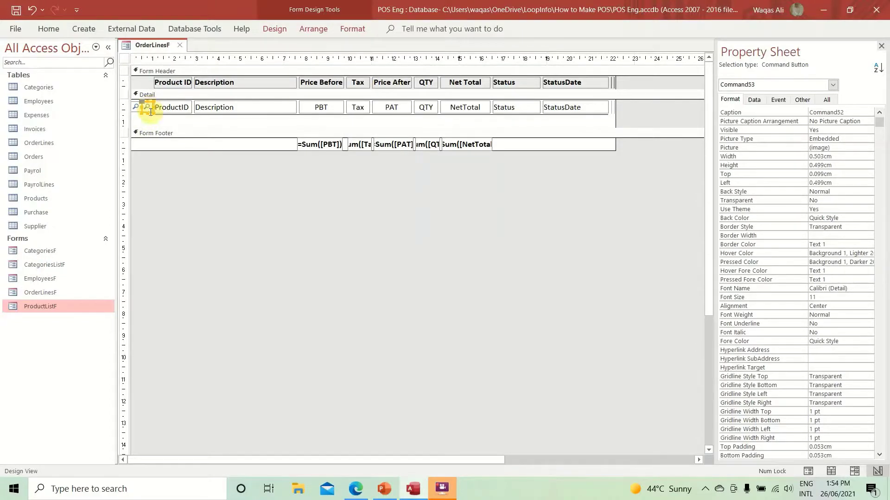
# - Name the copied command button beside btnEdit btnDelete
pyautogui.click(802, 99)
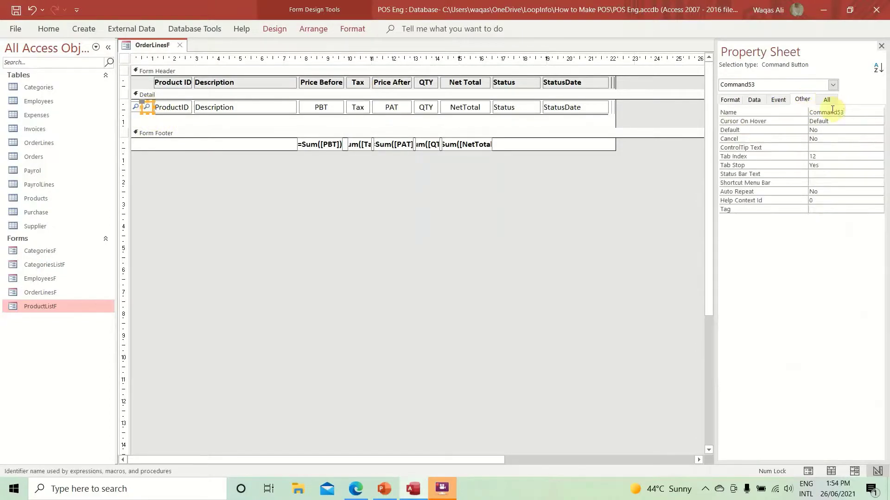
pyautogui.doubleClick(823, 112)
pyautogui.write('btnDelete')
pyautogui.press('Return')
# - Set the btnDelete button's picture to Stop from the available built-in pictures
pyautogui.click(754, 100)
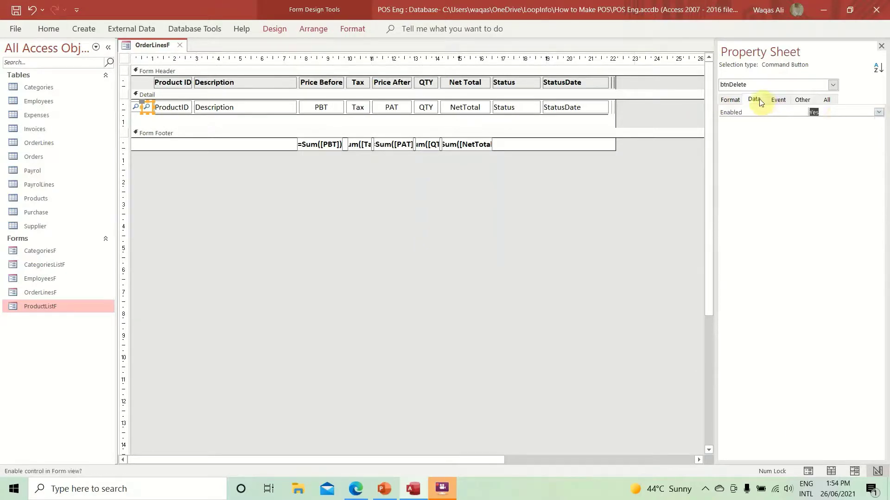
pyautogui.click(729, 99)
pyautogui.click(829, 147)
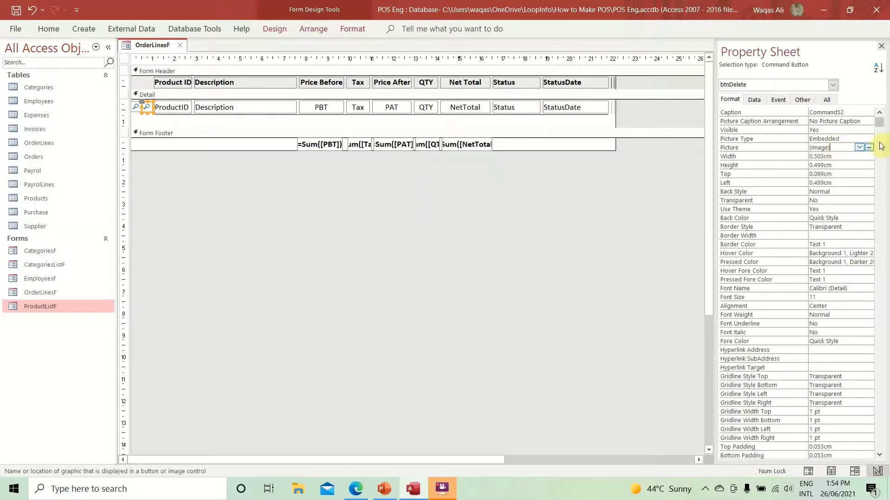
pyautogui.click(869, 147)
pyautogui.click(471, 188)
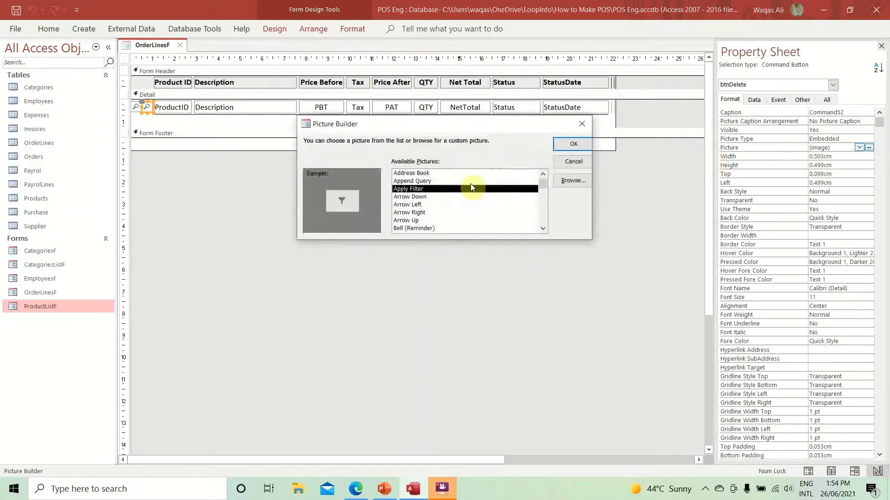
pyautogui.press('Down')
pyautogui.press('Down')
pyautogui.press('Down')
pyautogui.press('Down')
pyautogui.press('Down')
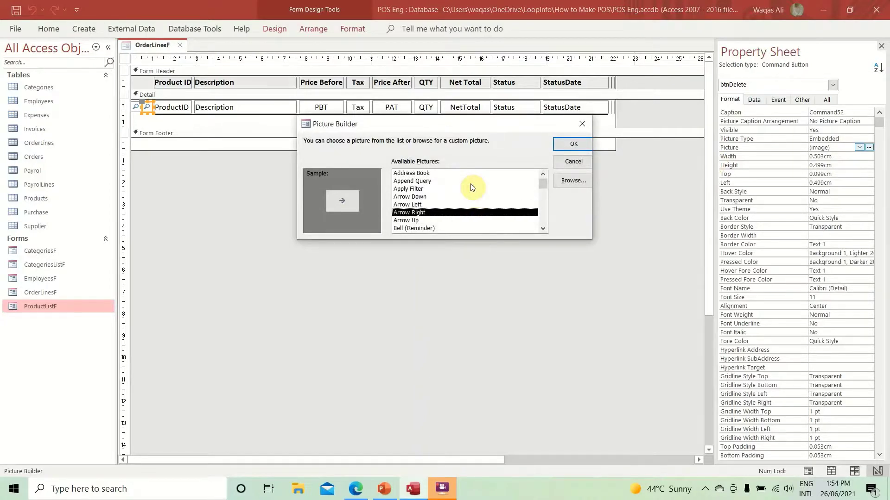
pyautogui.press('s')
pyautogui.press('Down')
pyautogui.press('Down')
pyautogui.press('Down')
pyautogui.press('Down')
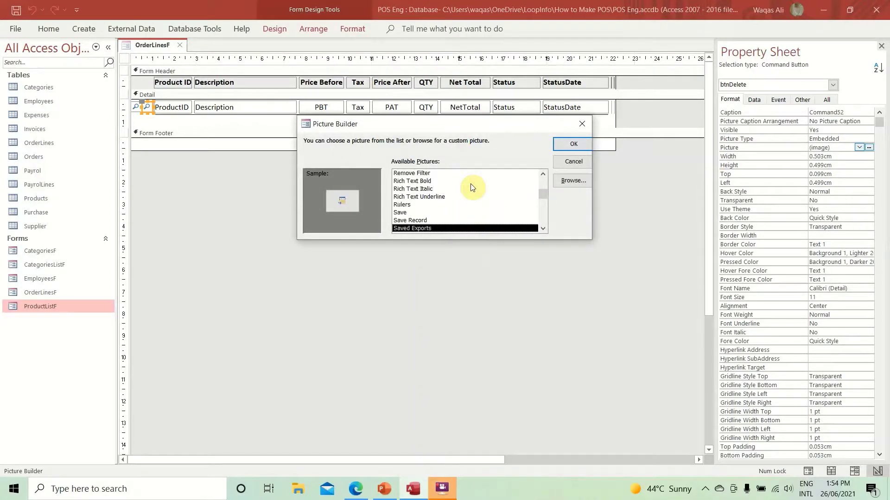
pyautogui.press('Down')
pyautogui.press('Down')
pyautogui.press('Down')
pyautogui.press('Down')
pyautogui.press('Down')
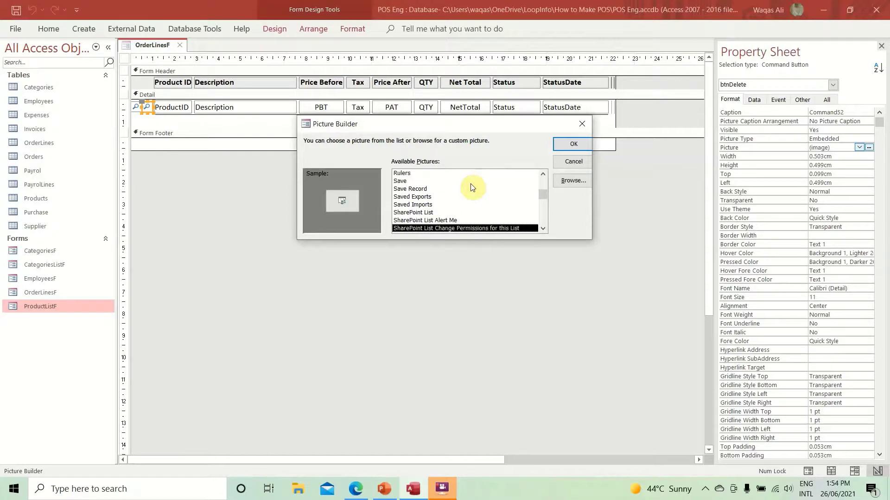
pyautogui.press('Down')
pyautogui.press('Down')
pyautogui.press('Down')
pyautogui.press('Down')
pyautogui.press('Down')
pyautogui.press('Down')
pyautogui.press('Down')
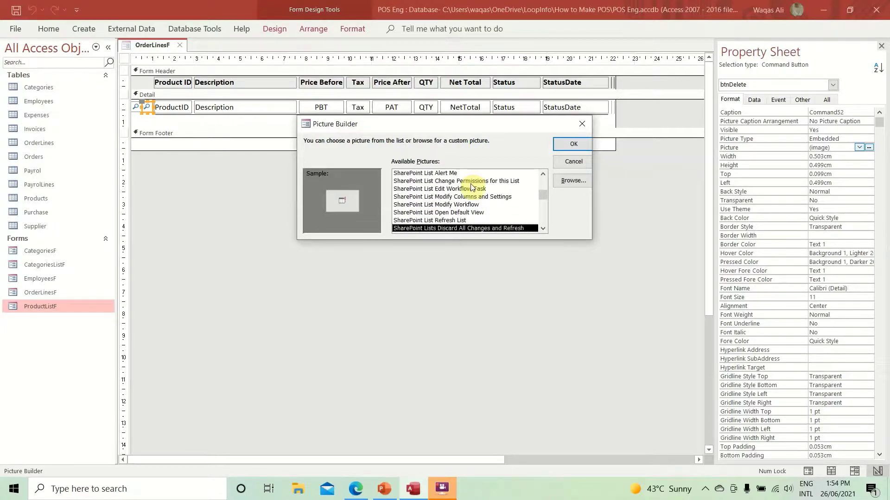
pyautogui.press('Down')
pyautogui.press('Down')
pyautogui.press('Down')
pyautogui.press('Down')
pyautogui.press('Down')
pyautogui.press('Down')
pyautogui.press('Down')
pyautogui.press('Down')
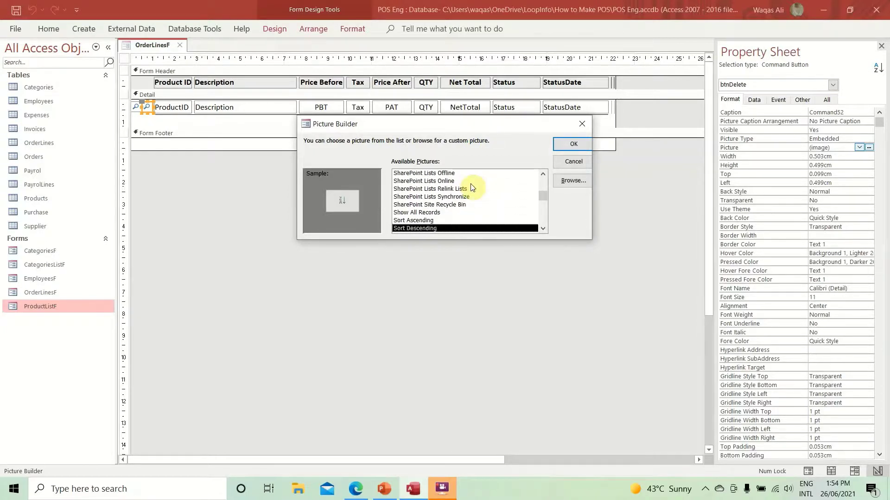
pyautogui.press('Up')
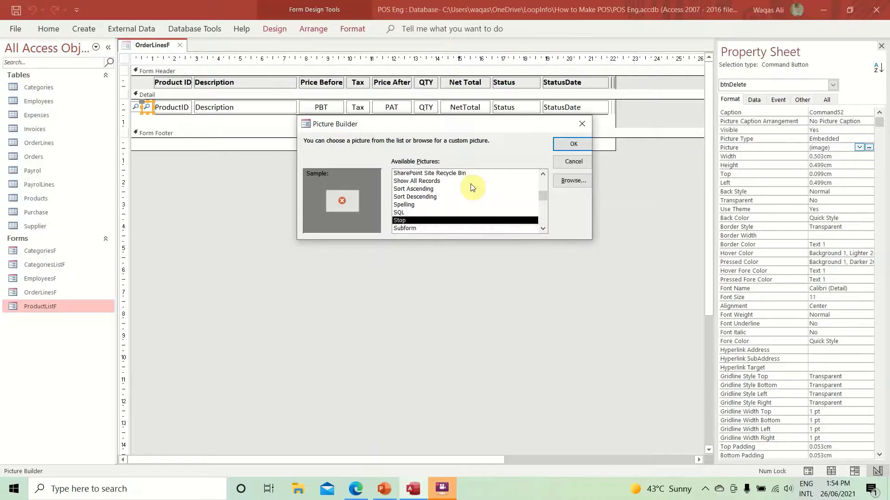
pyautogui.press('Return')
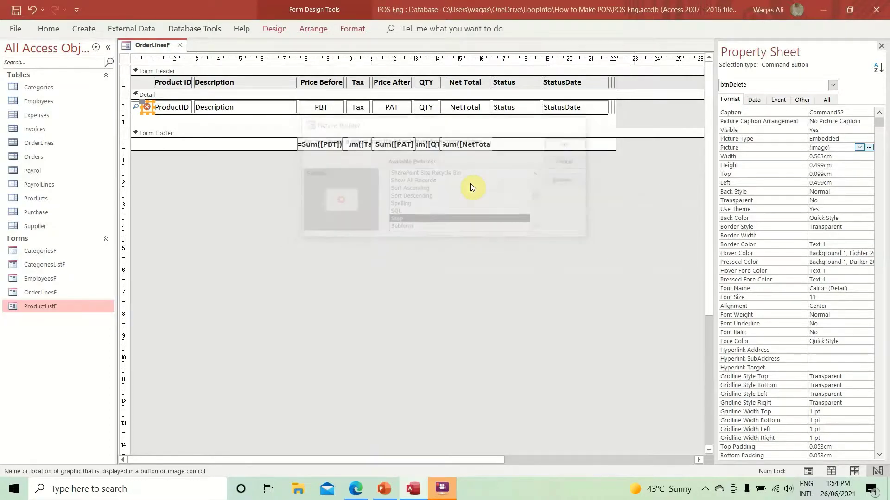
# - Shorten the Detail section to end just below the row's controls and preview OrderLinesF in Form View
pyautogui.click(199, 185)
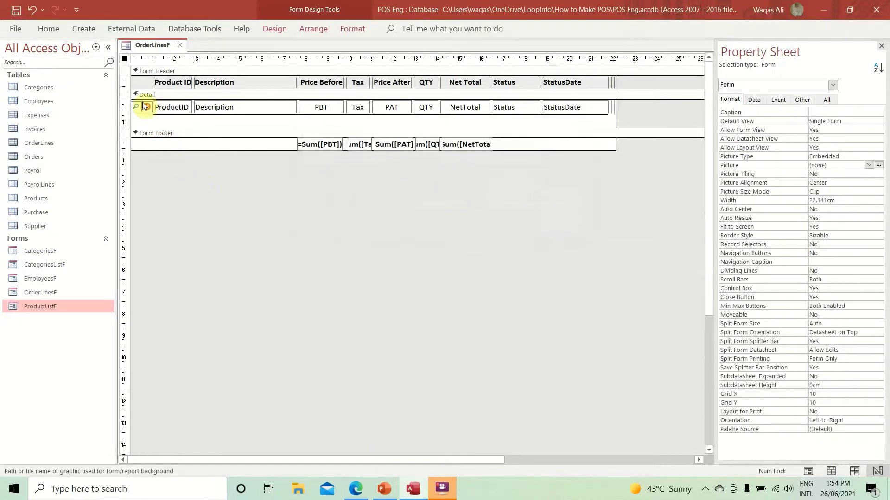
pyautogui.moveTo(619, 125); pyautogui.dragTo(619, 112)
pyautogui.rightClick(139, 45)
pyautogui.click(154, 51)
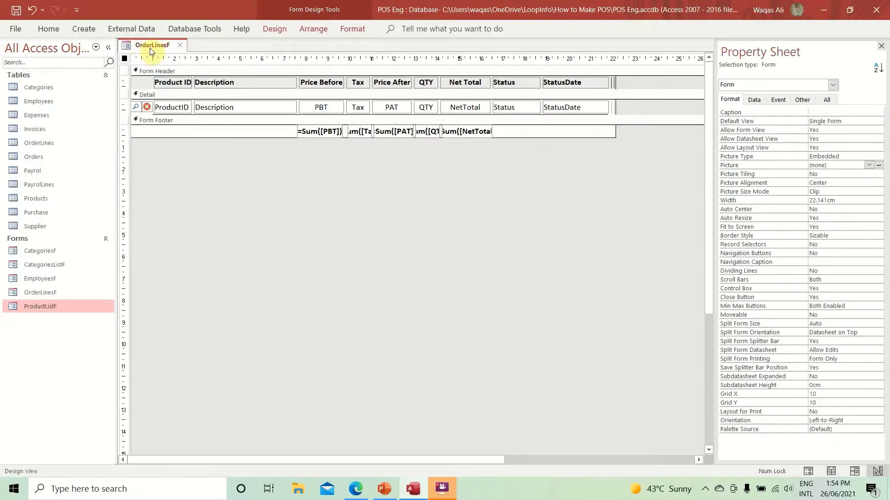
pyautogui.rightClick(150, 46)
pyautogui.click(198, 105)
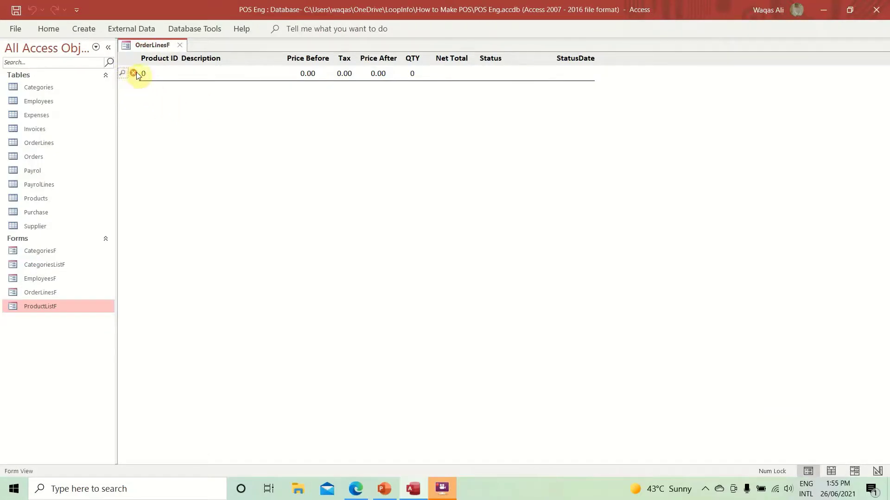
# - In Design View, extend the Detail separator line beneath both icon buttons to about 21.8 cm wide, keep the section tight, and preview the form
pyautogui.rightClick(418, 168)
pyautogui.click(448, 209)
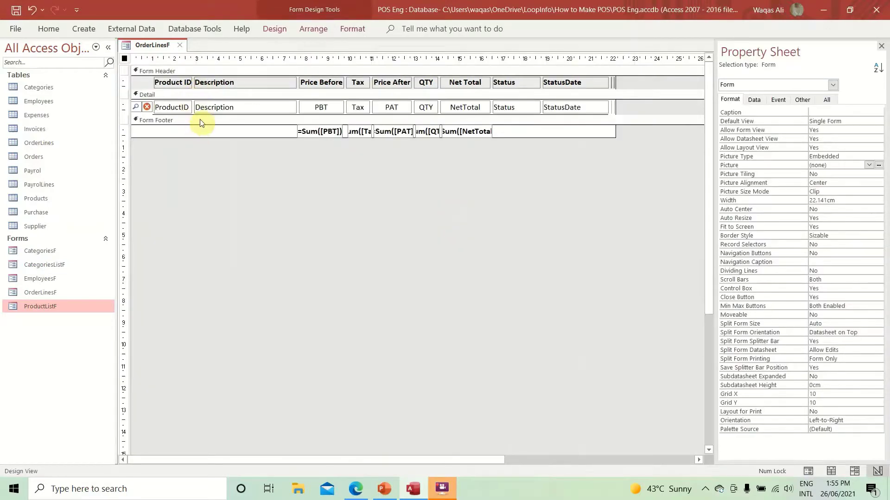
pyautogui.moveTo(200, 119); pyautogui.dragTo(197, 145)
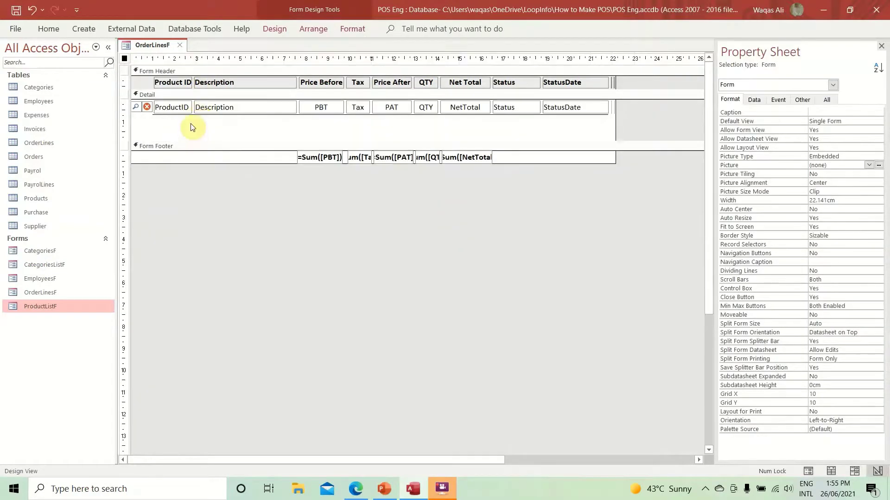
pyautogui.click(193, 116)
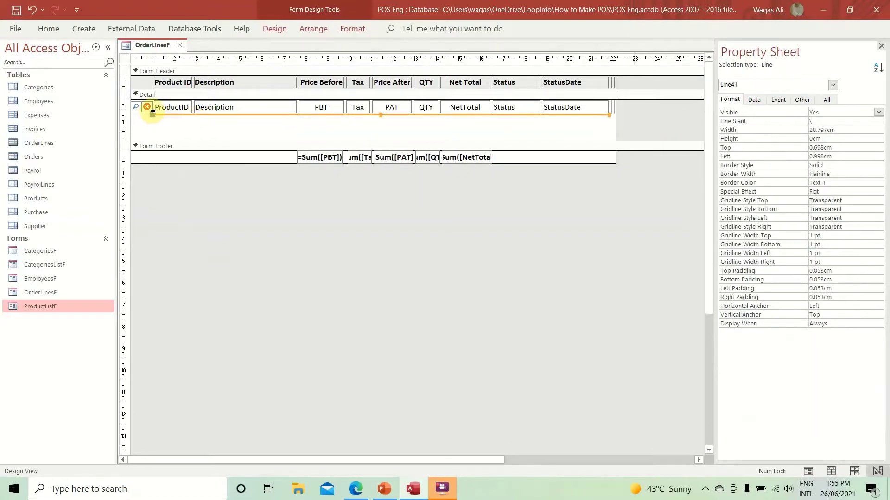
pyautogui.moveTo(151, 114); pyautogui.dragTo(126, 113)
pyautogui.moveTo(246, 143); pyautogui.dragTo(232, 46)
pyautogui.rightClick(149, 48)
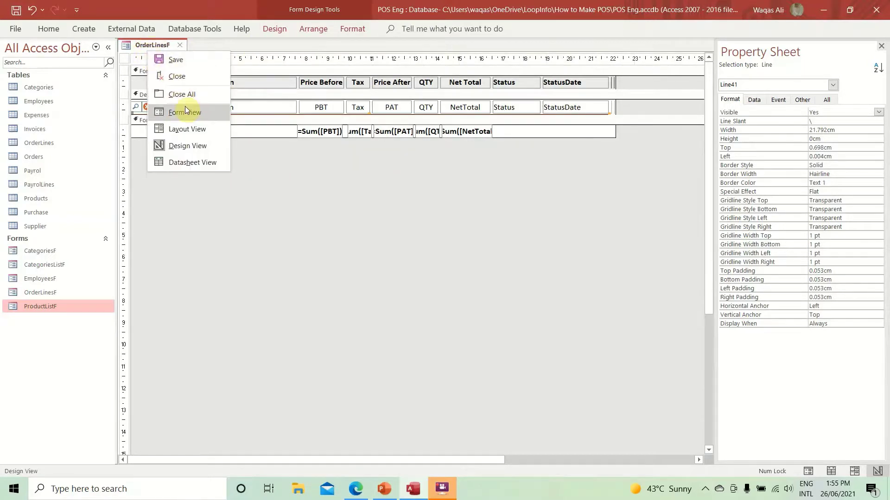
pyautogui.click(184, 109)
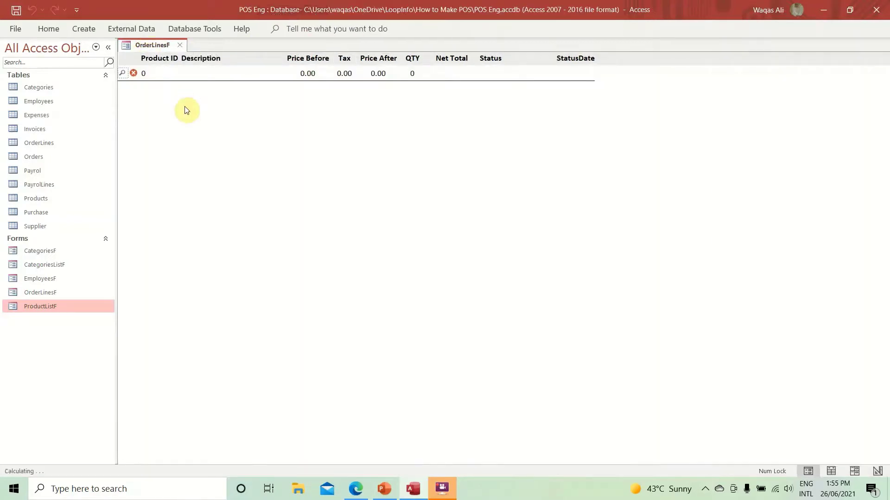
# - Save and close the OrderLinesF form
pyautogui.click(122, 74)
pyautogui.rightClick(140, 45)
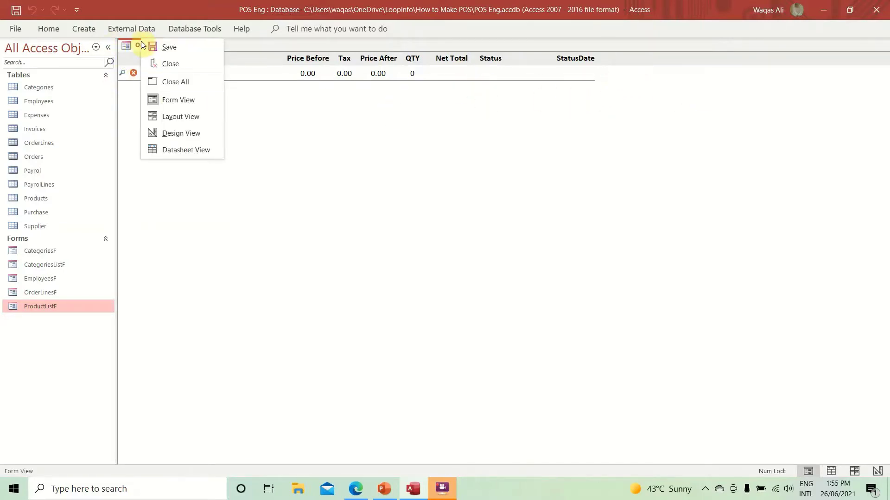
pyautogui.click(140, 46)
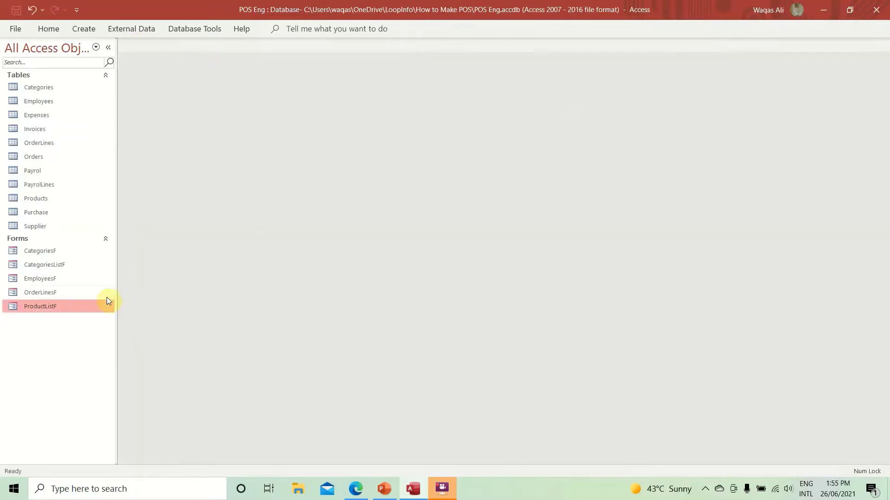
# - Review the CategoriesF, CategoriesListF, OrderLinesF and ProductListF forms in Form View, closing each one again
pyautogui.doubleClick(74, 256)
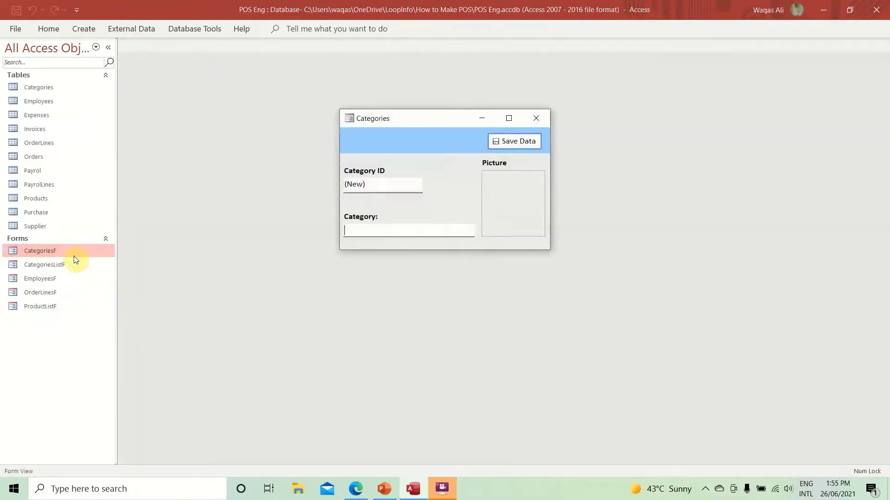
pyautogui.click(536, 118)
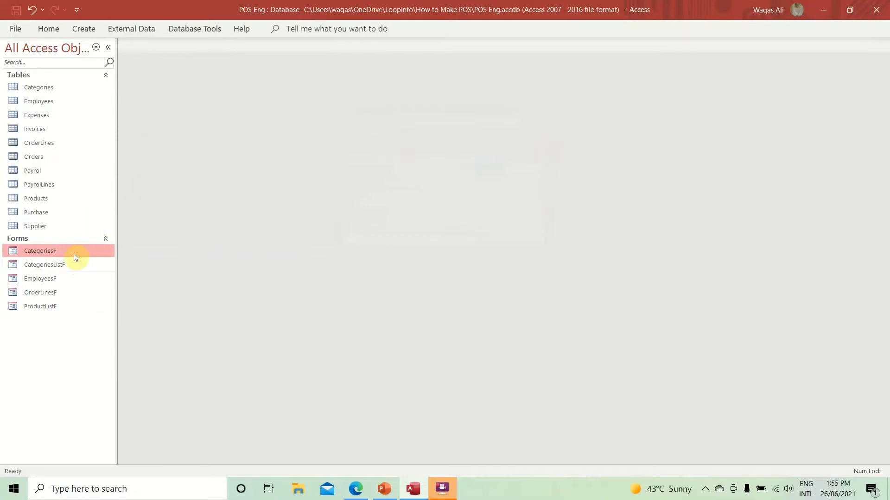
pyautogui.doubleClick(65, 262)
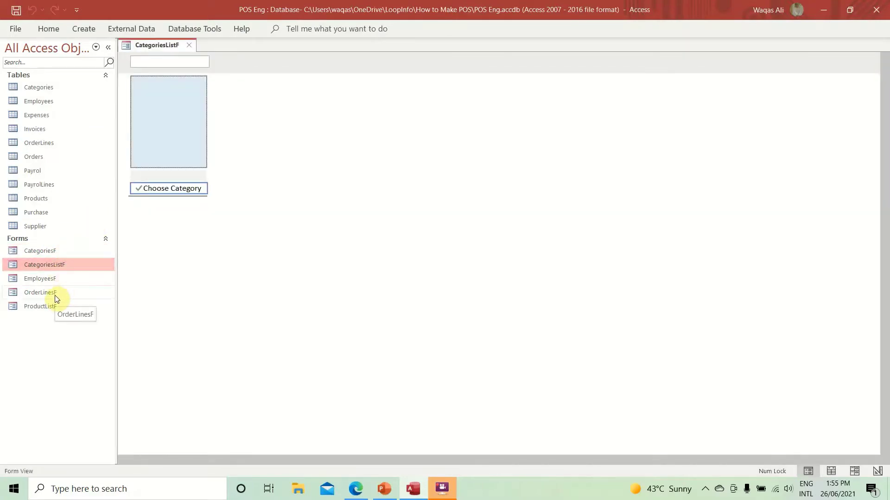
pyautogui.doubleClick(54, 294)
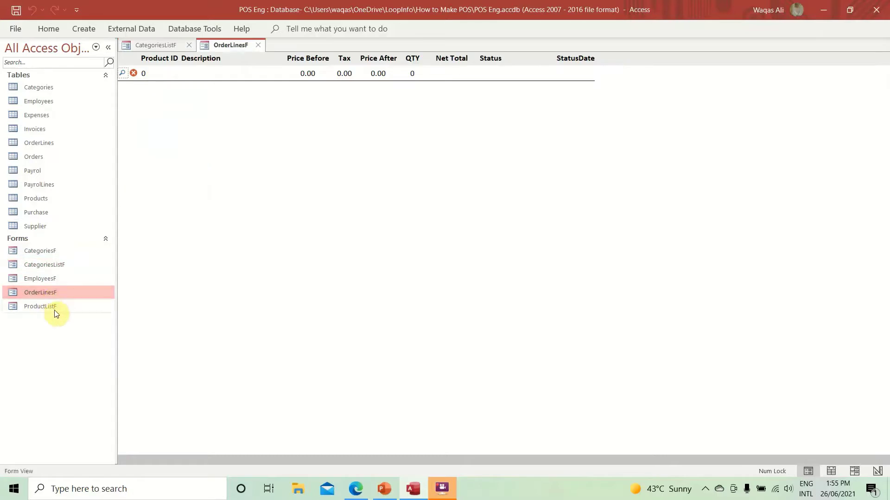
pyautogui.doubleClick(53, 309)
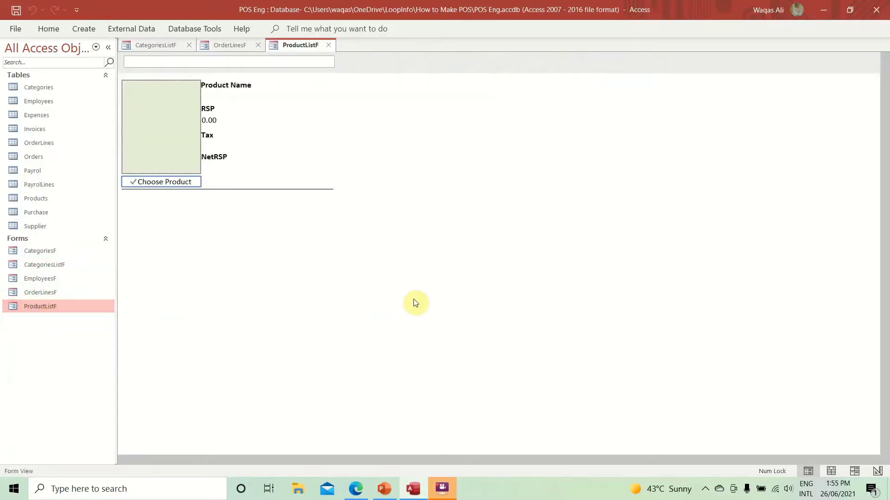
pyautogui.click(328, 46)
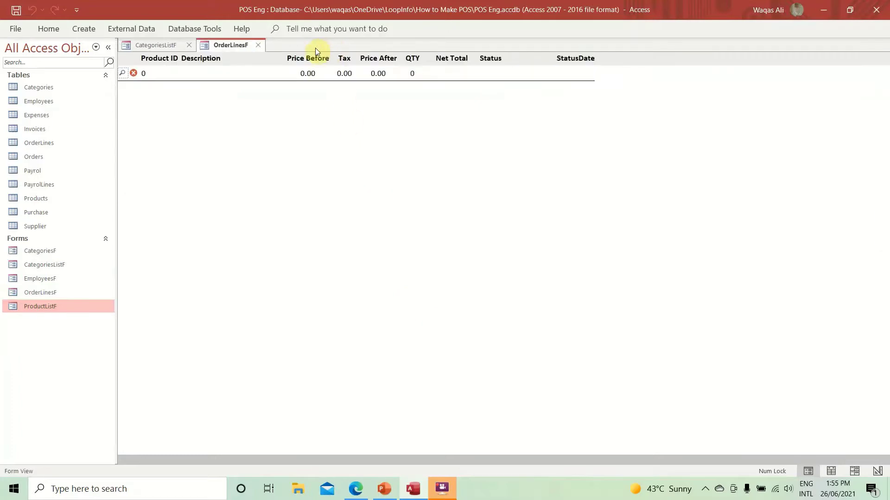
pyautogui.click(257, 45)
pyautogui.click(189, 45)
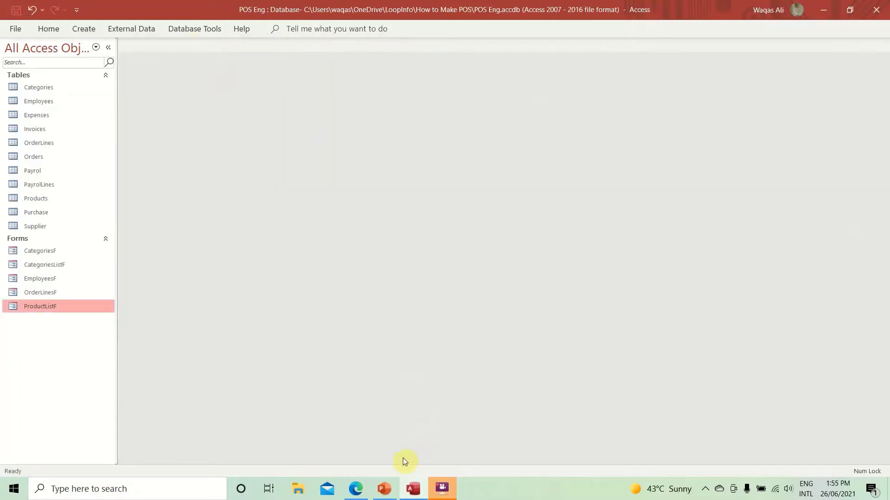
# - Switch to PowerPoint to consult the UI mock-up slide
pyautogui.click(384, 489)
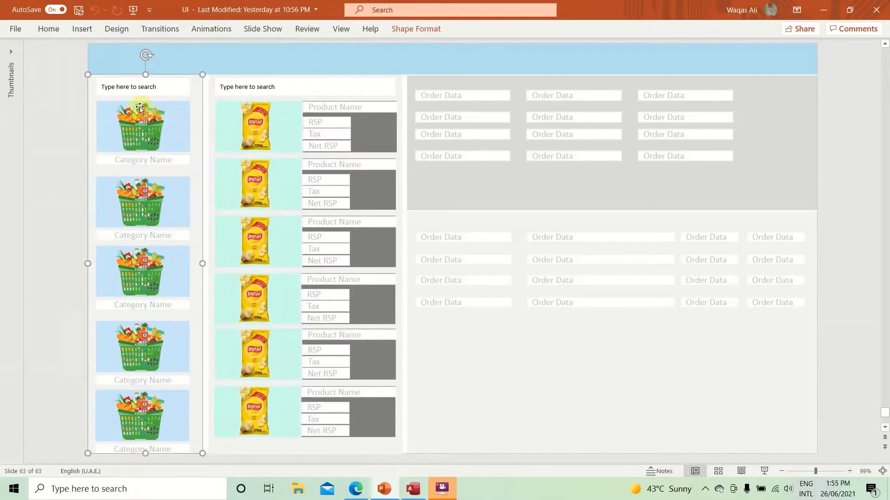